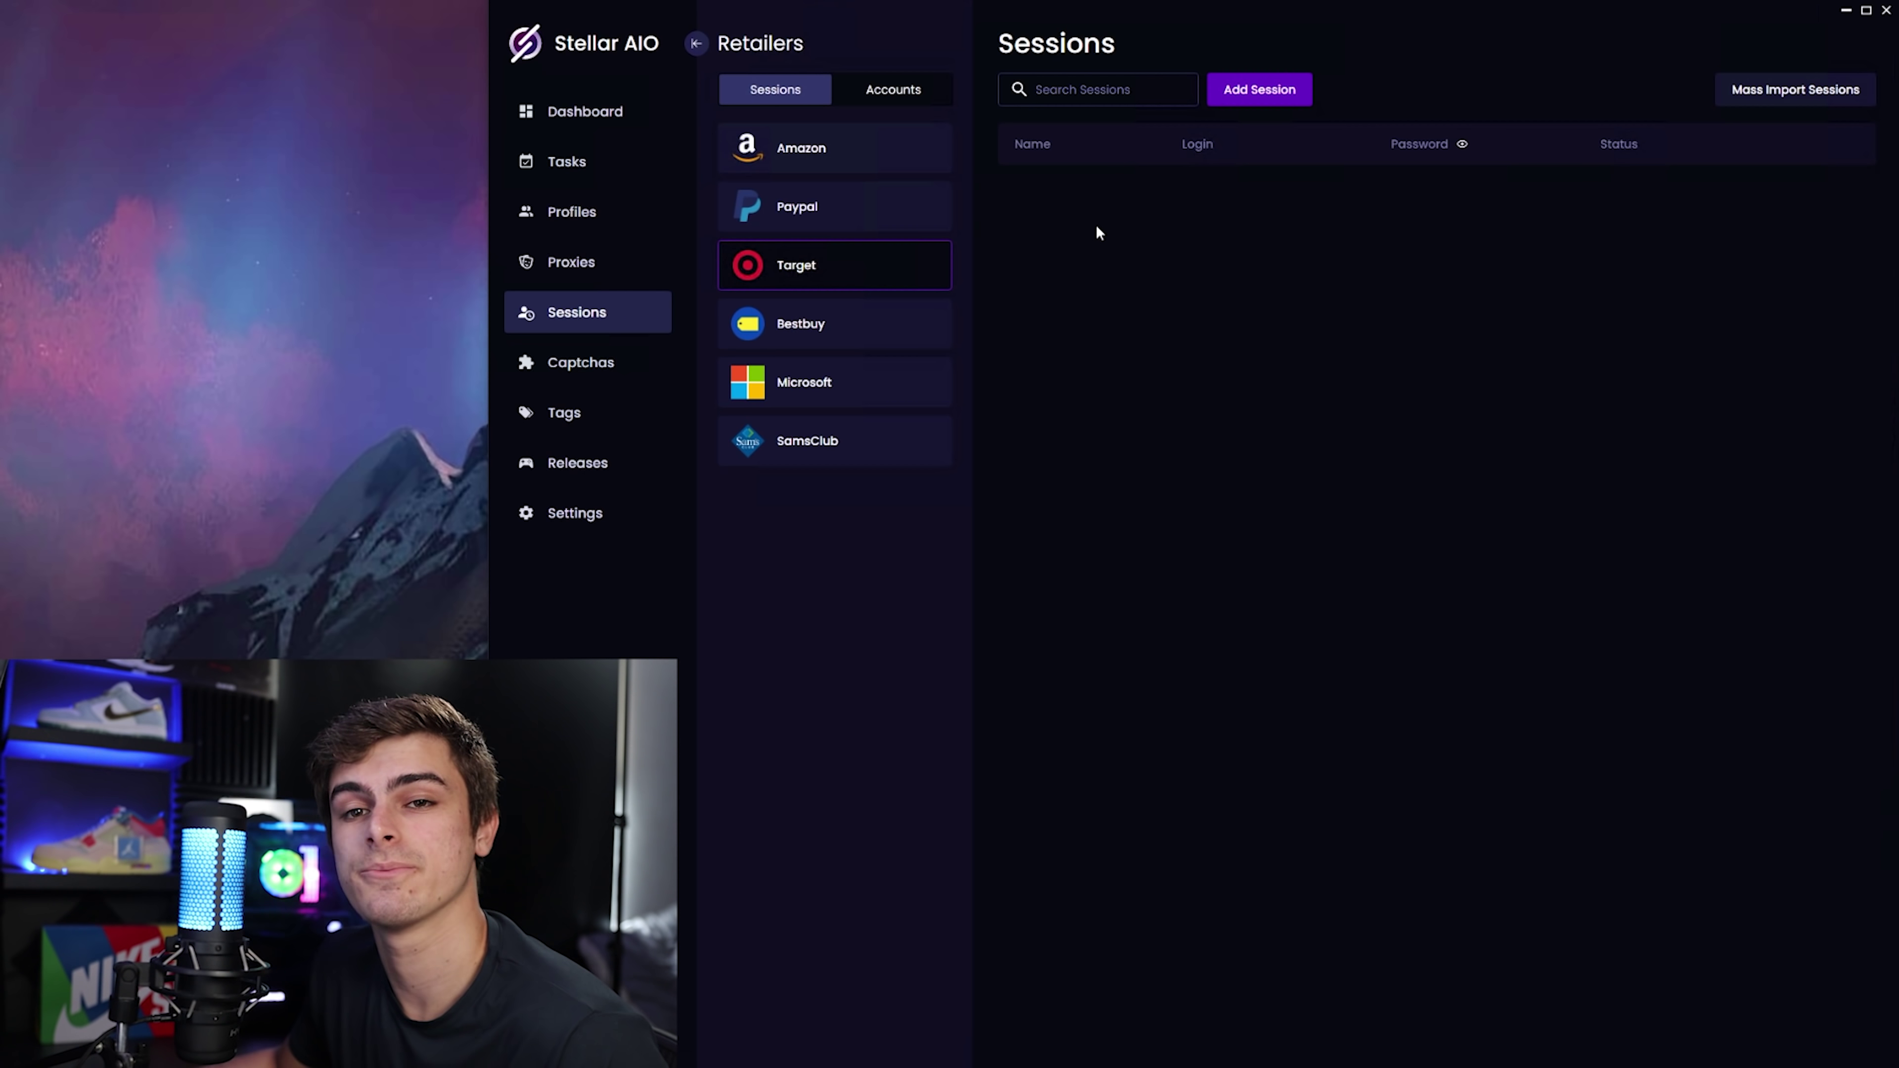
Create a Target session using the account's e-mail address as Session Name, and save it.
{"action": "left_click", "coordinate": [1256, 89]}
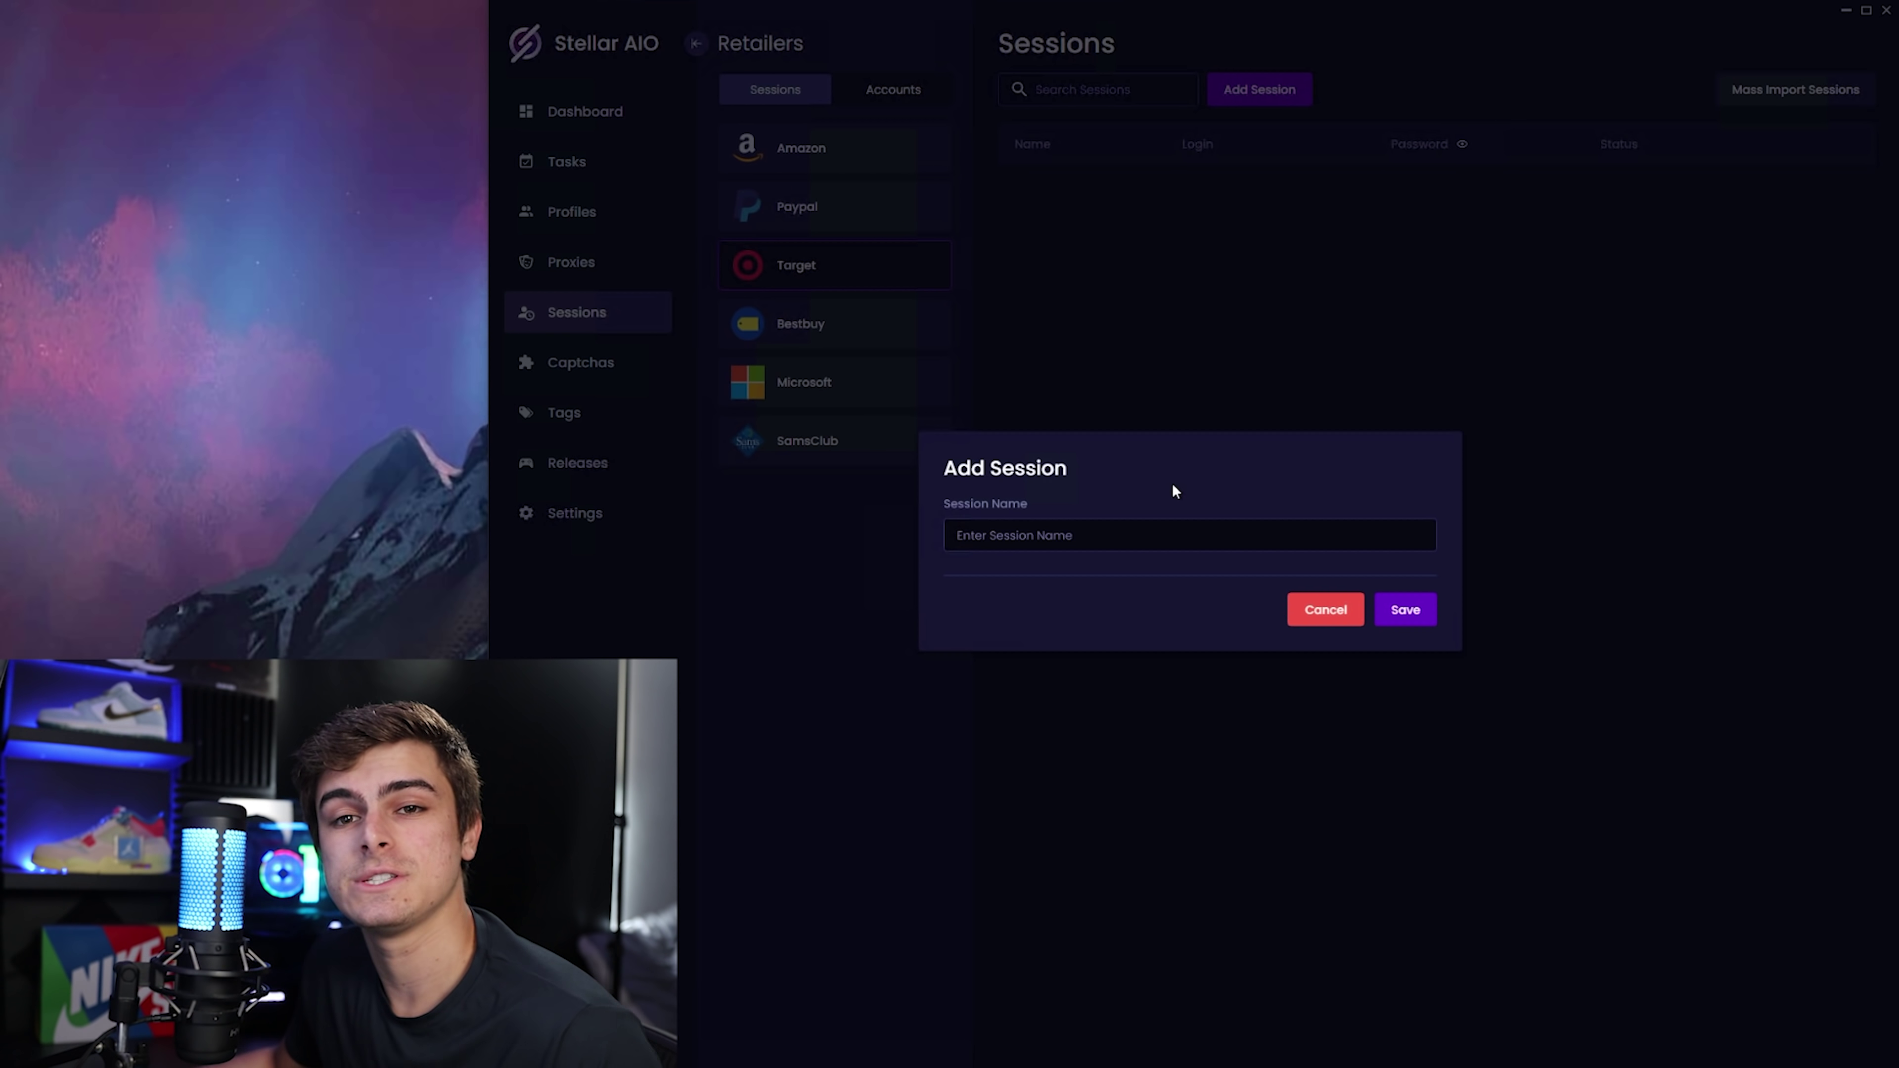
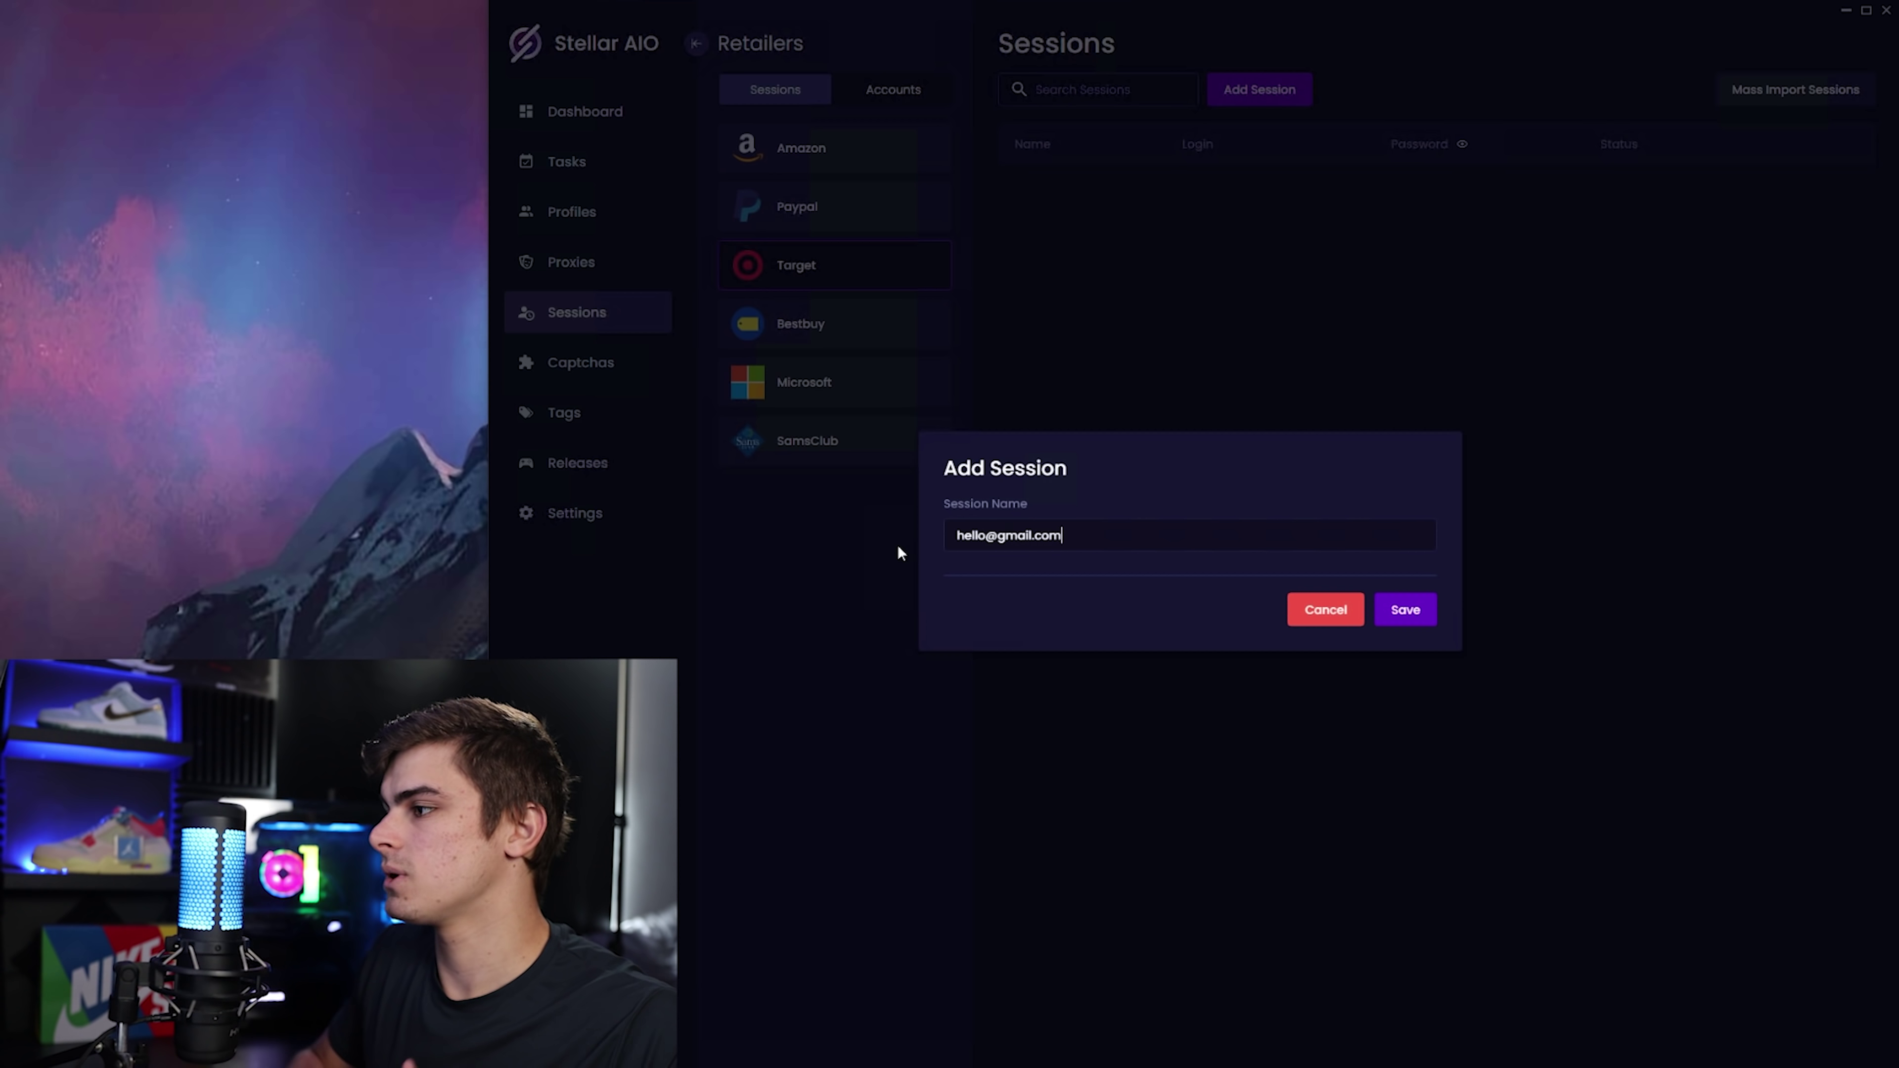
{"action": "left_click", "coordinate": [1395, 607]}
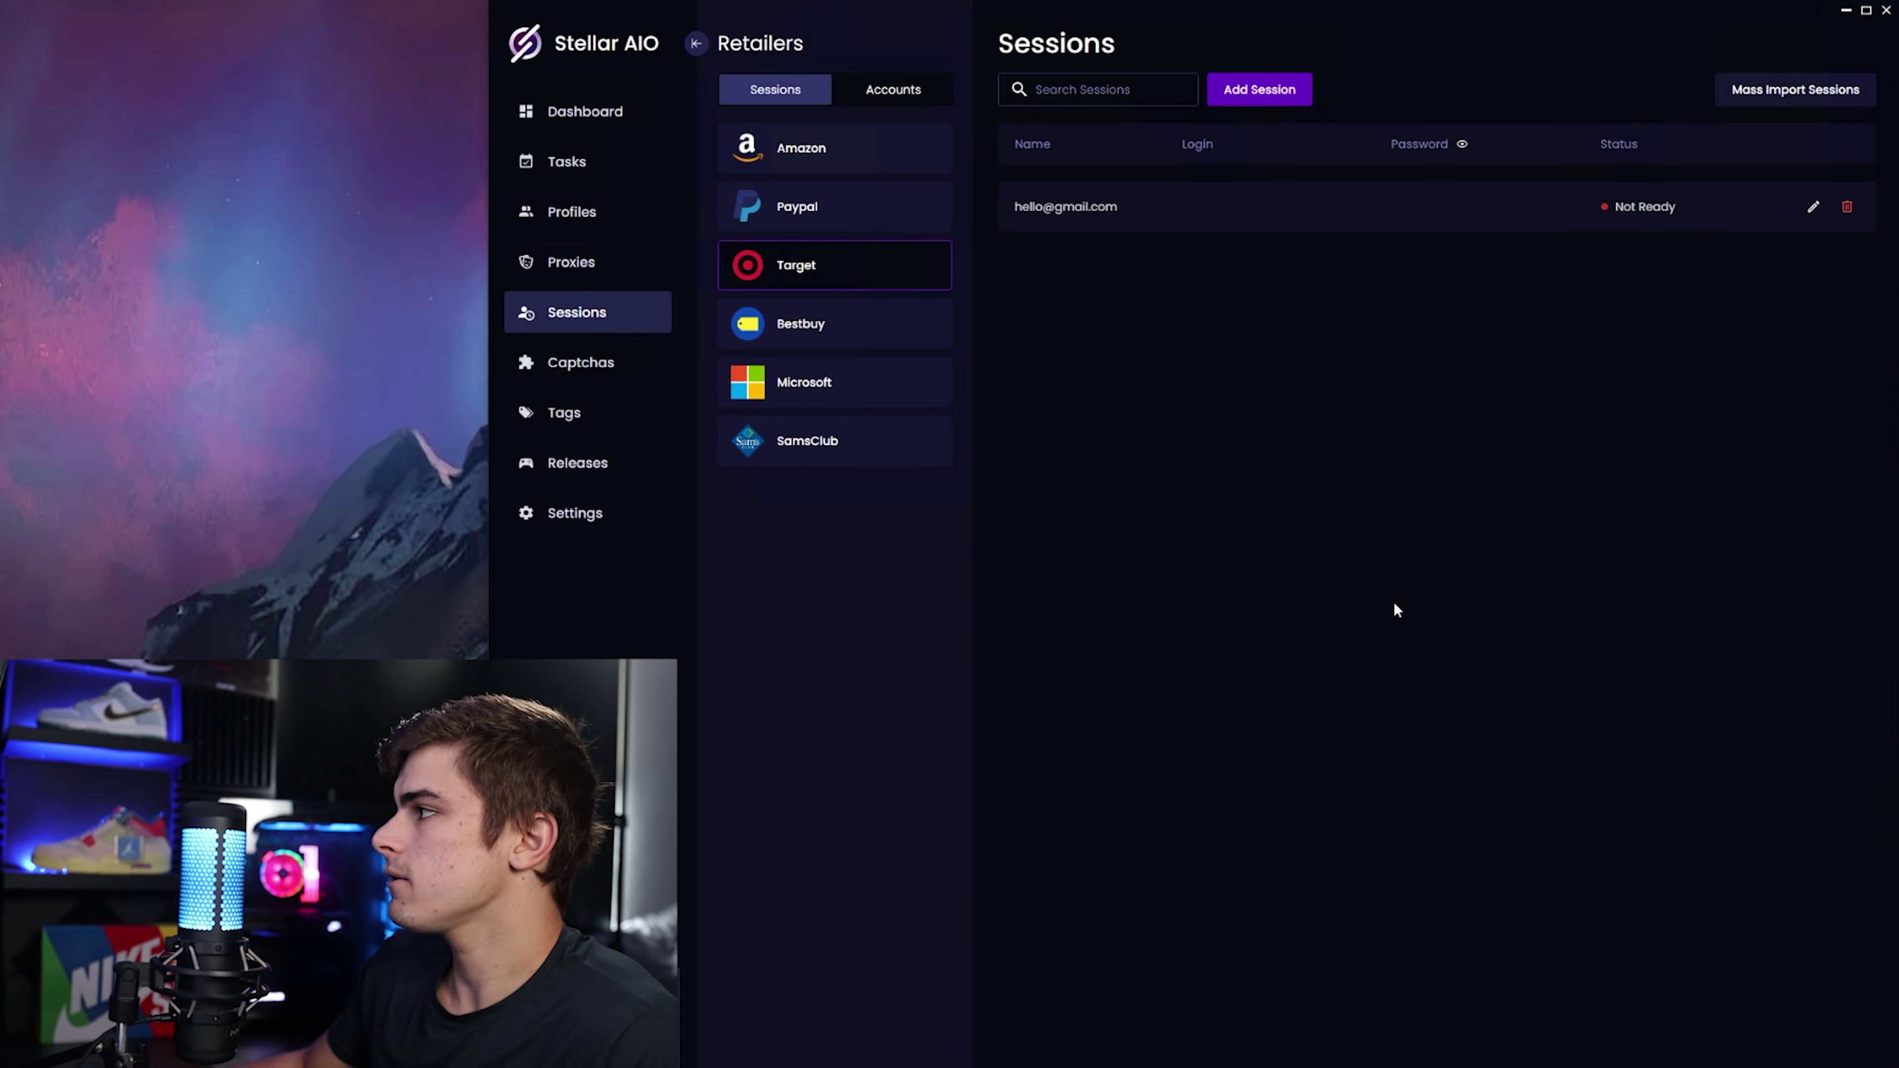
Edit the new Target session and expand its Fingerprint Setting dropdown.
{"action": "left_click", "coordinate": [1814, 209]}
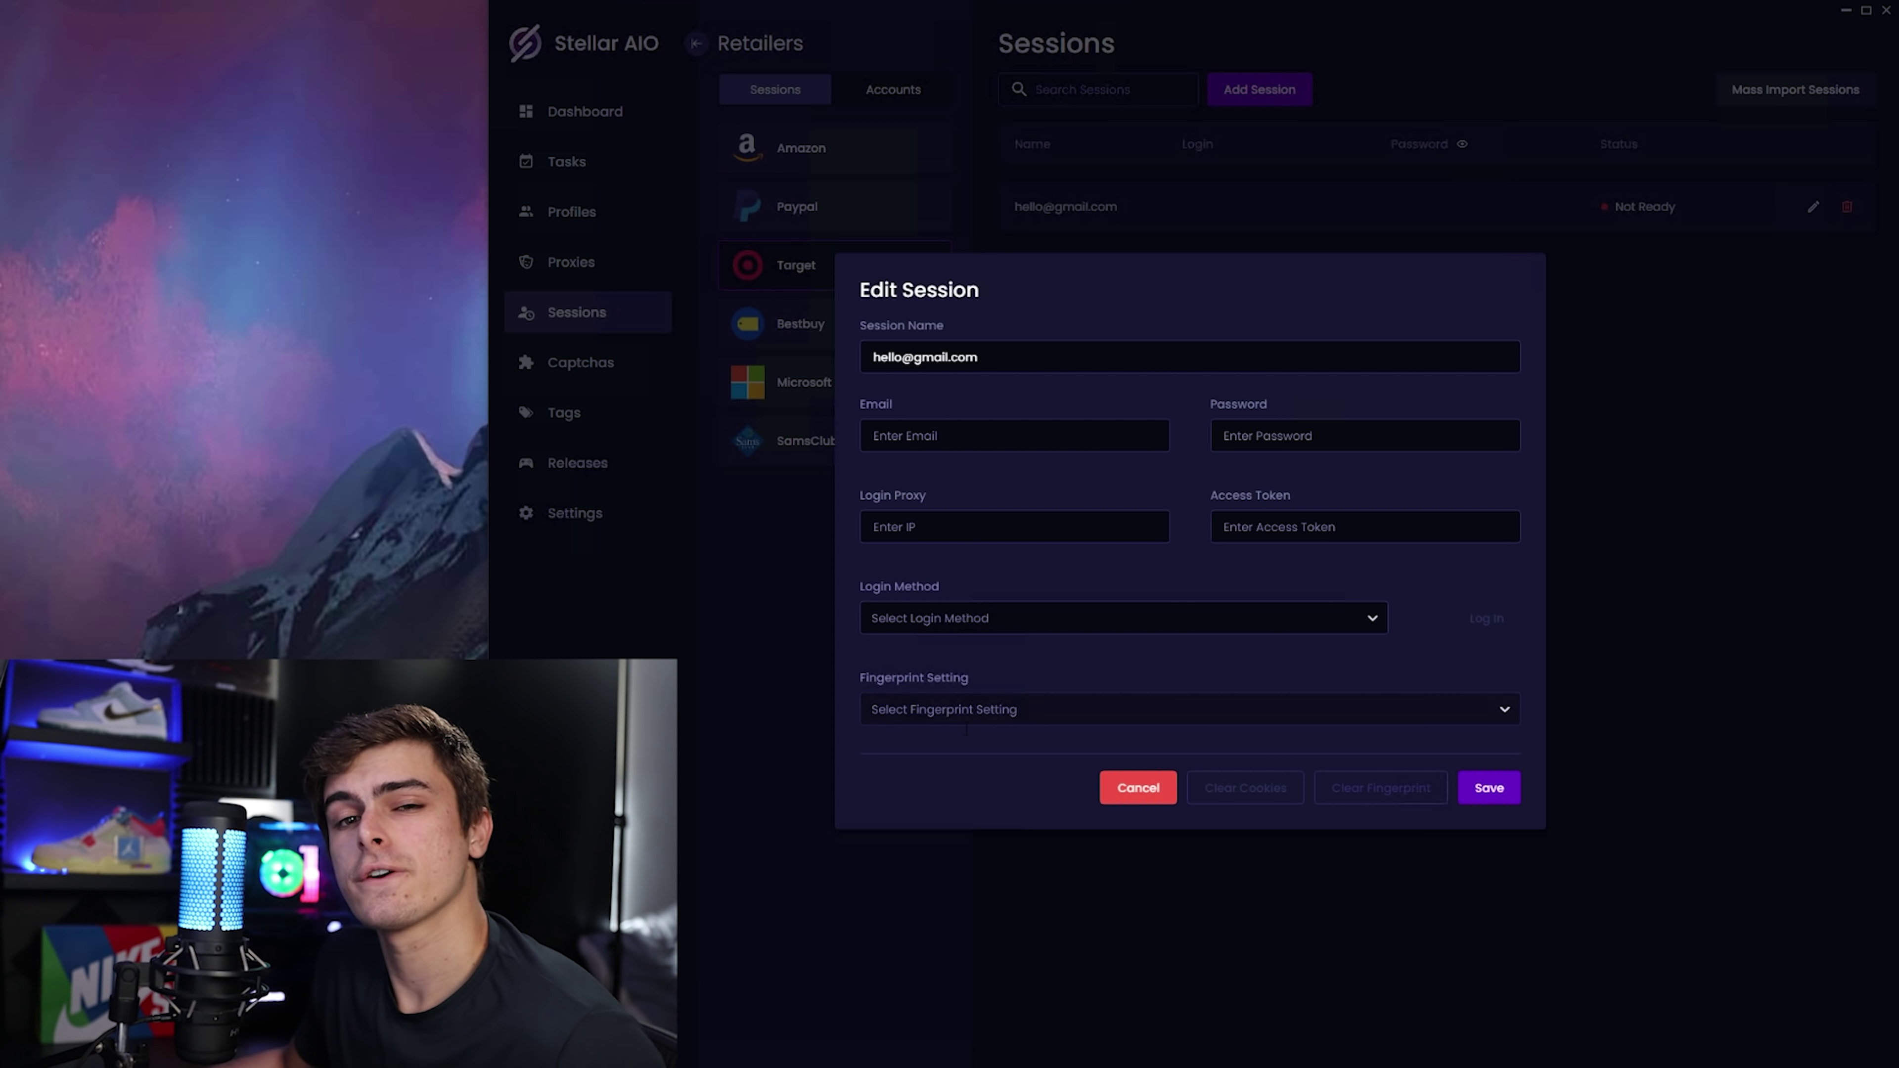
{"action": "left_click", "coordinate": [989, 706]}
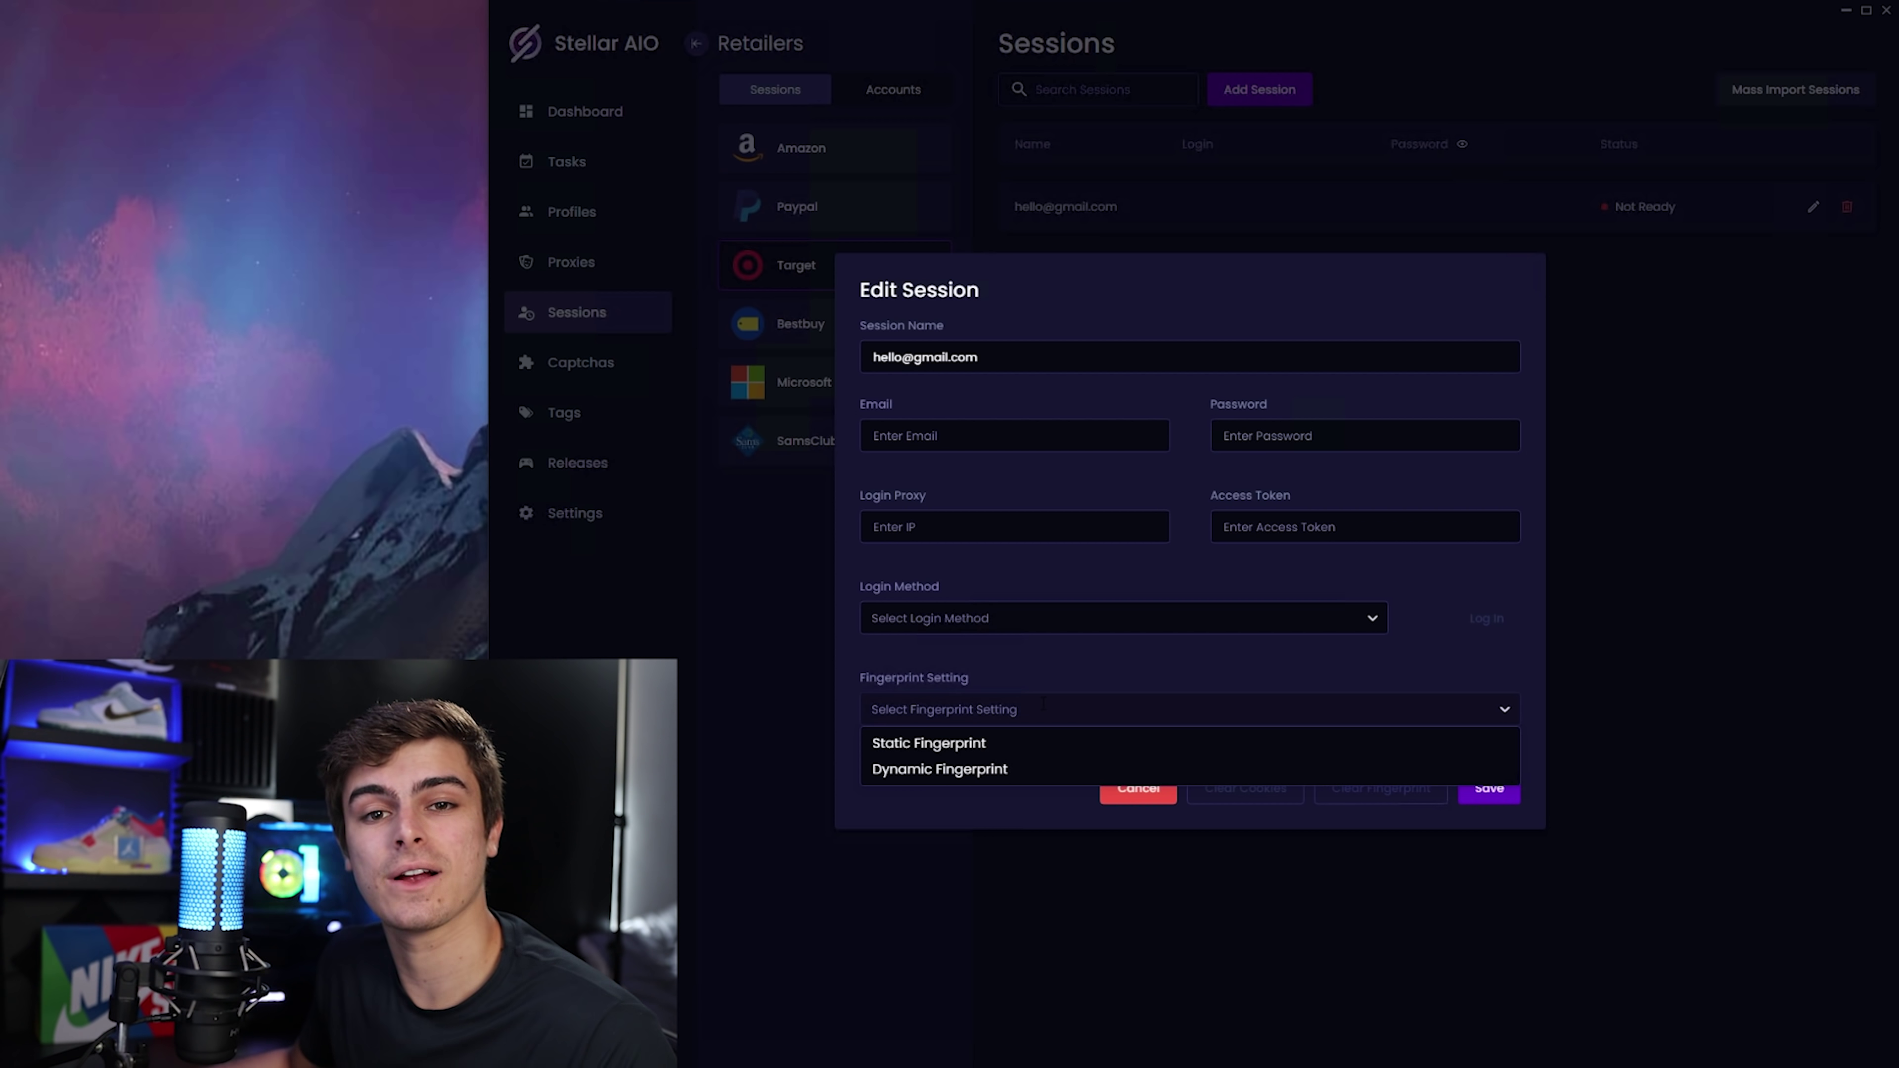
Set Fingerprint Setting to Static Fingerprint and expand the Login Method dropdown.
{"action": "left_click", "coordinate": [1032, 745]}
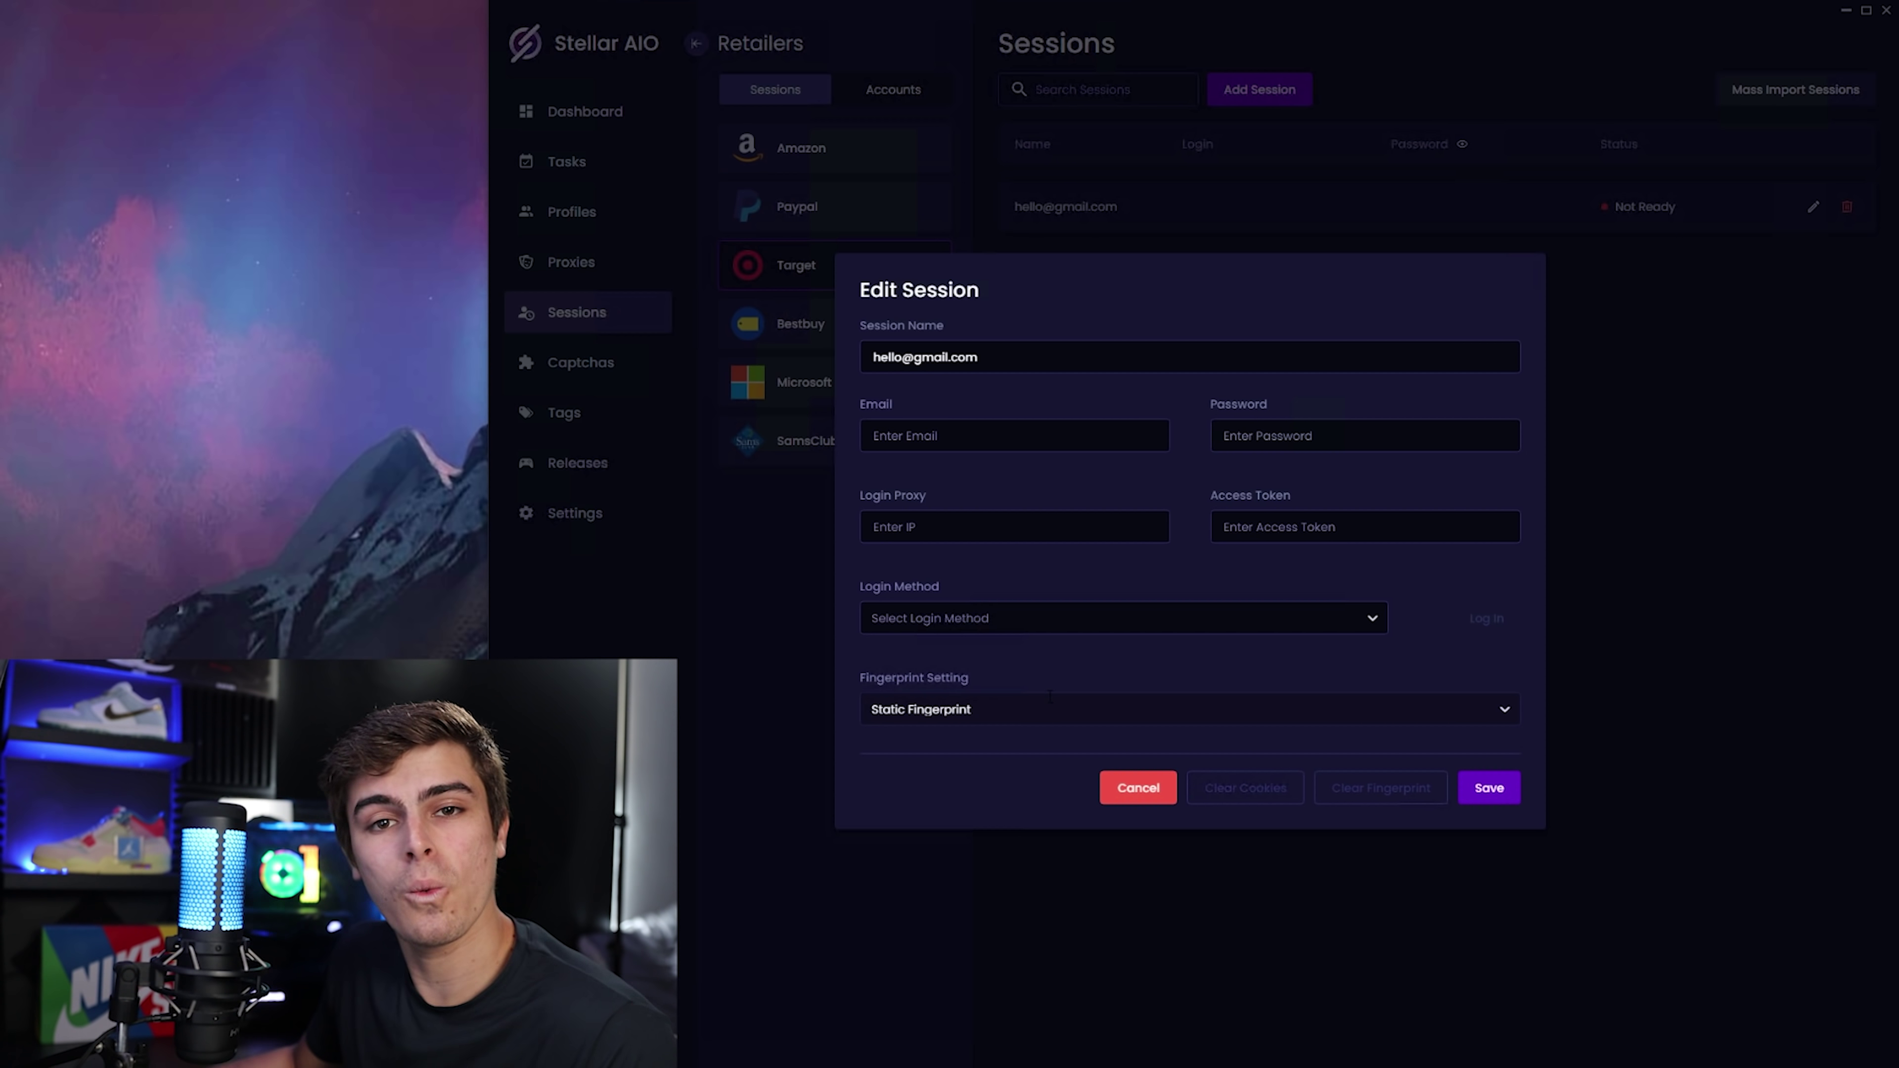
{"action": "left_click", "coordinate": [1035, 718]}
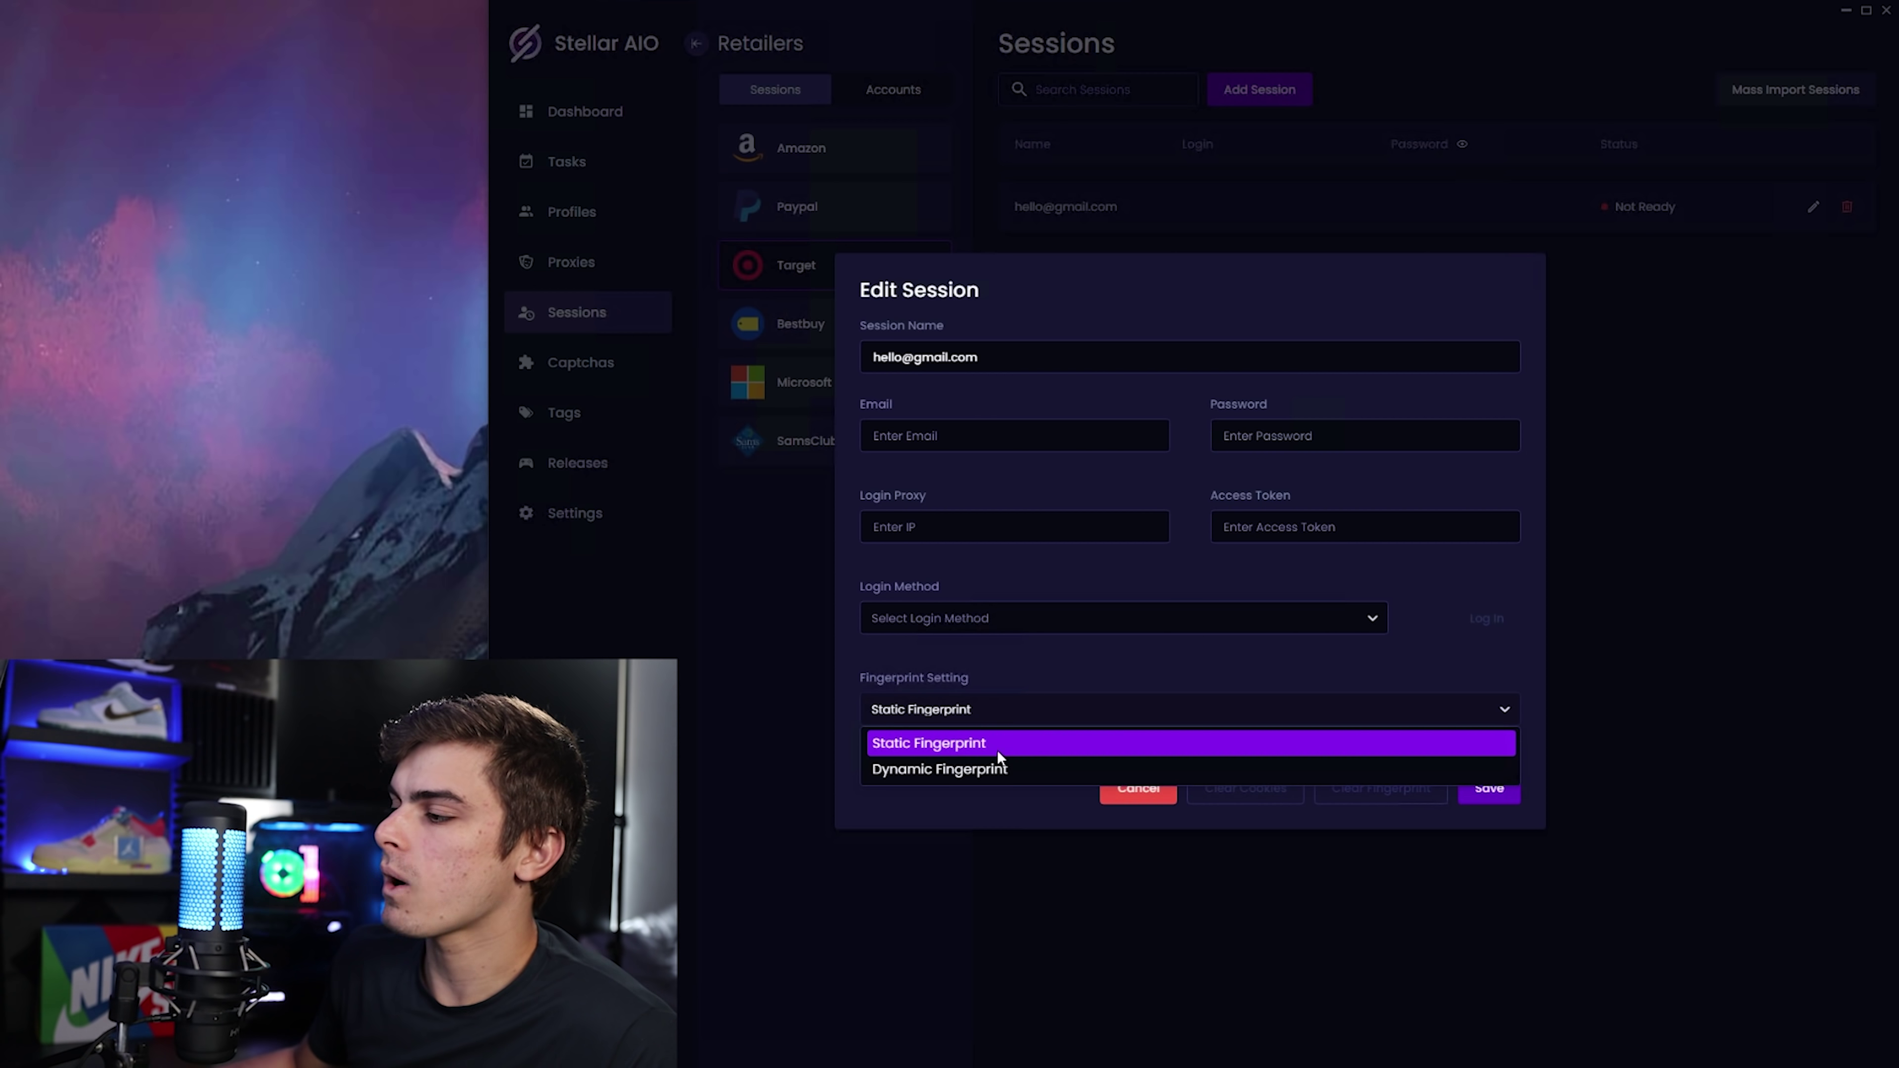
{"action": "left_click", "coordinate": [973, 772]}
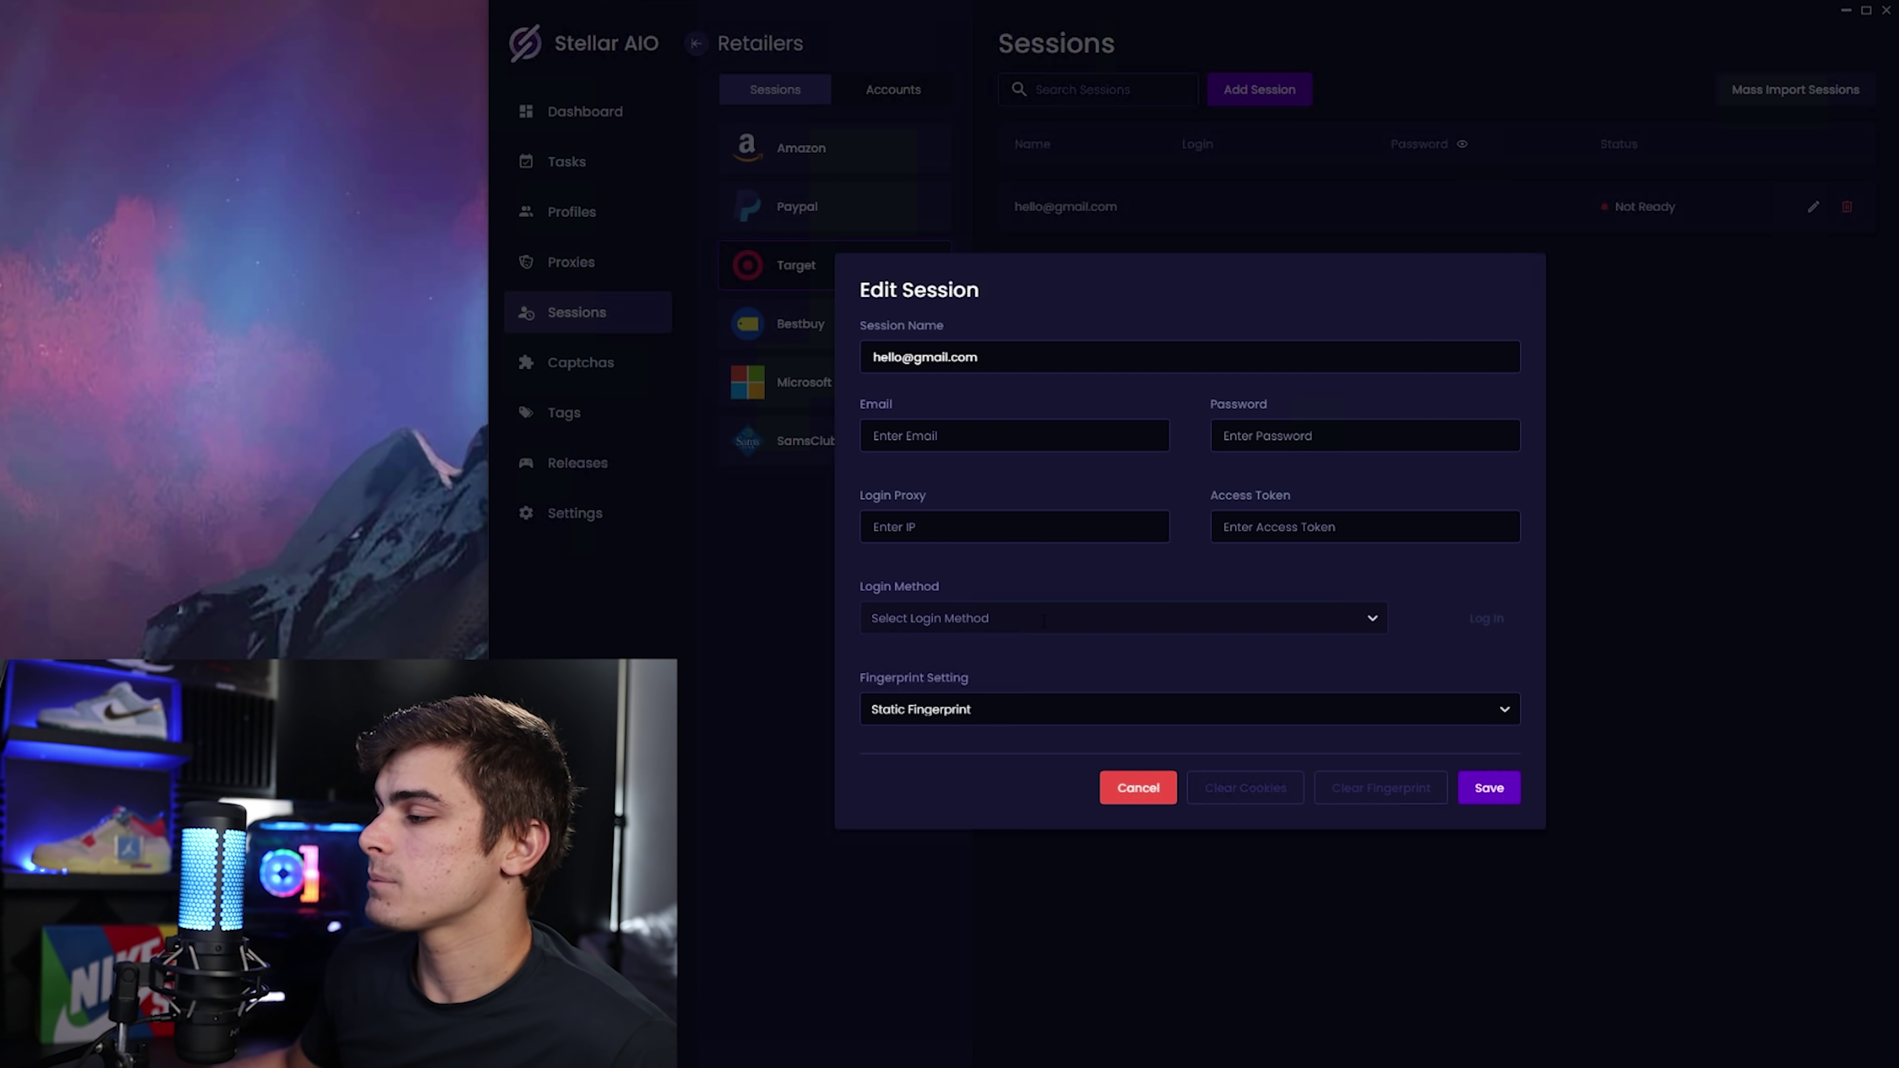
{"action": "left_click", "coordinate": [1027, 621]}
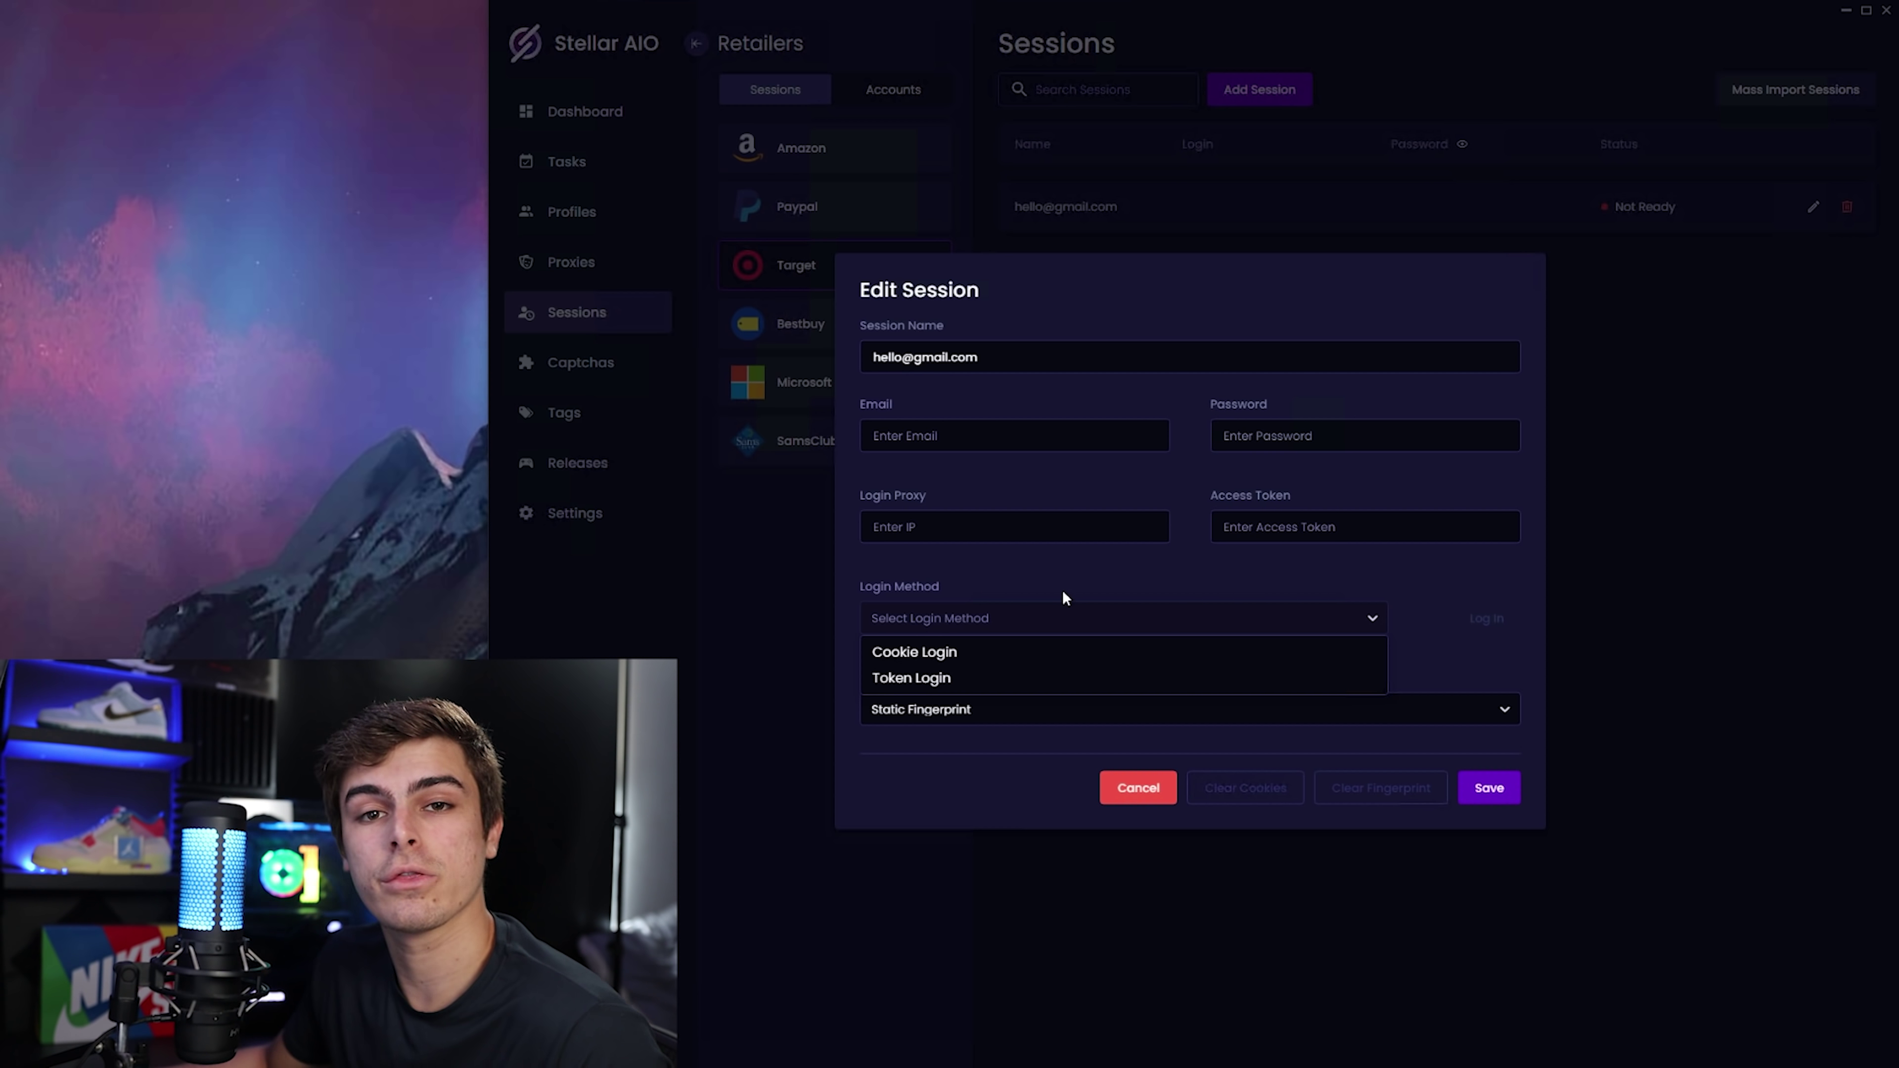
Choose Token Login as the session's login method.
{"action": "left_click", "coordinate": [954, 677]}
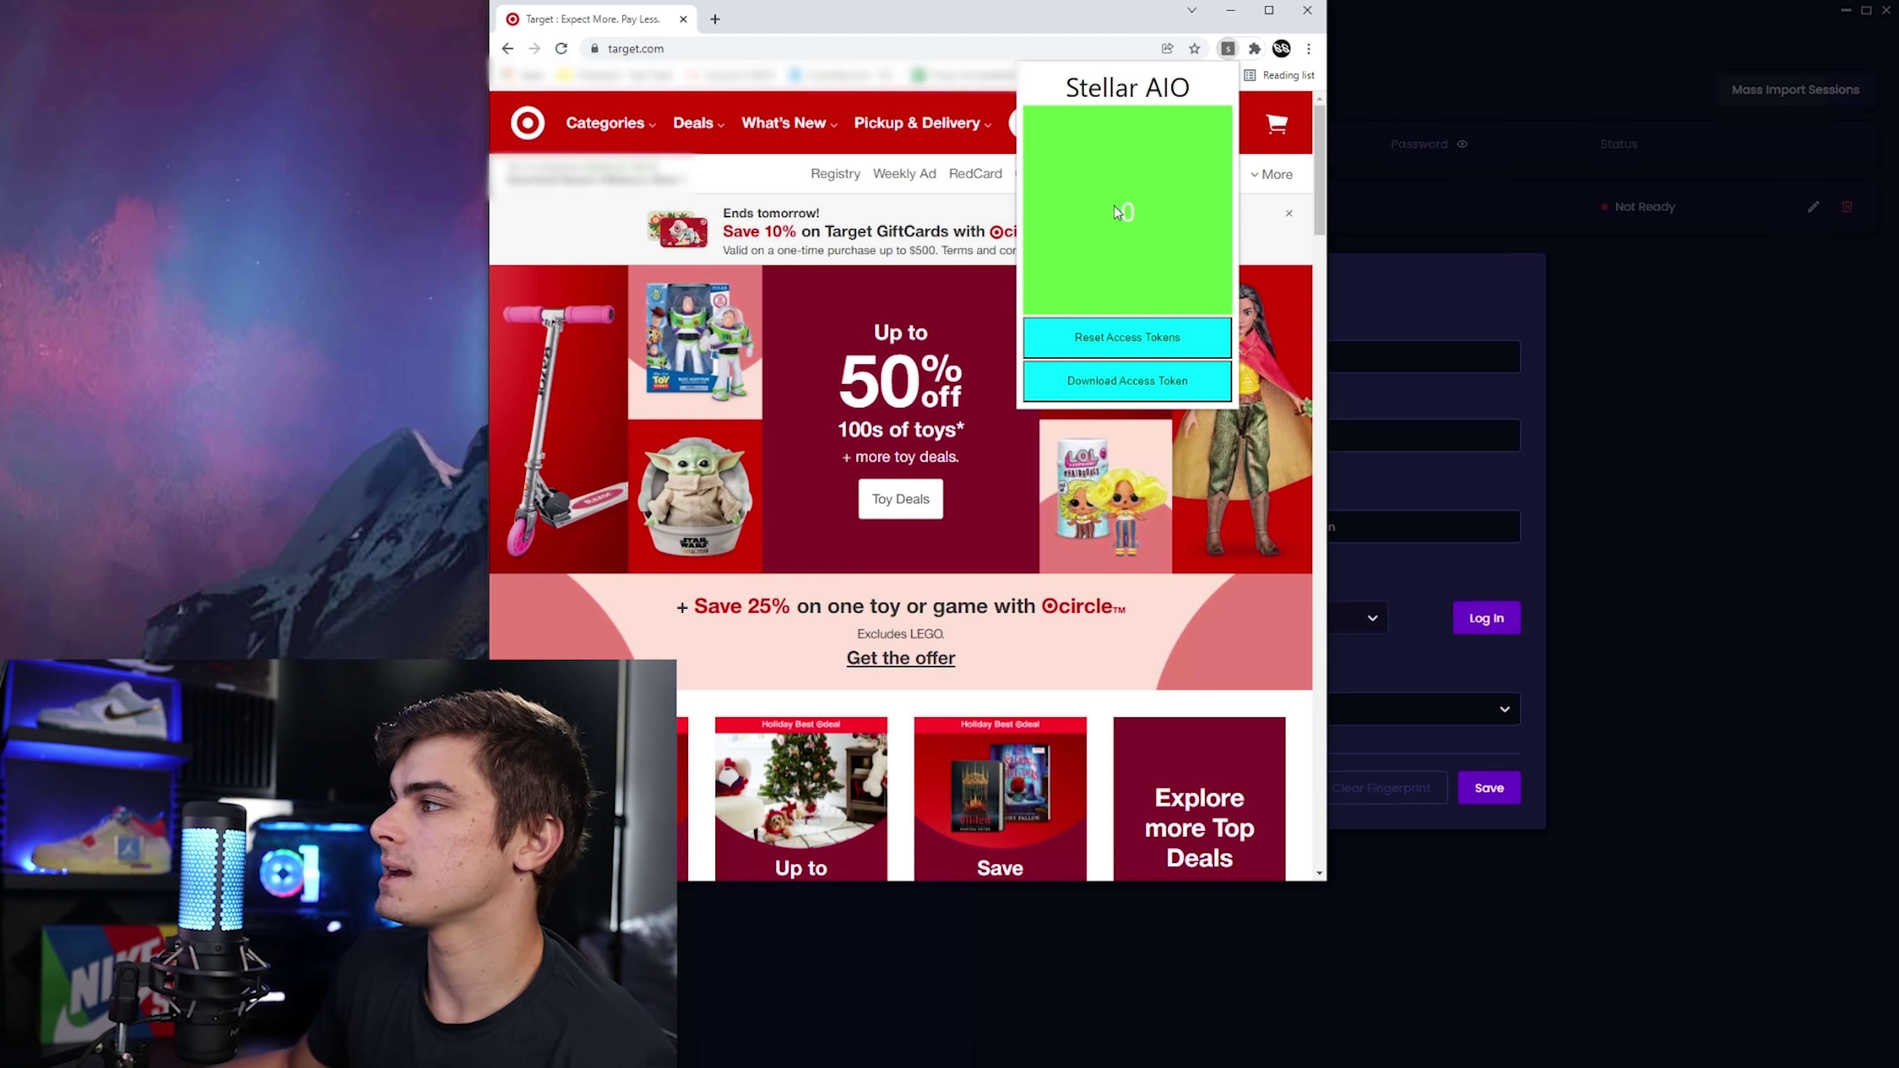
Reset the Stellar AIO extension's access tokens to zero and close its panel on target.com.
{"action": "left_click_drag", "start_coordinate": [1095, 213], "coordinate": [1146, 222]}
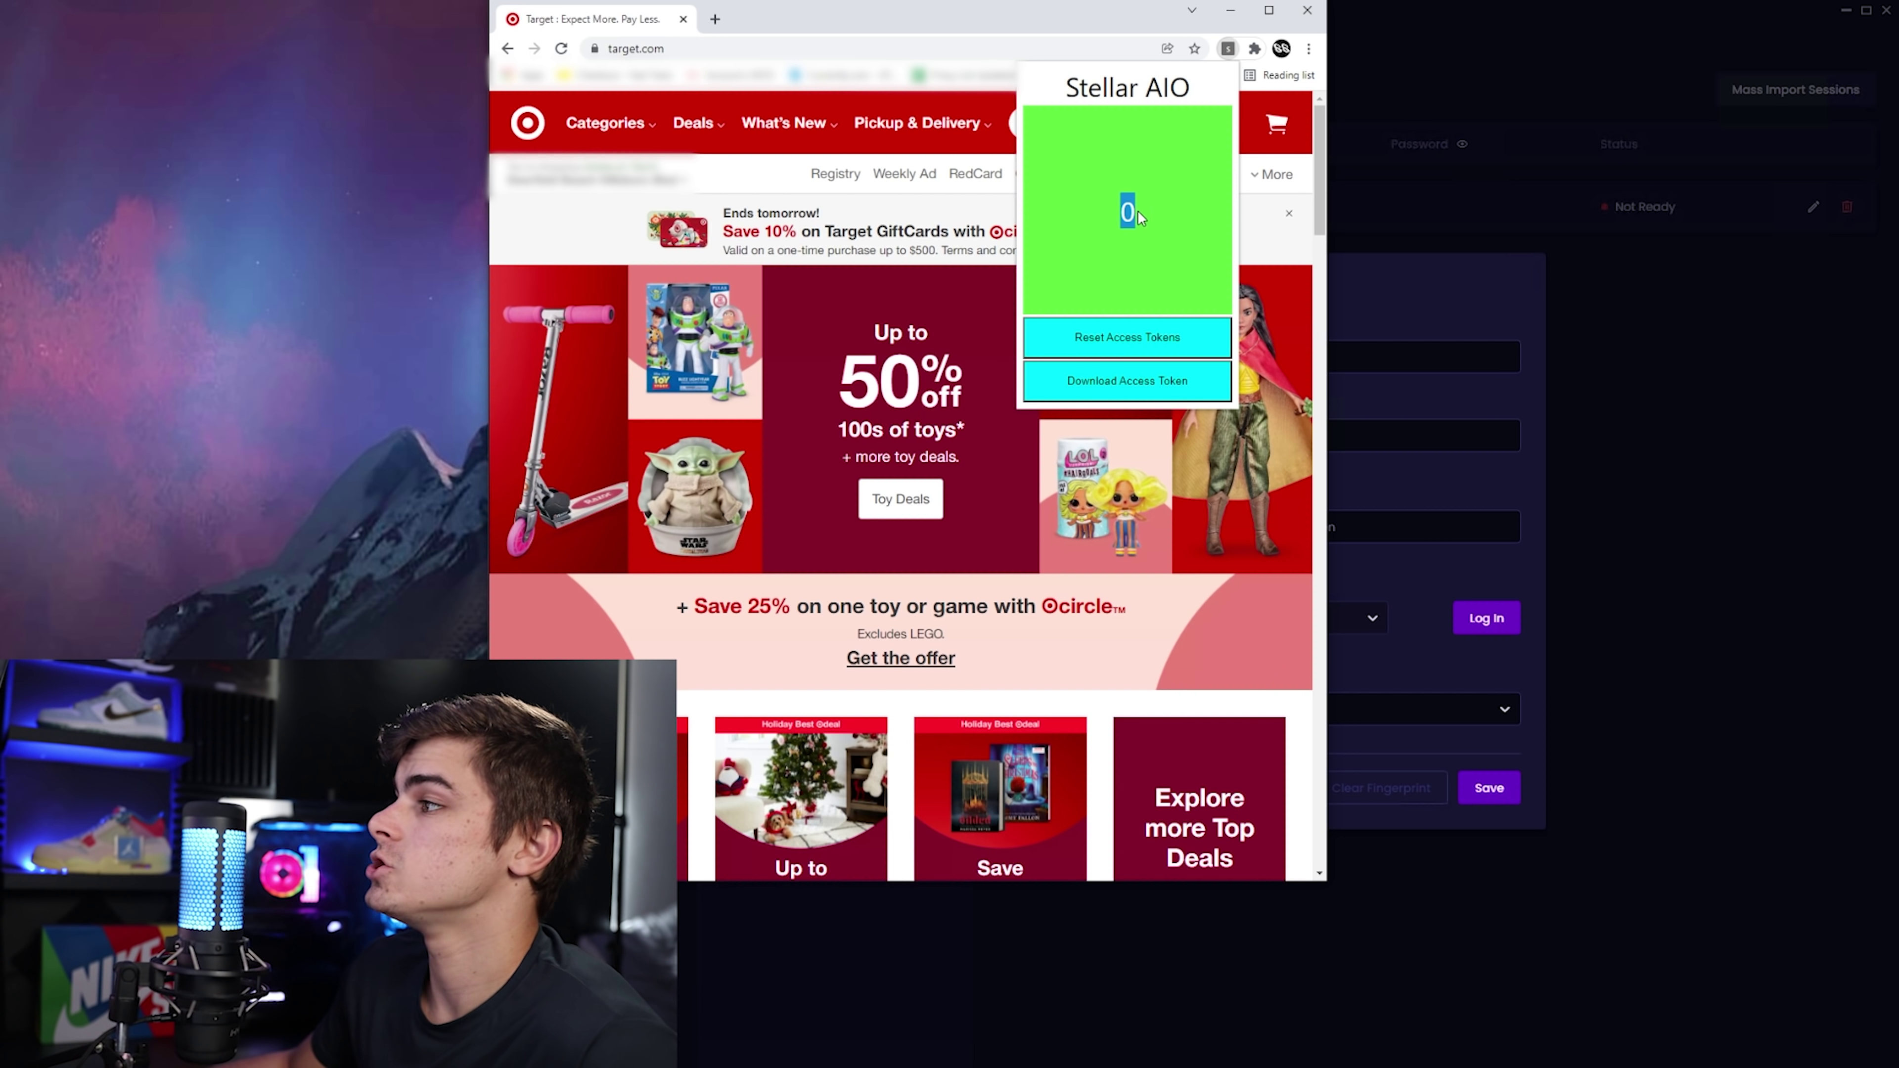
{"action": "left_click", "coordinate": [1141, 213]}
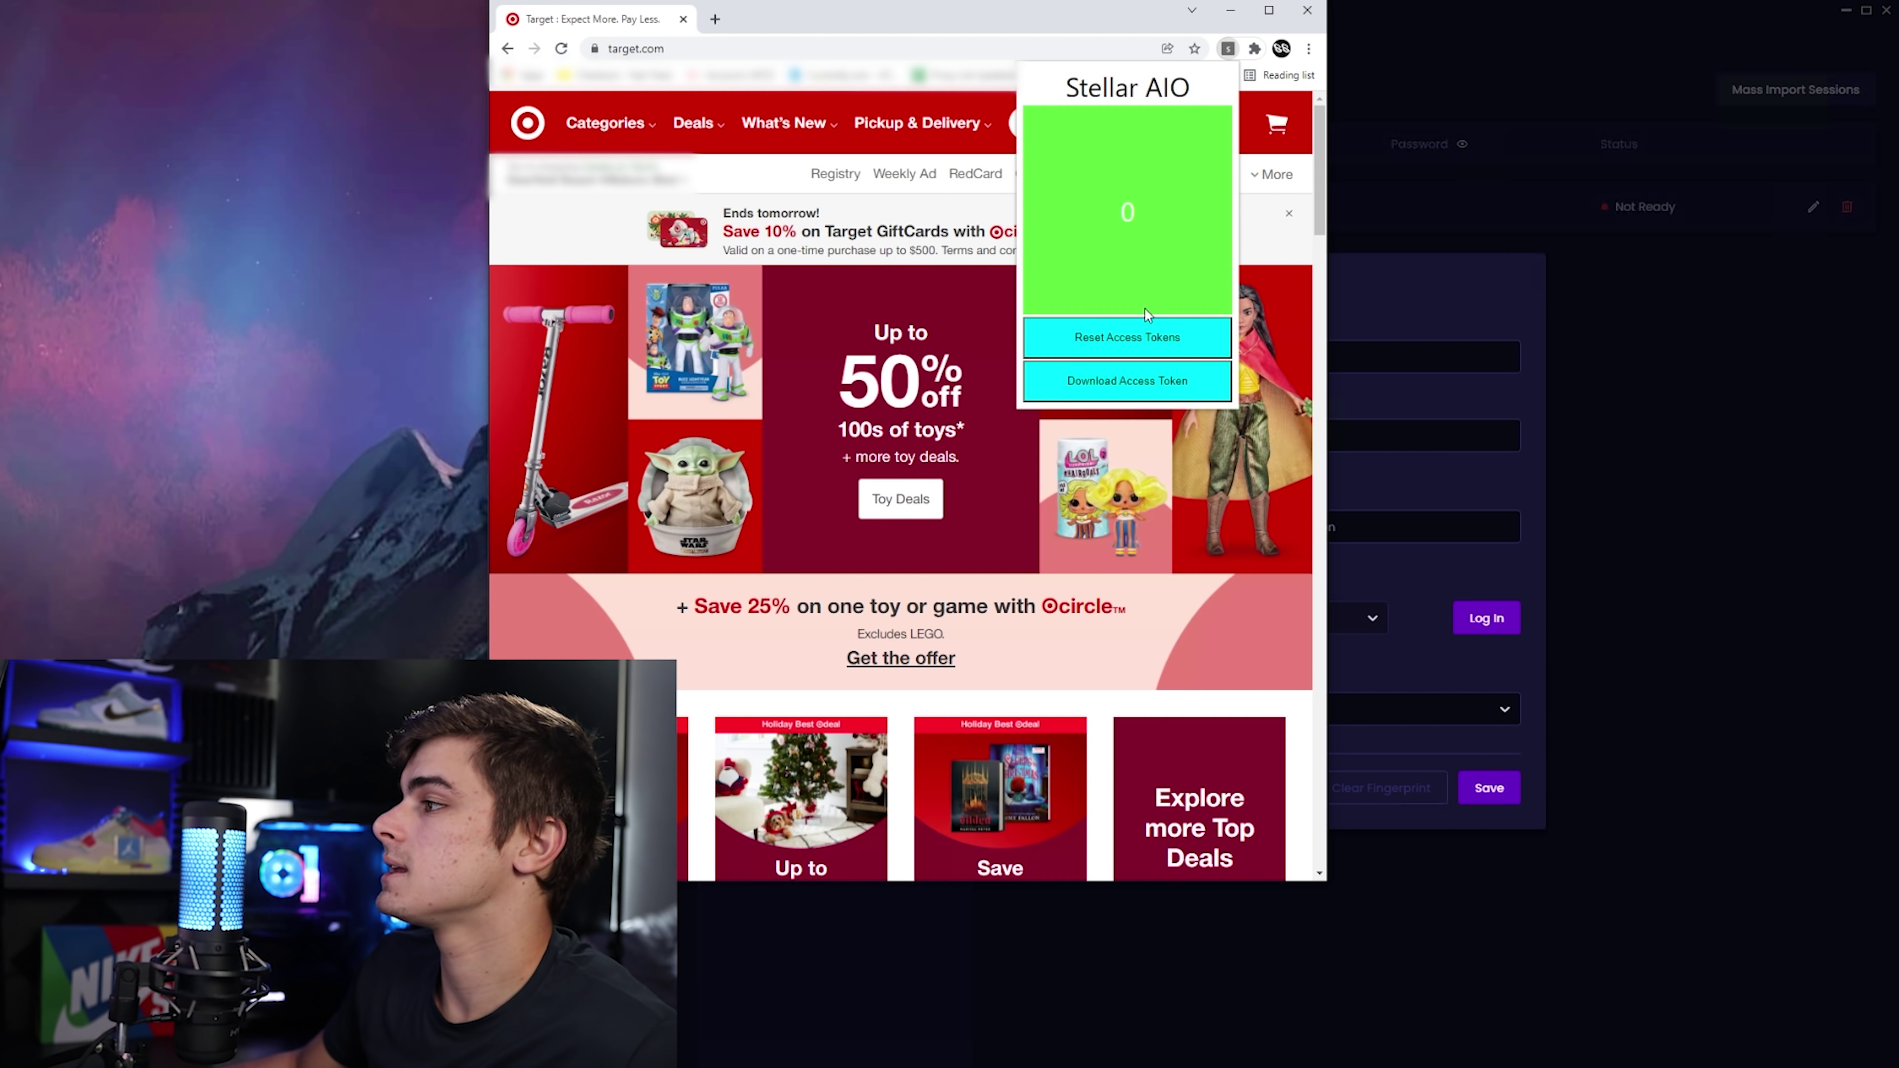
{"action": "left_click", "coordinate": [1137, 331]}
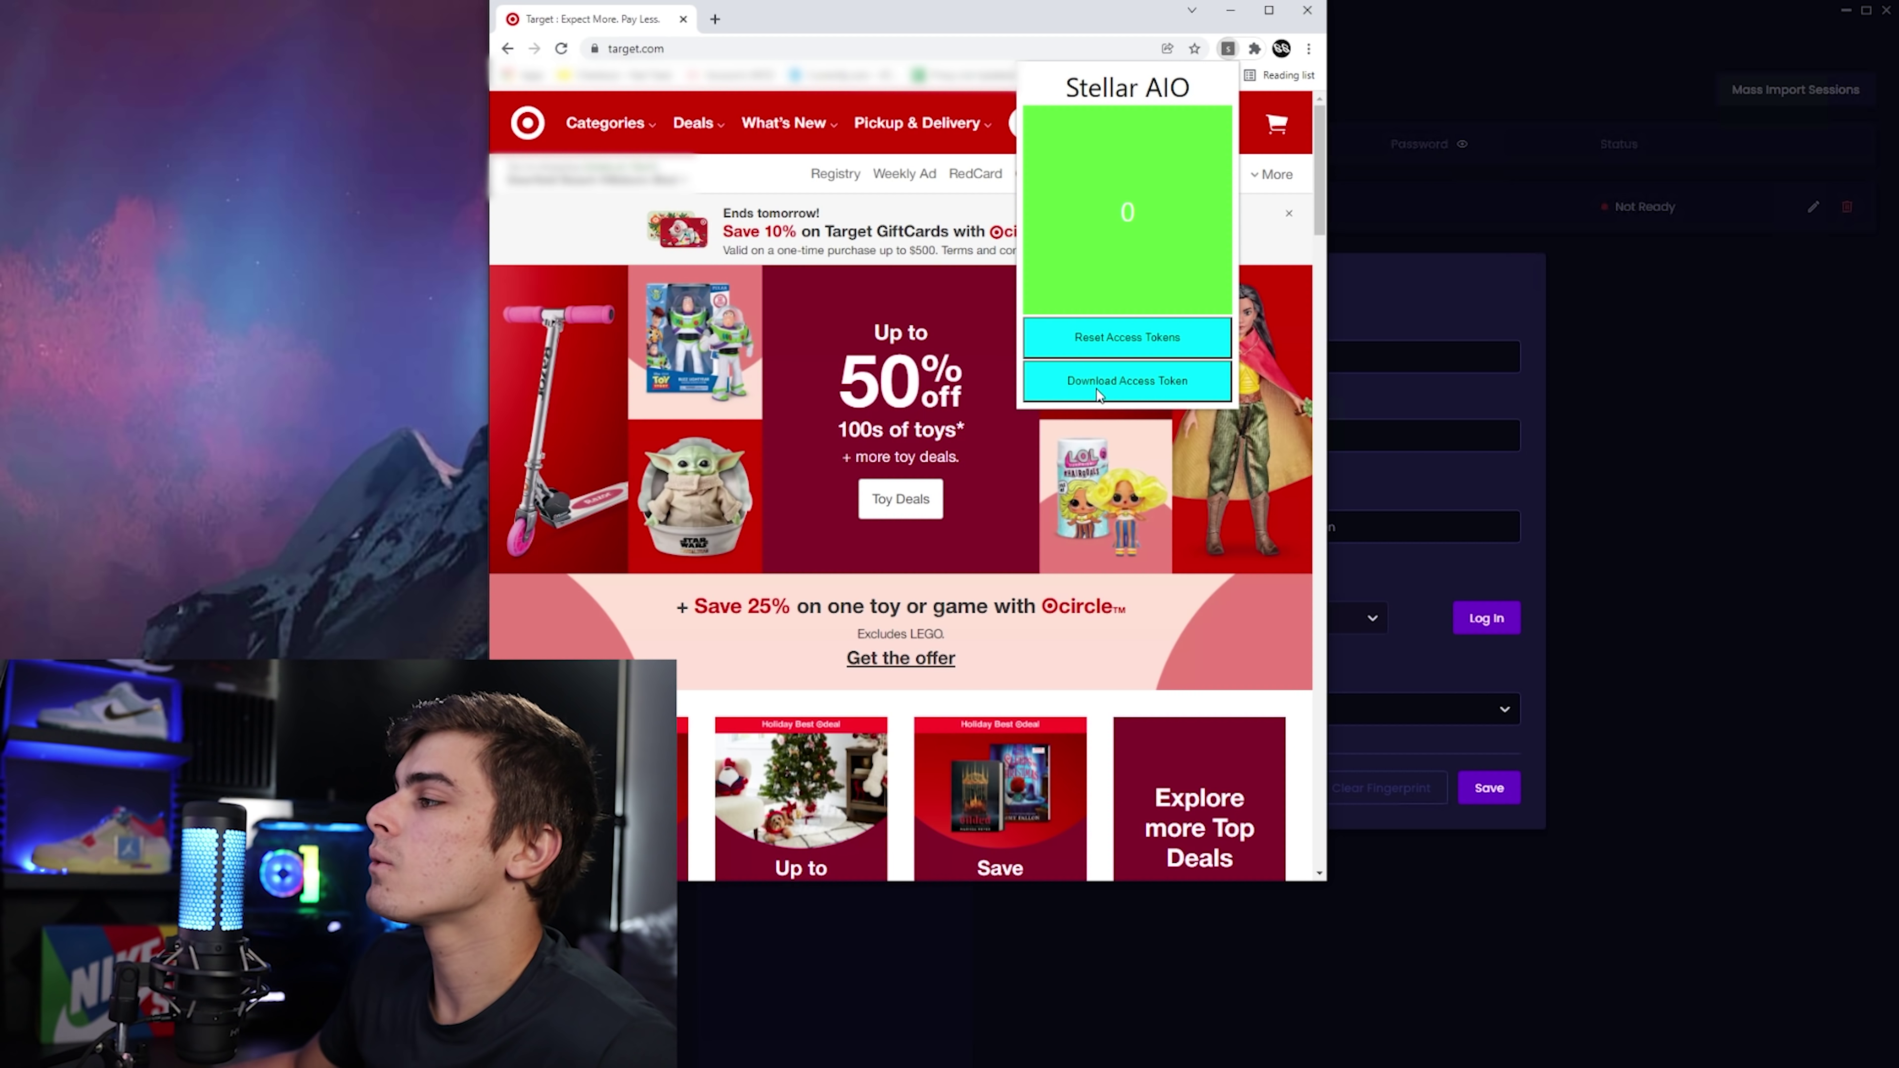
{"action": "left_click", "coordinate": [1011, 21]}
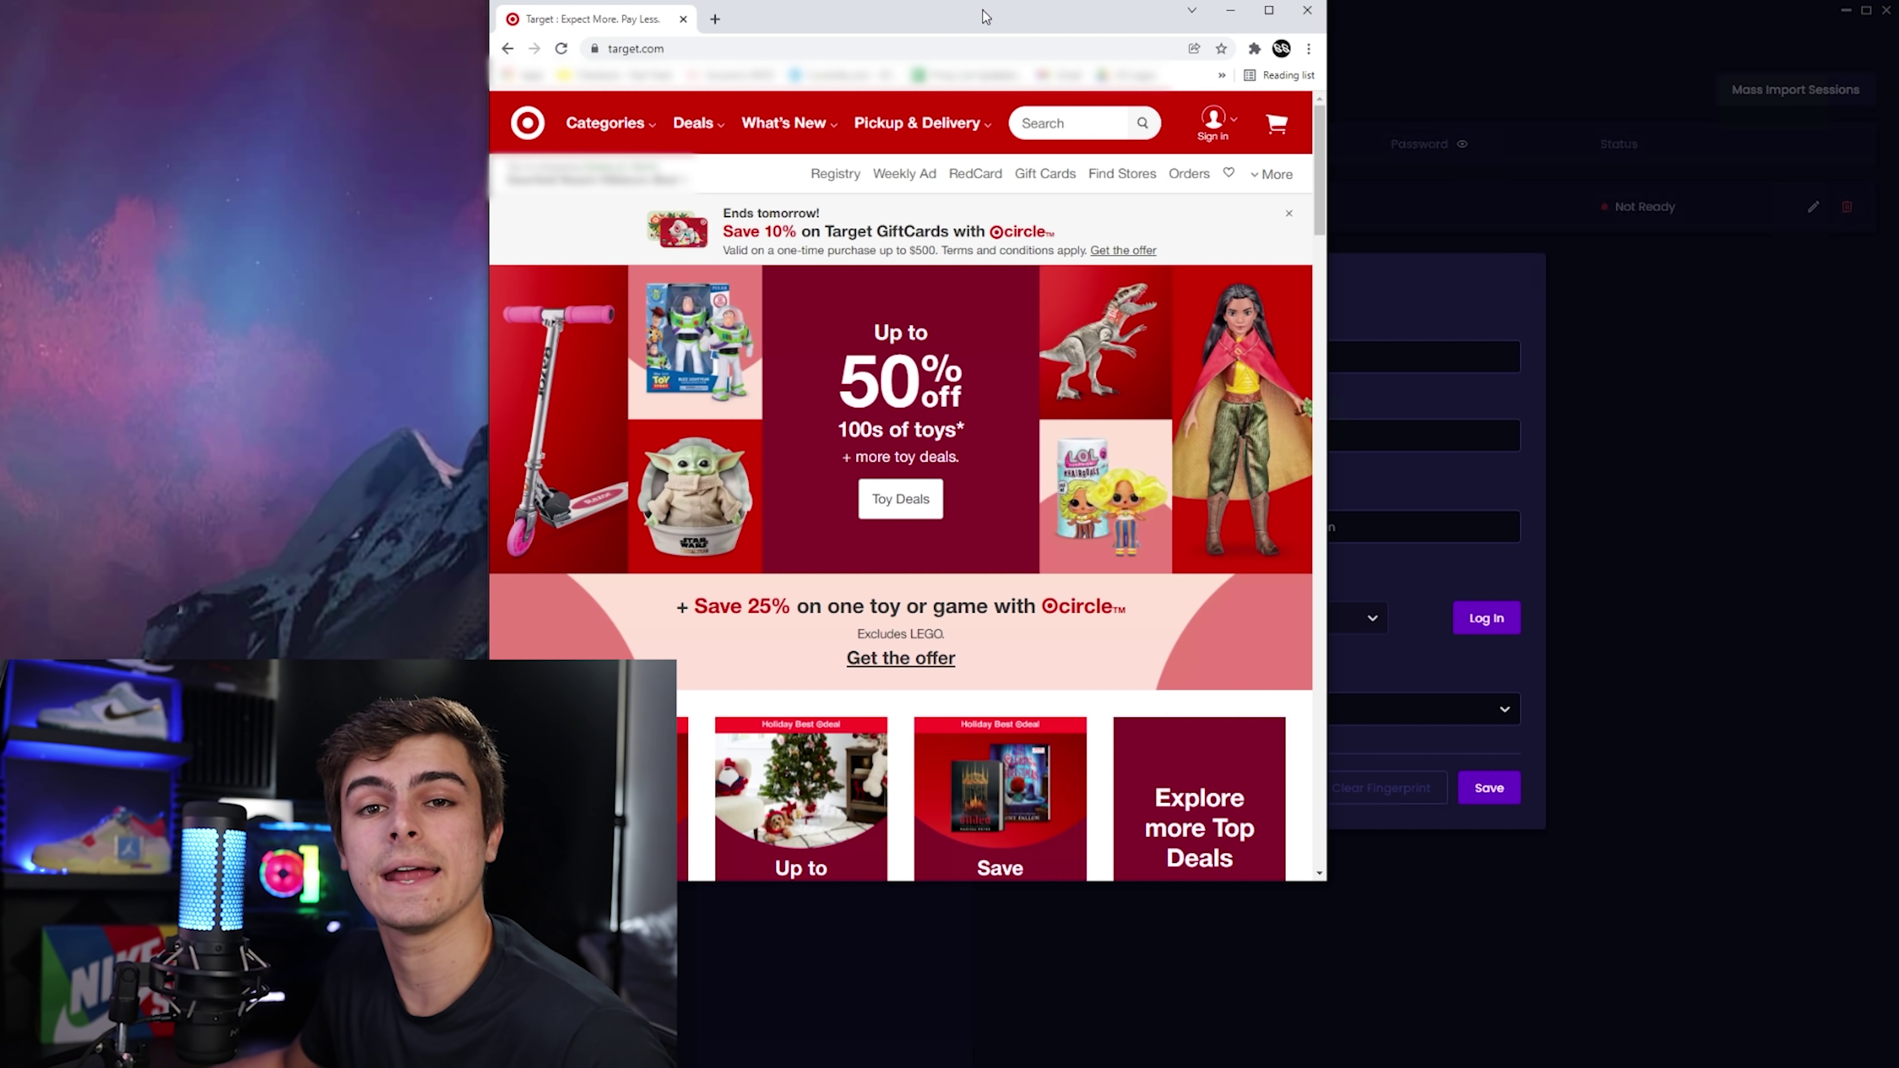
{"action": "left_click", "coordinate": [1211, 138]}
Sign into the Target account with Keep me signed in ticked.
{"action": "left_click", "coordinate": [1081, 176]}
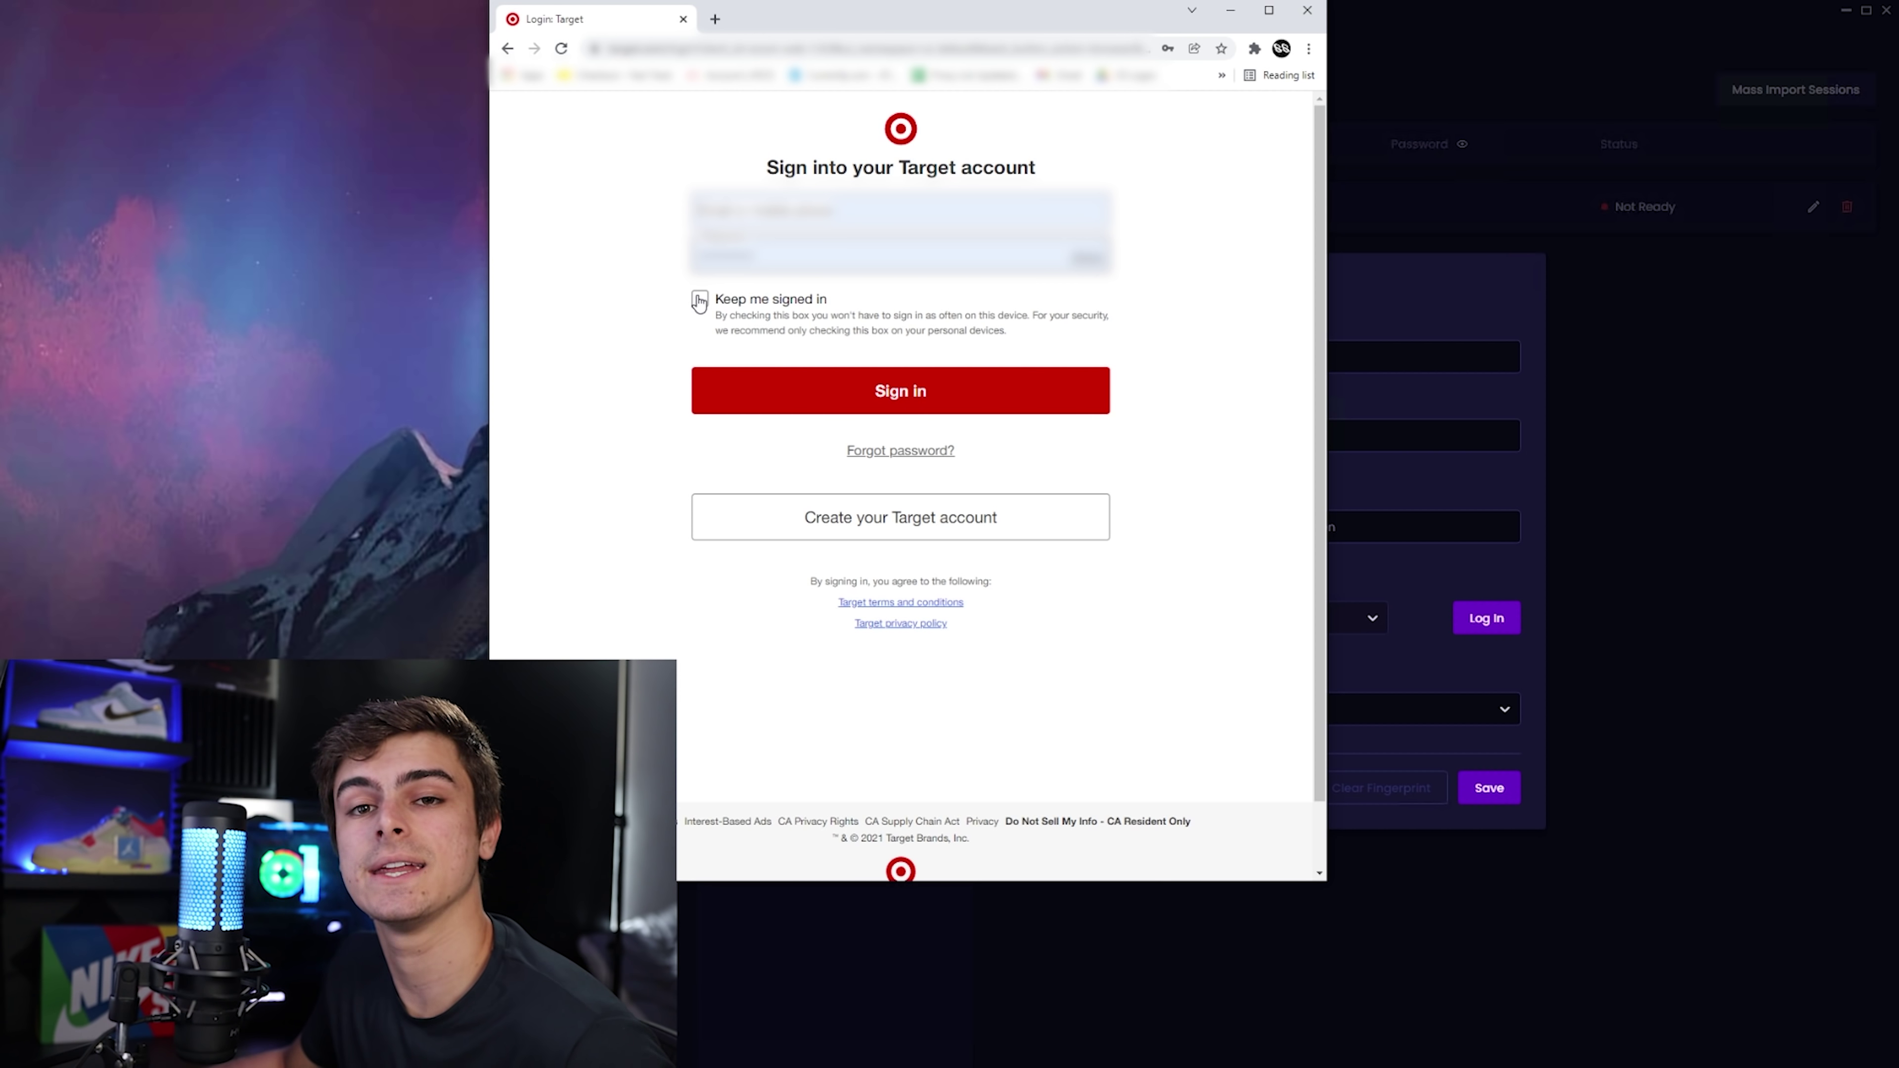
{"action": "left_click", "coordinate": [699, 300]}
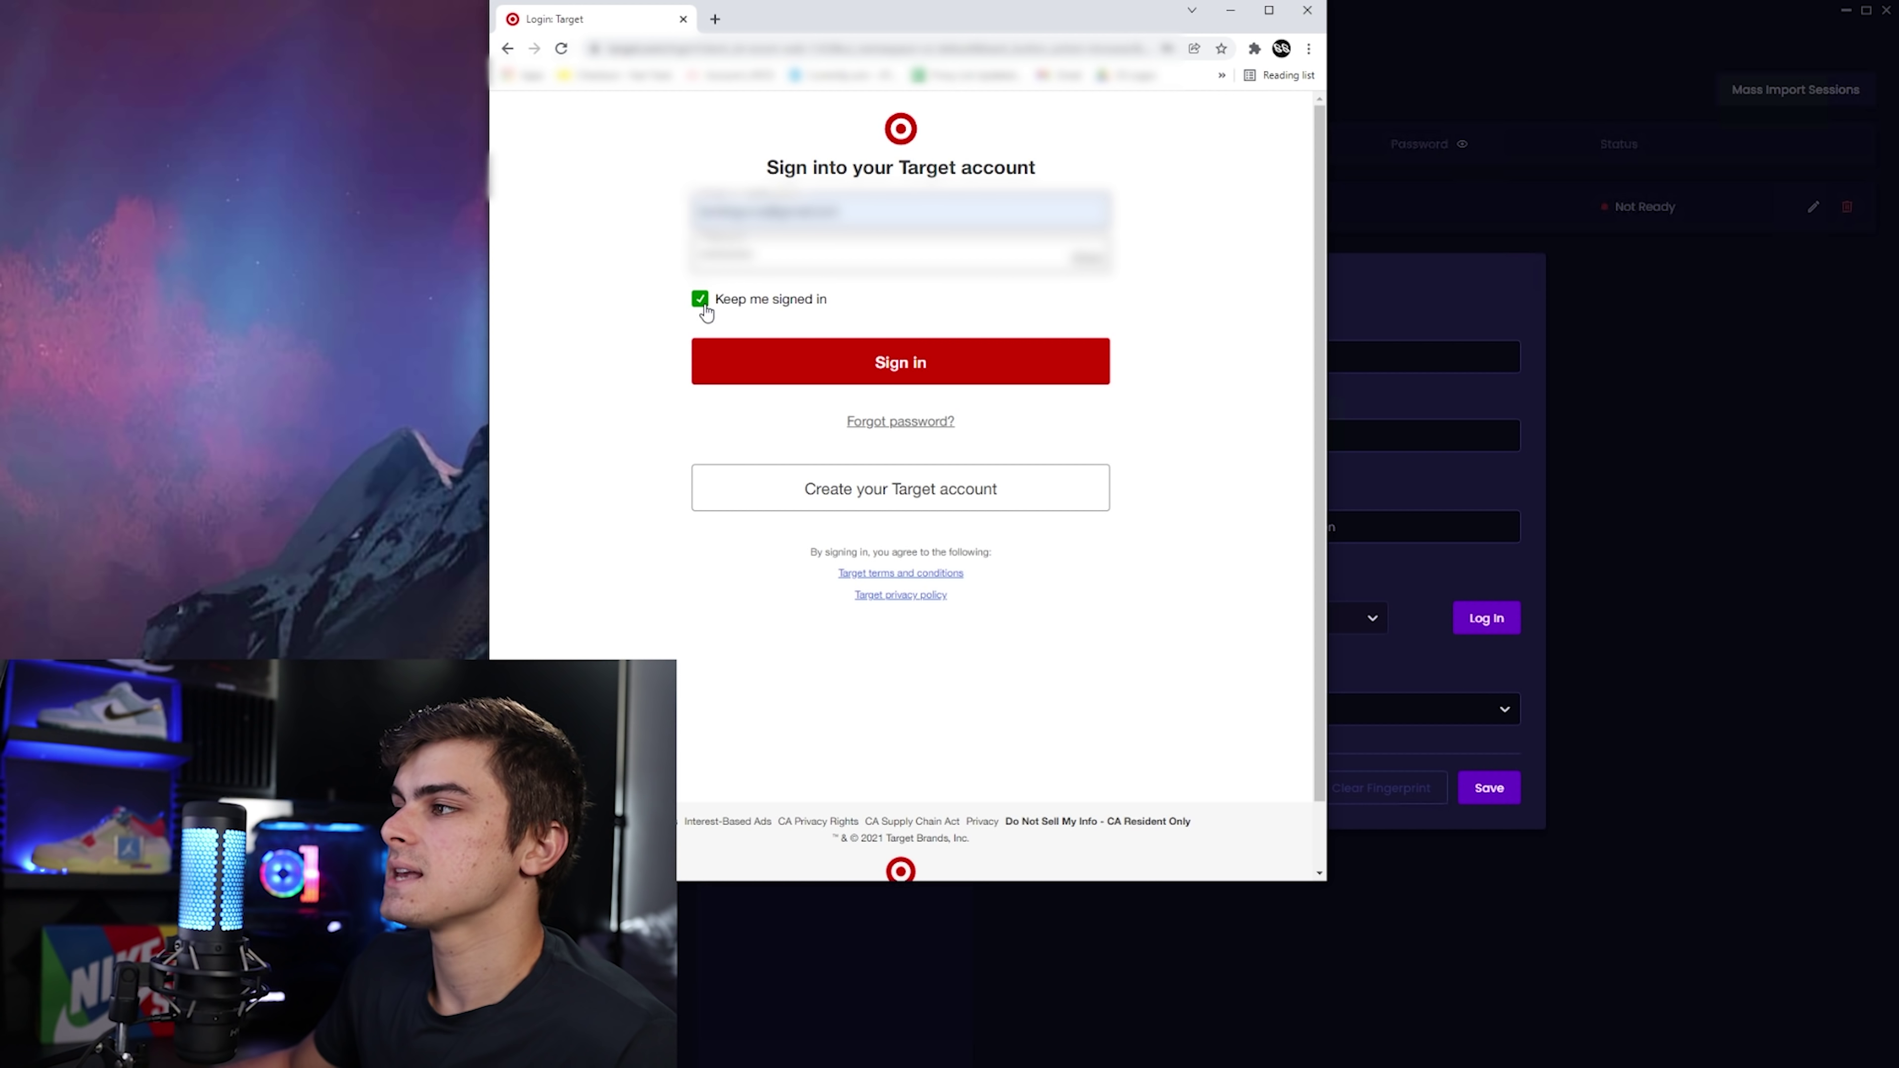
{"action": "left_click", "coordinate": [903, 367]}
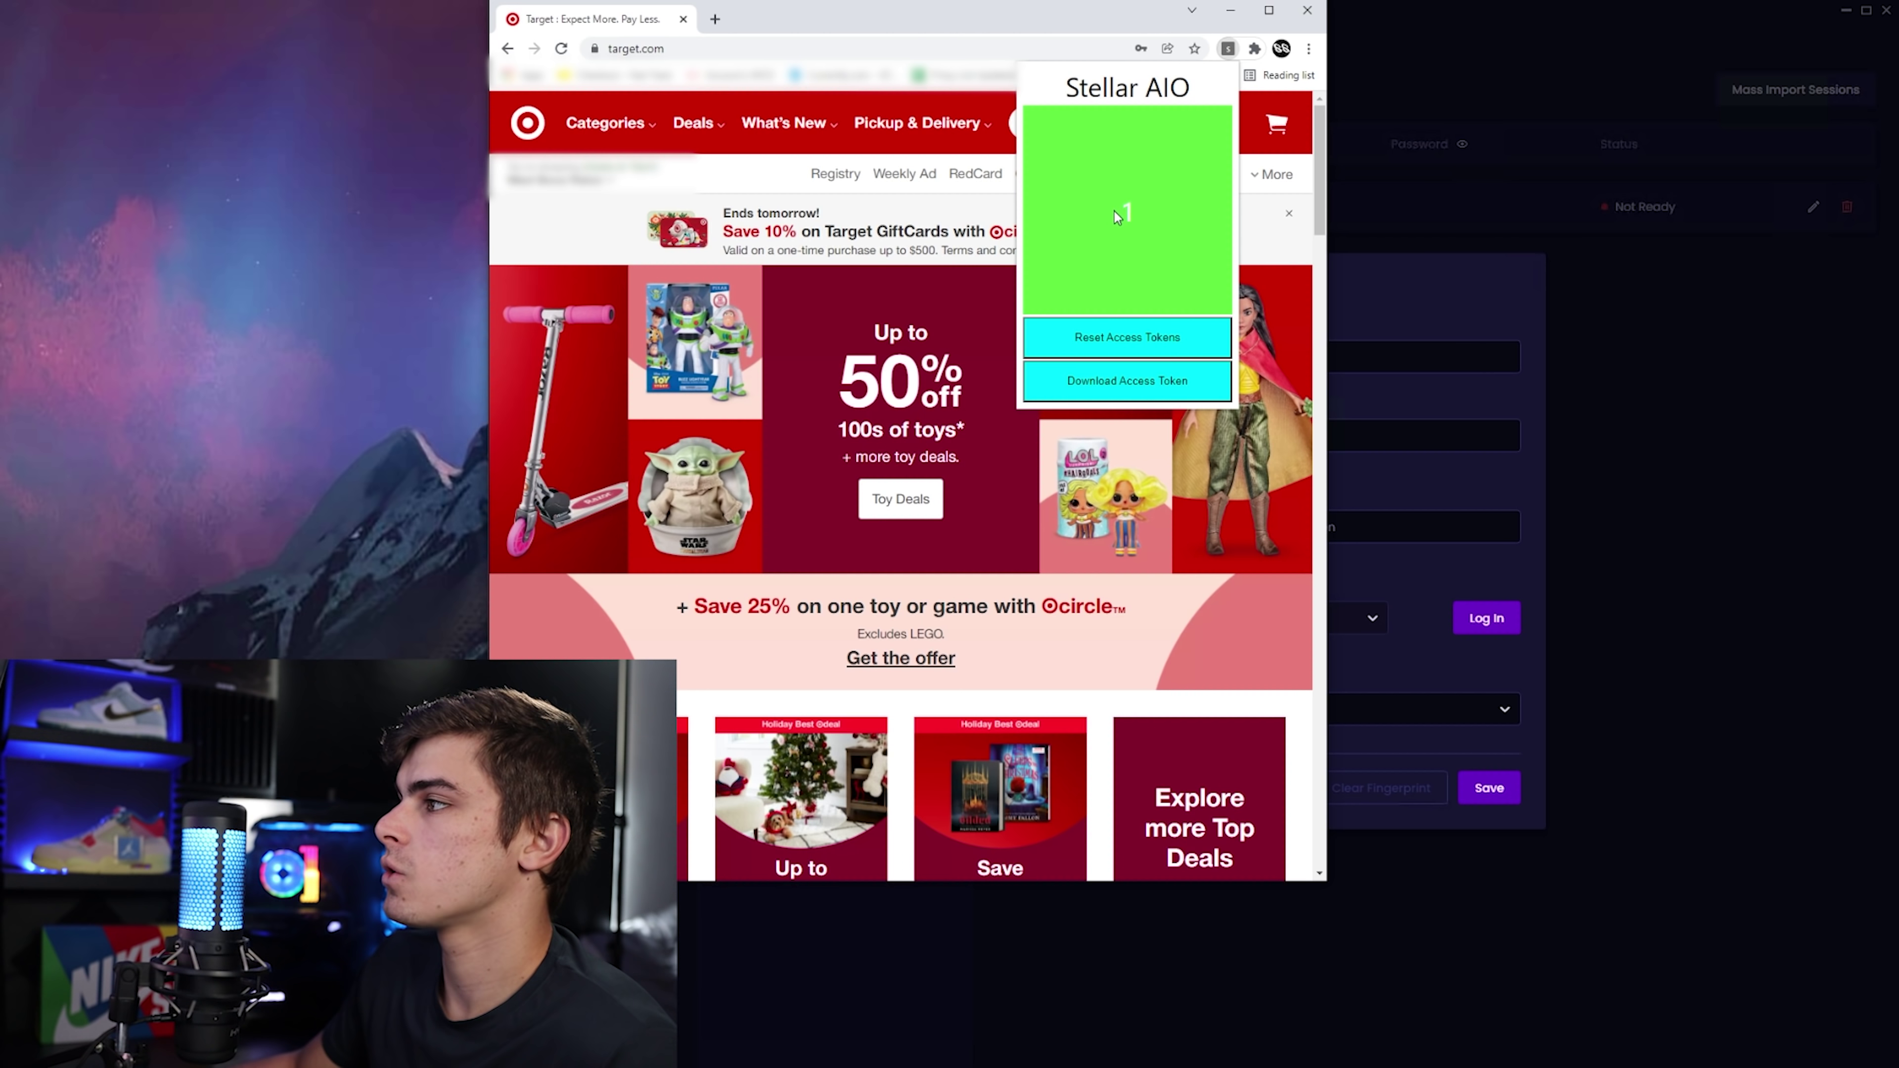
Download the access token .txt file, open it in Notepad, and select the token.
{"action": "left_click", "coordinate": [1143, 377]}
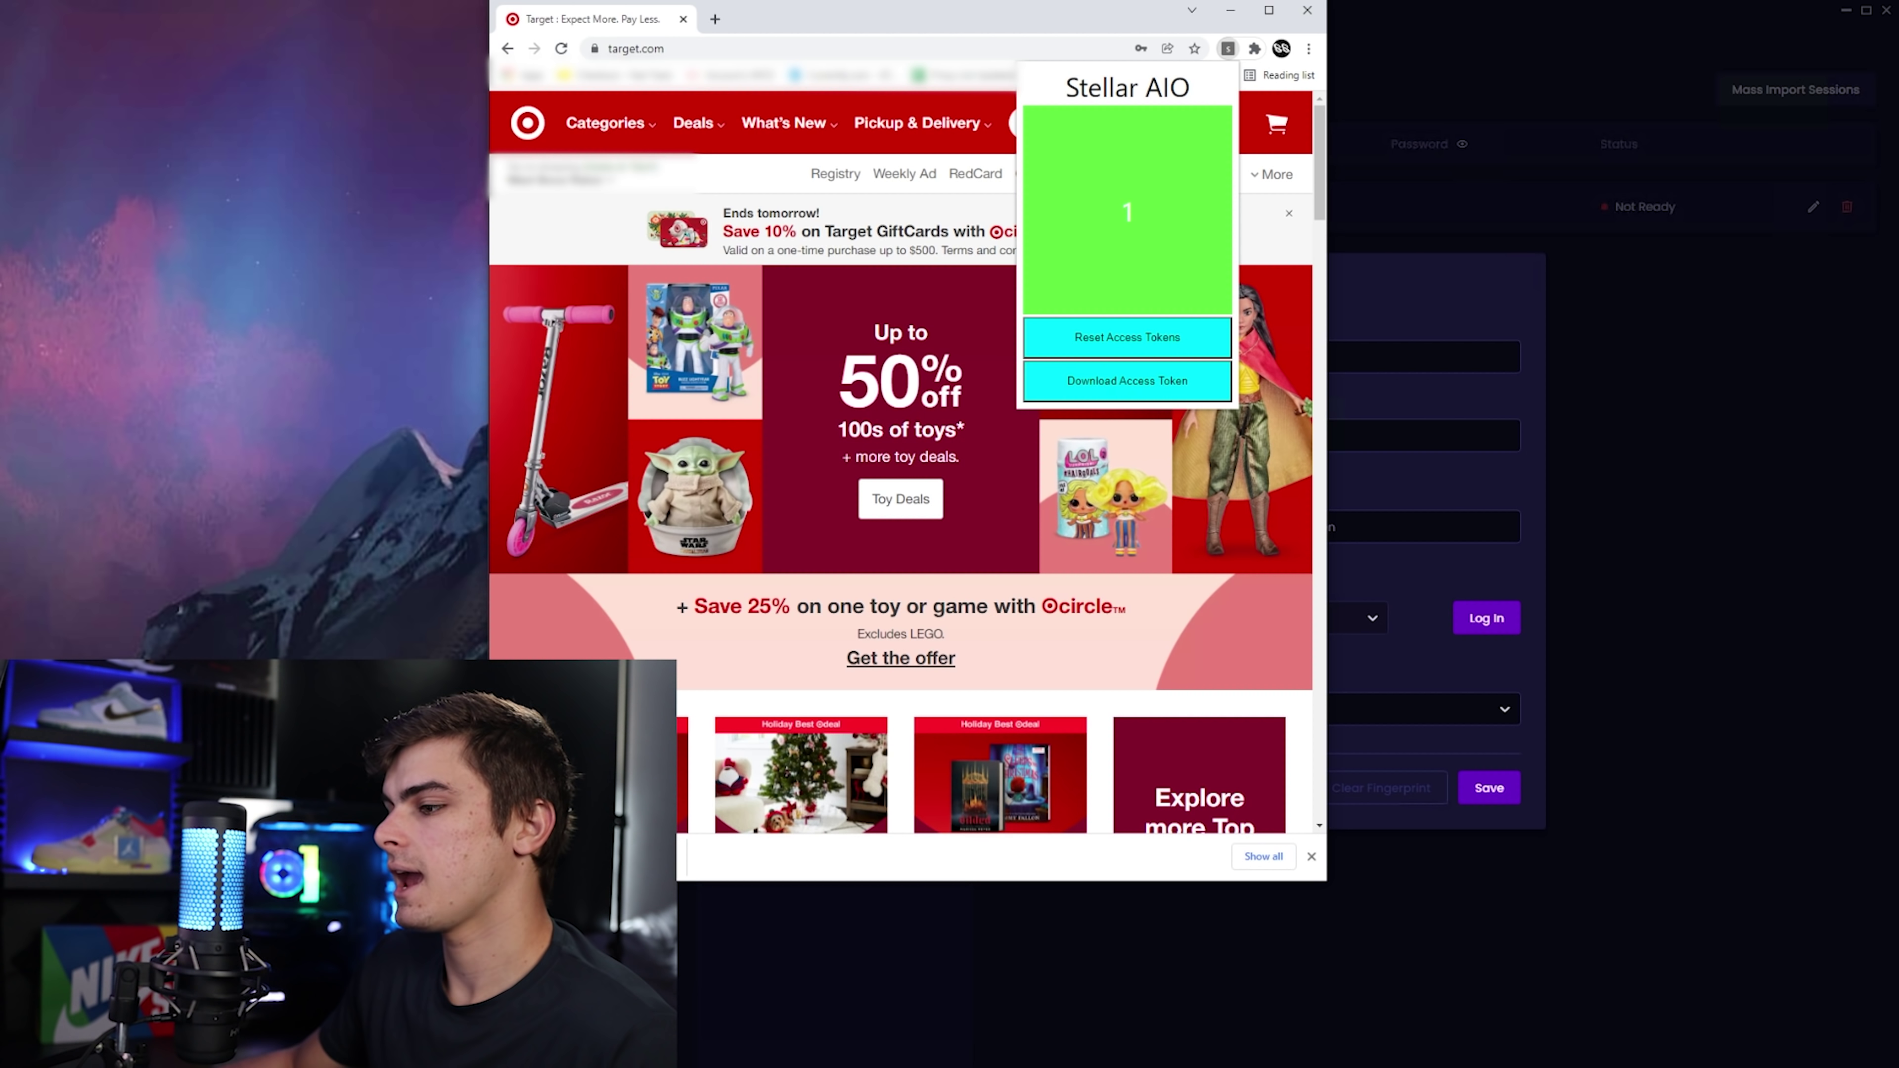
{"action": "left_click", "coordinate": [707, 857]}
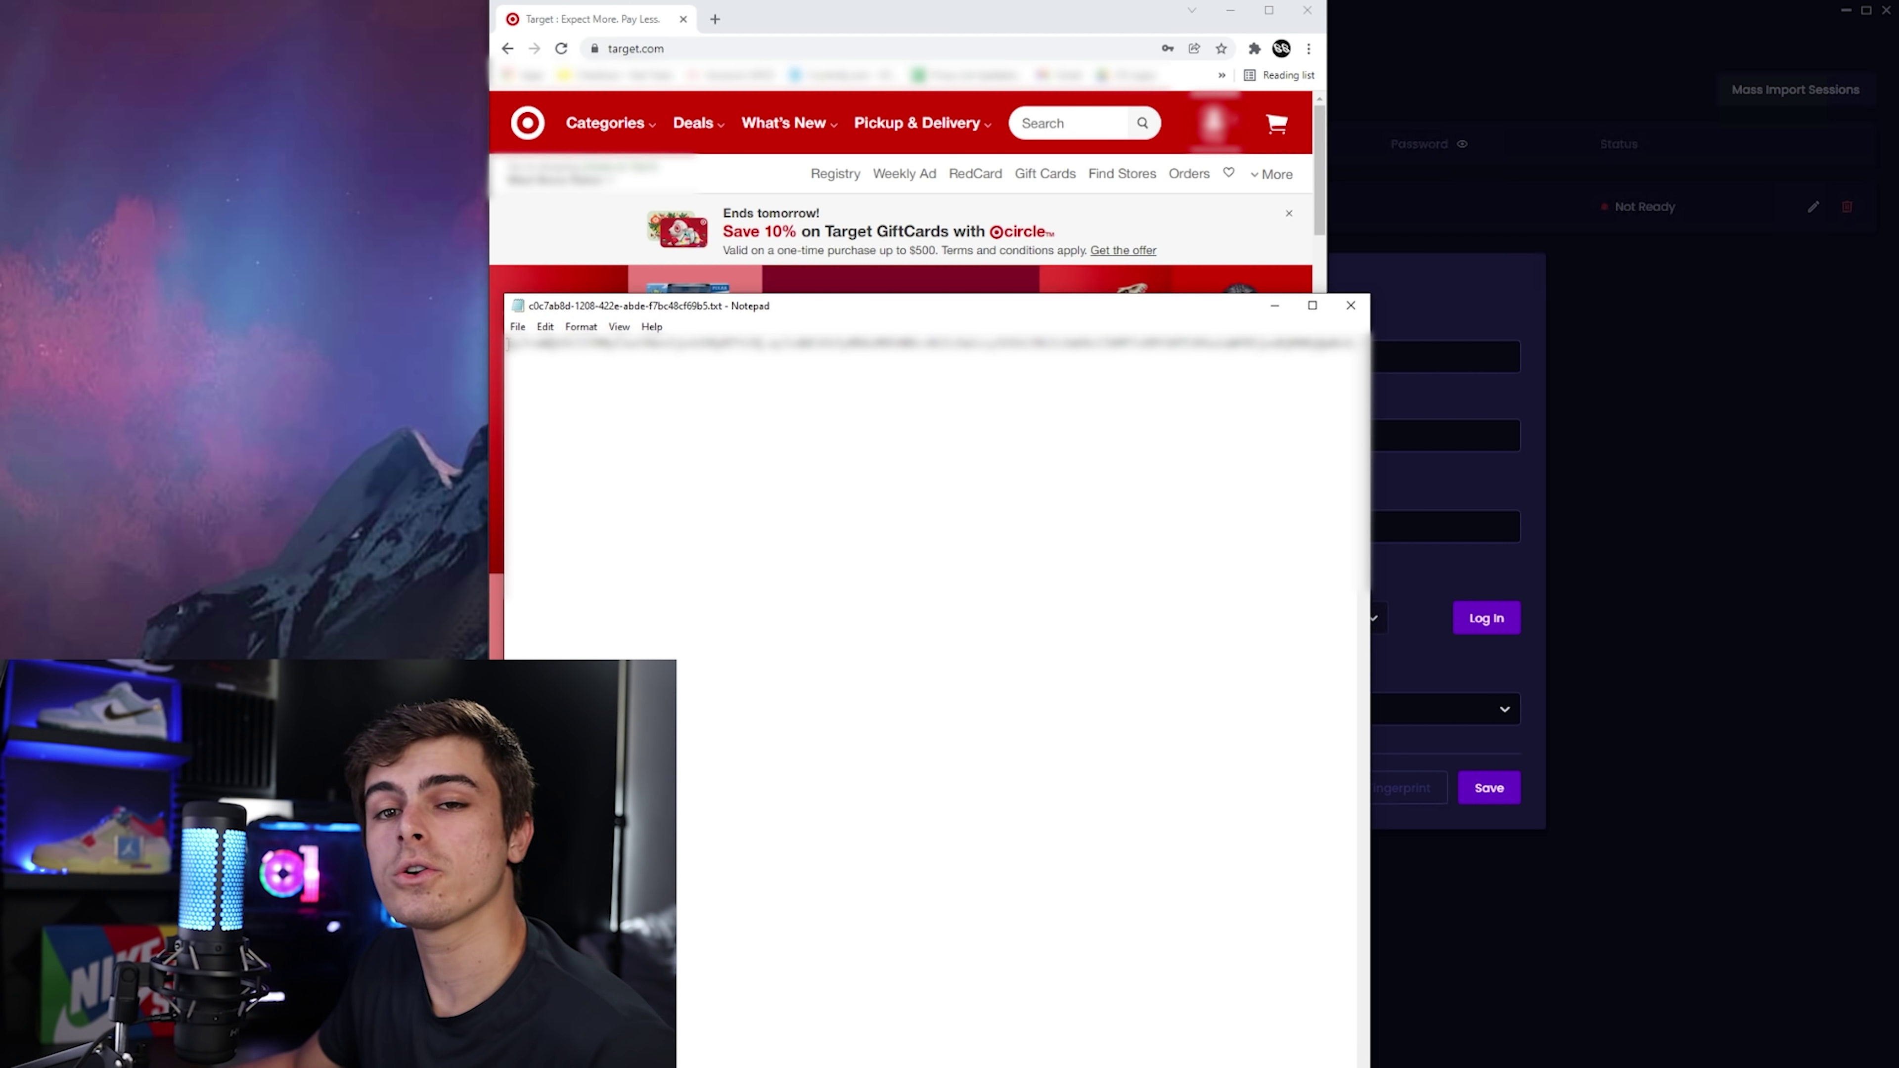
{"action": "left_click_drag", "start_coordinate": [509, 343], "coordinate": [1353, 343]}
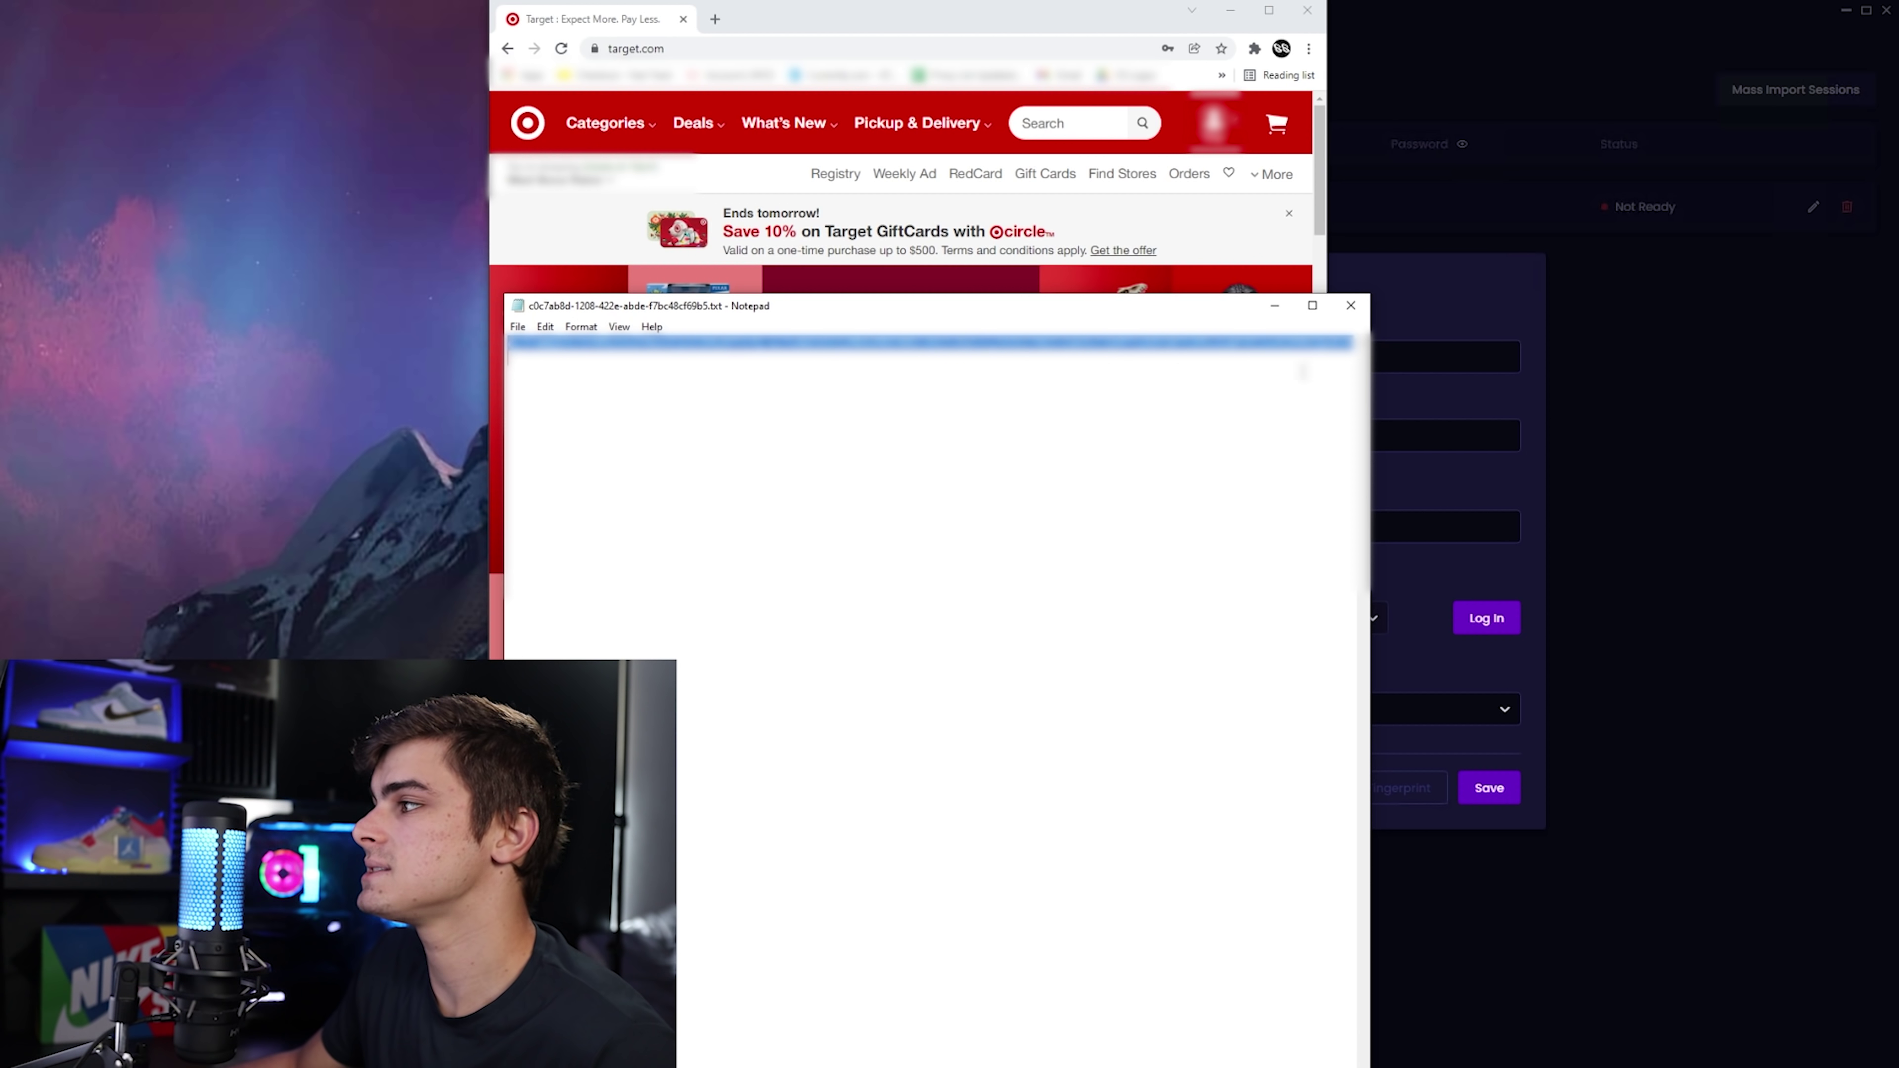
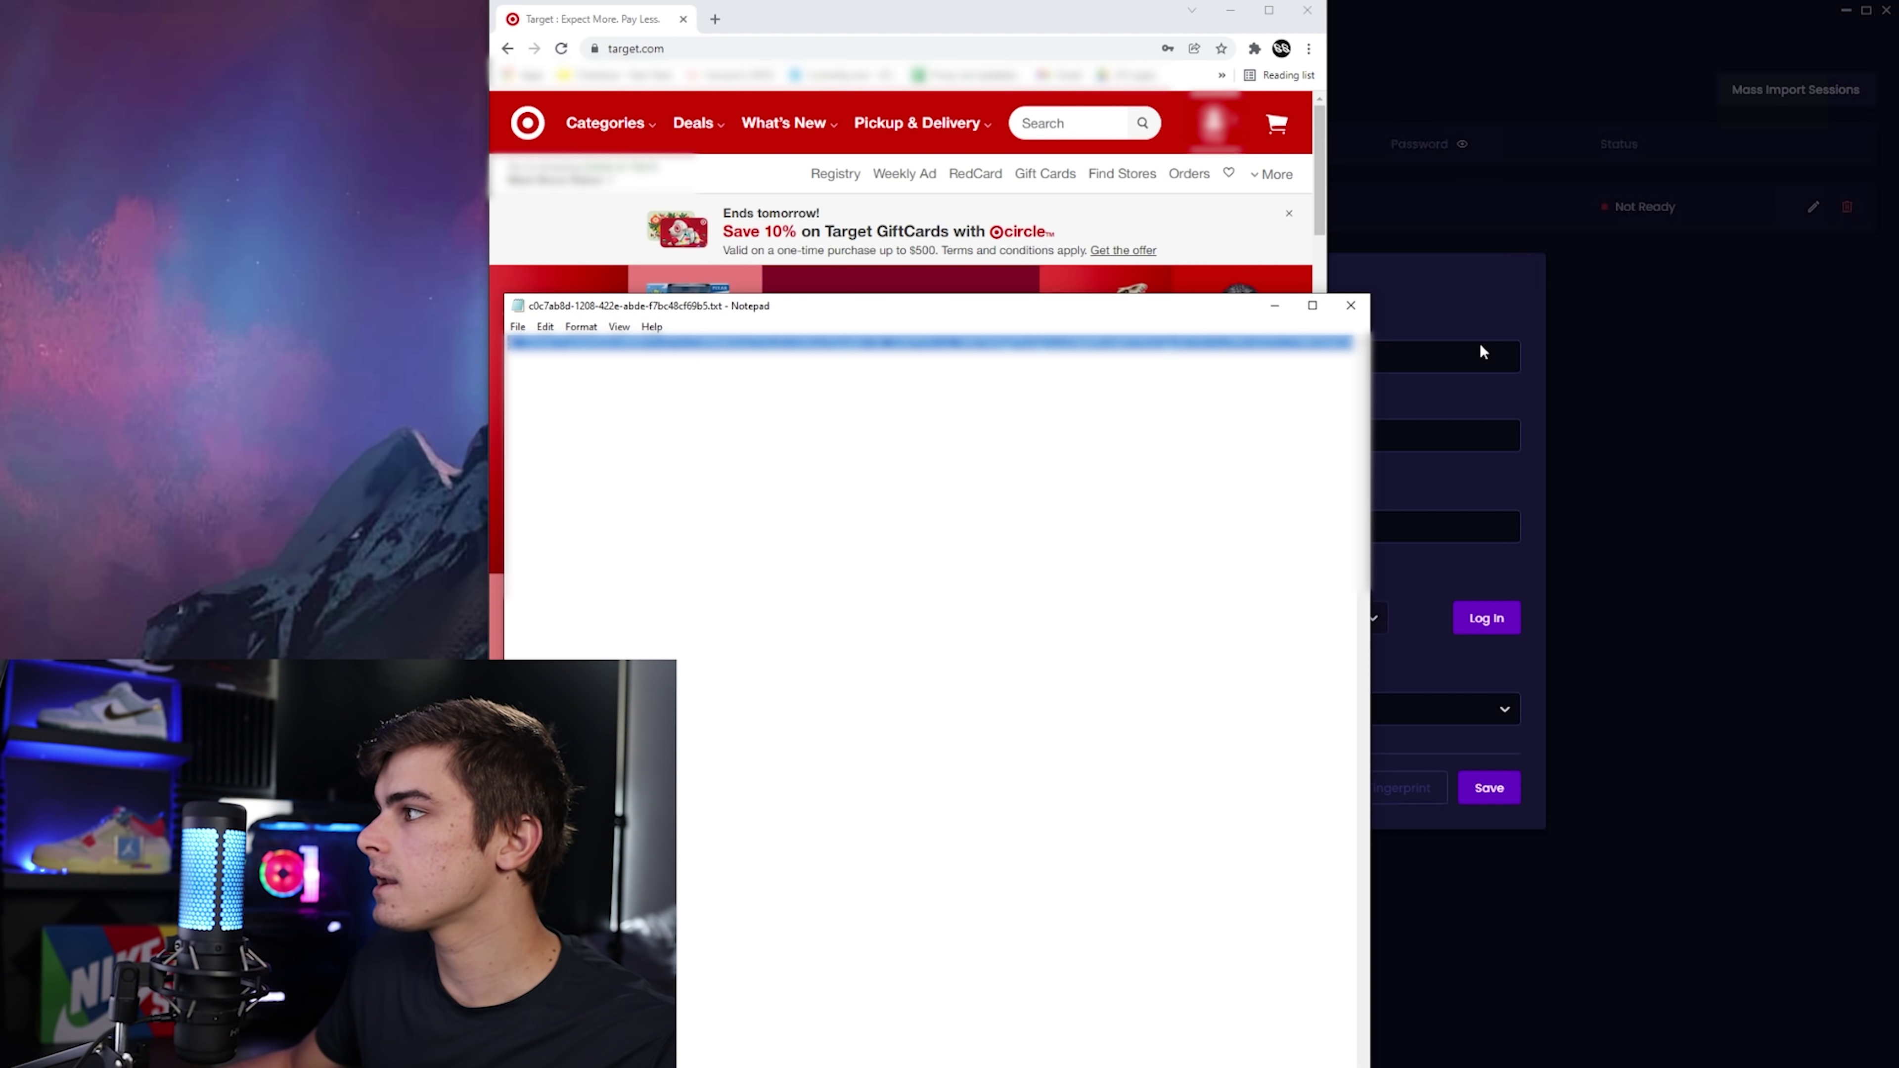
Paste the copied Target access token into the Edit Session's Access Token field.
{"action": "left_click", "coordinate": [1435, 321]}
{"action": "left_click", "coordinate": [1292, 523]}
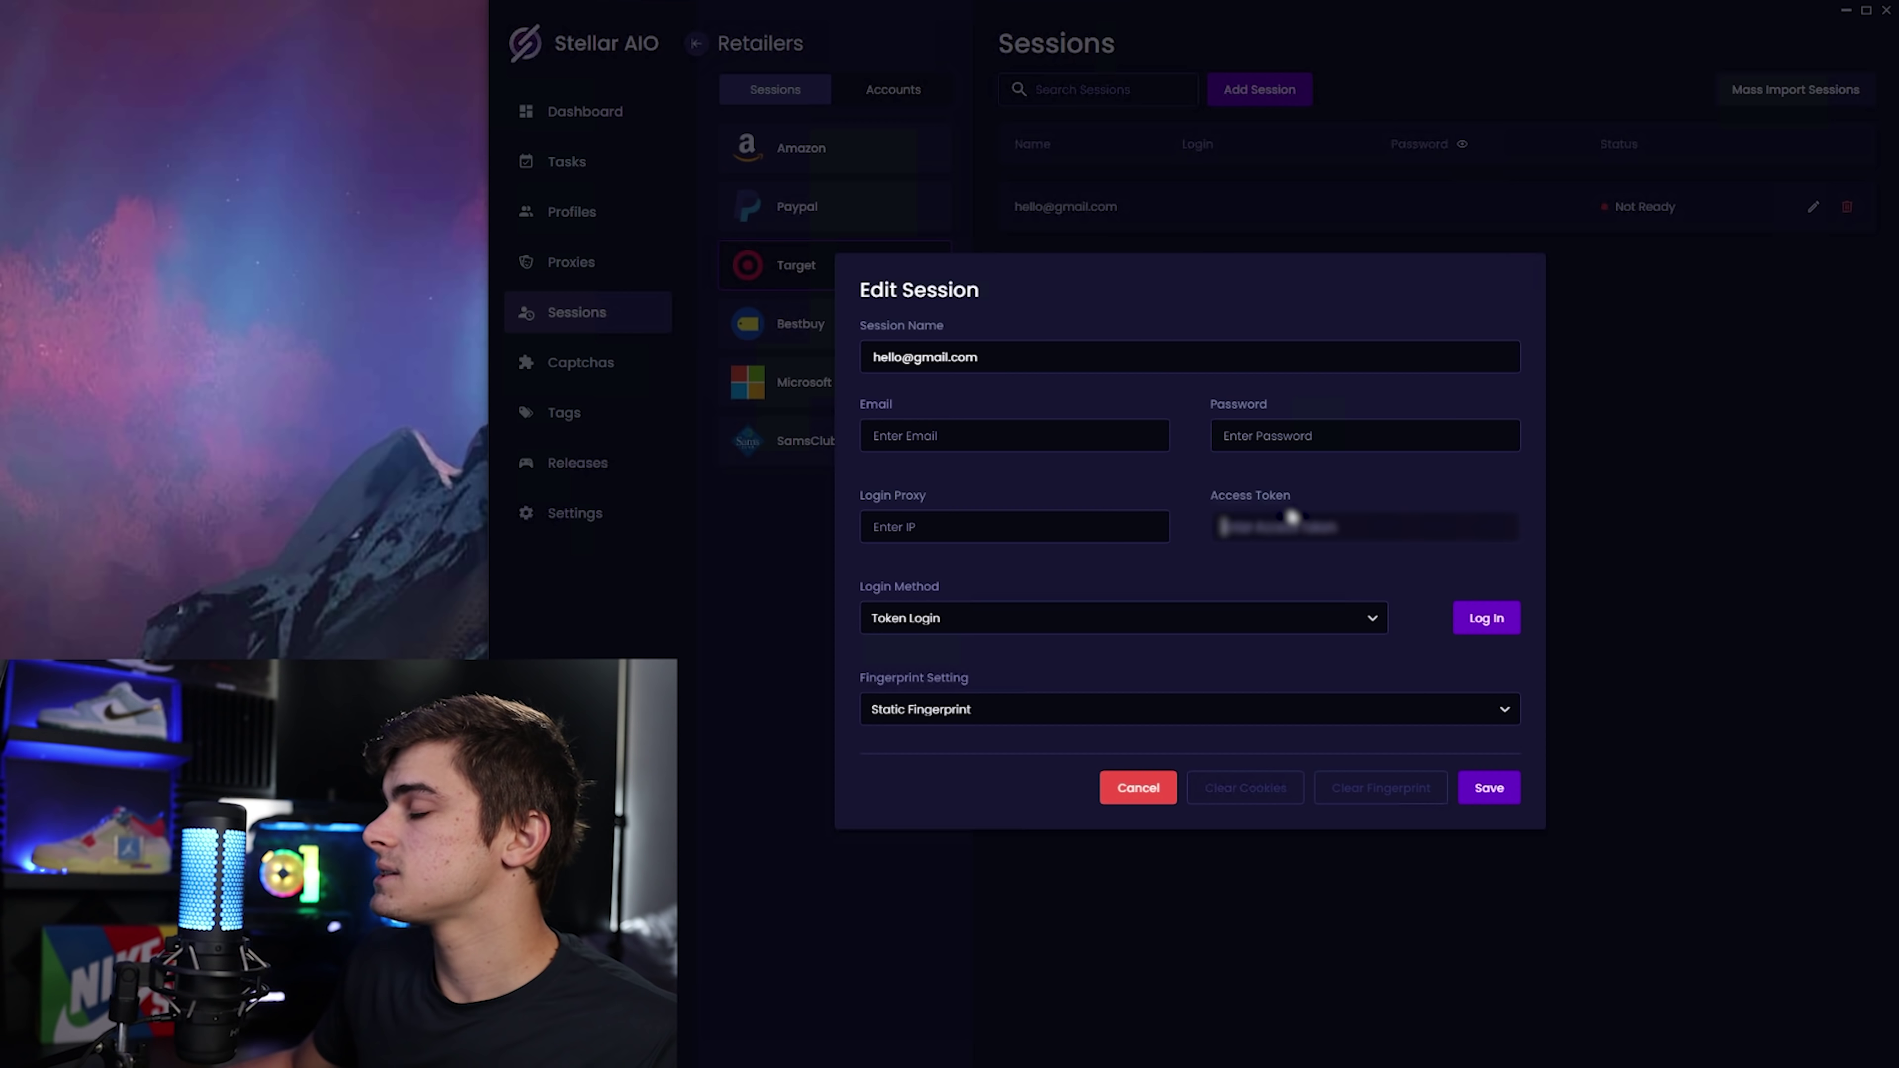
{"action": "key", "text": "ctrl+v"}
{"action": "left_click", "coordinate": [1328, 480]}
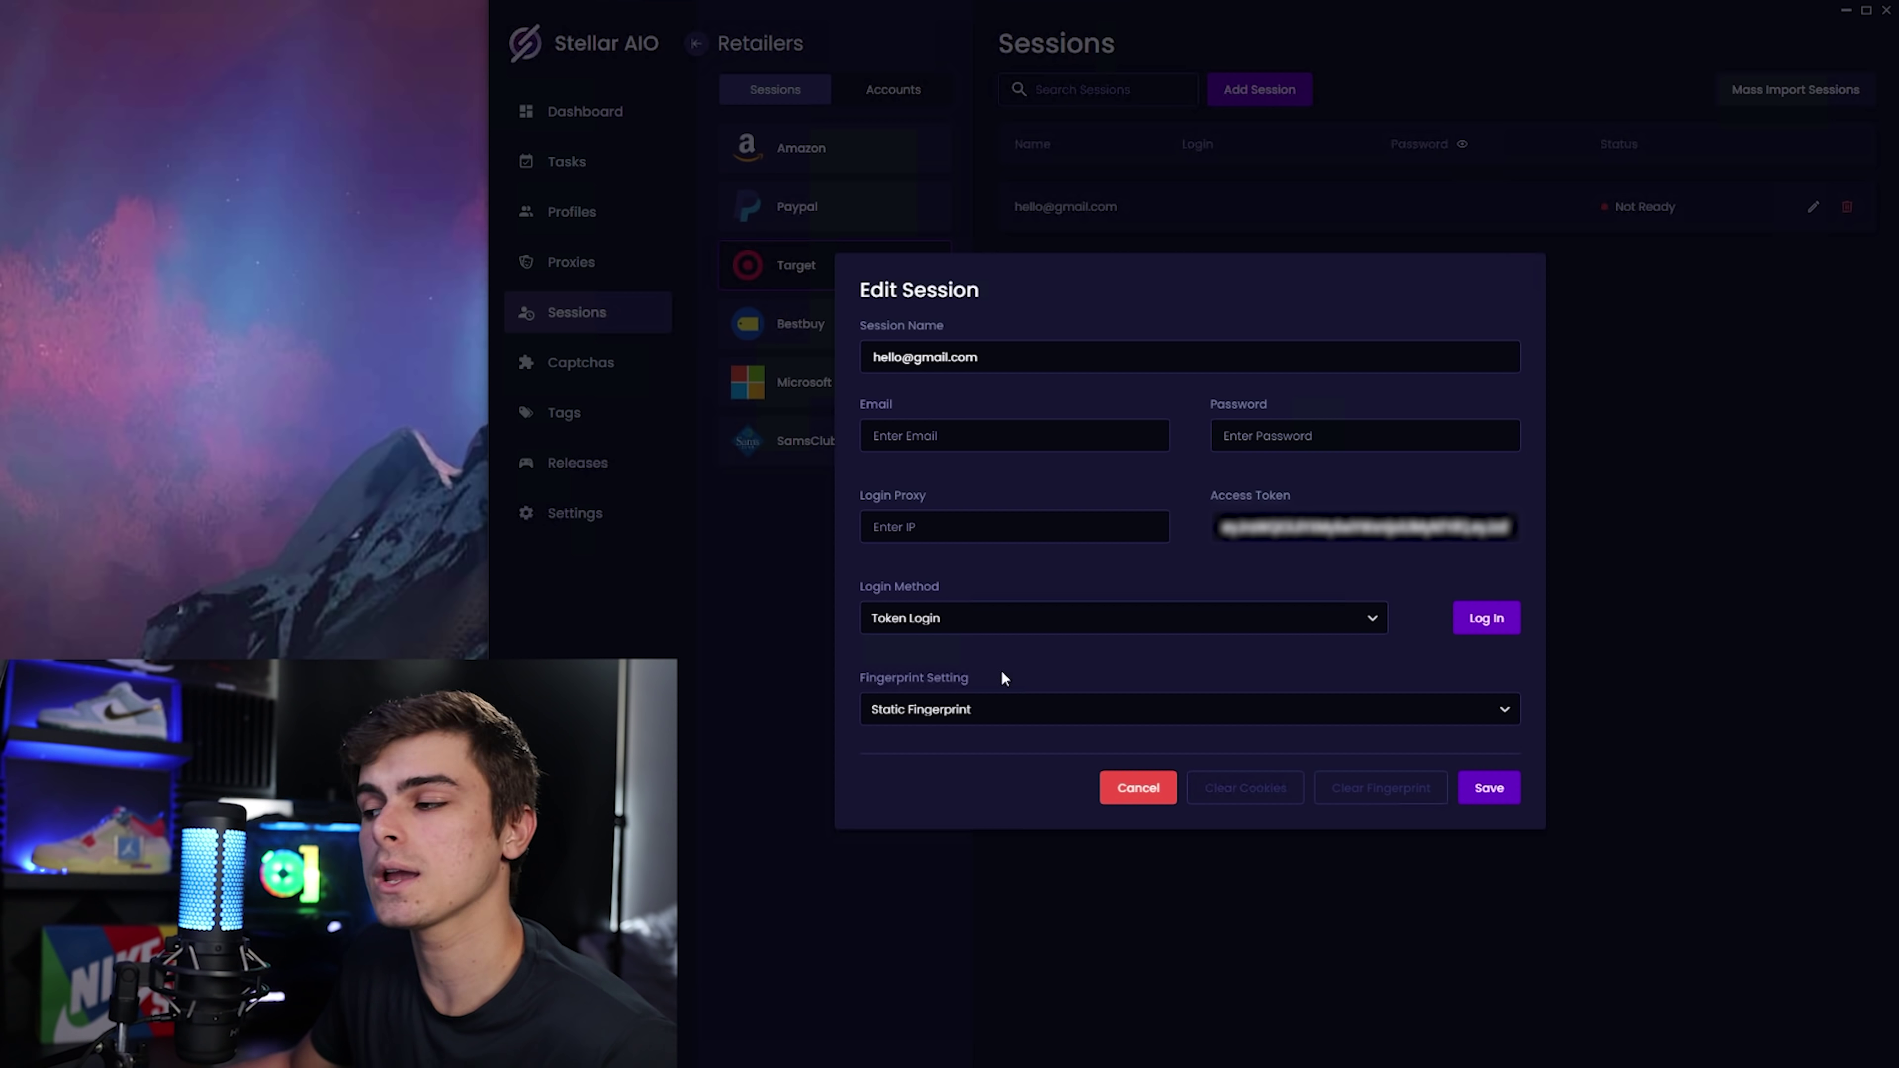
{"action": "left_click", "coordinate": [949, 616]}
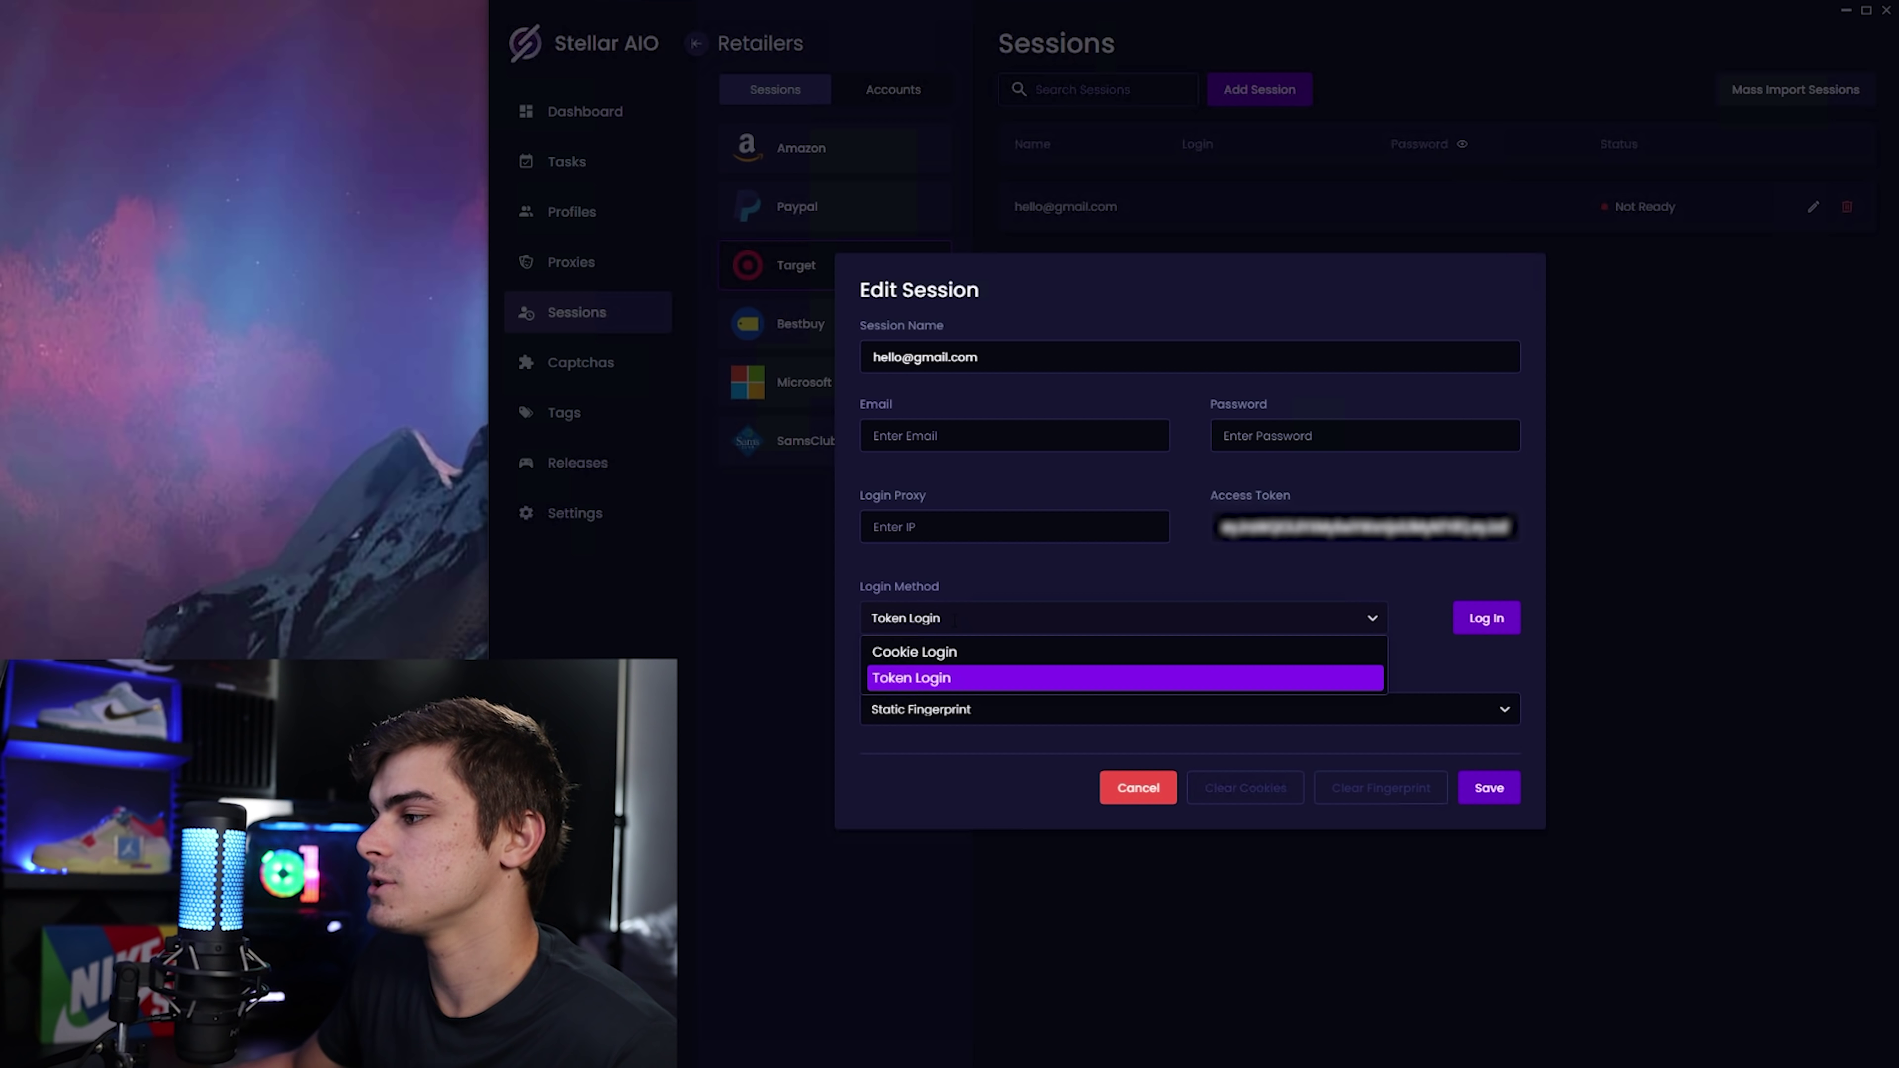
{"action": "left_click", "coordinate": [993, 608]}
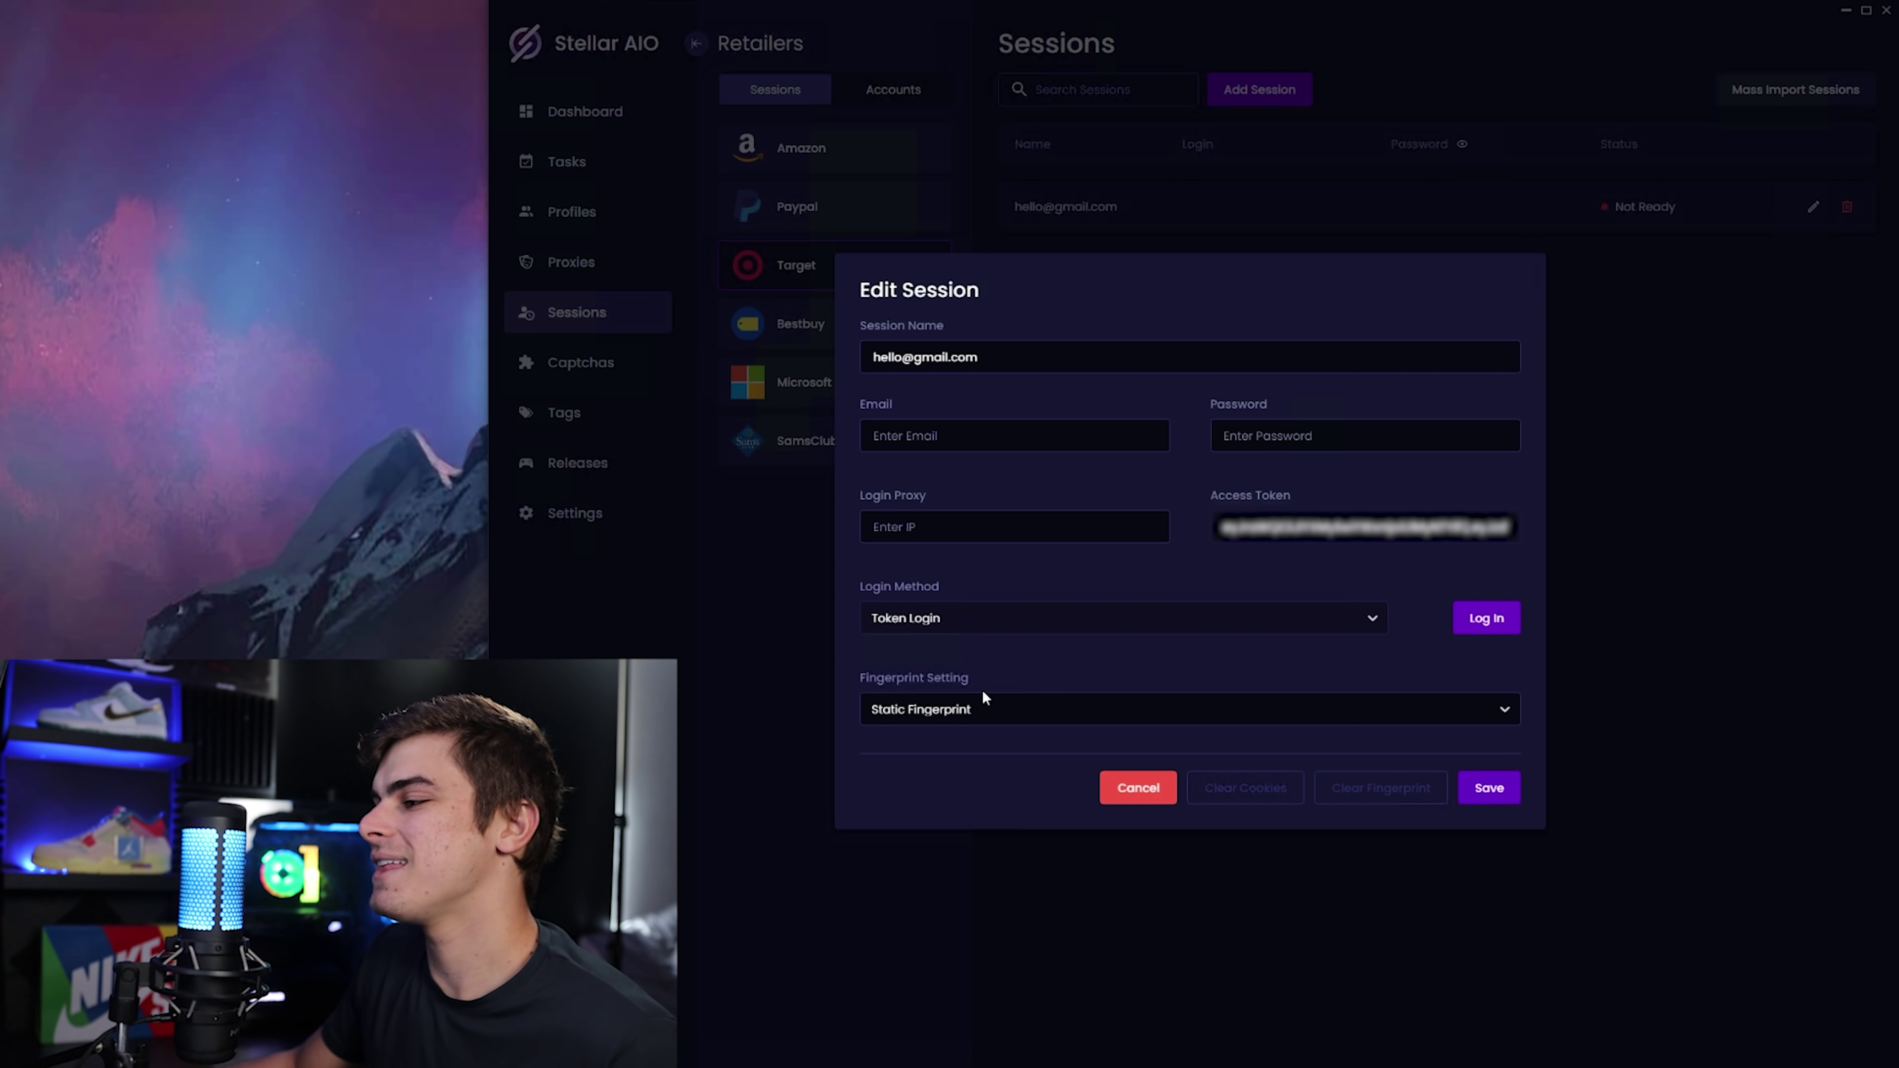
{"action": "left_click", "coordinate": [994, 710]}
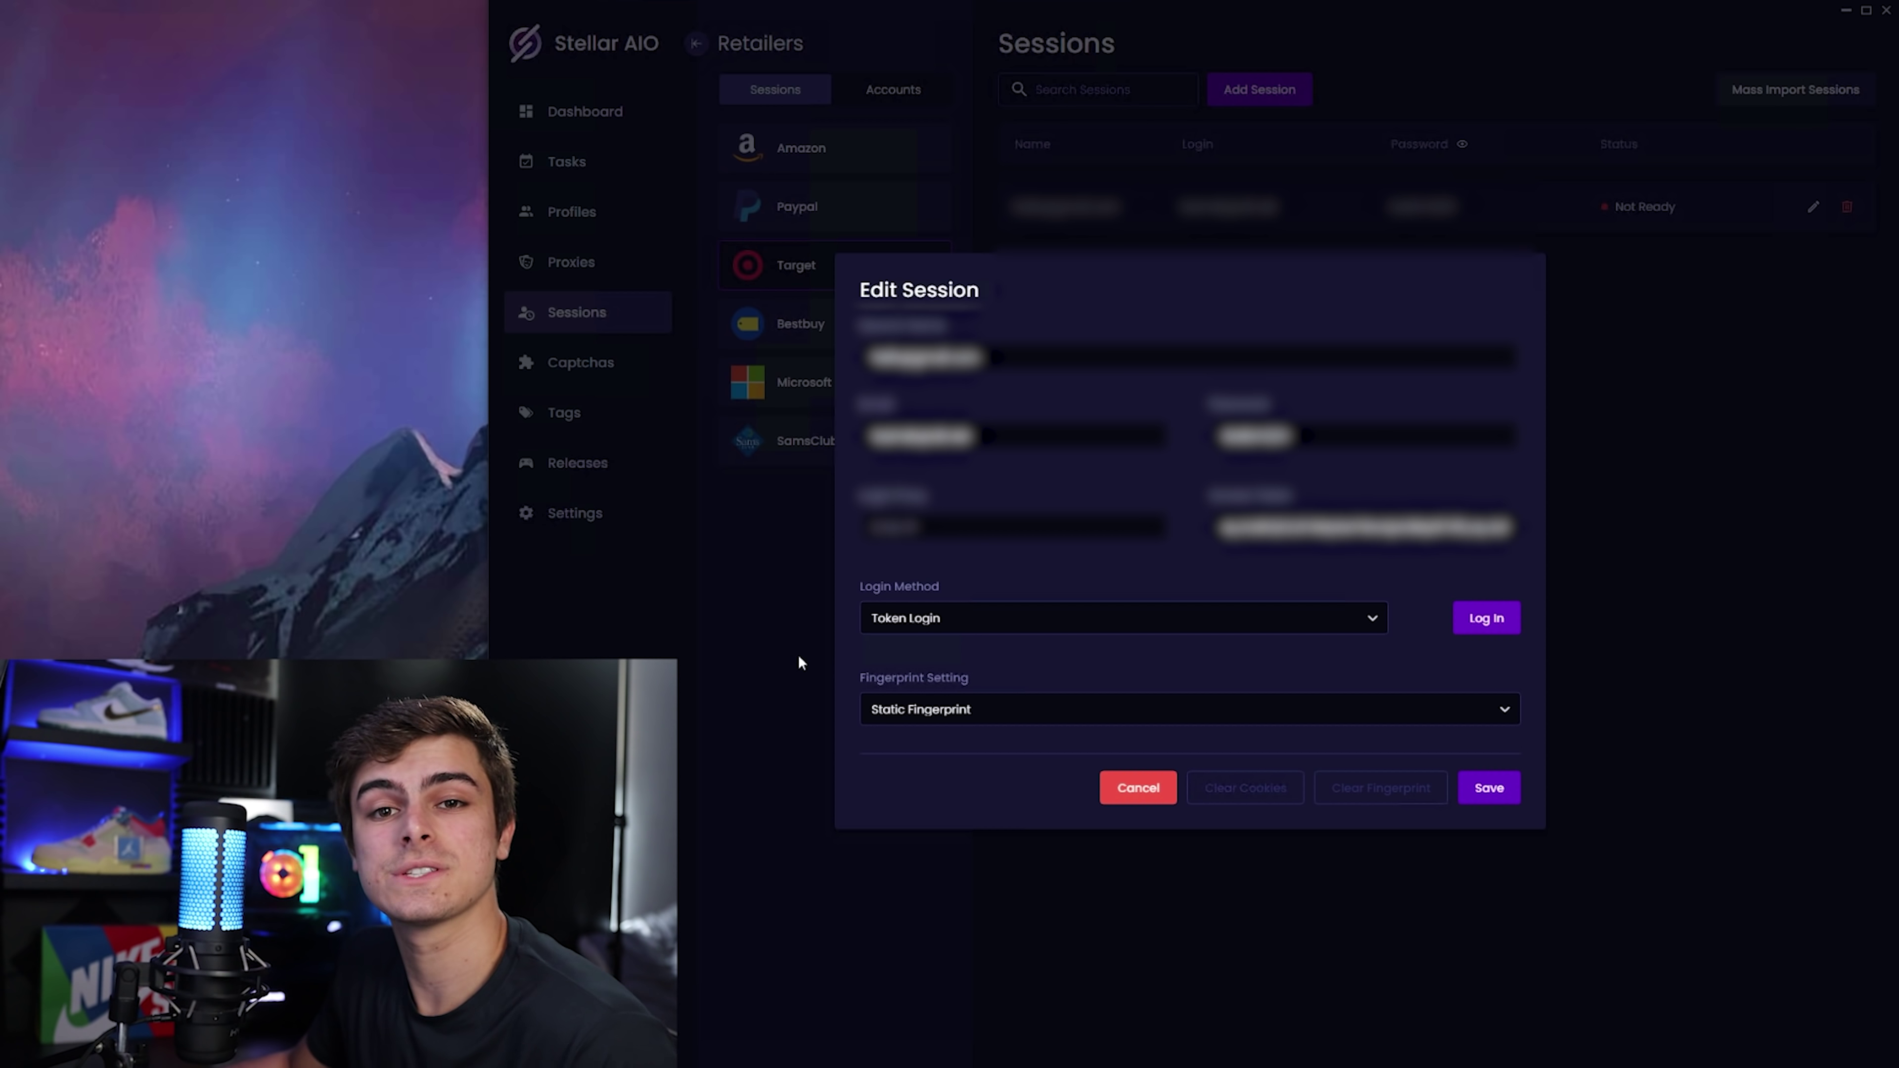
Log the Target session in with its token and save it once it reads Ready.
{"action": "left_click", "coordinate": [1488, 619]}
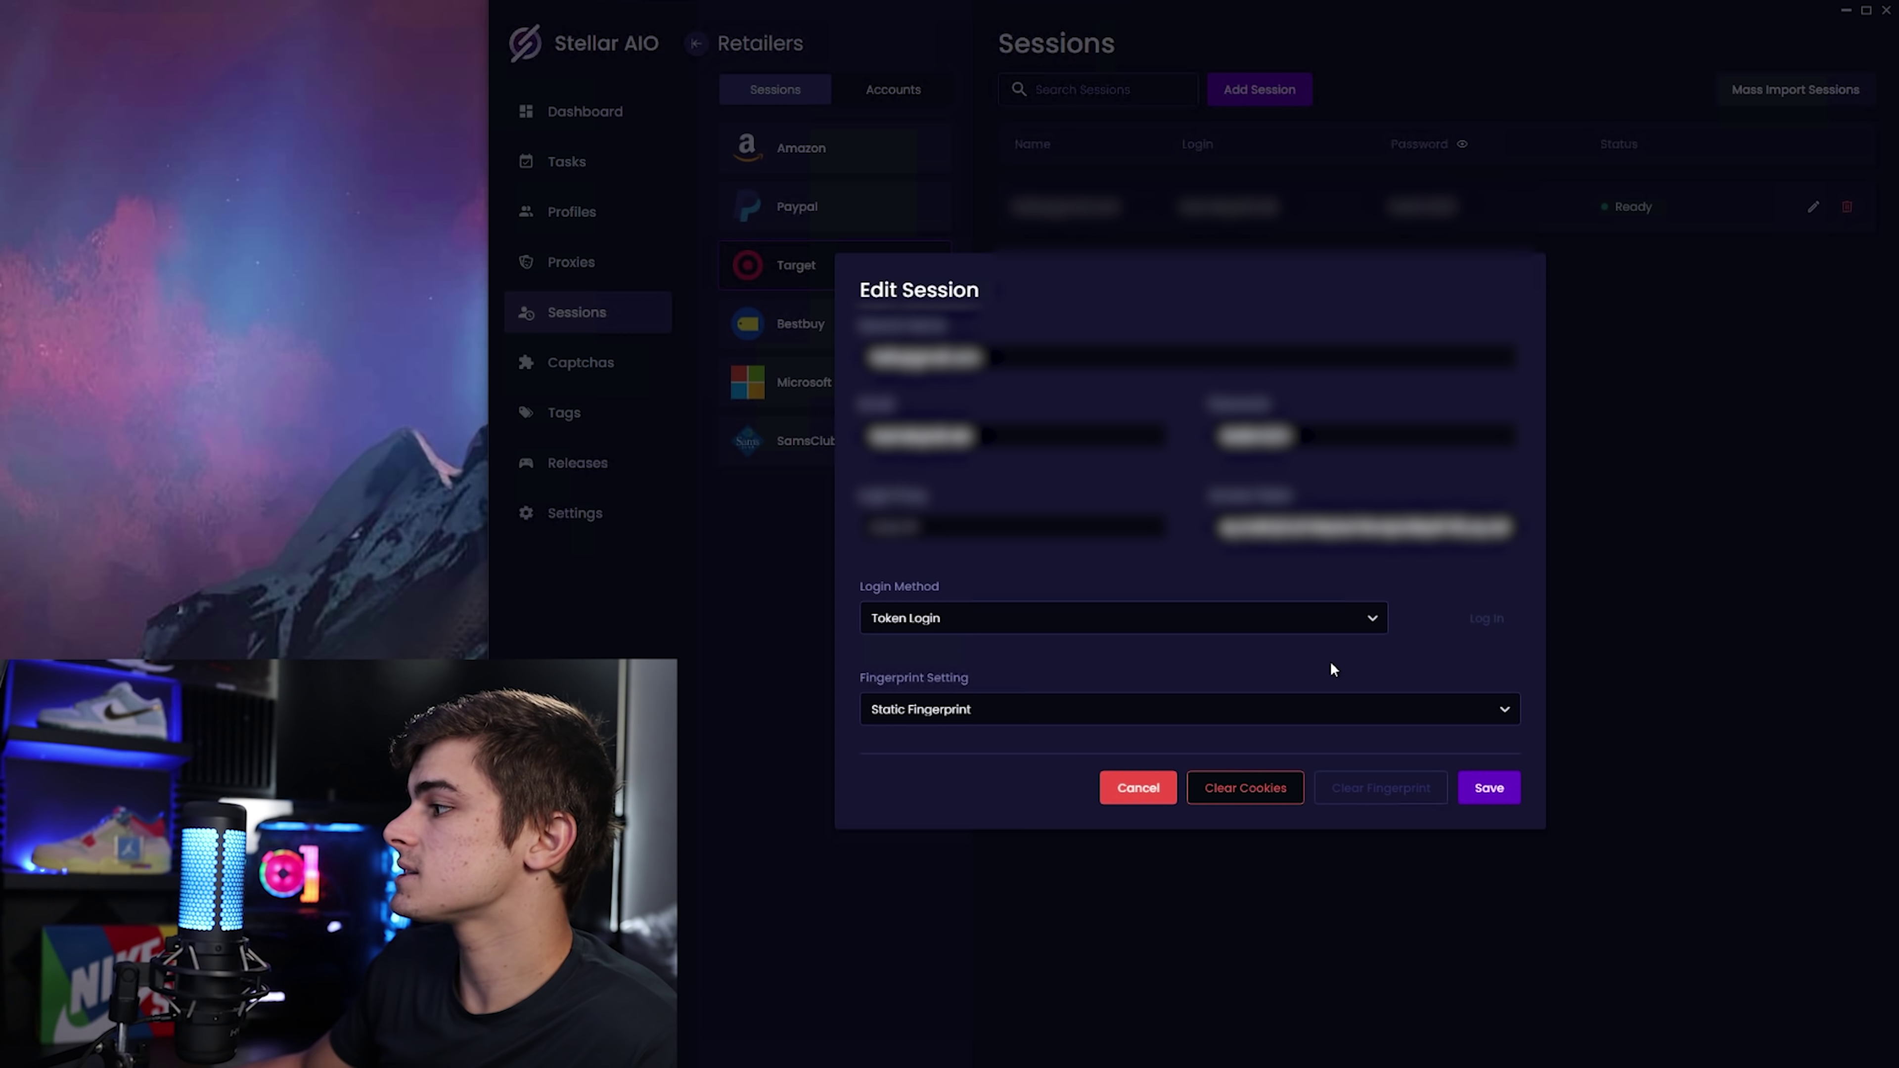
{"action": "left_click", "coordinate": [1490, 788]}
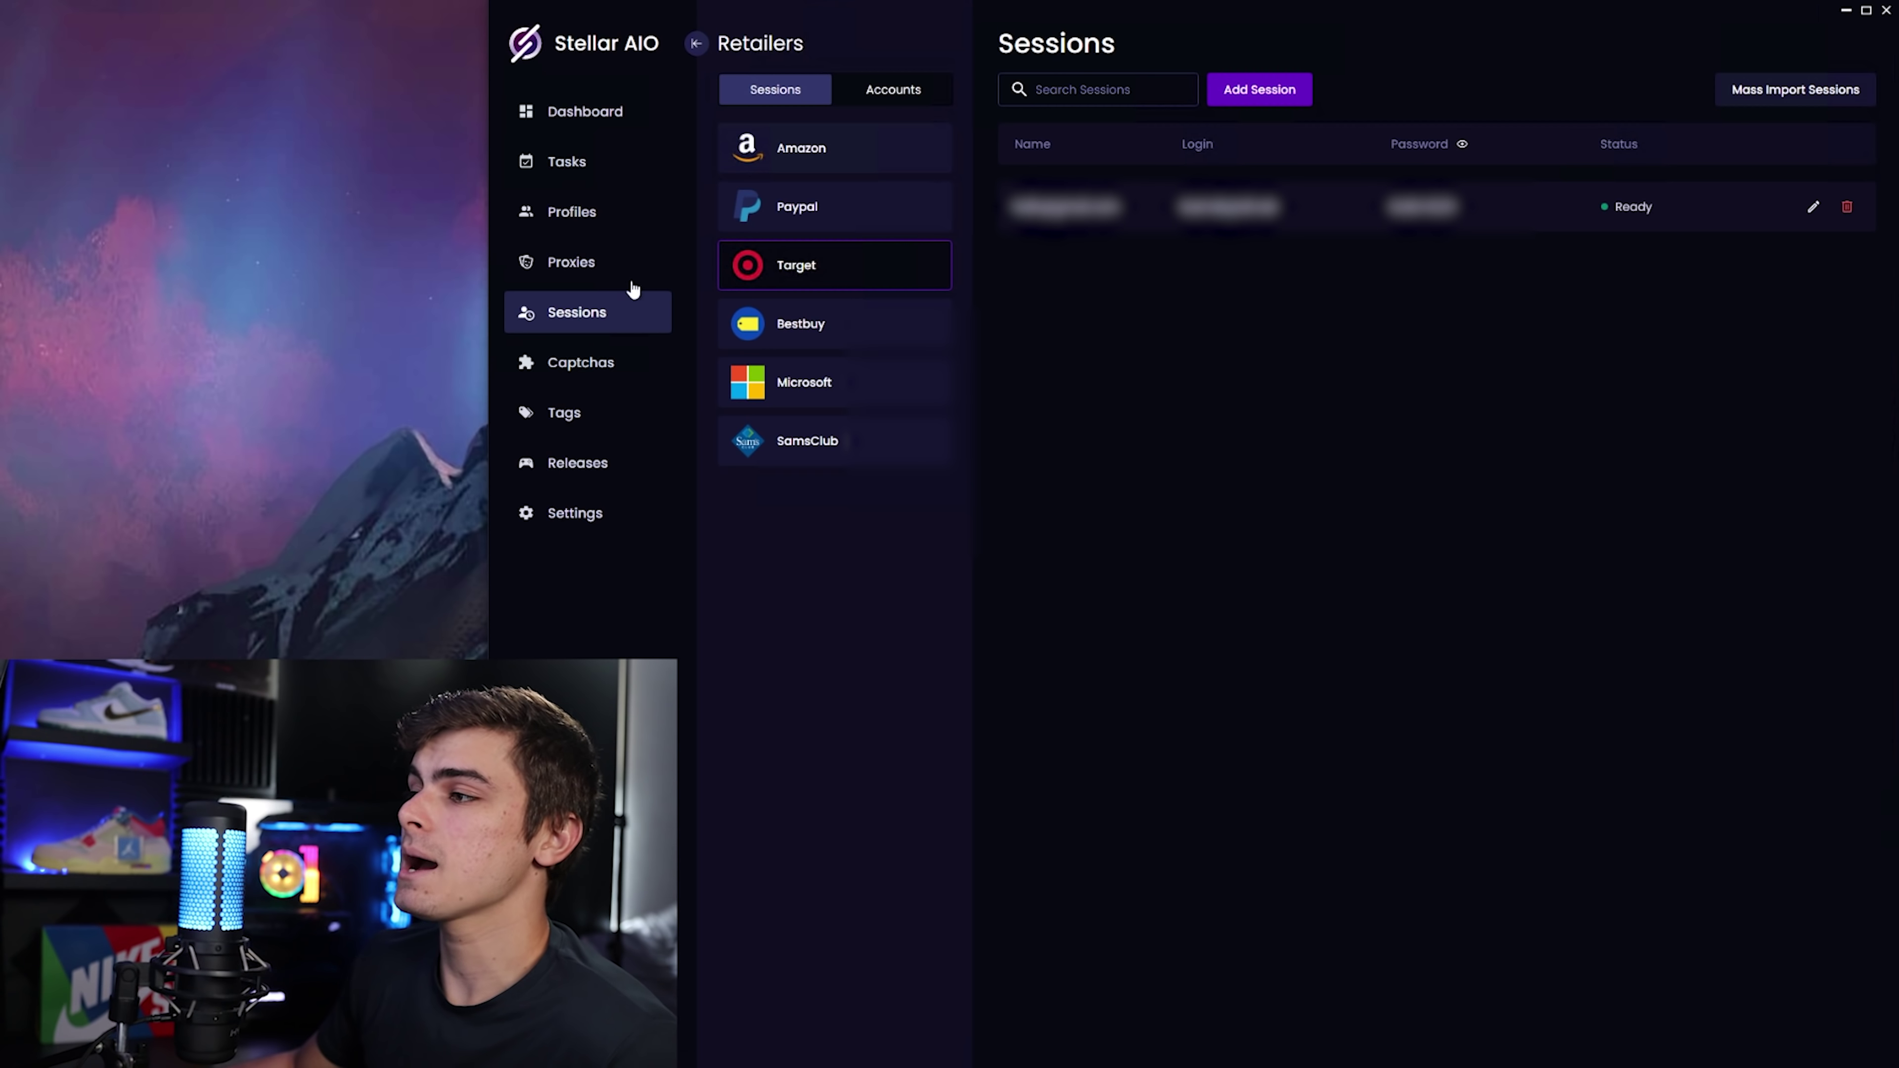
On the Proxies page, create a proxy group named ISP and select it.
{"action": "left_click", "coordinate": [605, 270]}
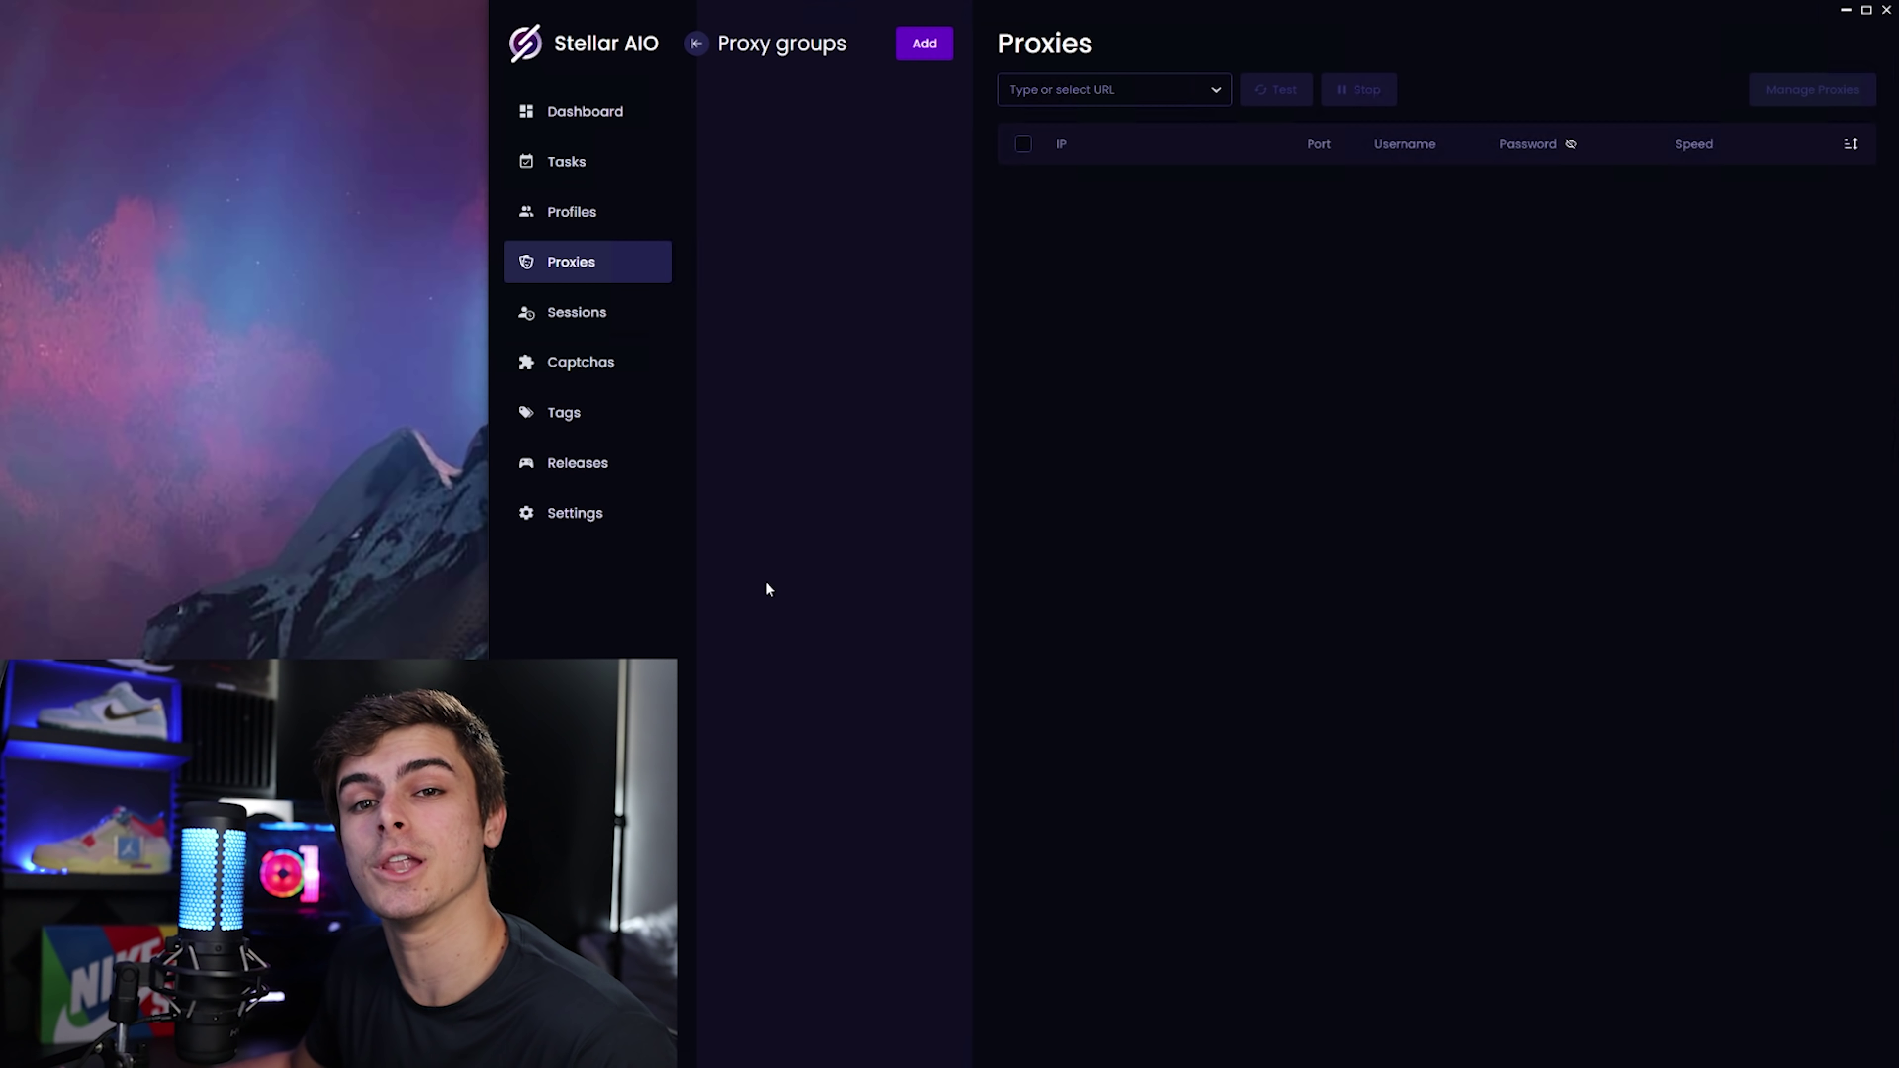
{"action": "left_click", "coordinate": [927, 45]}
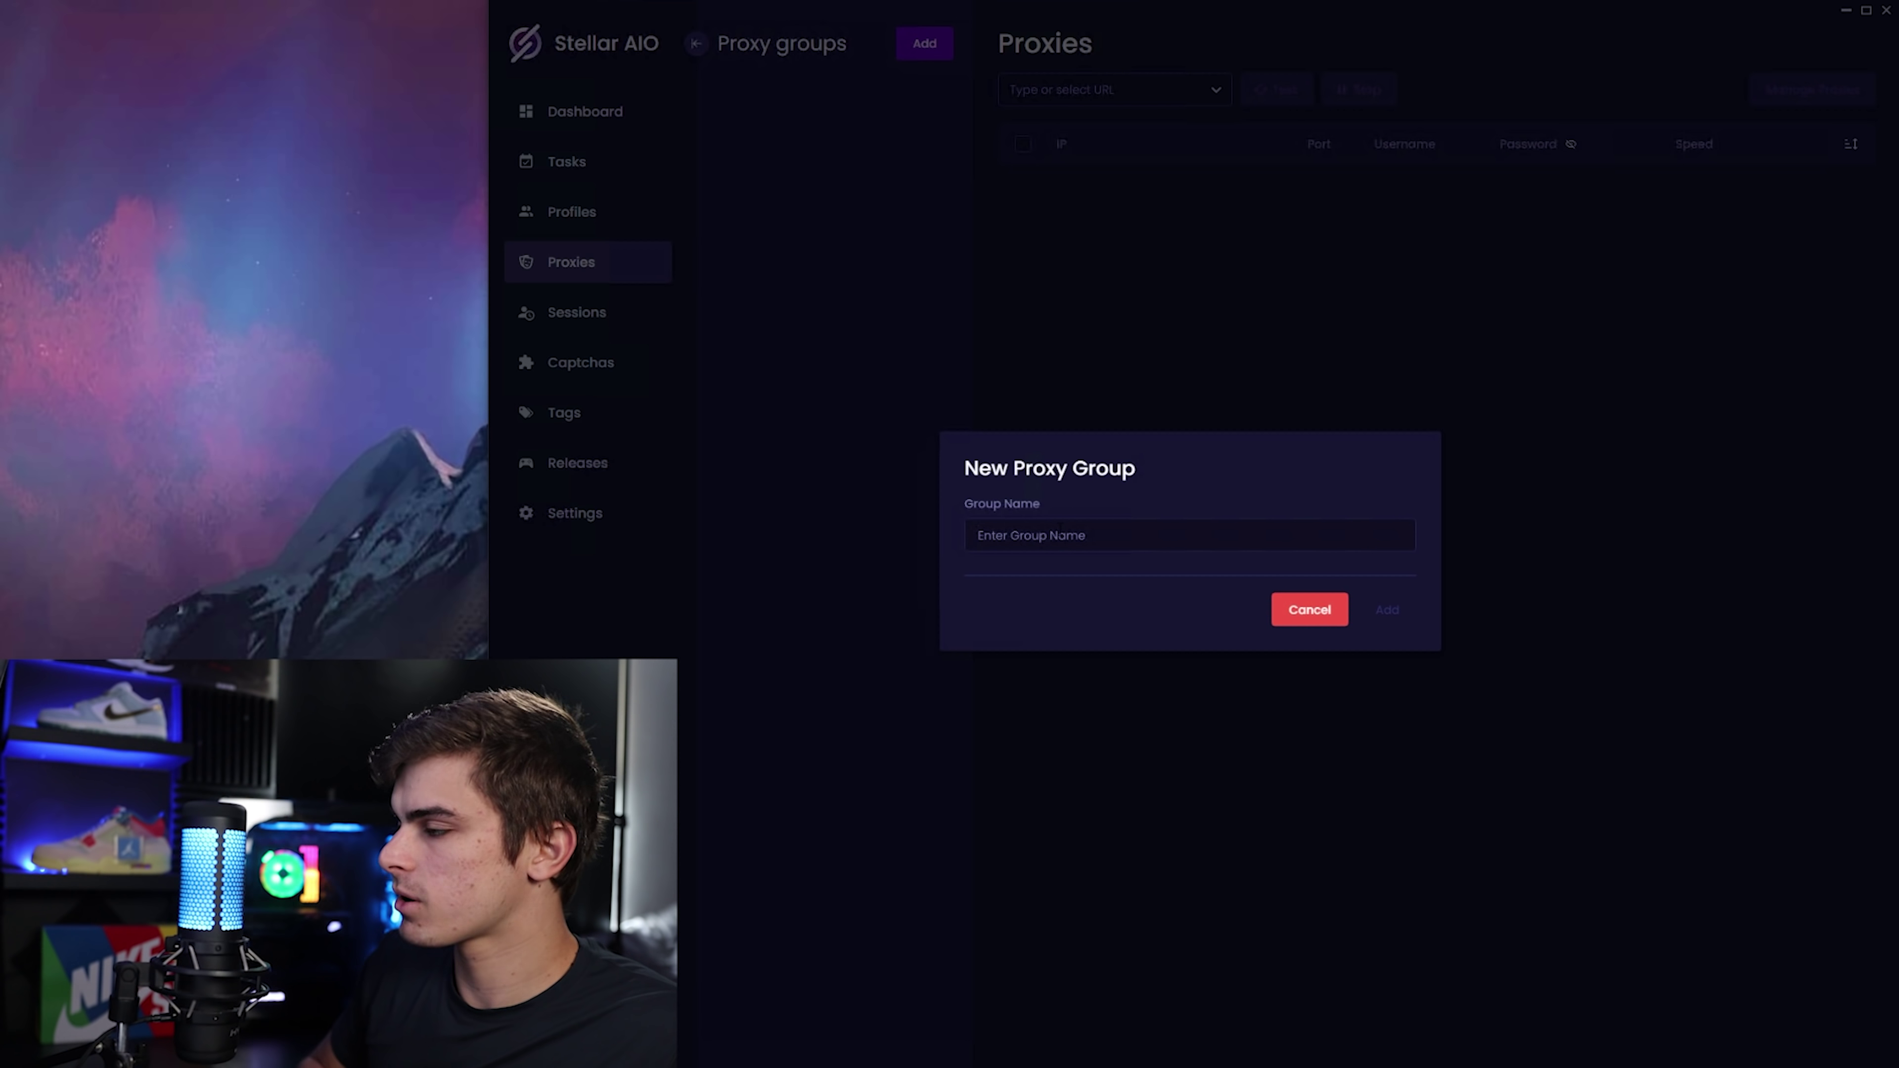
{"action": "type", "text": "ISP"}
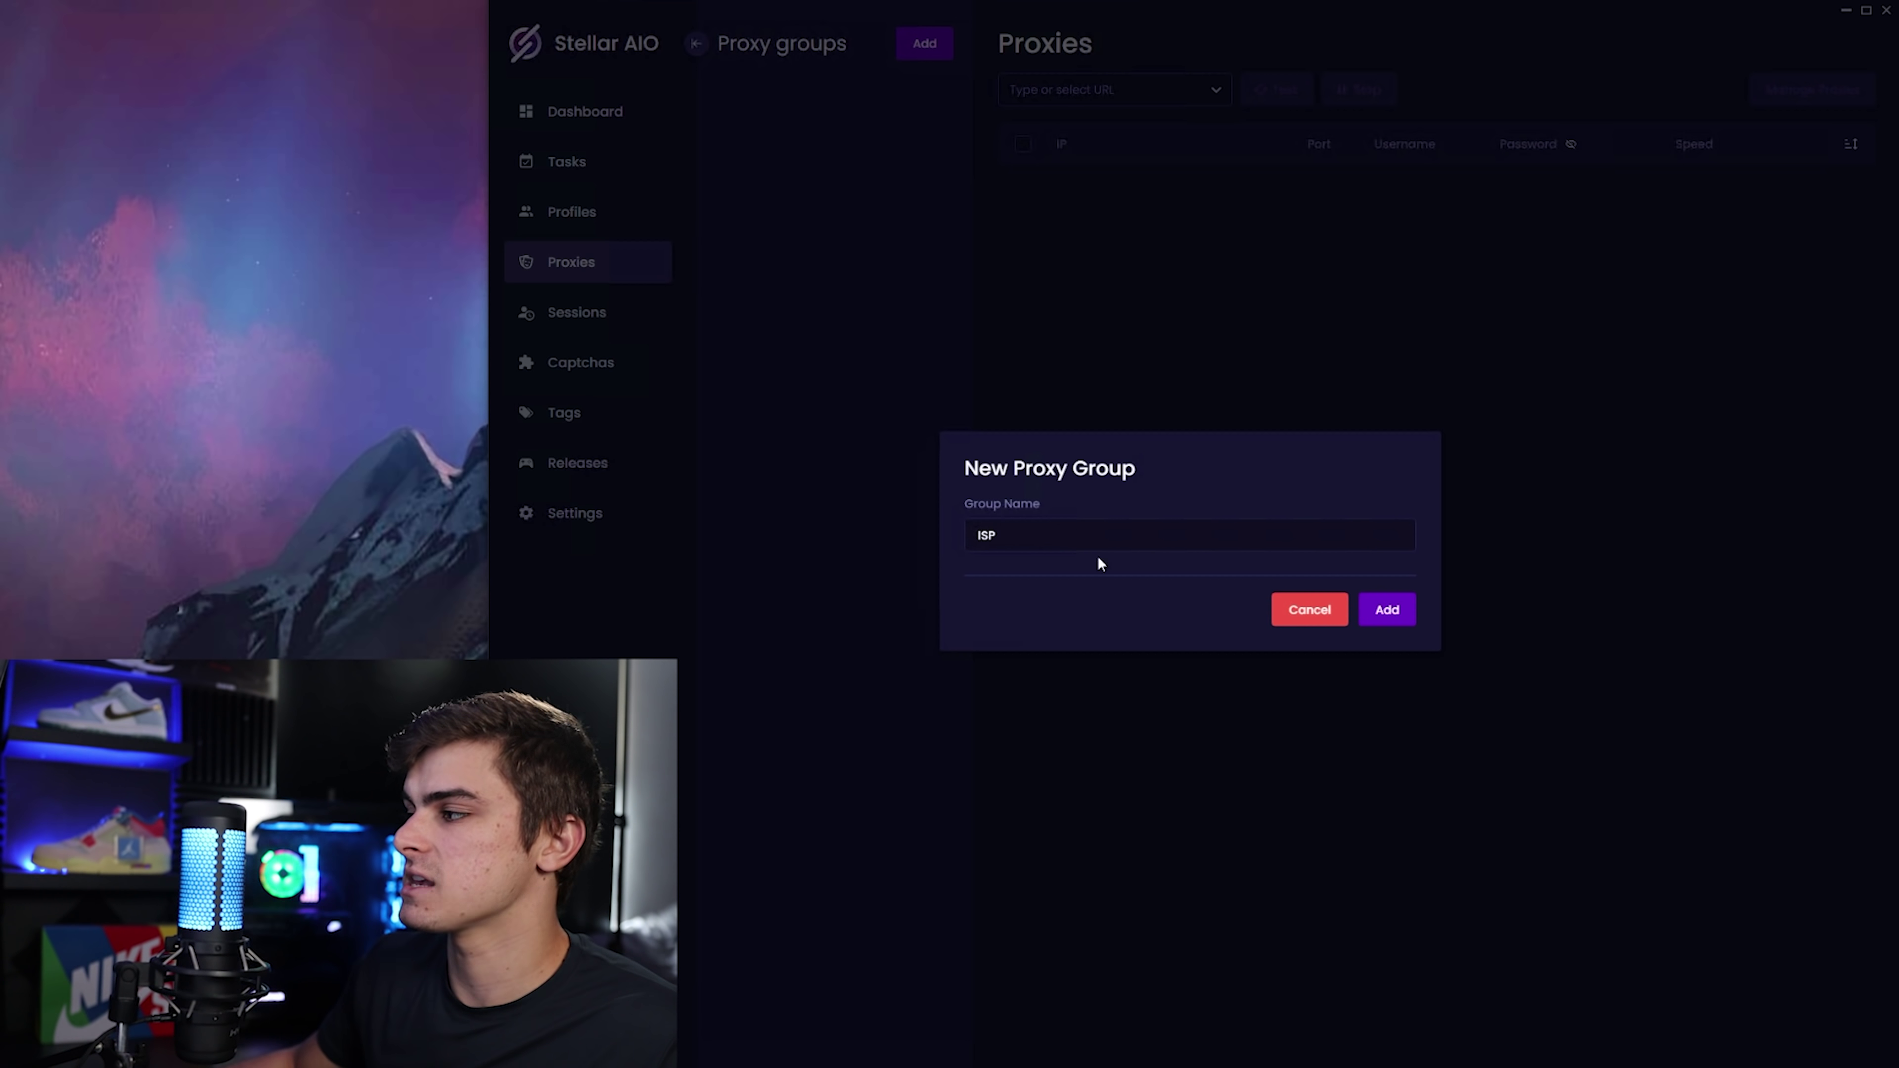
{"action": "left_click", "coordinate": [1379, 612]}
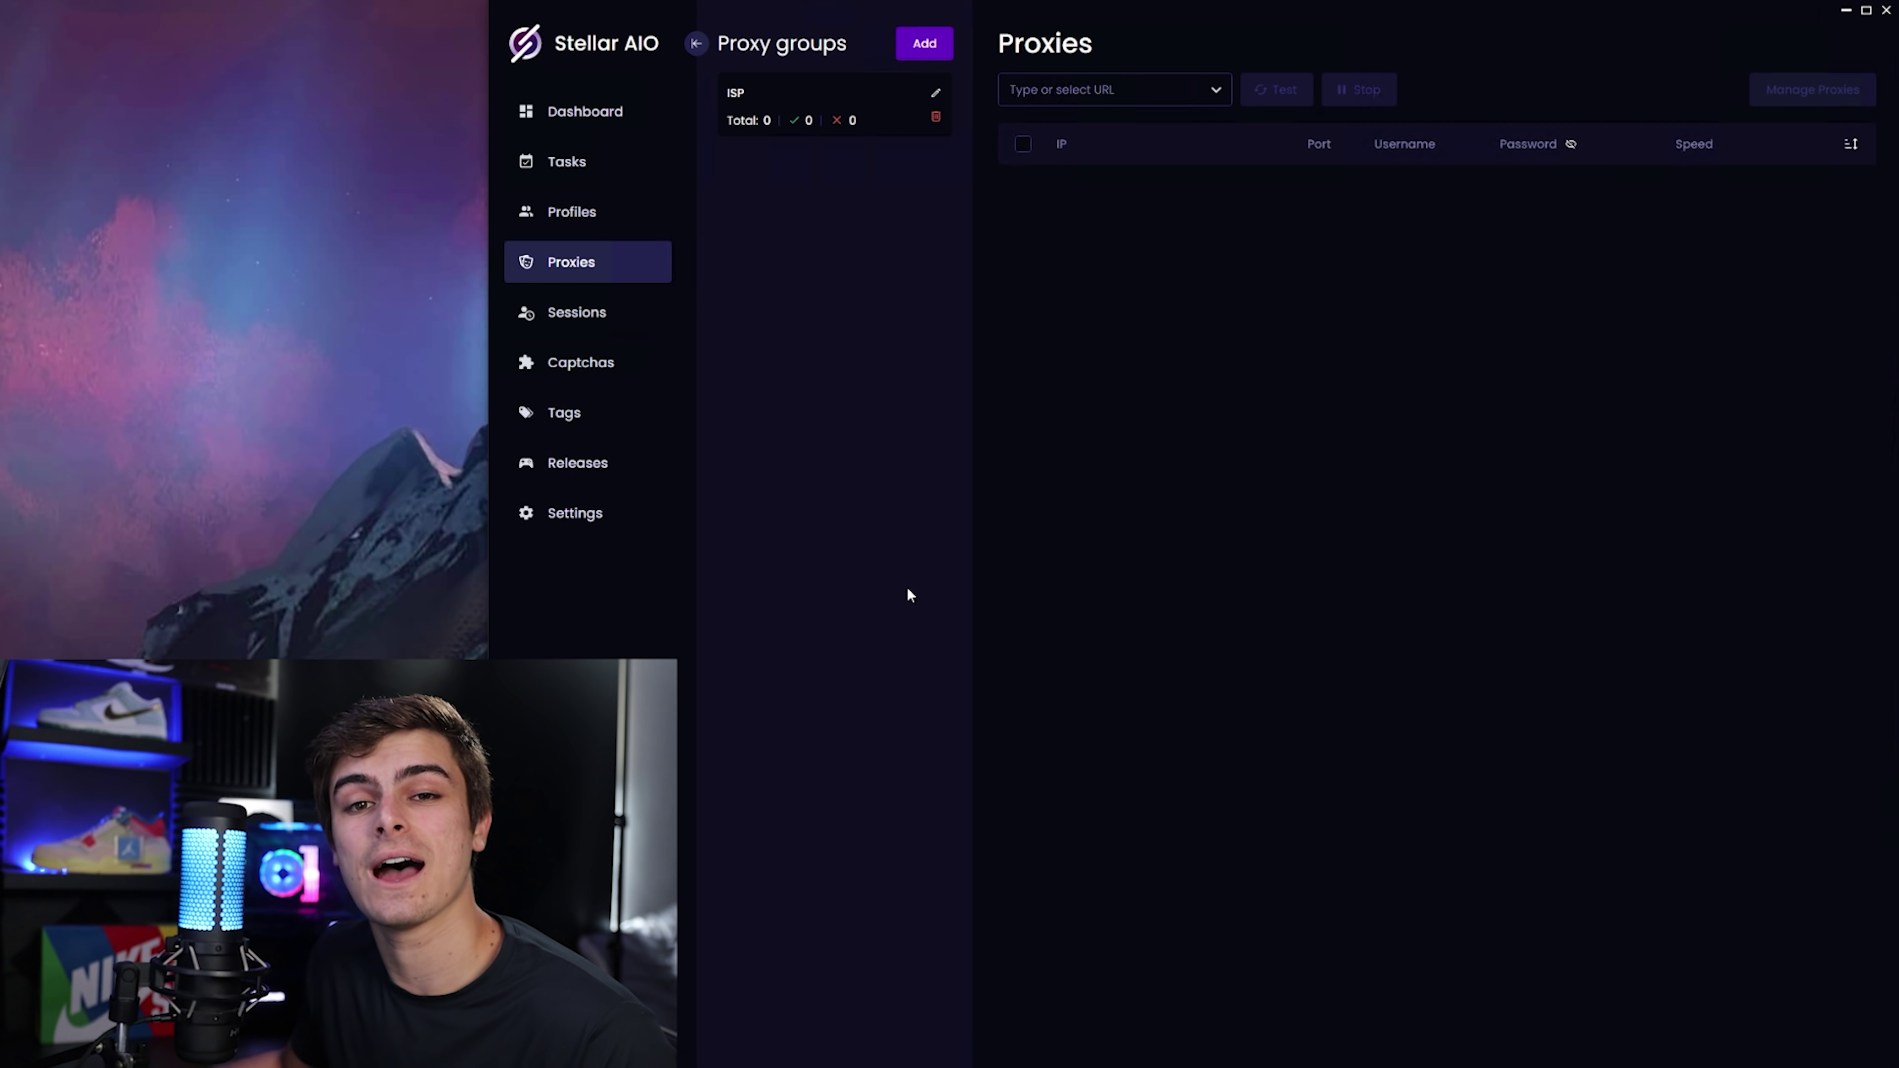
{"action": "left_click", "coordinate": [814, 131]}
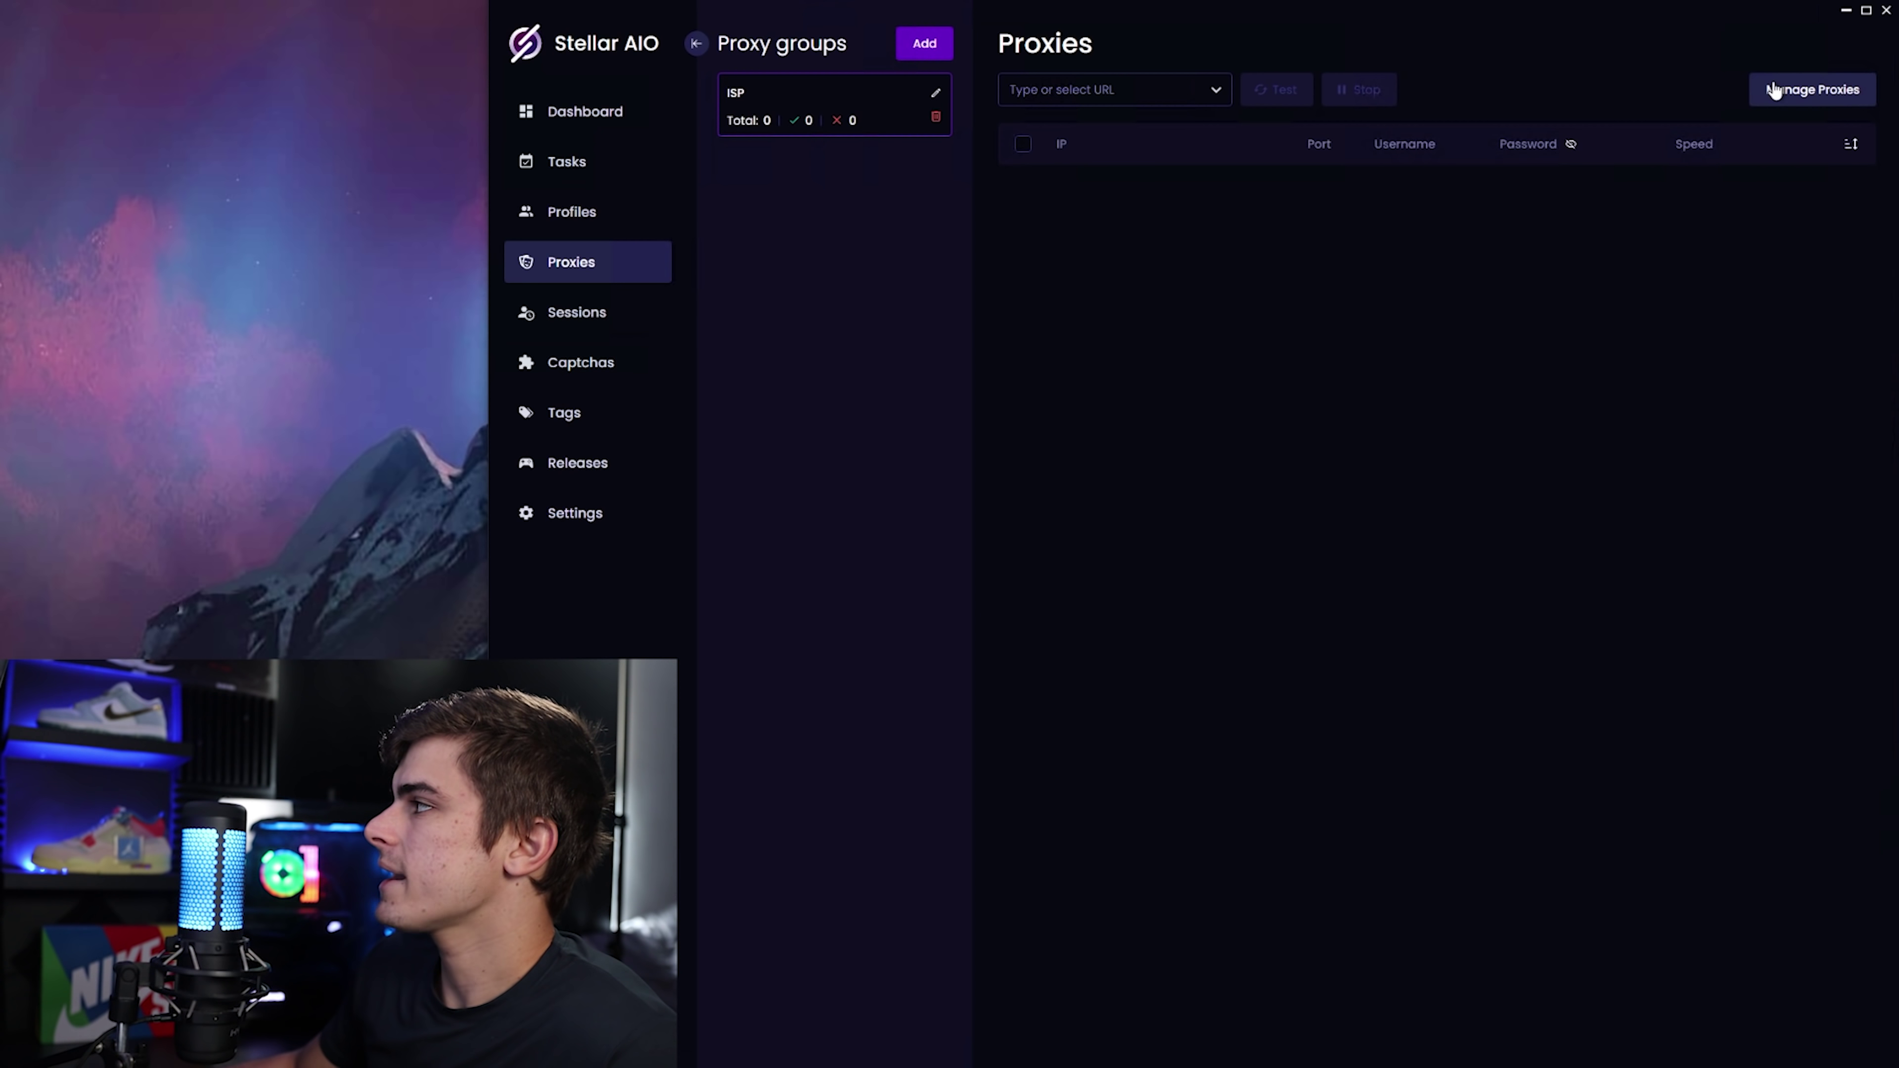
Save proxy 1111 into the ISP group's proxy list and select its row.
{"action": "left_click", "coordinate": [1795, 86]}
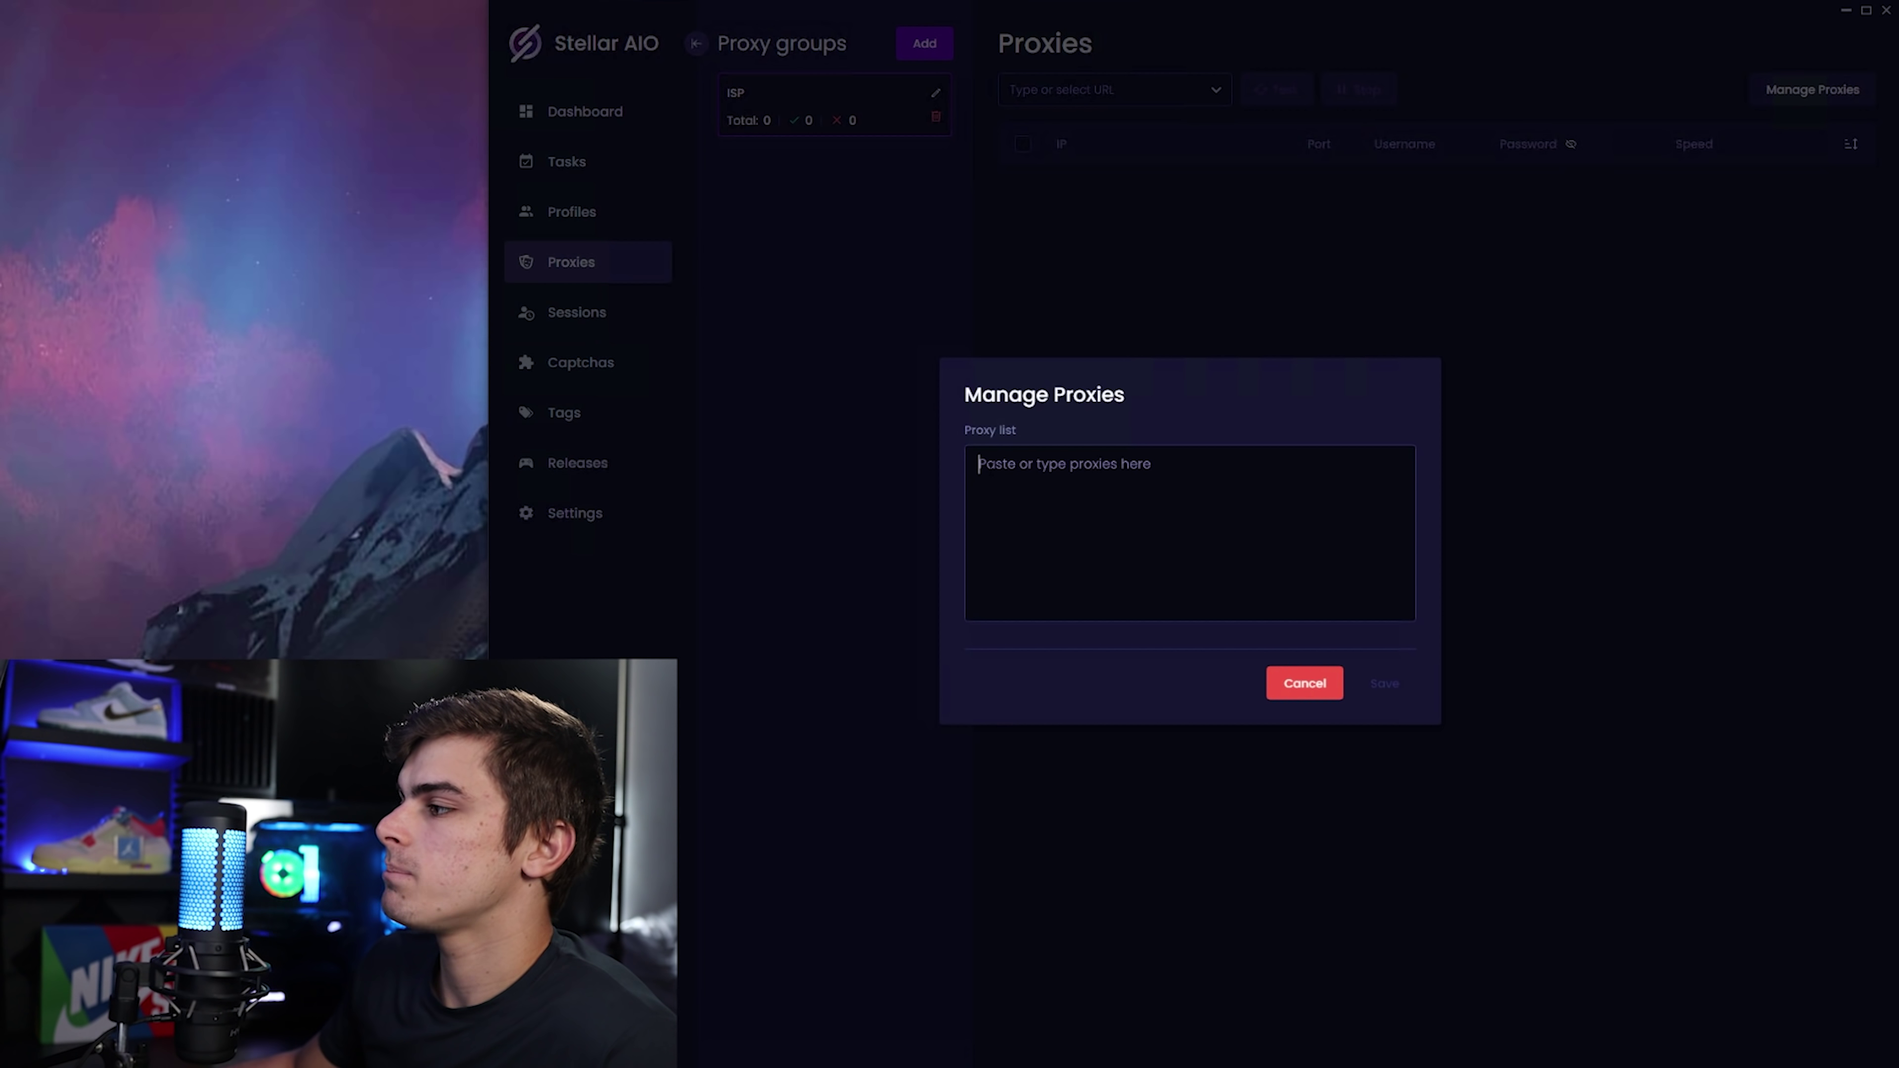
{"action": "type", "text": "11111"}
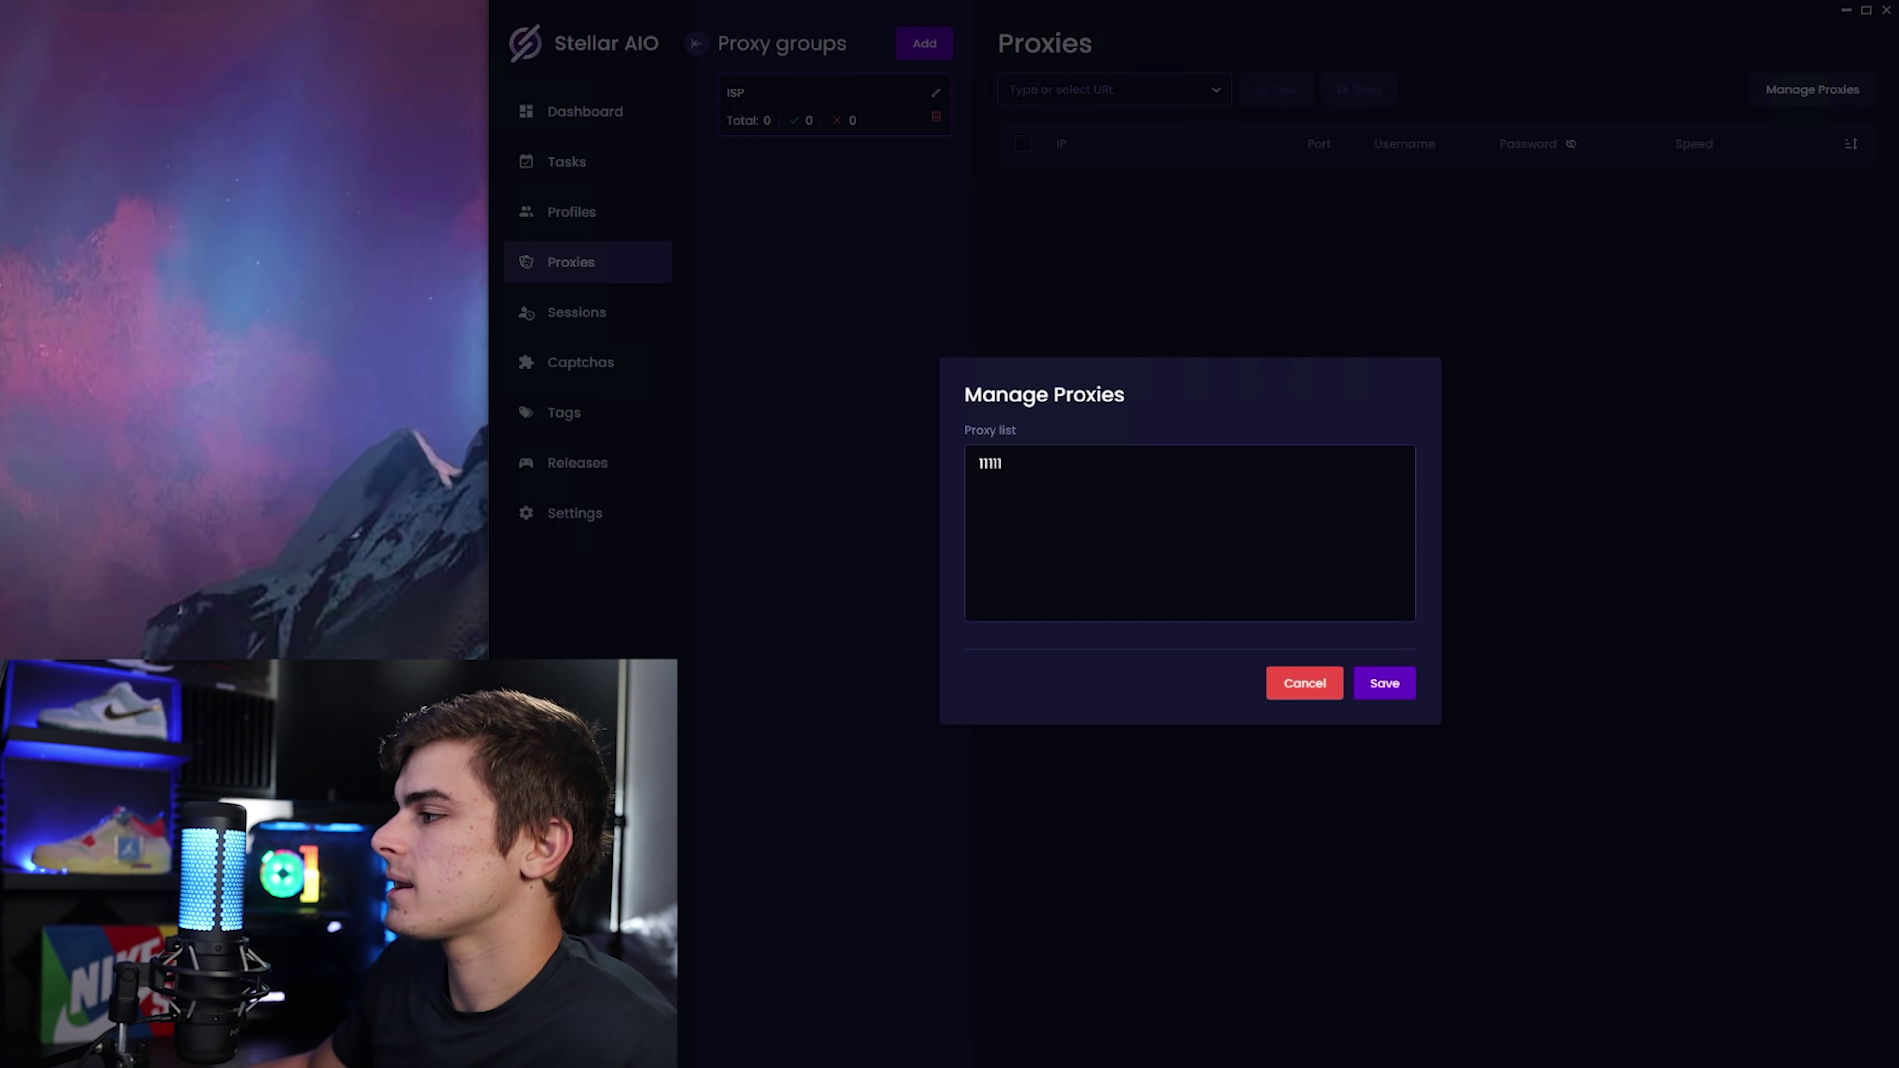
{"action": "left_click", "coordinate": [1389, 685]}
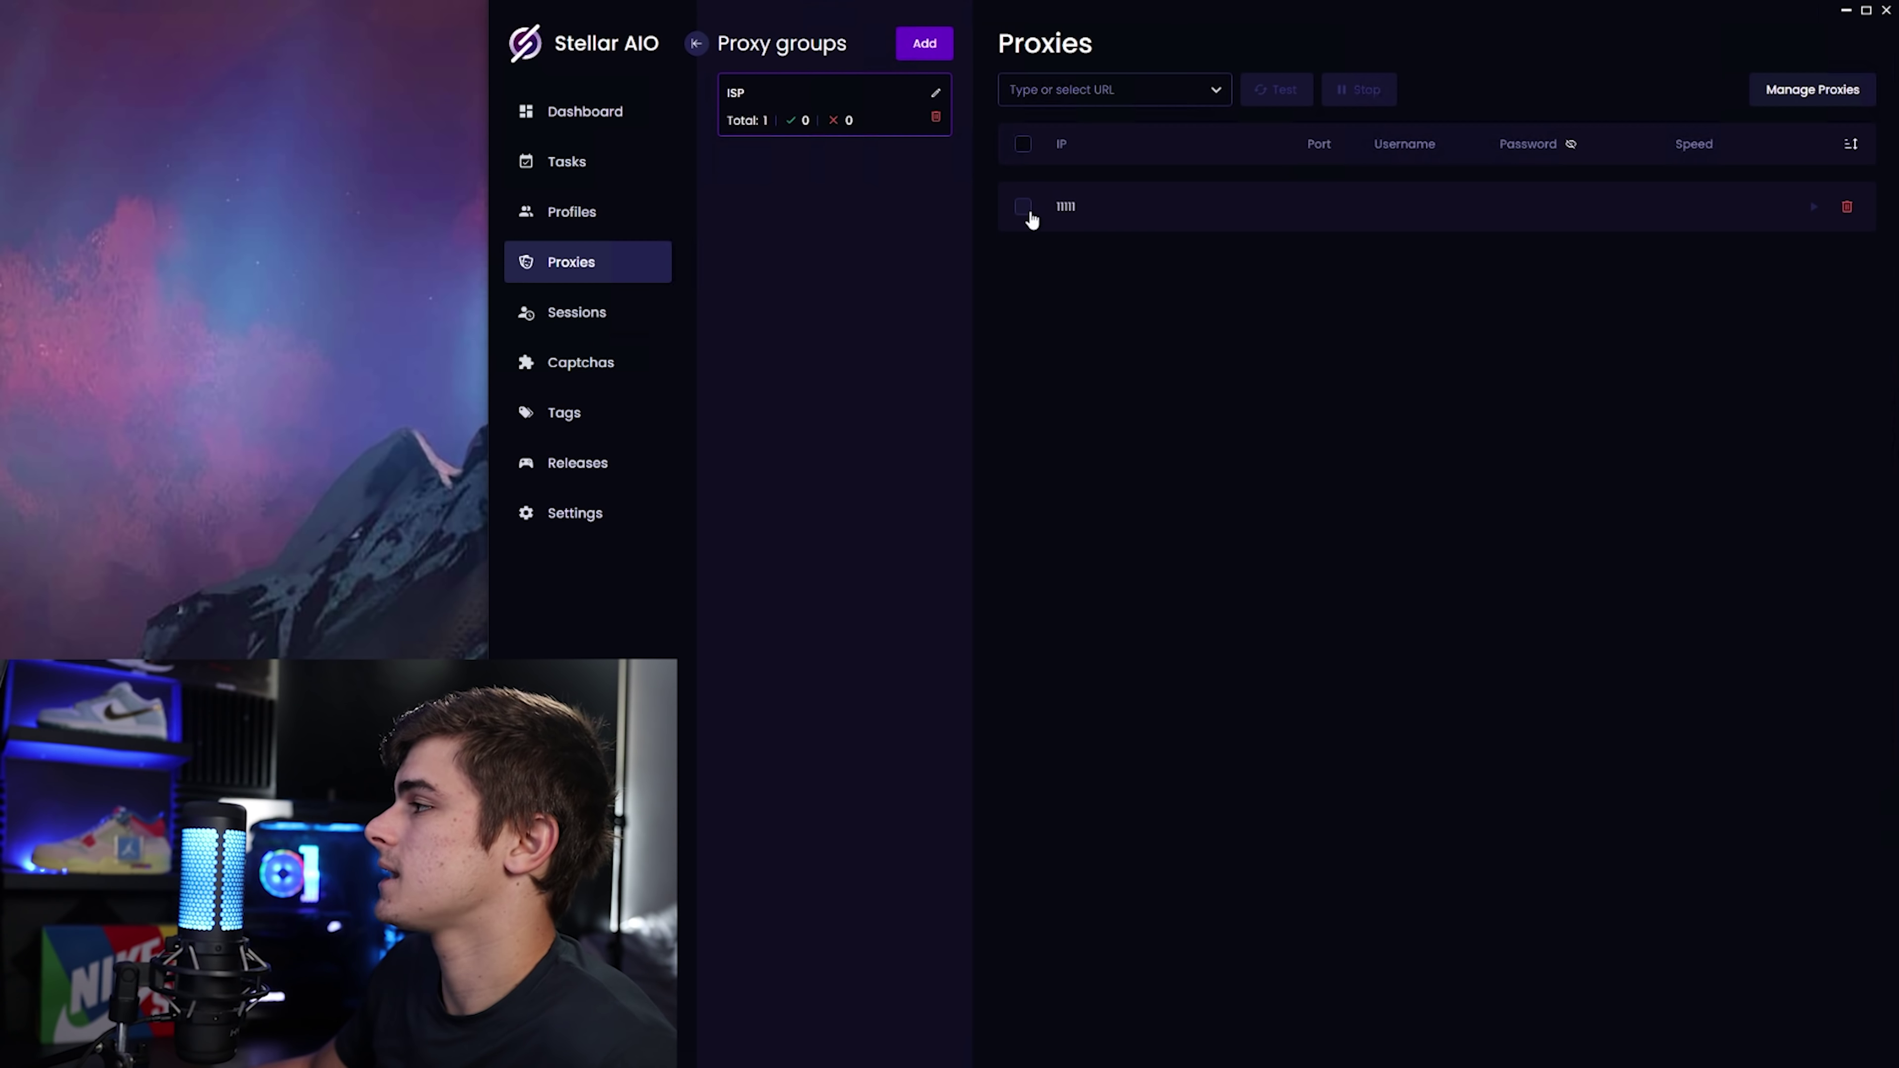
{"action": "left_click", "coordinate": [1030, 210]}
Test the 1111 proxy against Target, which reports Failed, then go to Profiles.
{"action": "left_click", "coordinate": [1109, 91]}
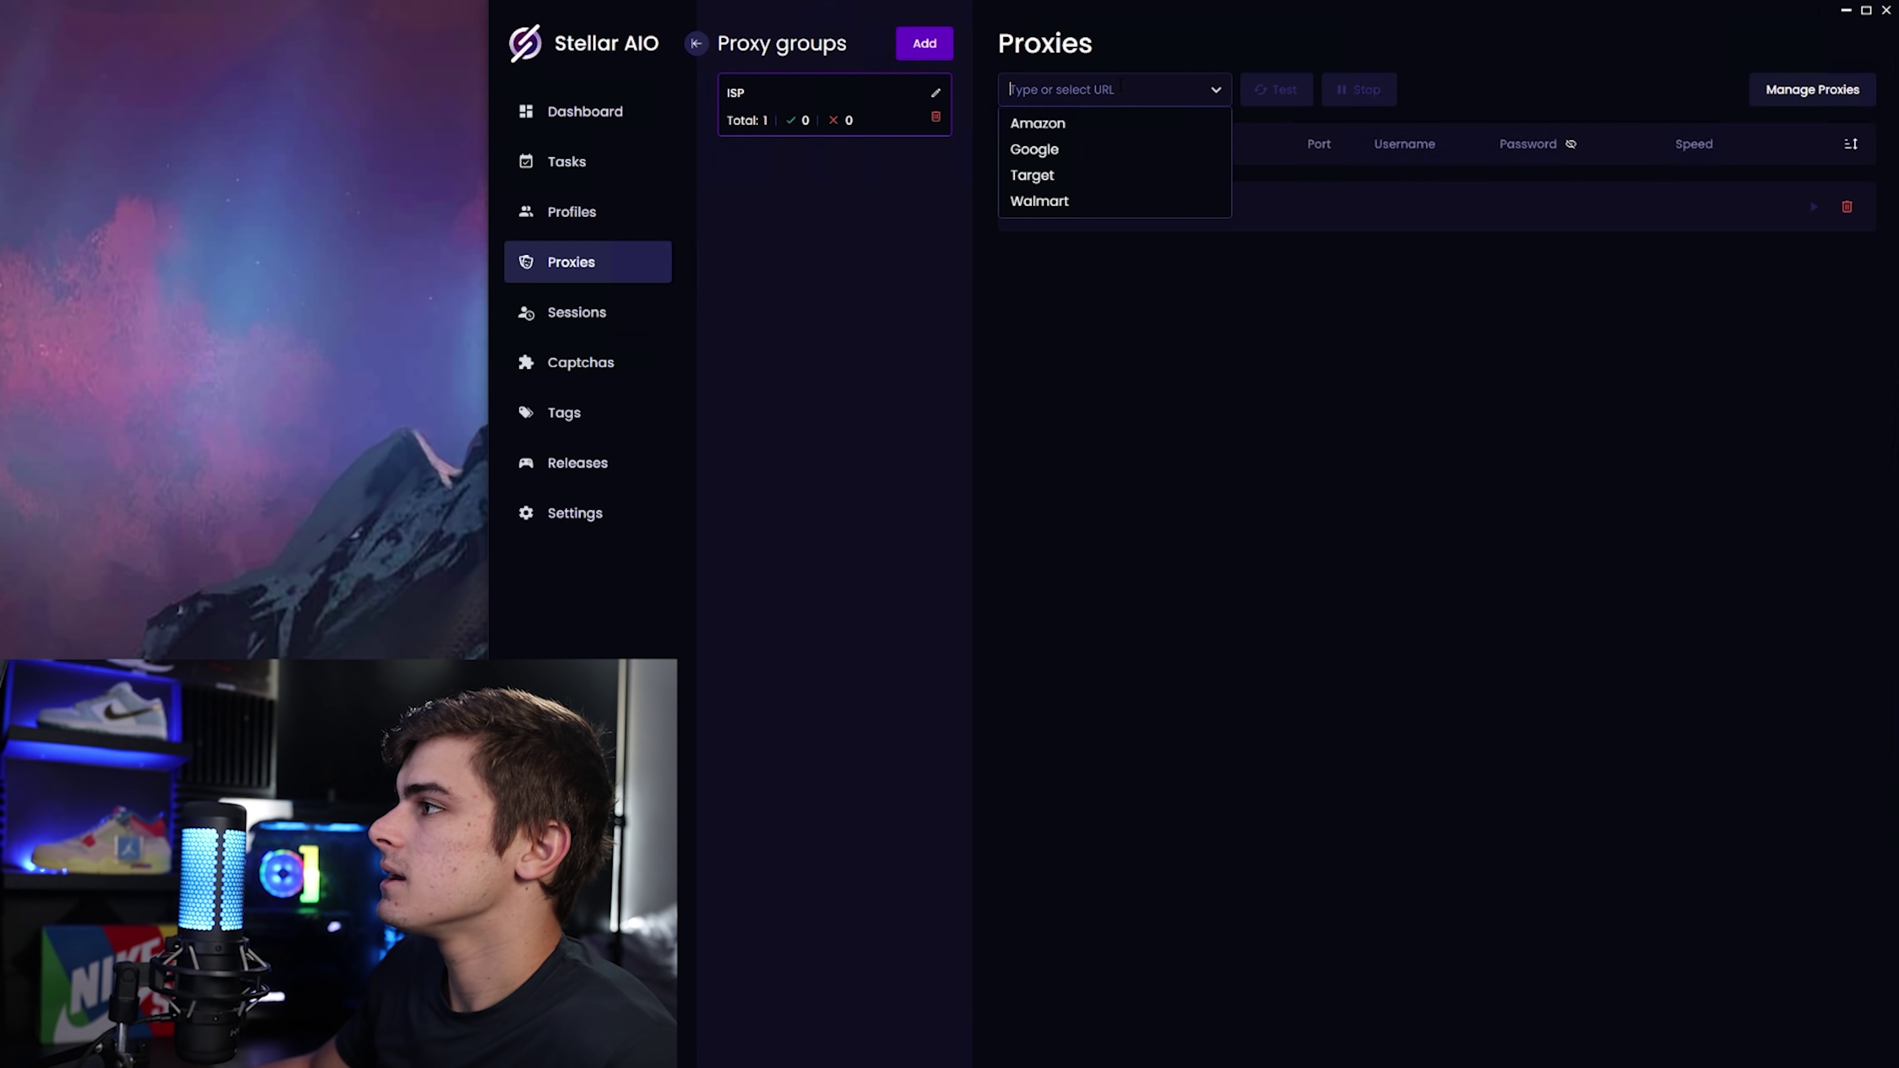
{"action": "left_click", "coordinate": [1070, 174]}
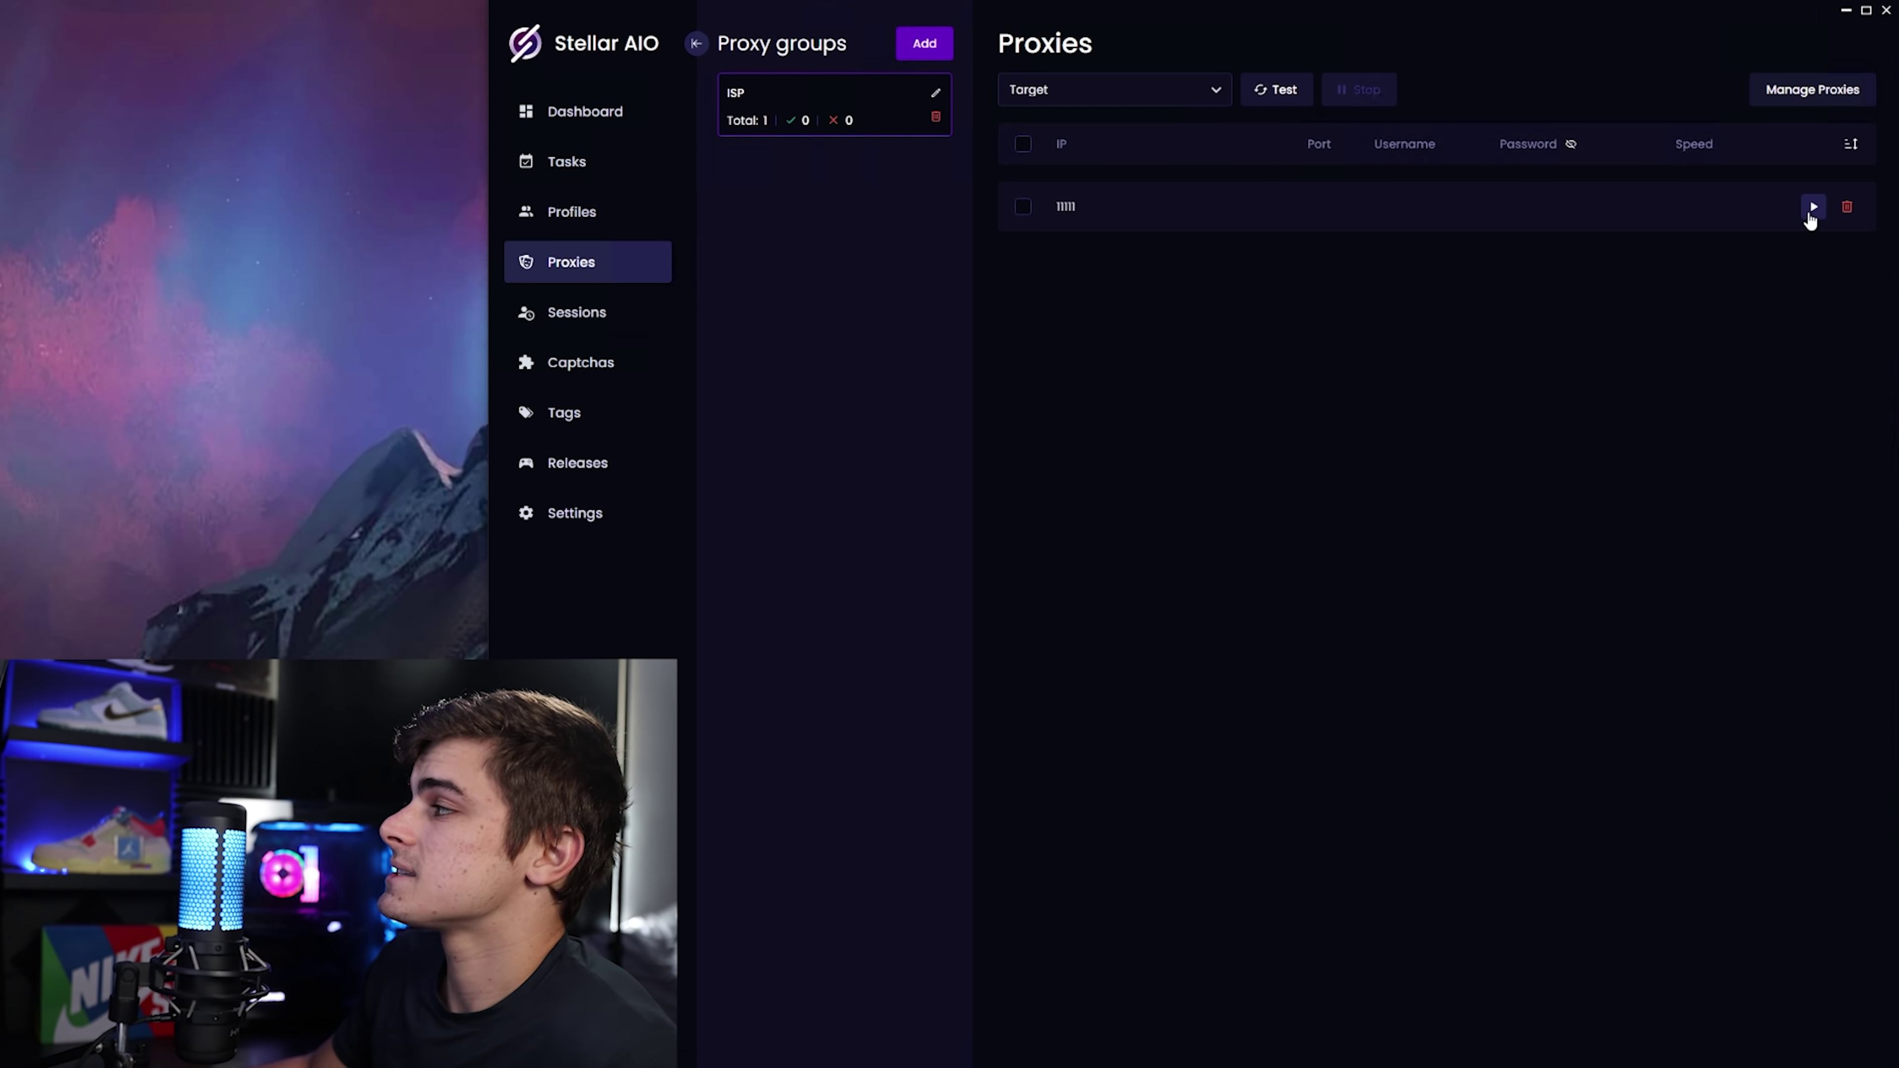
{"action": "left_click", "coordinate": [1812, 208]}
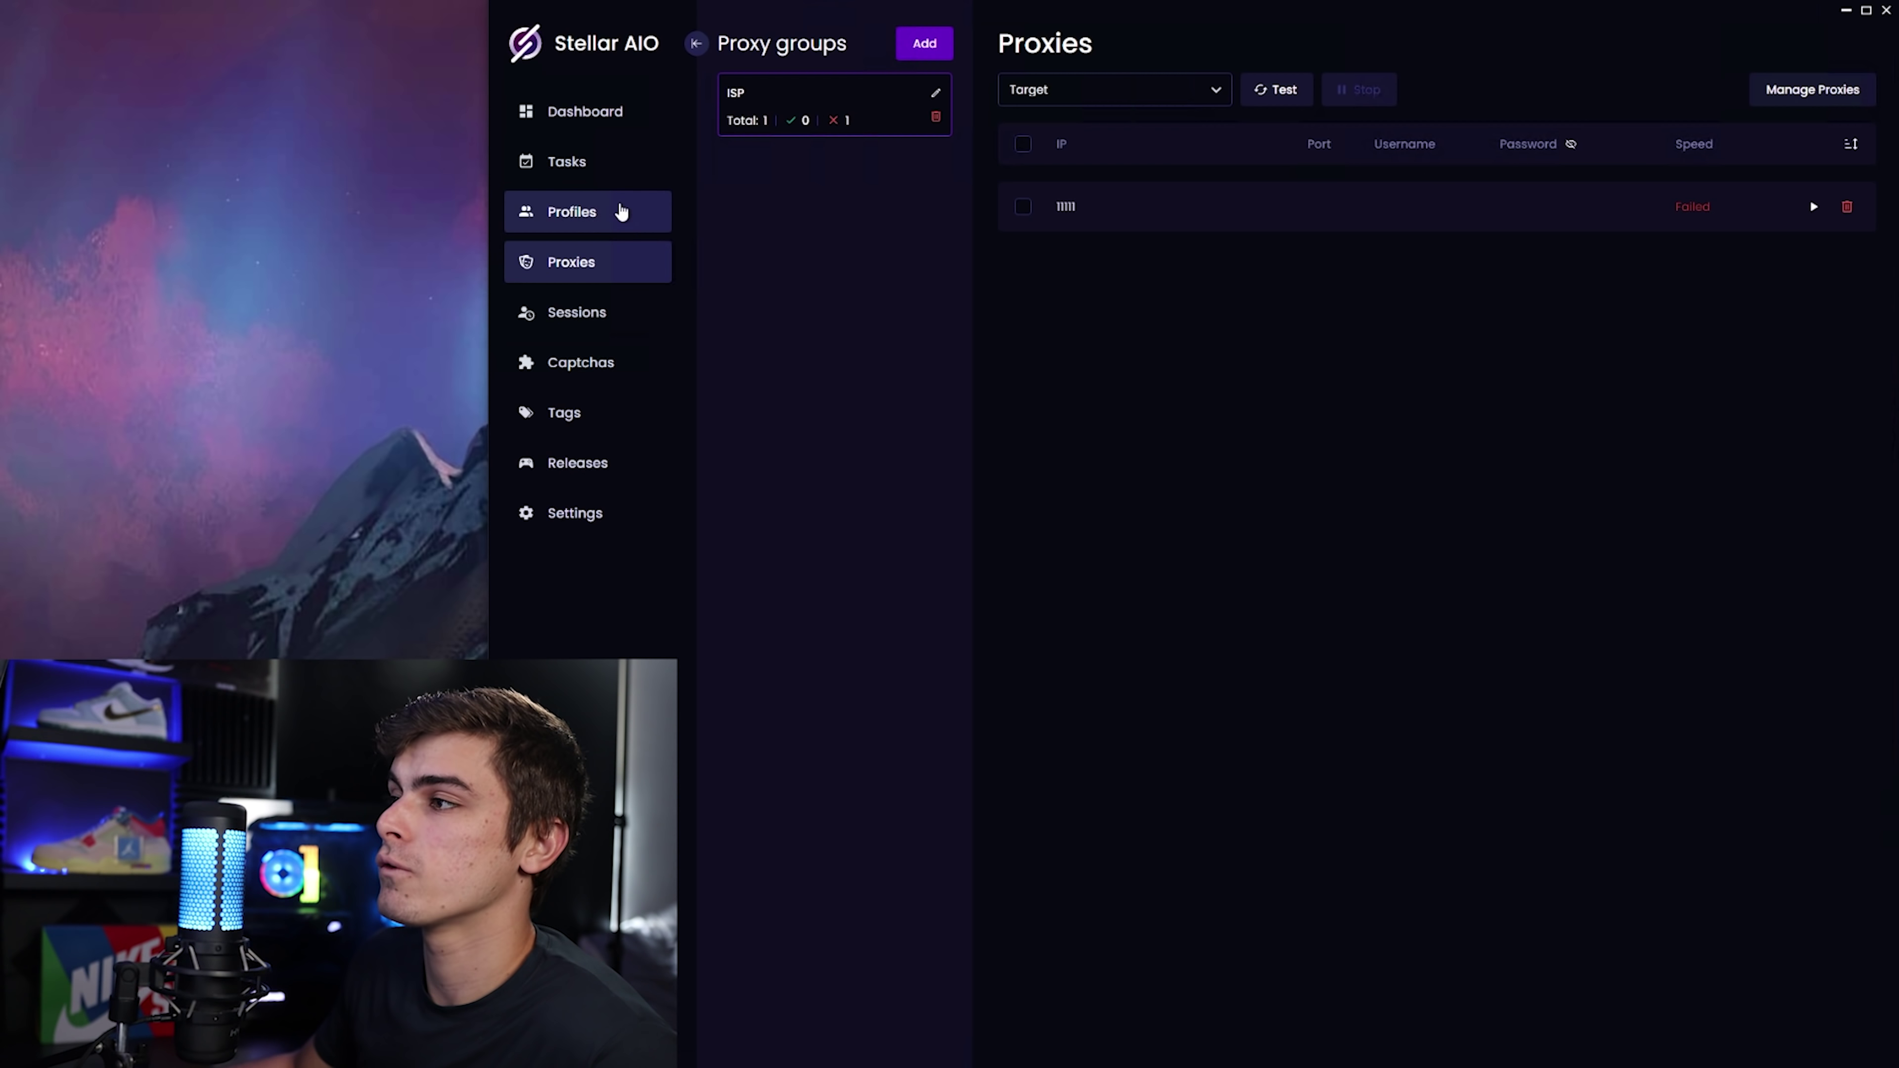
{"action": "left_click", "coordinate": [623, 213]}
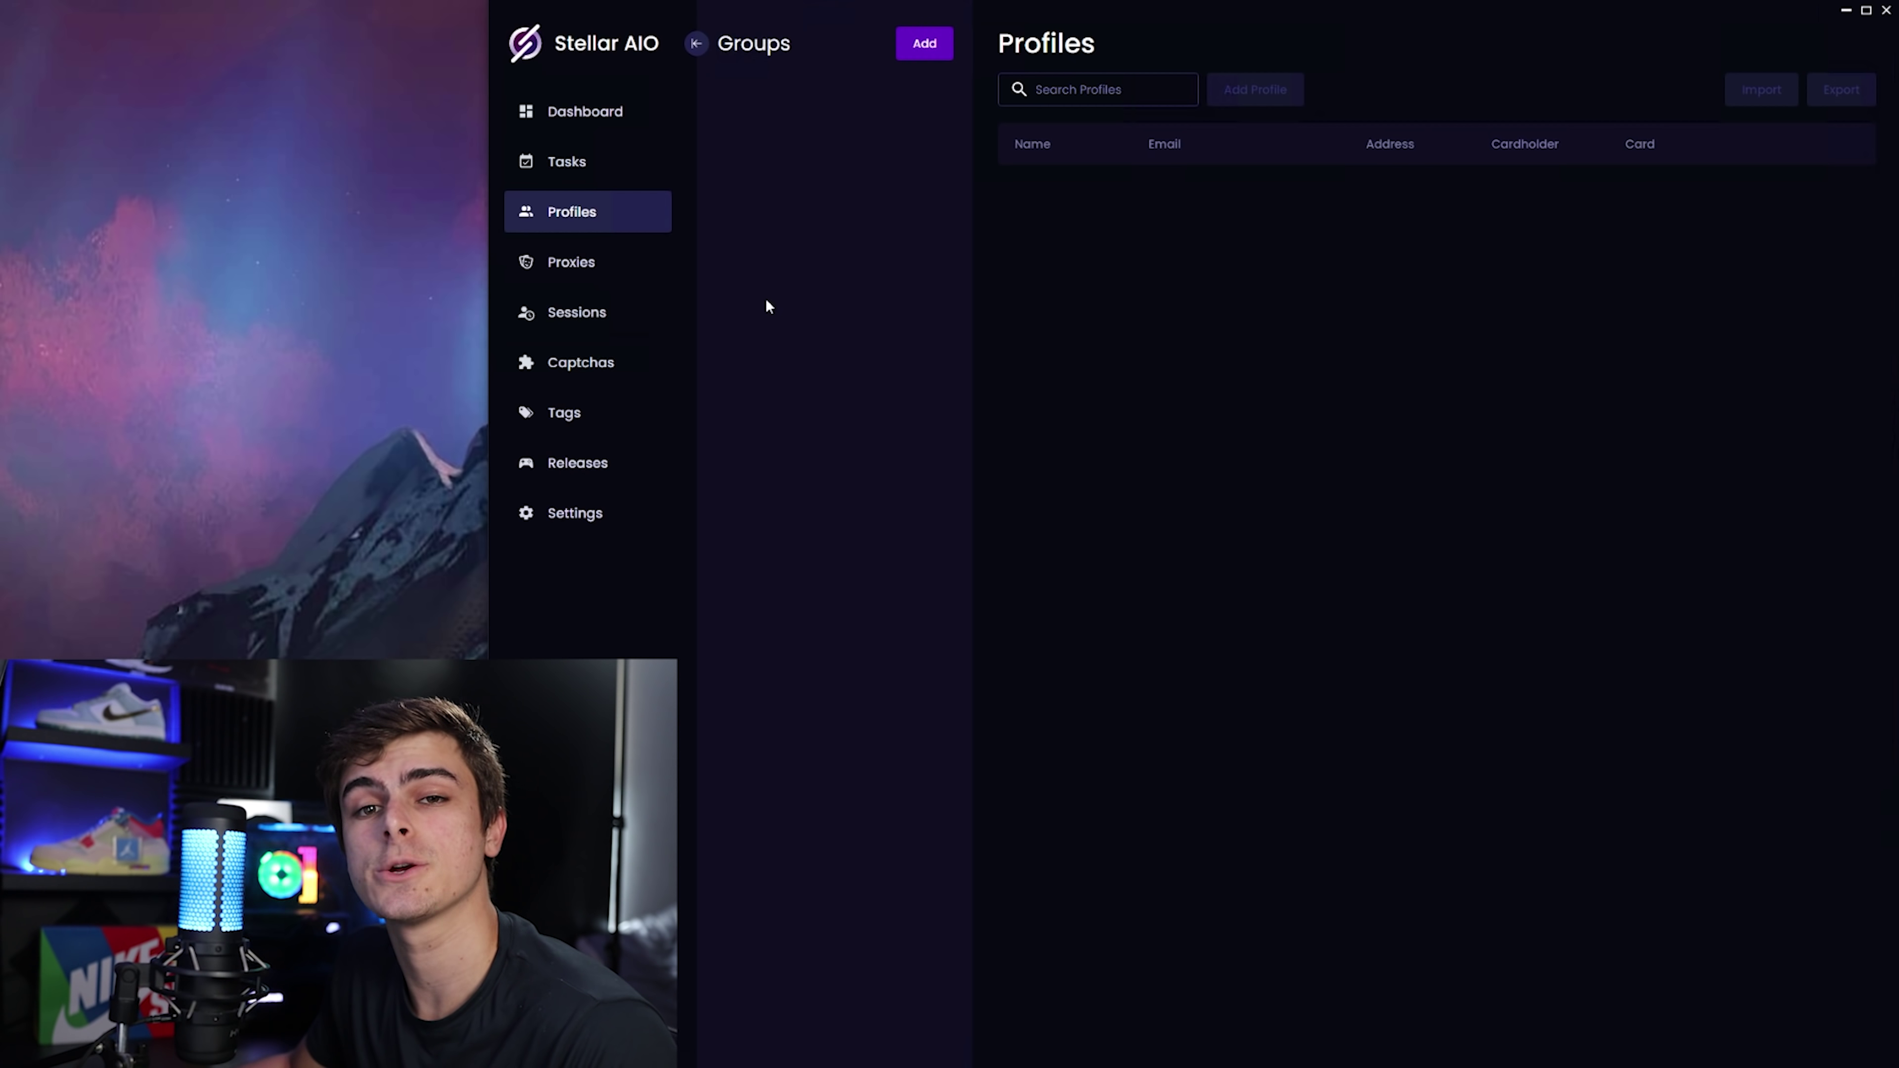
Create a profile group named Target, select it, and start a blank profile.
{"action": "left_click", "coordinate": [924, 44]}
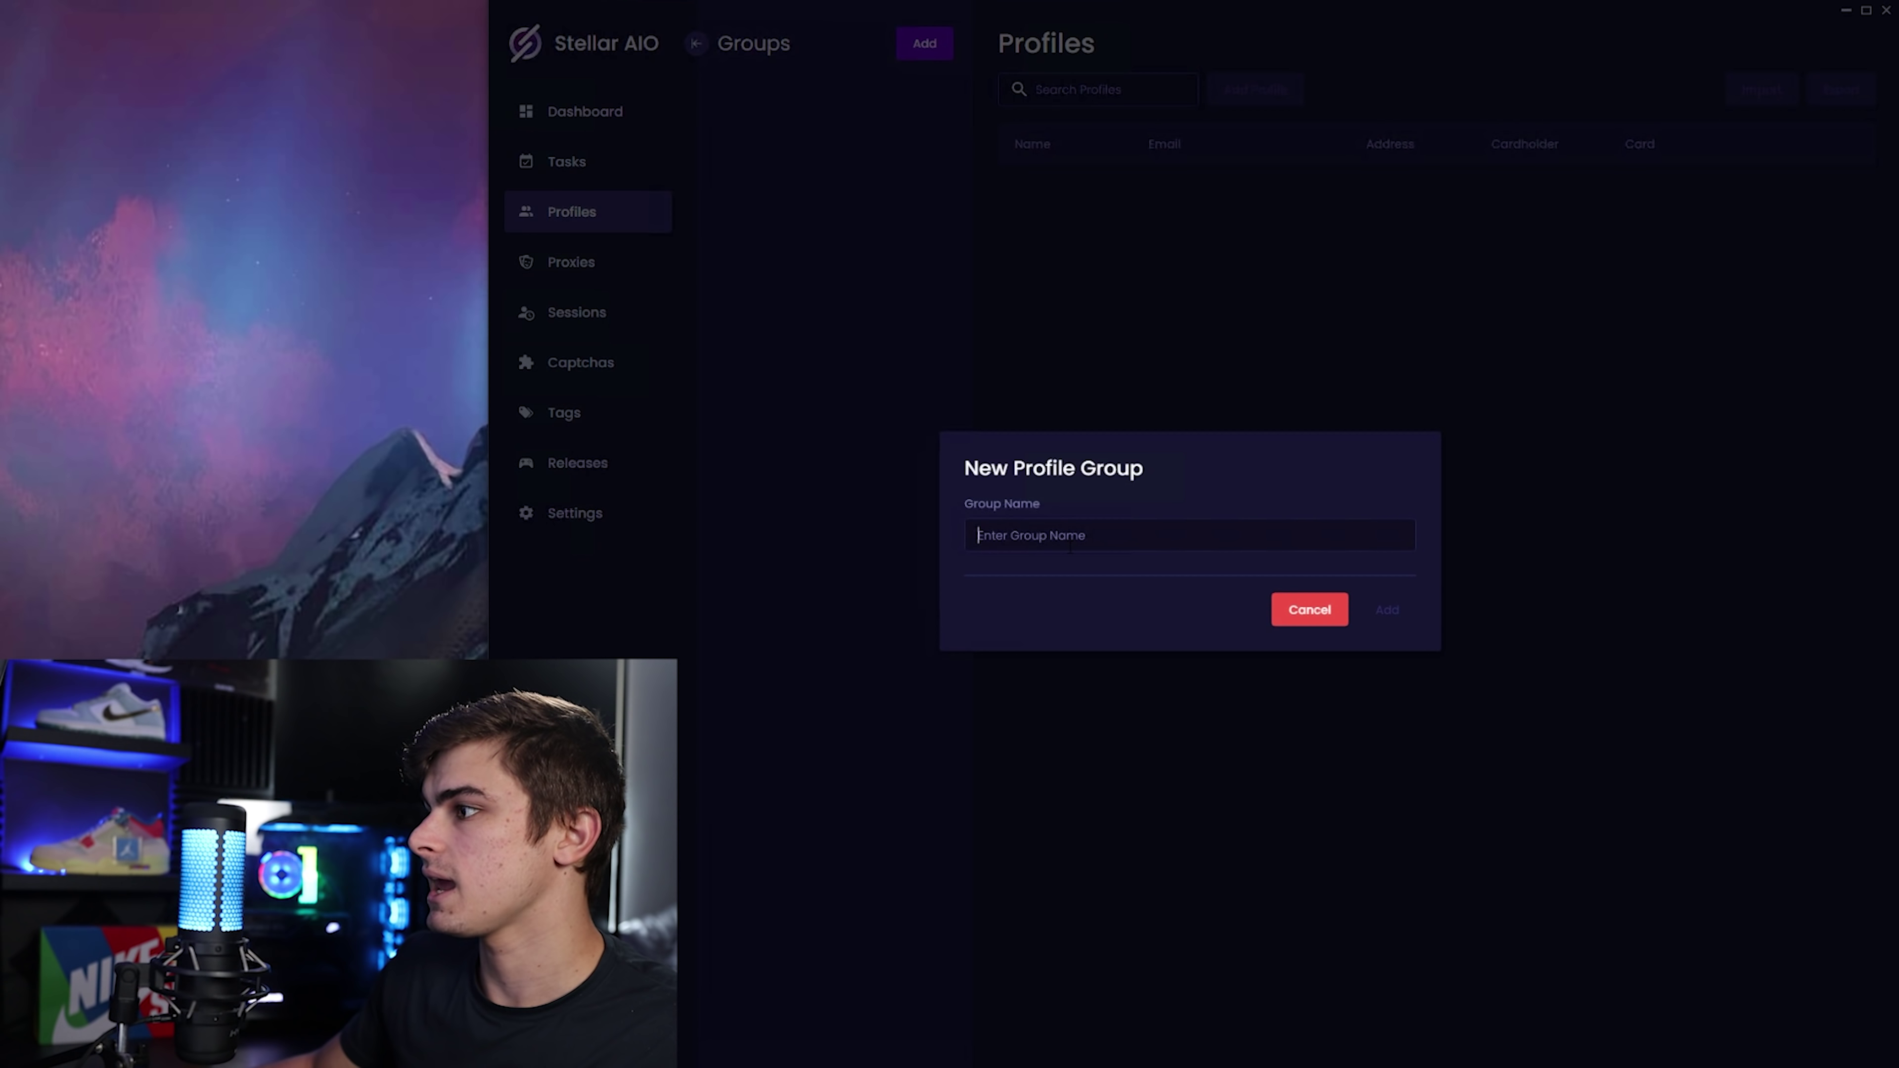
{"action": "type", "text": "Target"}
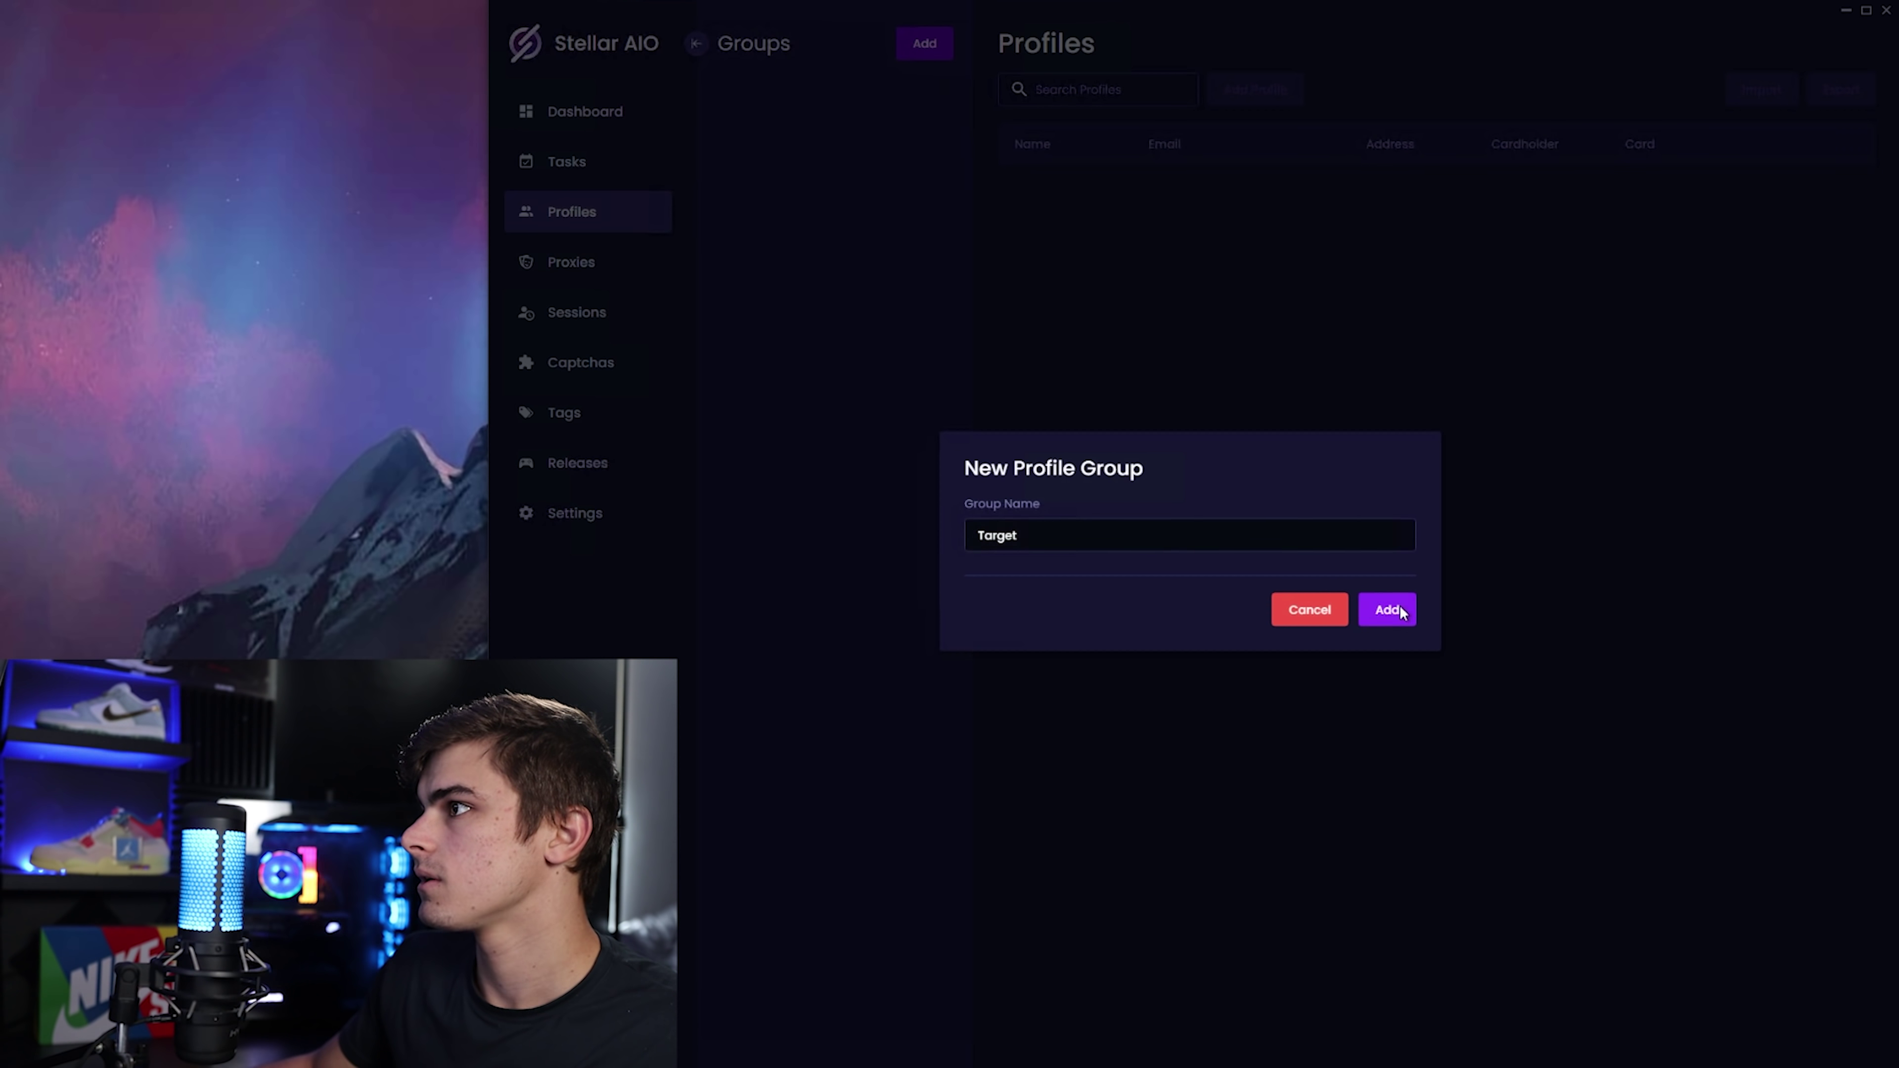
{"action": "left_click", "coordinate": [1387, 610]}
{"action": "left_click", "coordinate": [849, 102]}
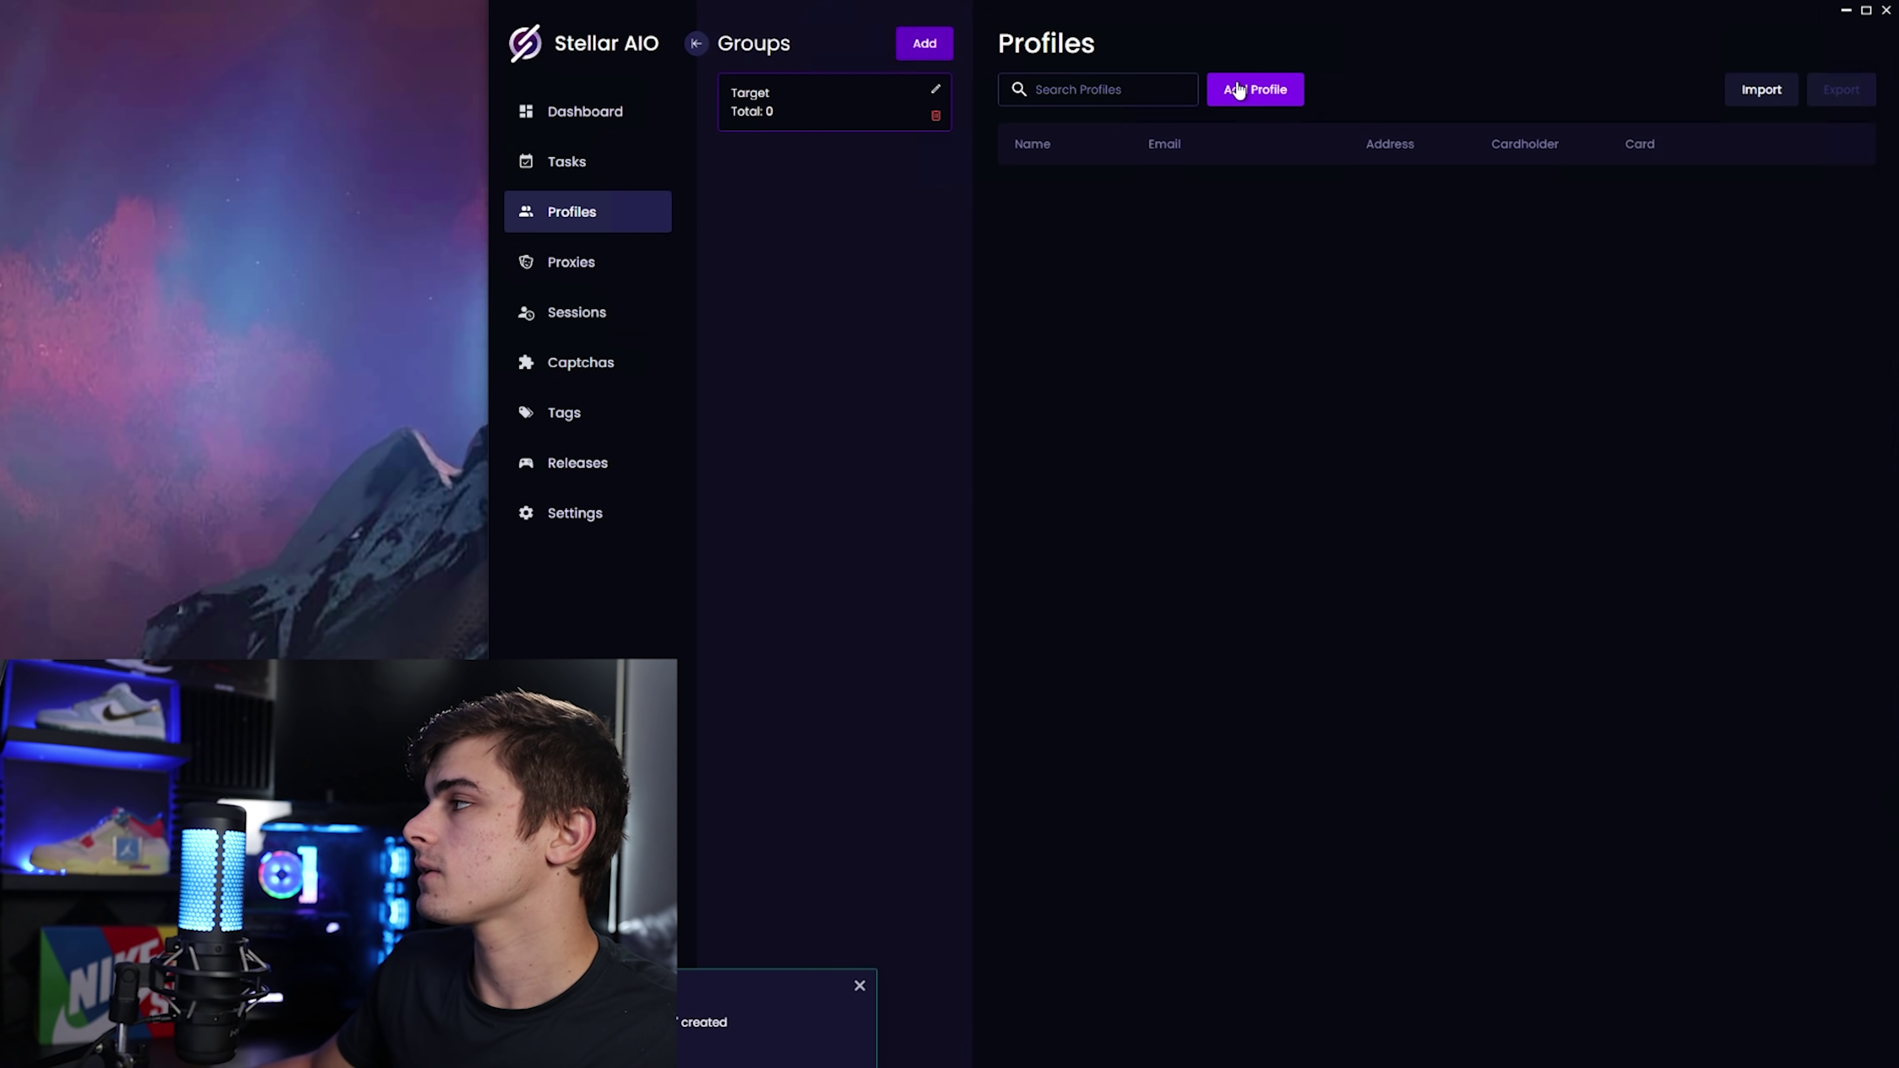
{"action": "left_click", "coordinate": [1255, 91]}
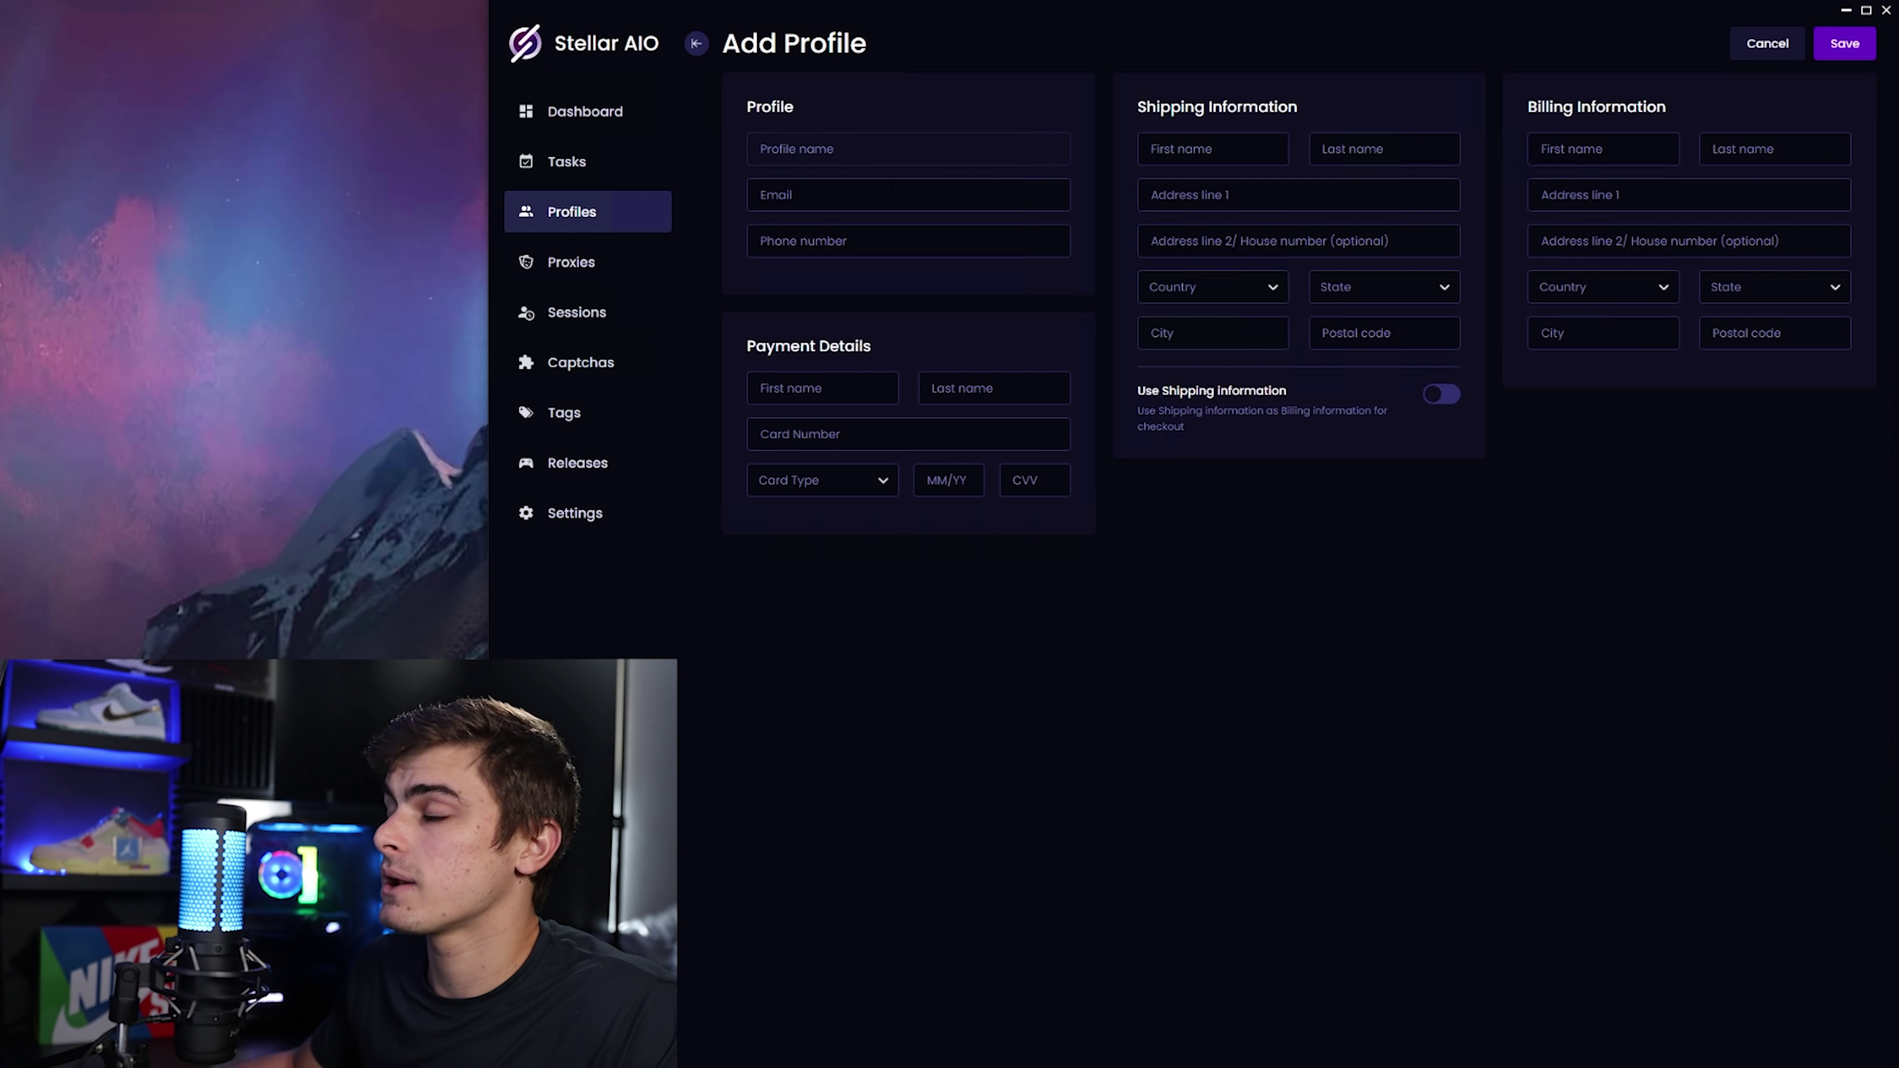
Choose MasterCard as the new profile's card type.
{"action": "left_click", "coordinate": [831, 184]}
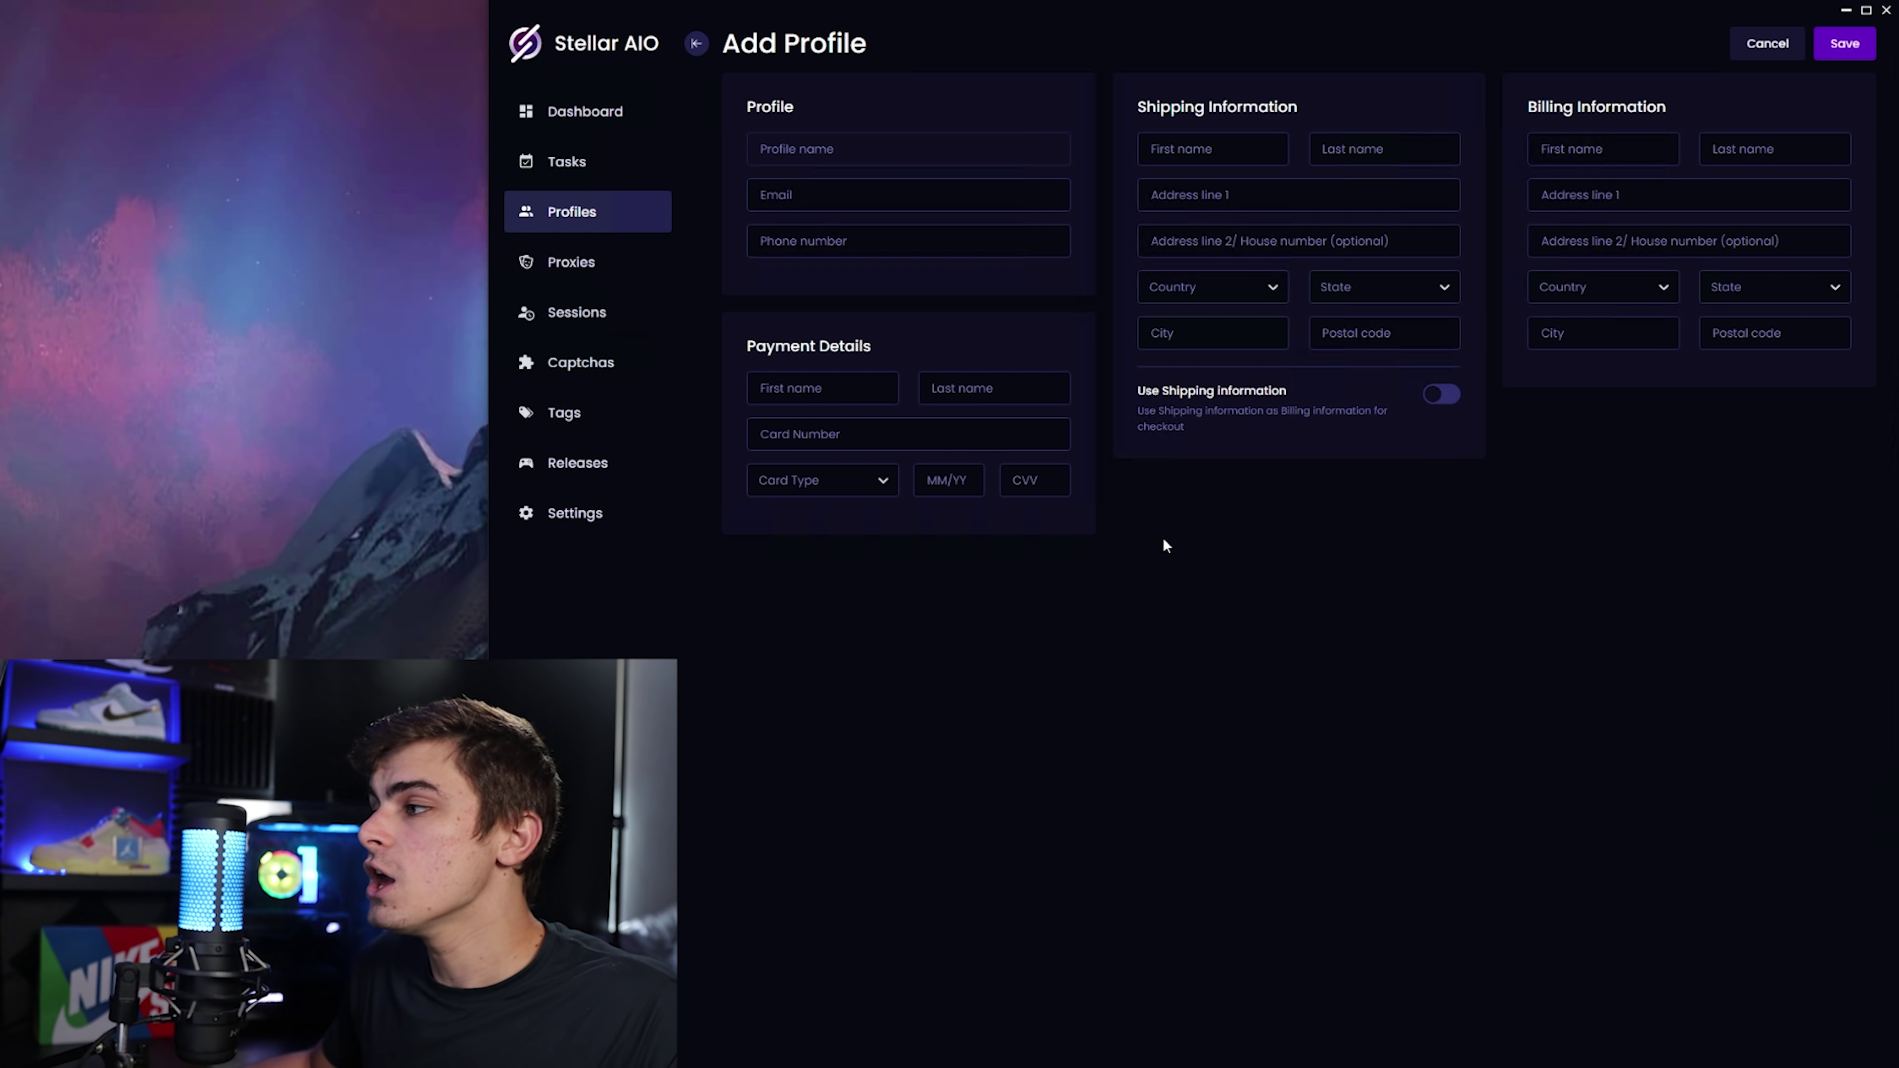
{"action": "left_click", "coordinate": [1054, 477]}
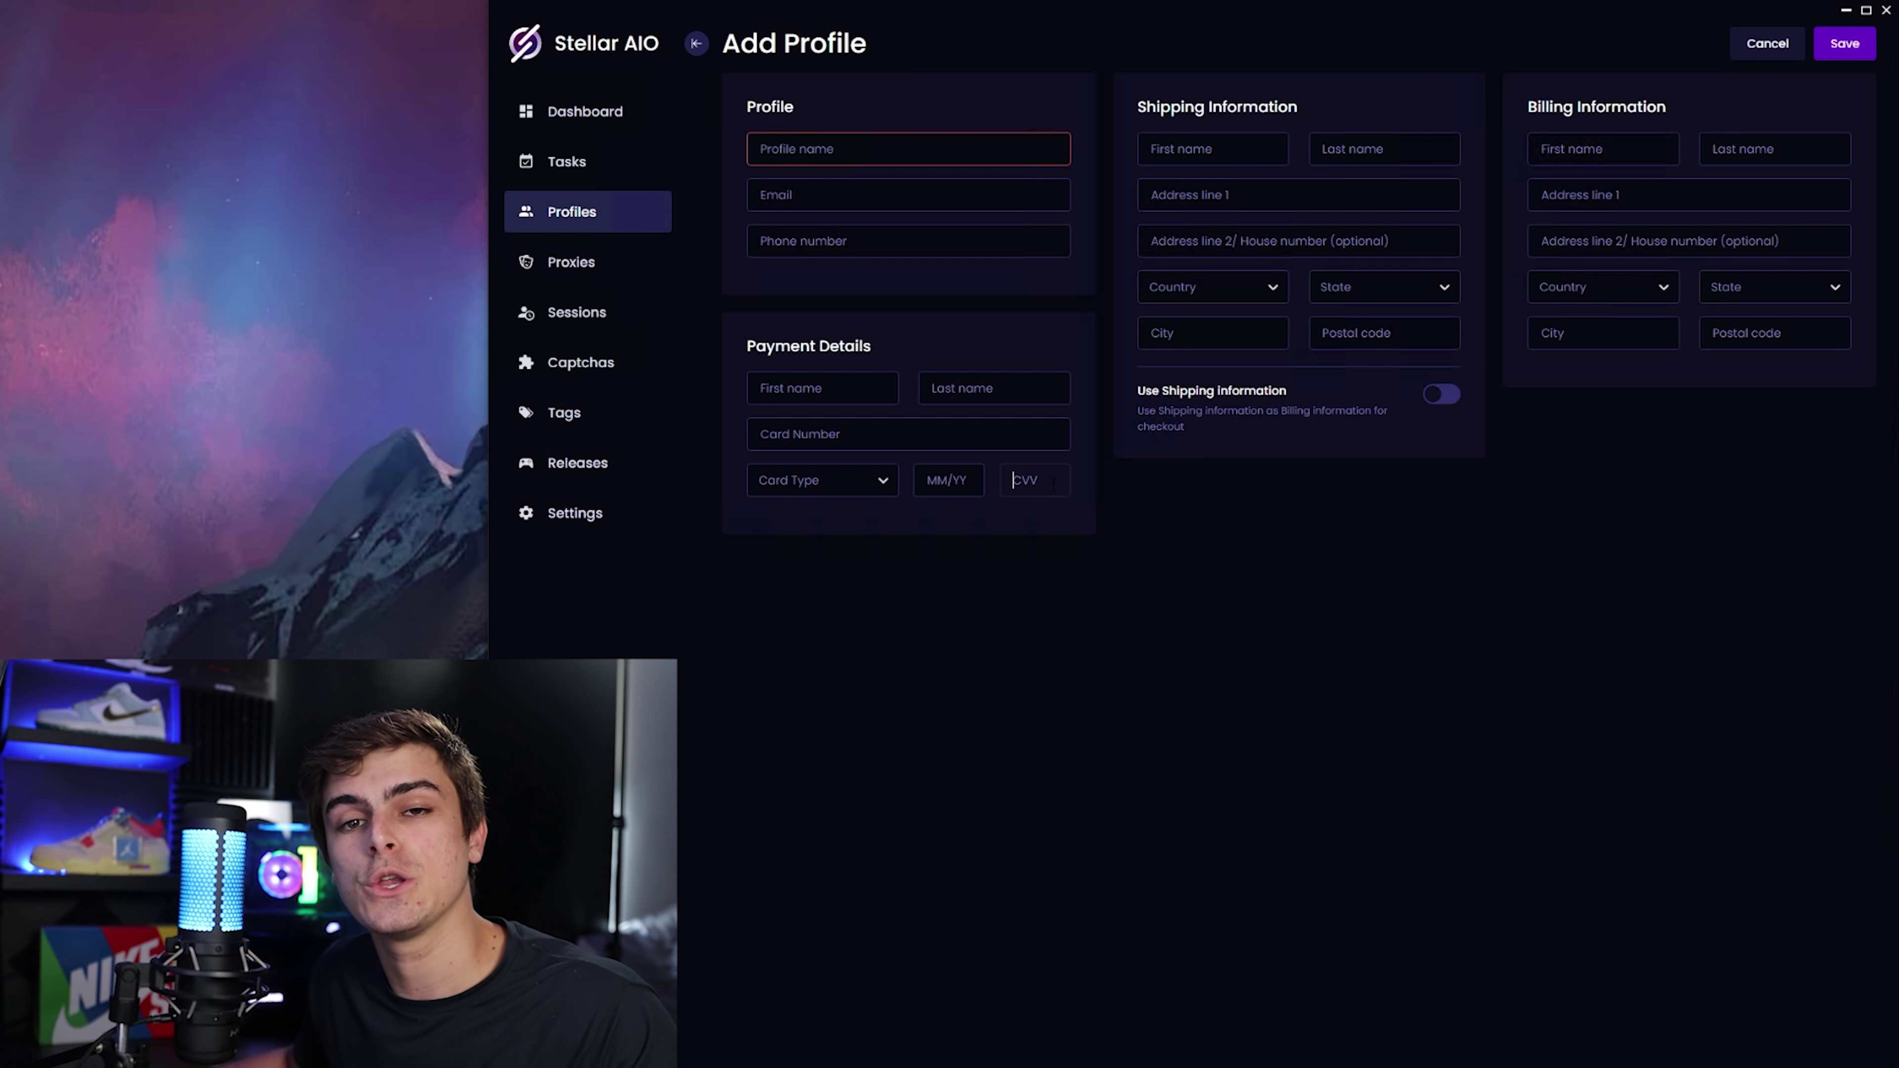
{"action": "left_click", "coordinate": [855, 481]}
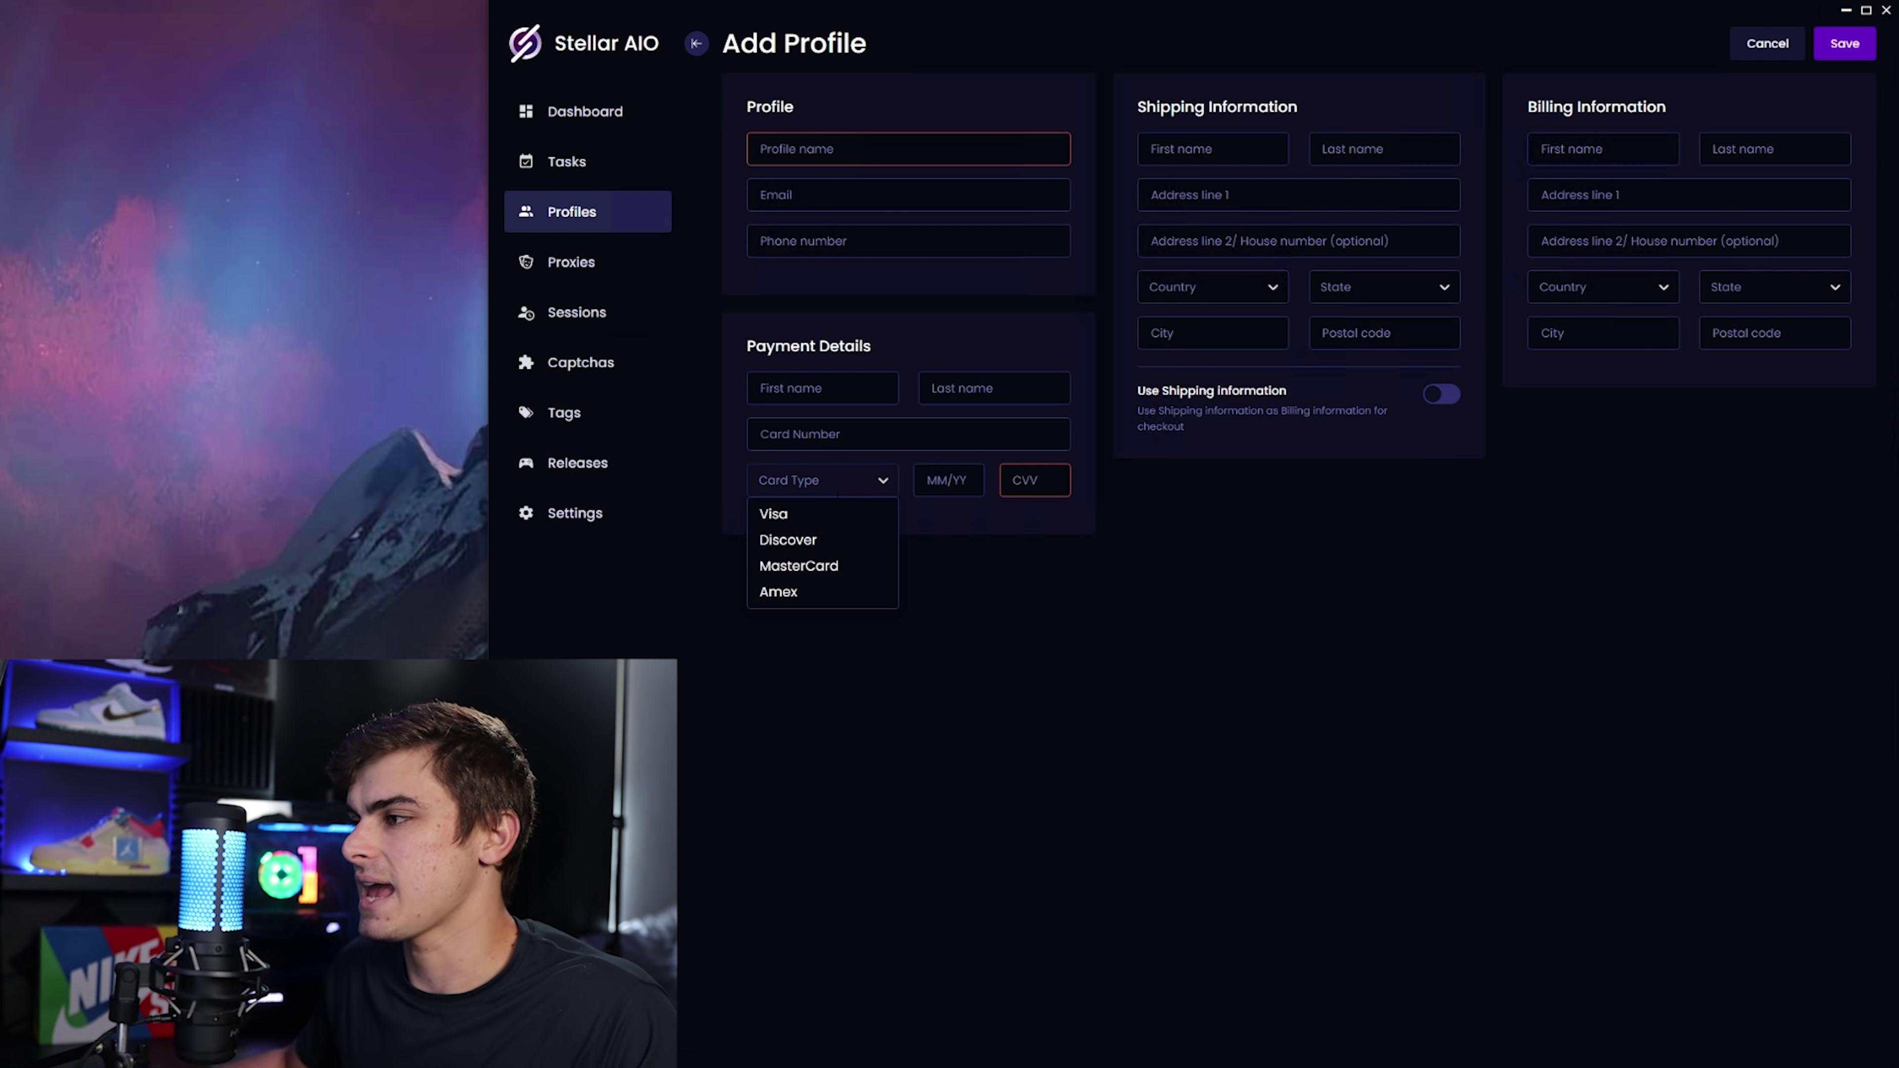
{"action": "left_click", "coordinate": [831, 562]}
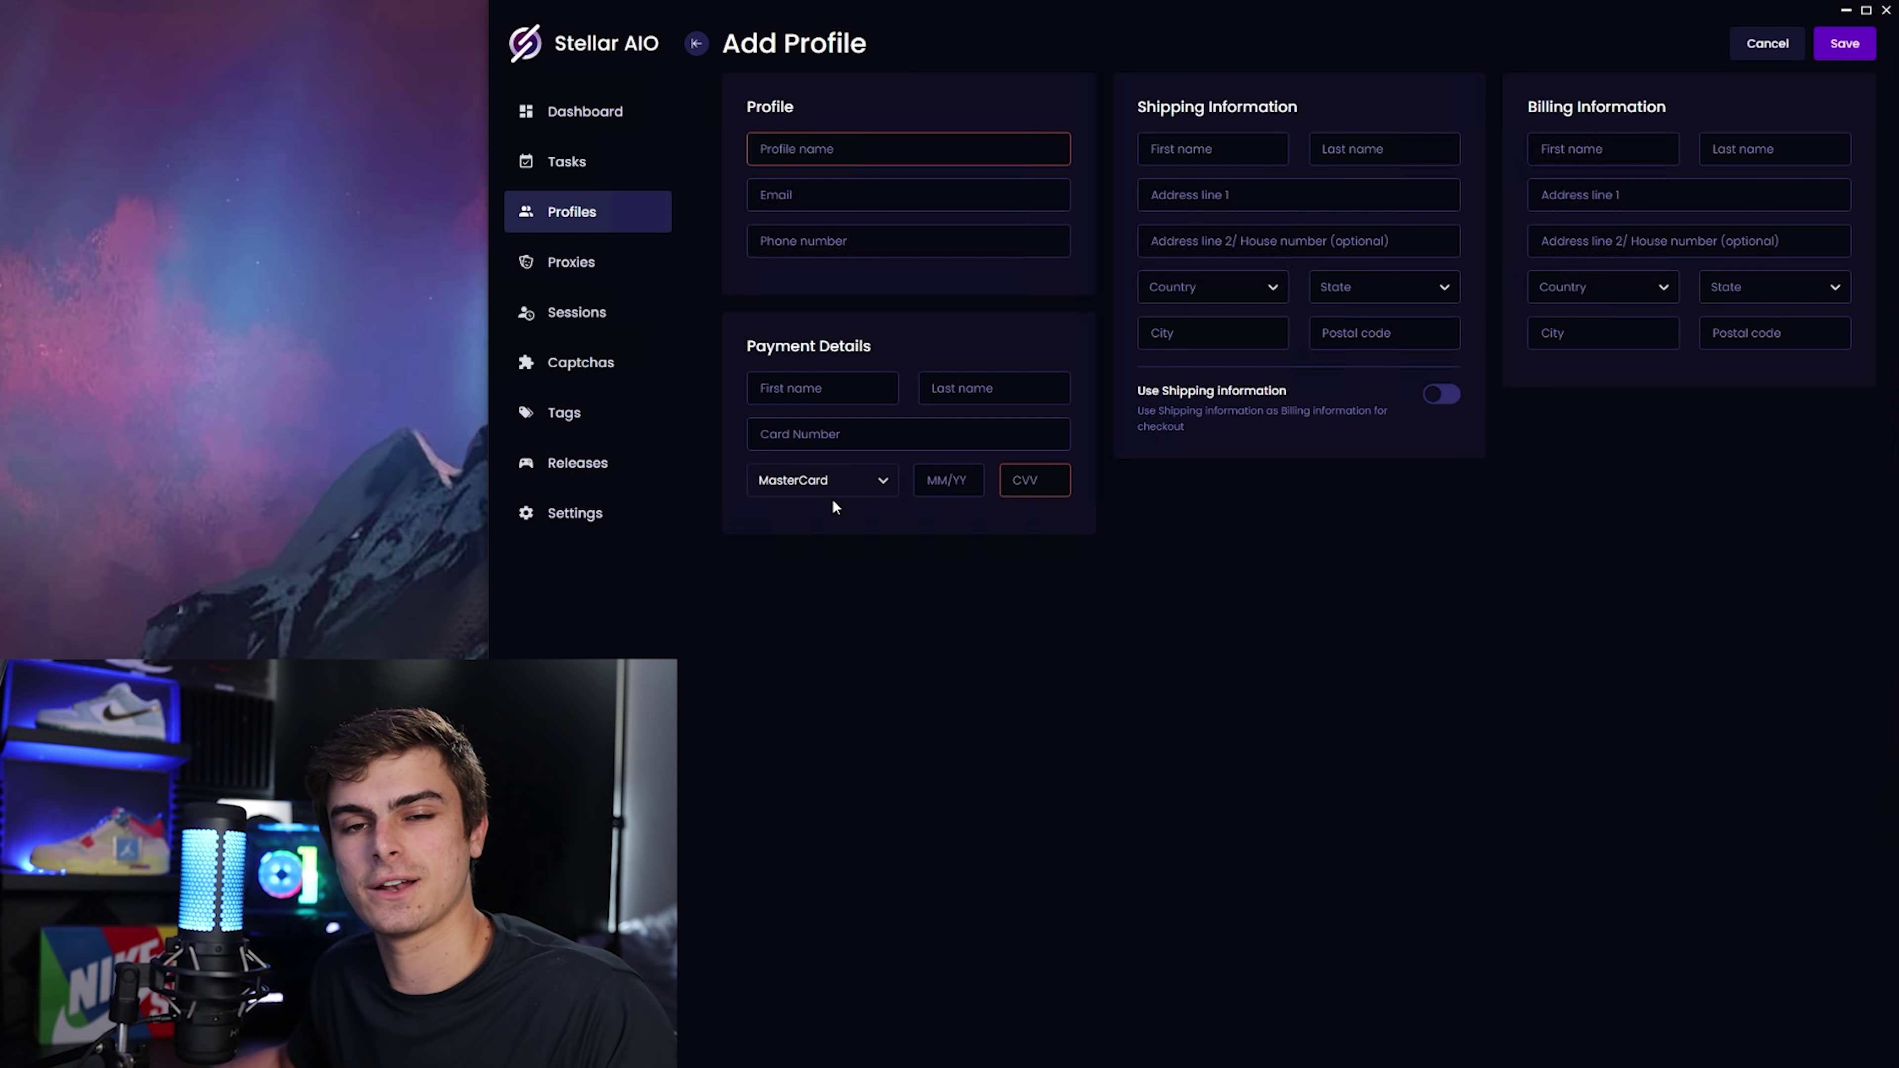
{"action": "left_click", "coordinate": [830, 485]}
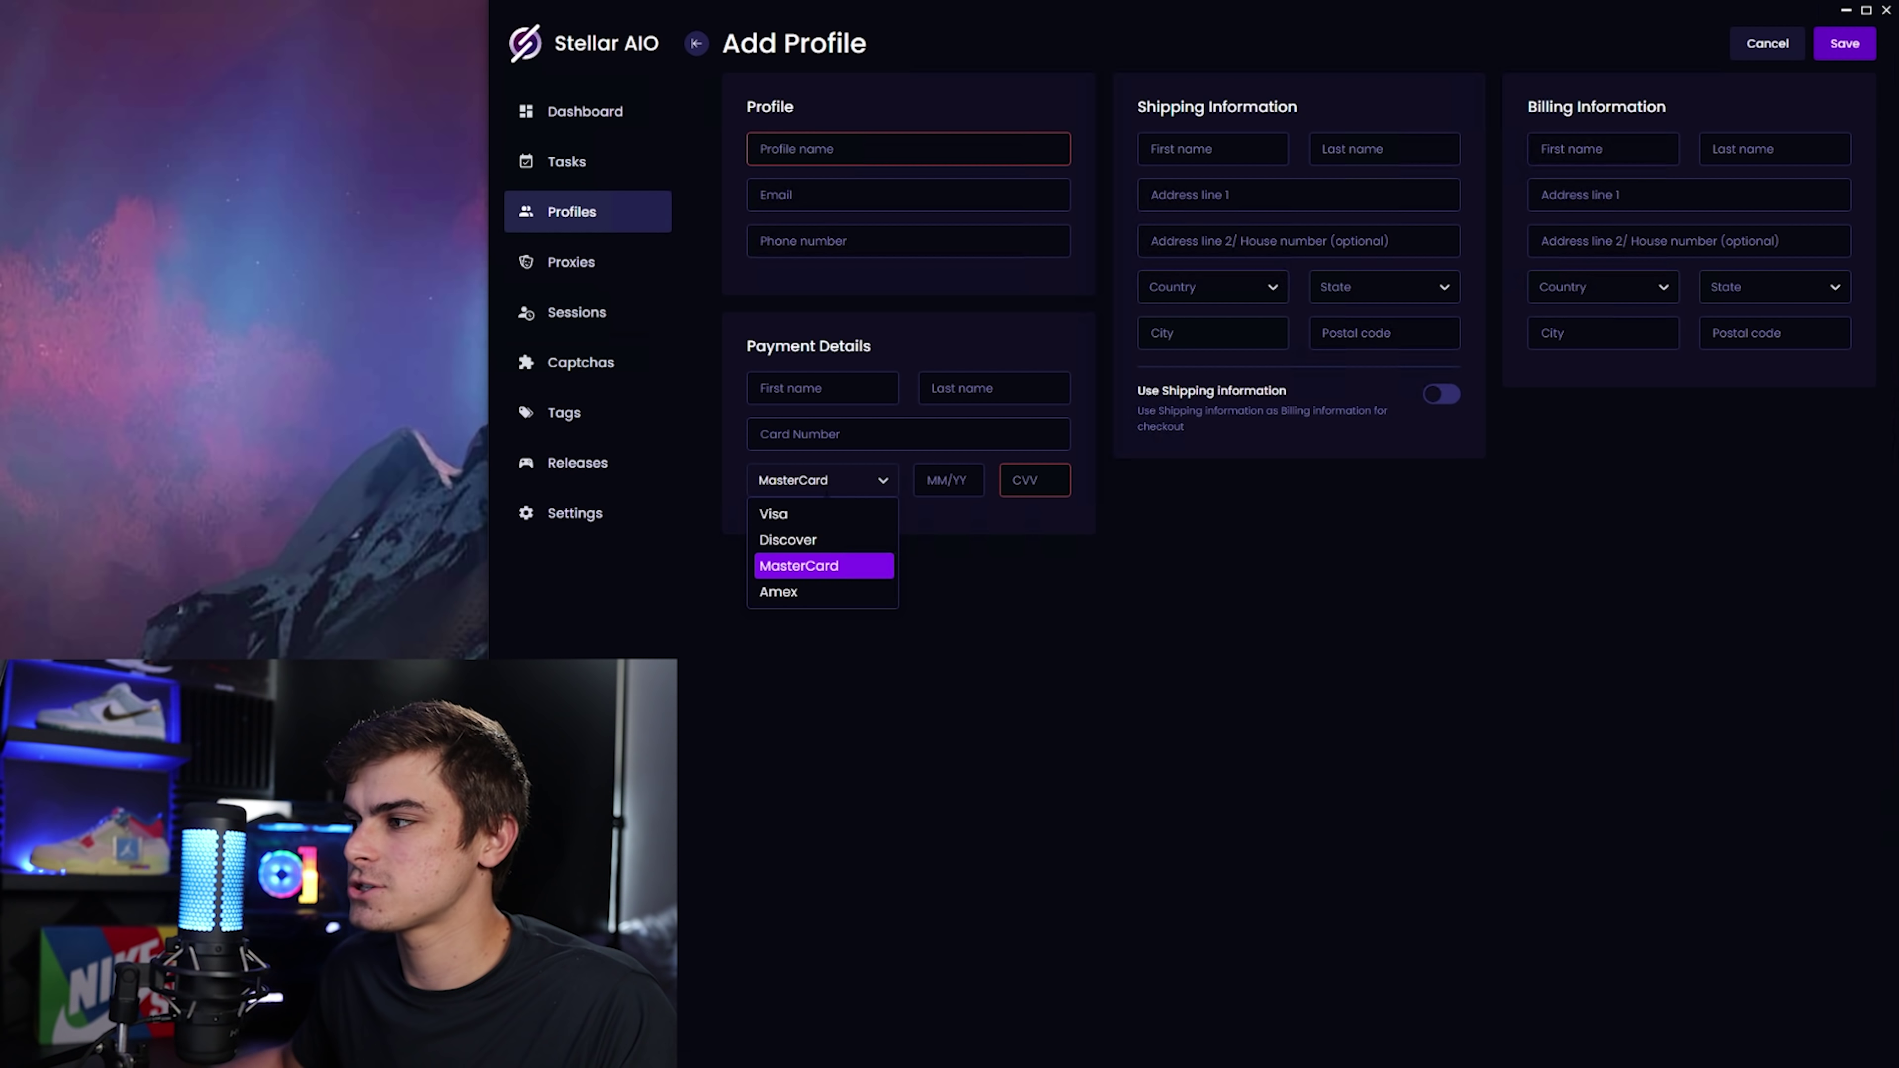
{"action": "left_click", "coordinate": [829, 485]}
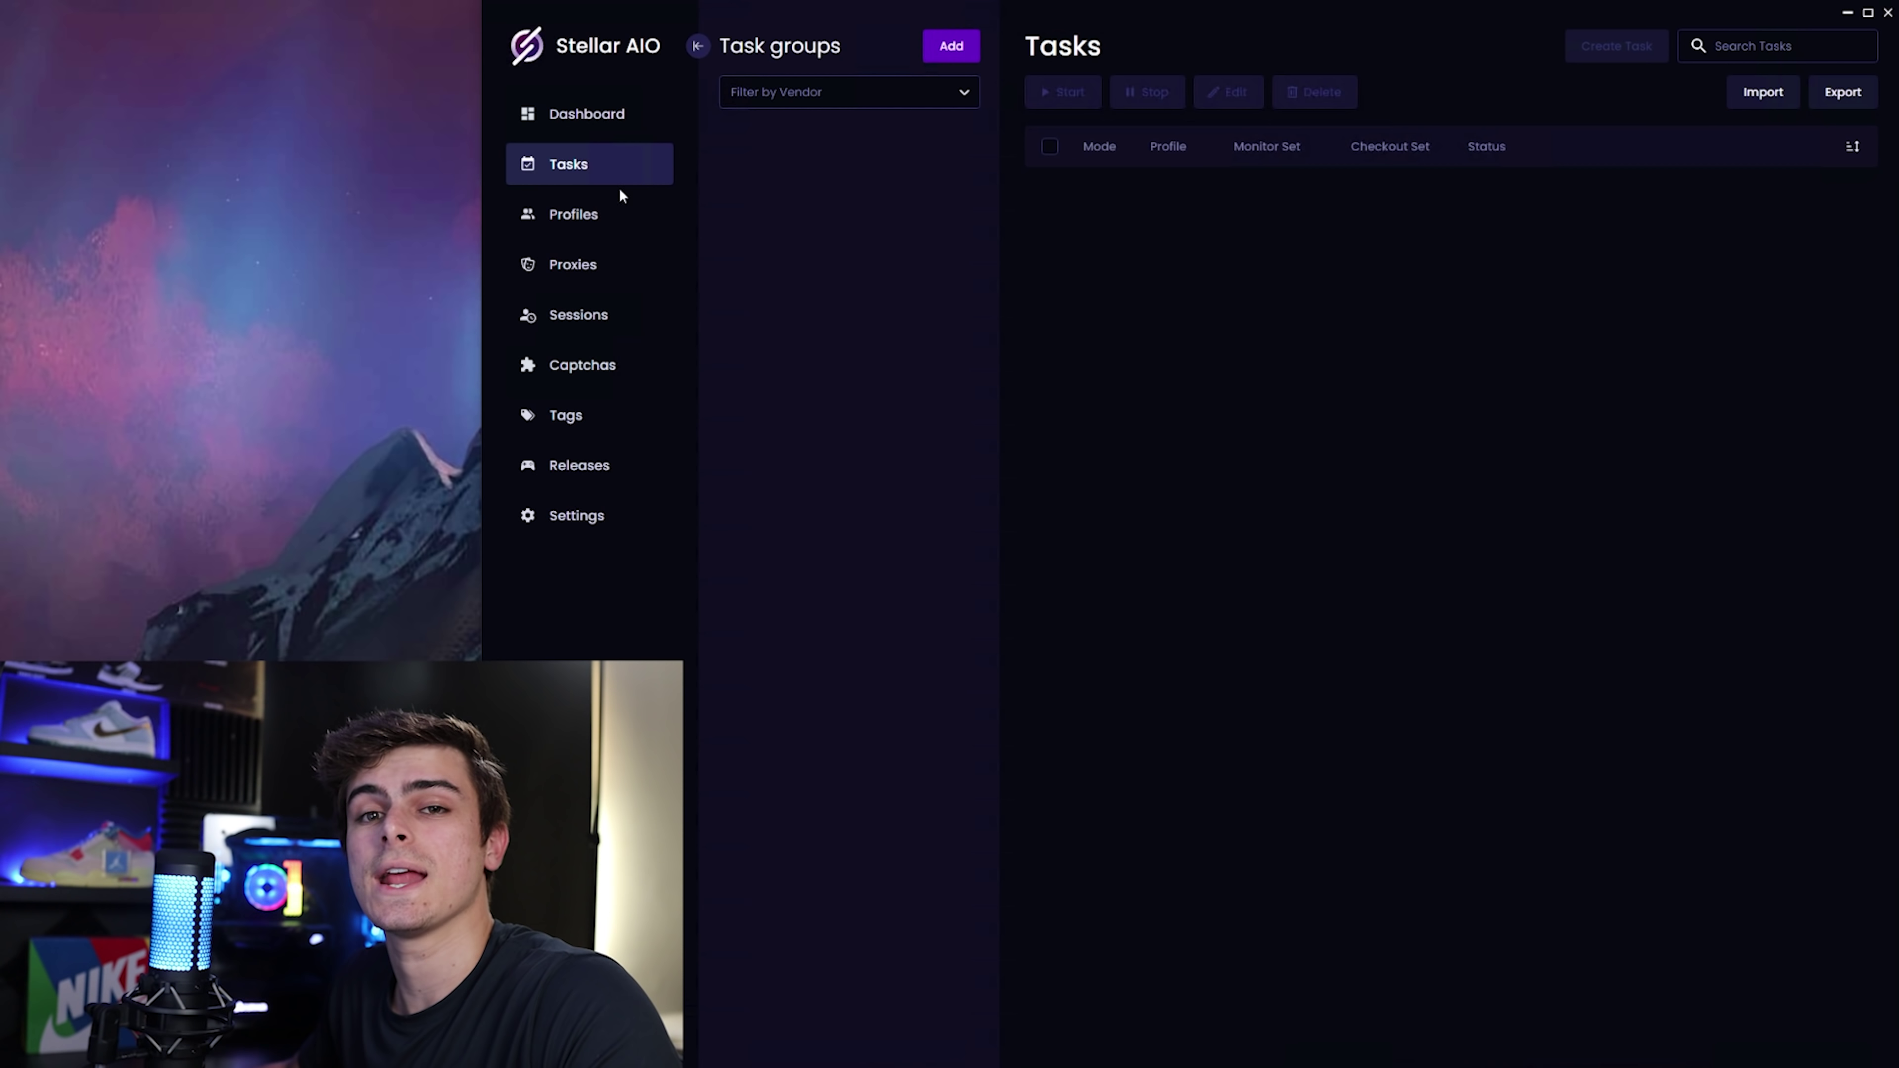
Create a task group named Consoles with site Target and select it.
{"action": "left_click", "coordinate": [951, 46]}
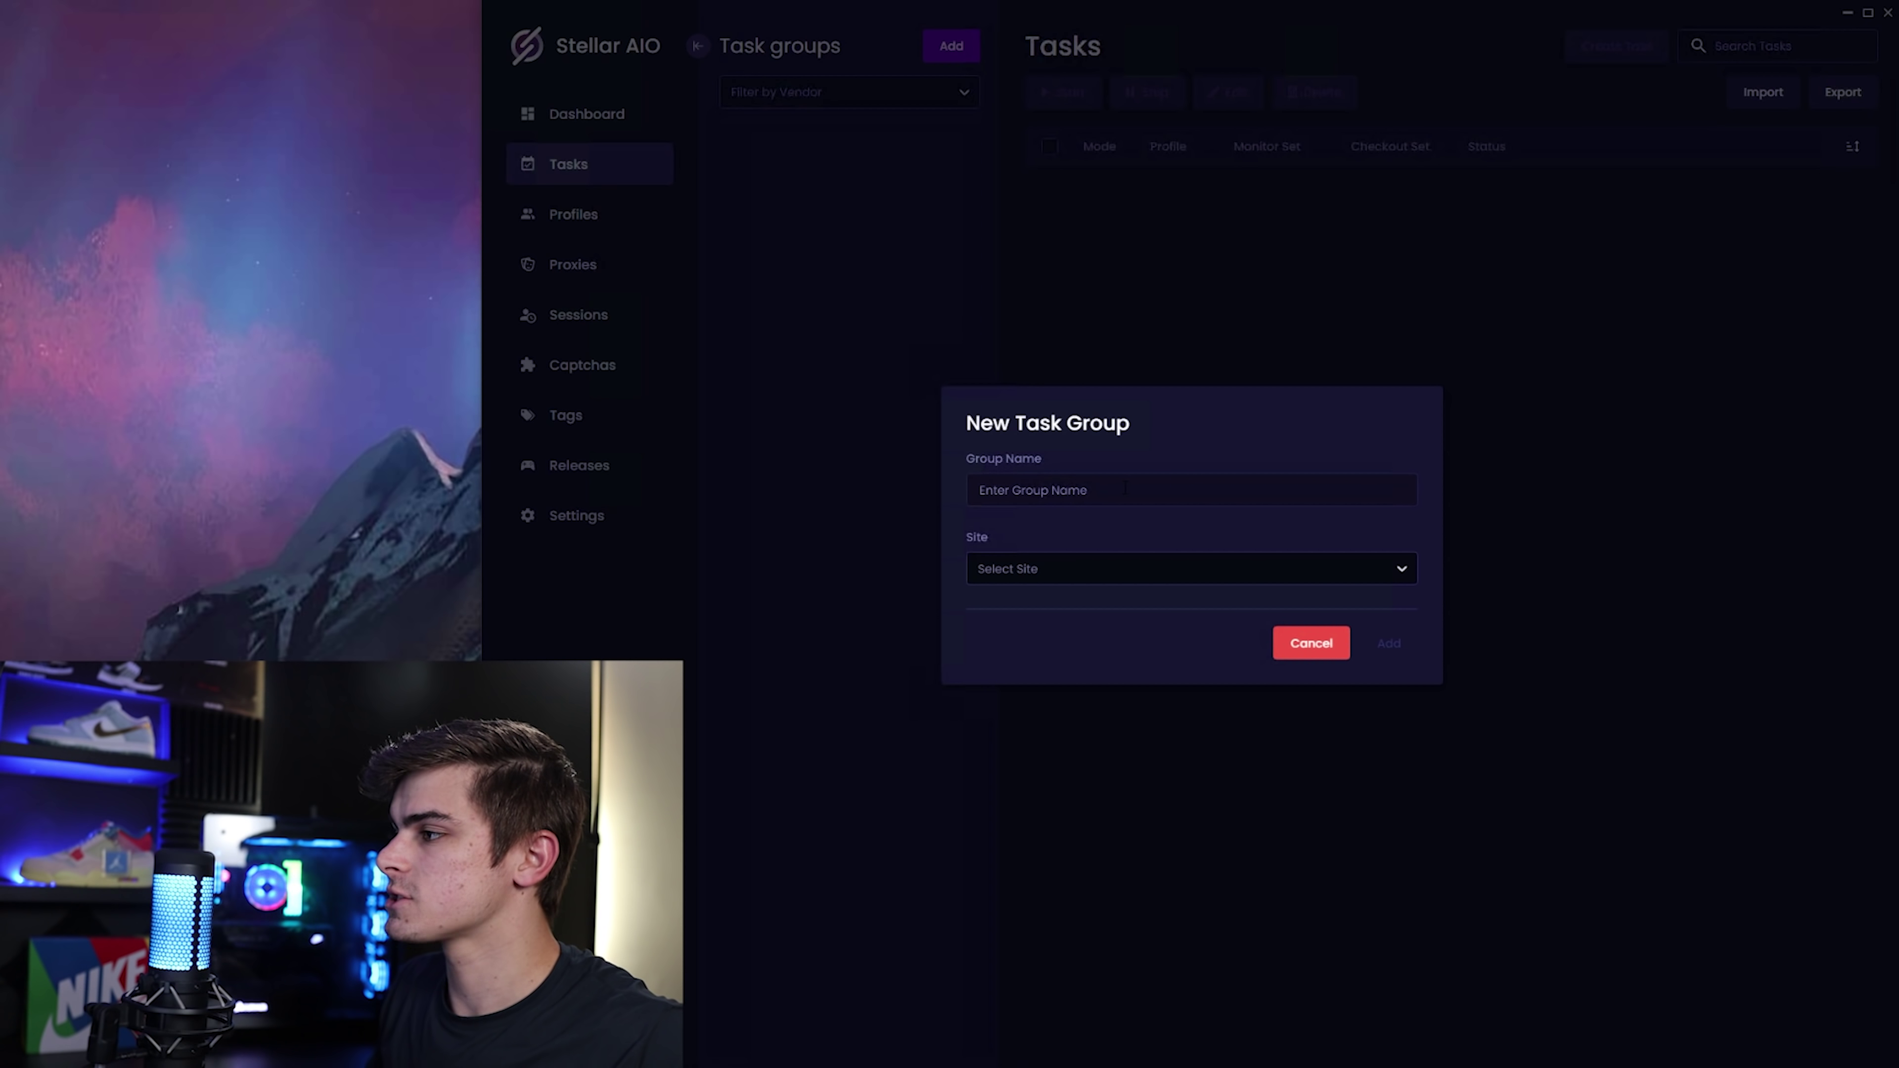
{"action": "type", "text": "Consoles"}
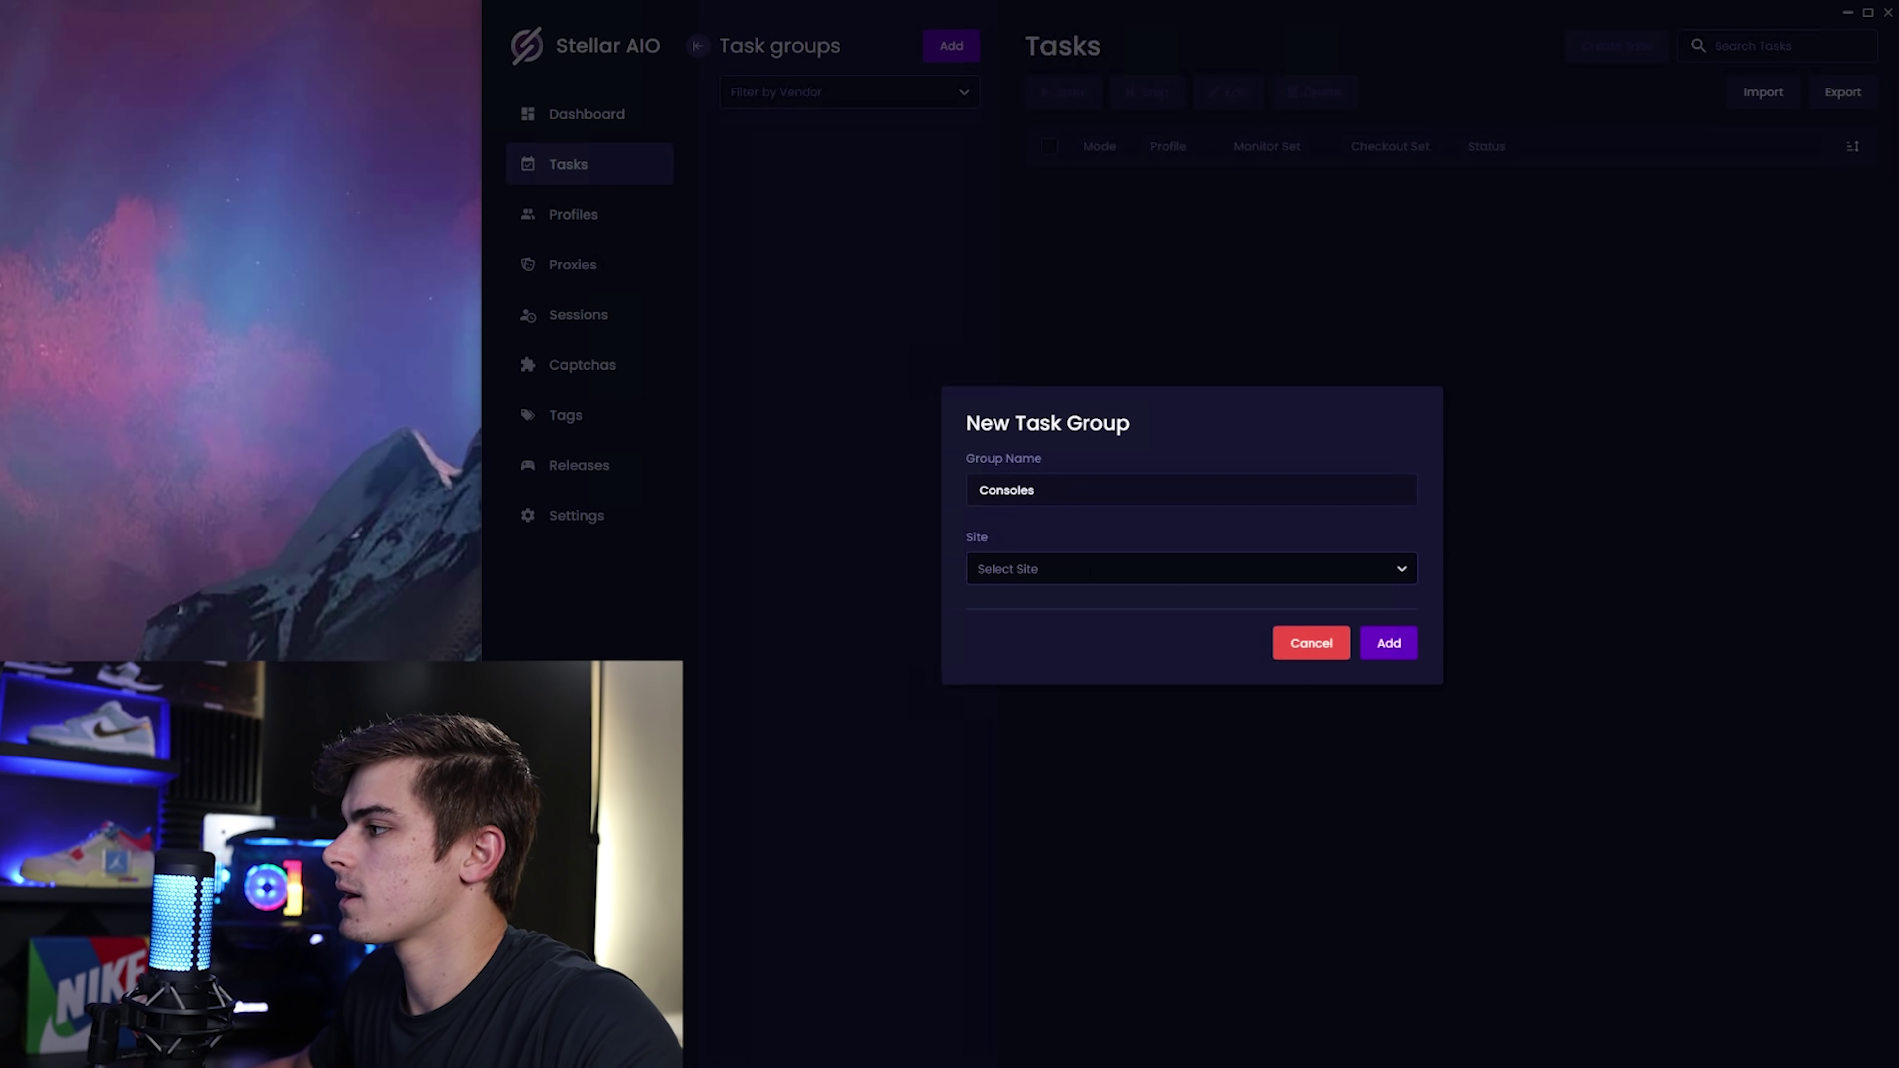
{"action": "left_click", "coordinate": [1099, 569]}
{"action": "scroll", "coordinate": [1097, 673], "scroll_direction": "down", "scroll_amount": 5}
{"action": "left_click", "coordinate": [1039, 700]}
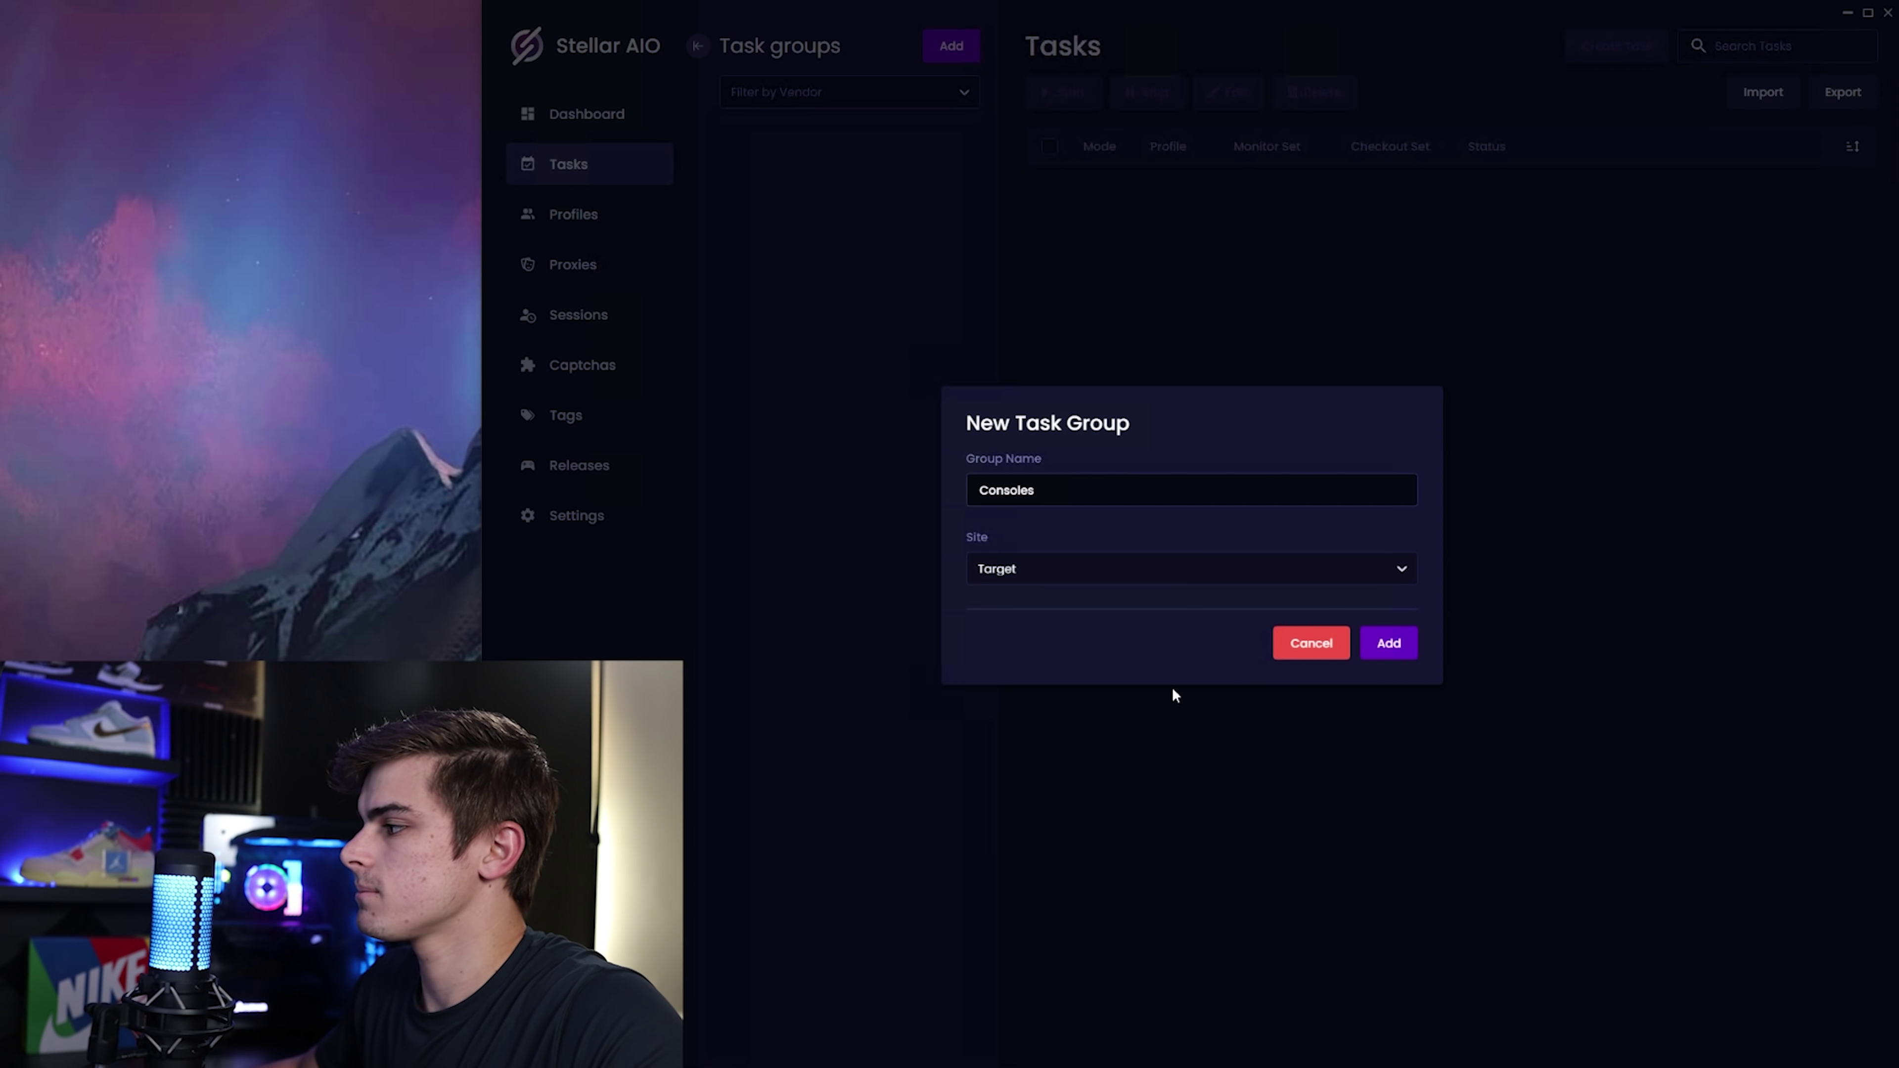
{"action": "left_click", "coordinate": [1390, 645]}
{"action": "left_click", "coordinate": [905, 163]}
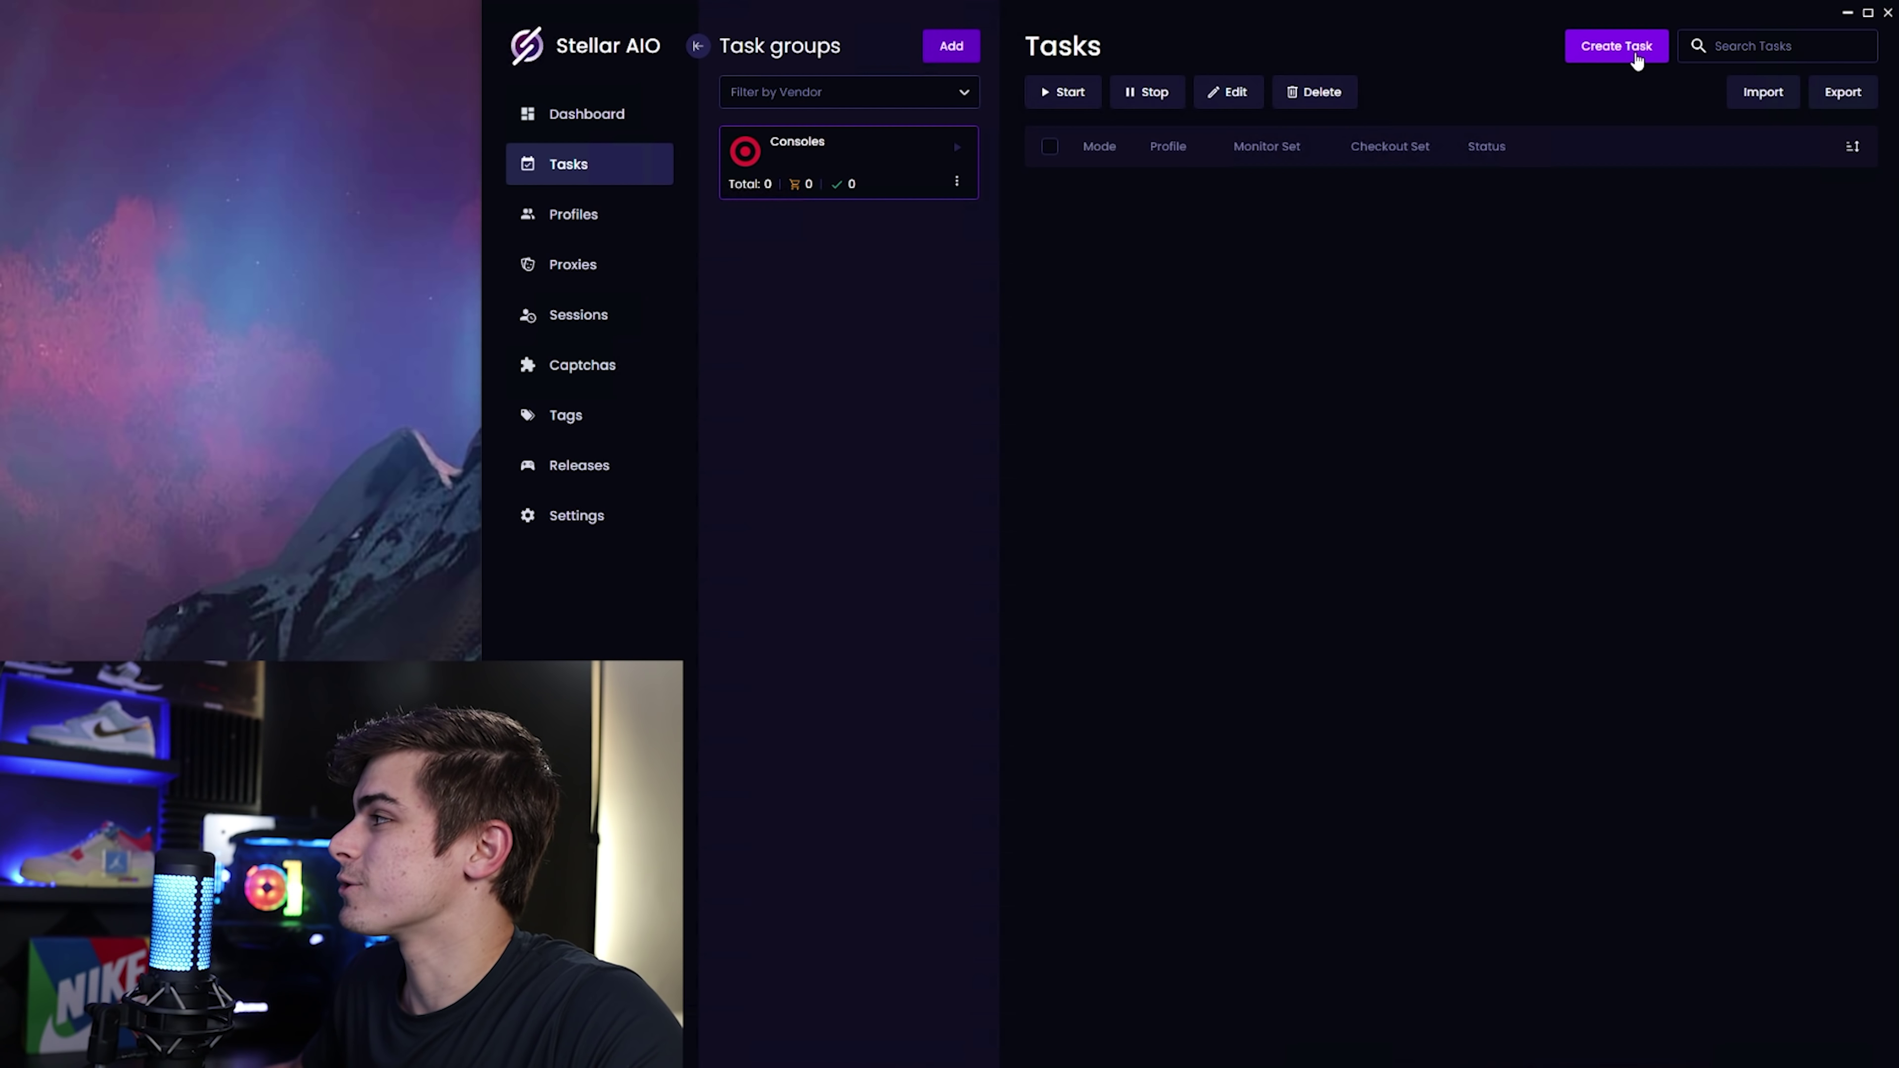
Start a new task and copy product number 80790841 from the Target page address.
{"action": "left_click", "coordinate": [1607, 45]}
{"action": "left_click", "coordinate": [885, 543]}
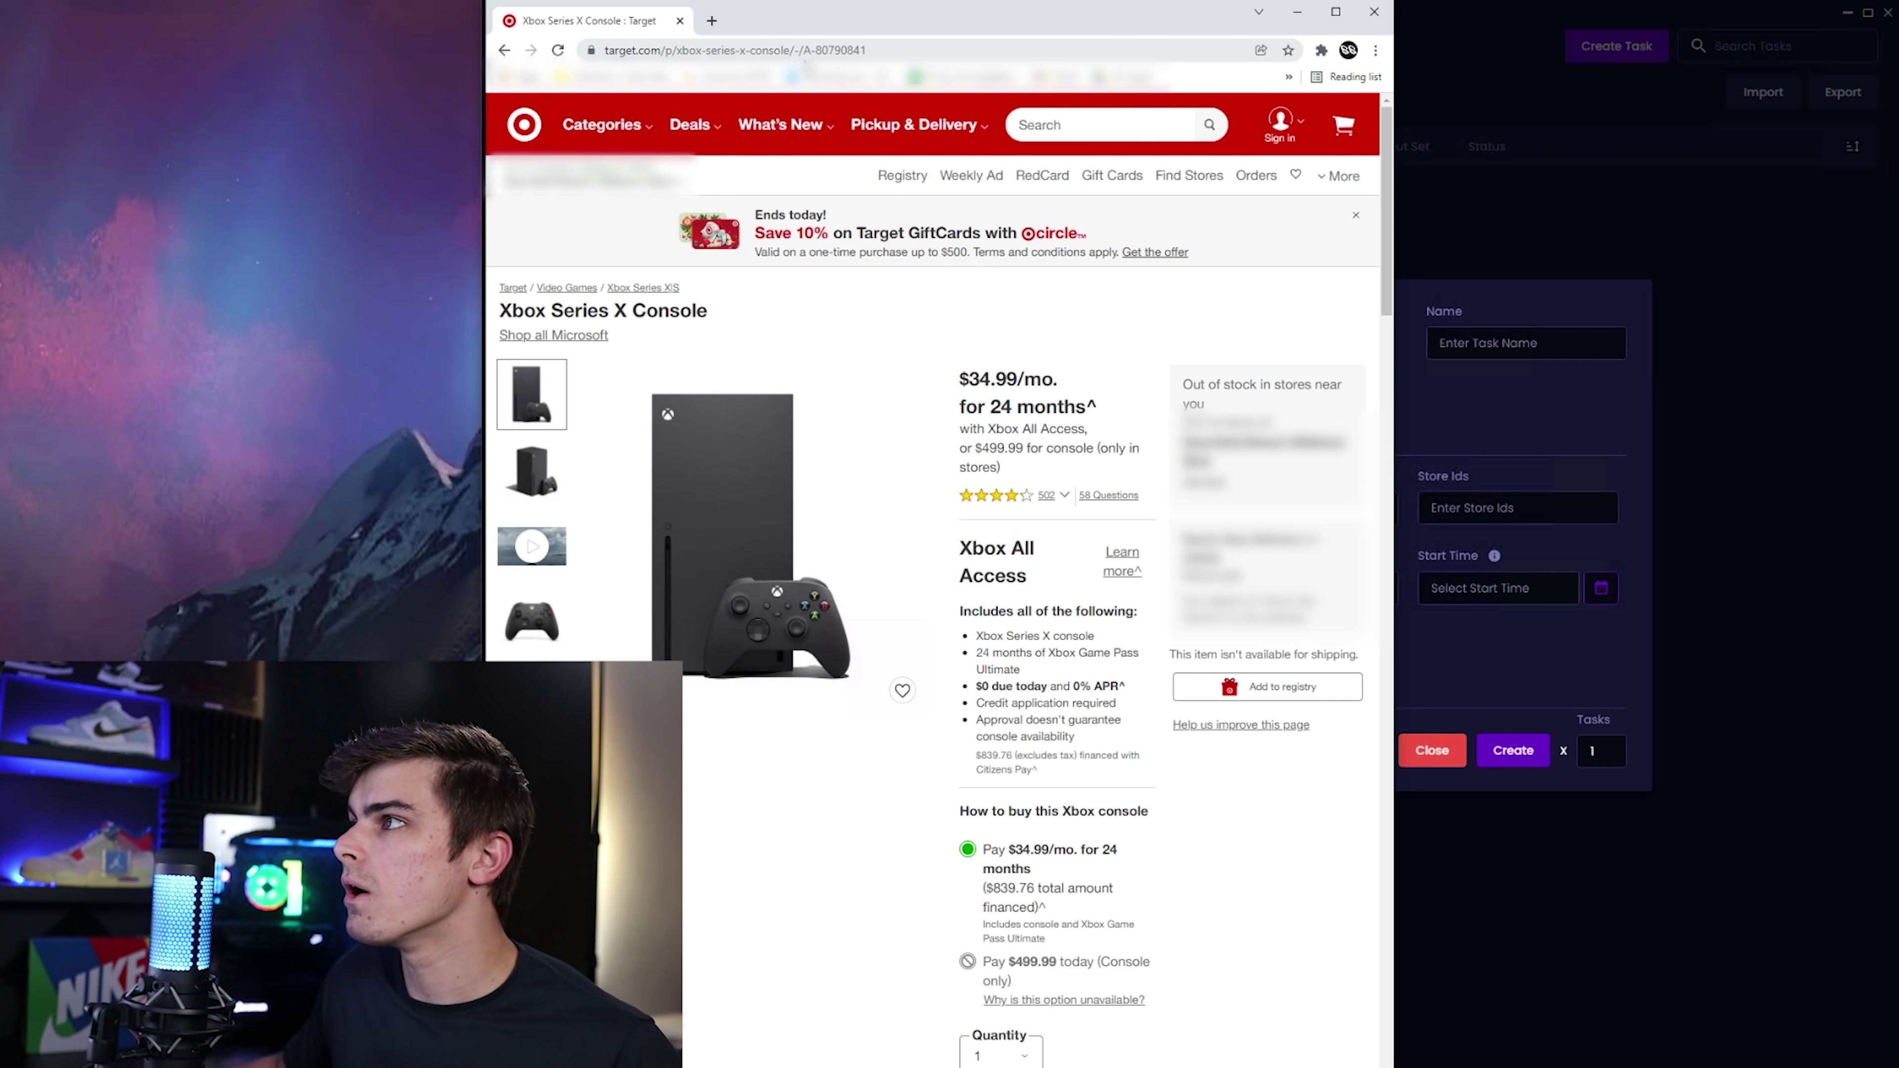
{"action": "left_click", "coordinate": [877, 50]}
{"action": "left_click_drag", "start_coordinate": [879, 50], "coordinate": [935, 50]}
{"action": "key", "text": "ctrl+c"}
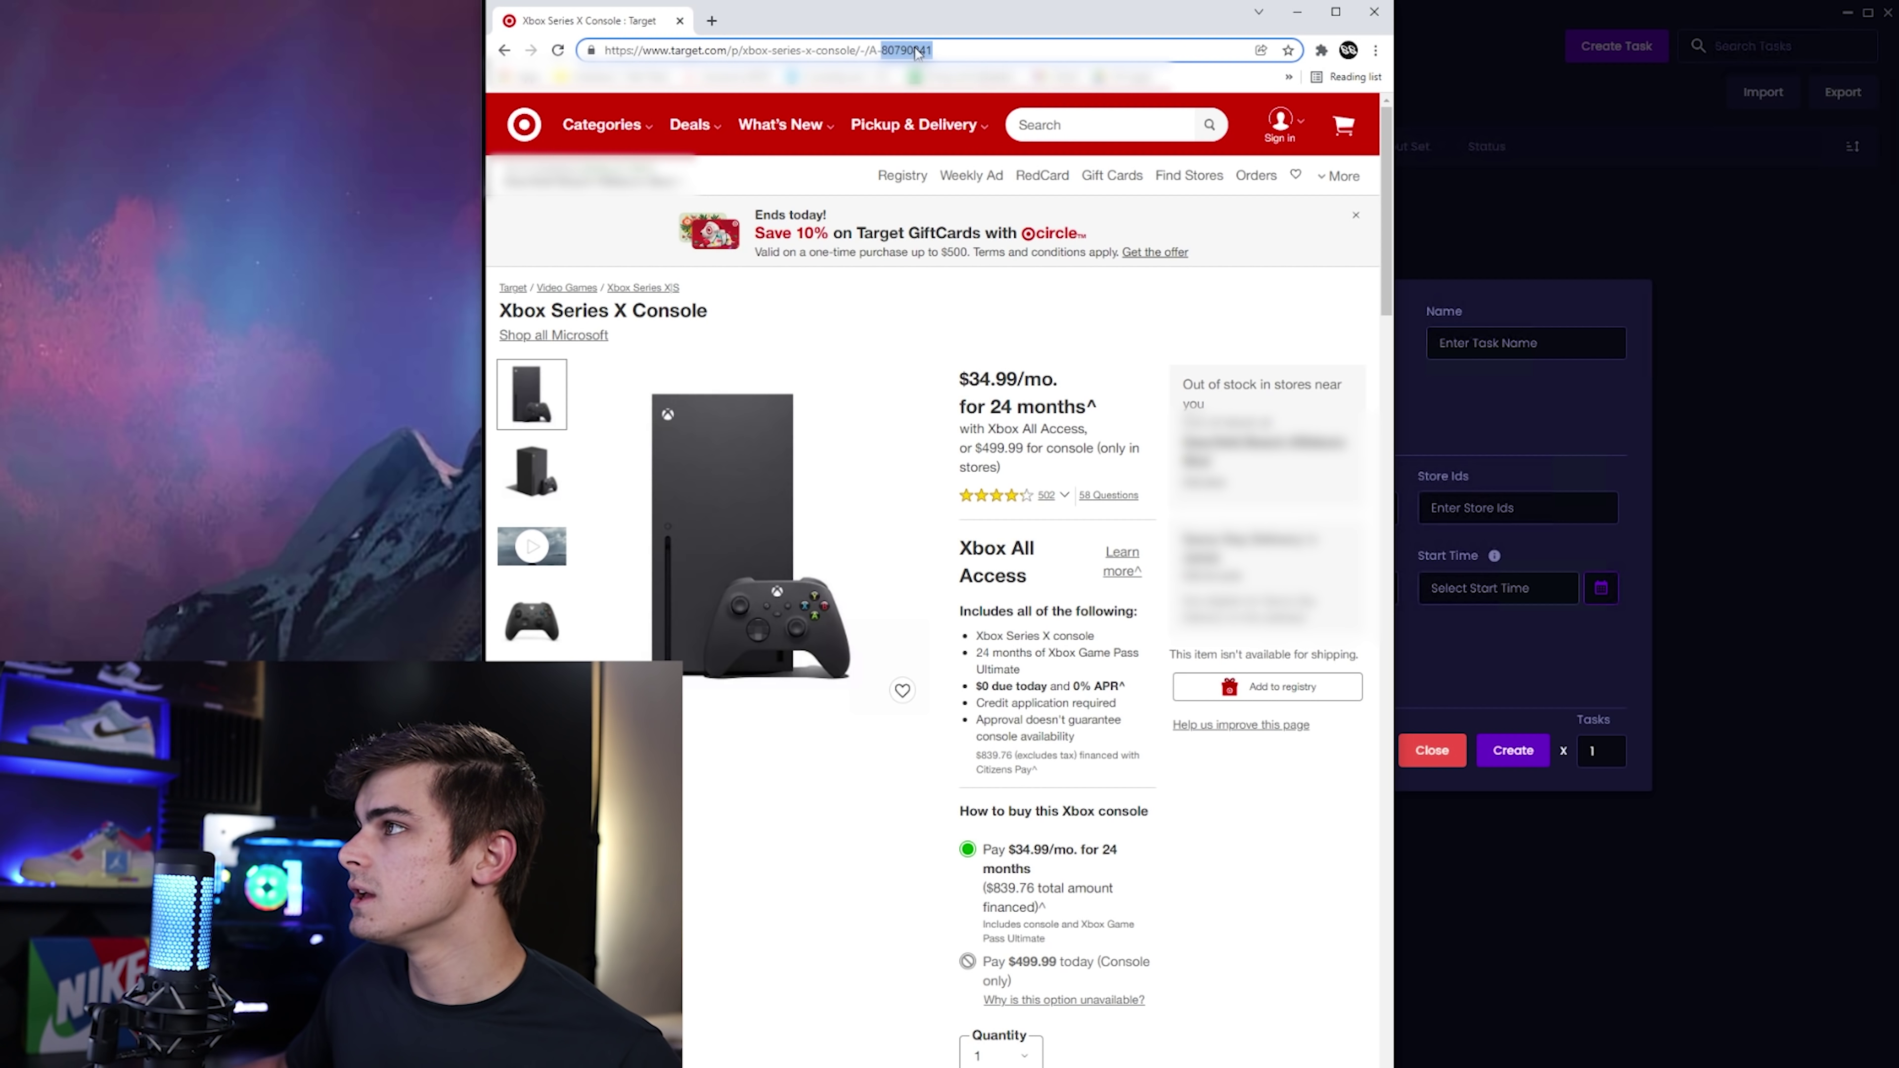
{"action": "left_click", "coordinate": [1479, 304]}
{"action": "left_click", "coordinate": [860, 508]}
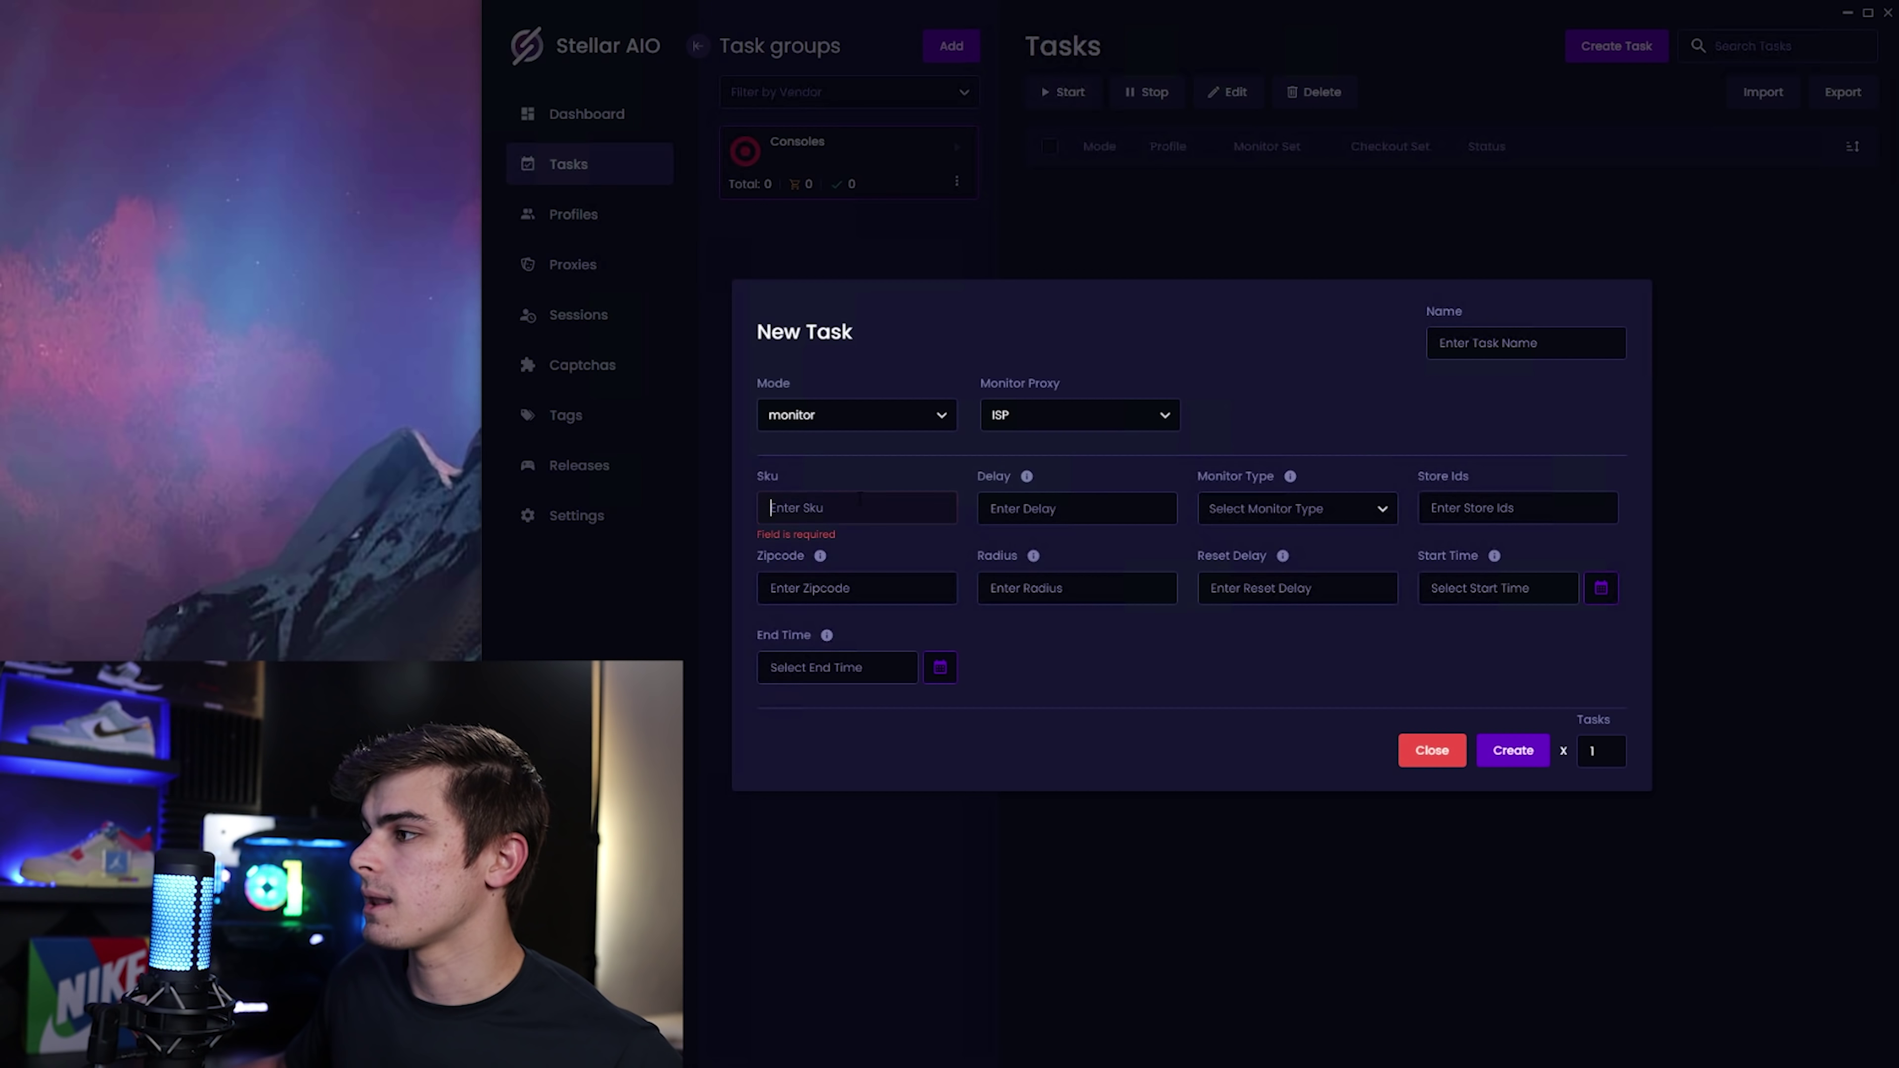
Enter Sku 80790841 and Delay 2000 in the new monitor task.
{"action": "key", "text": "ctrl+v"}
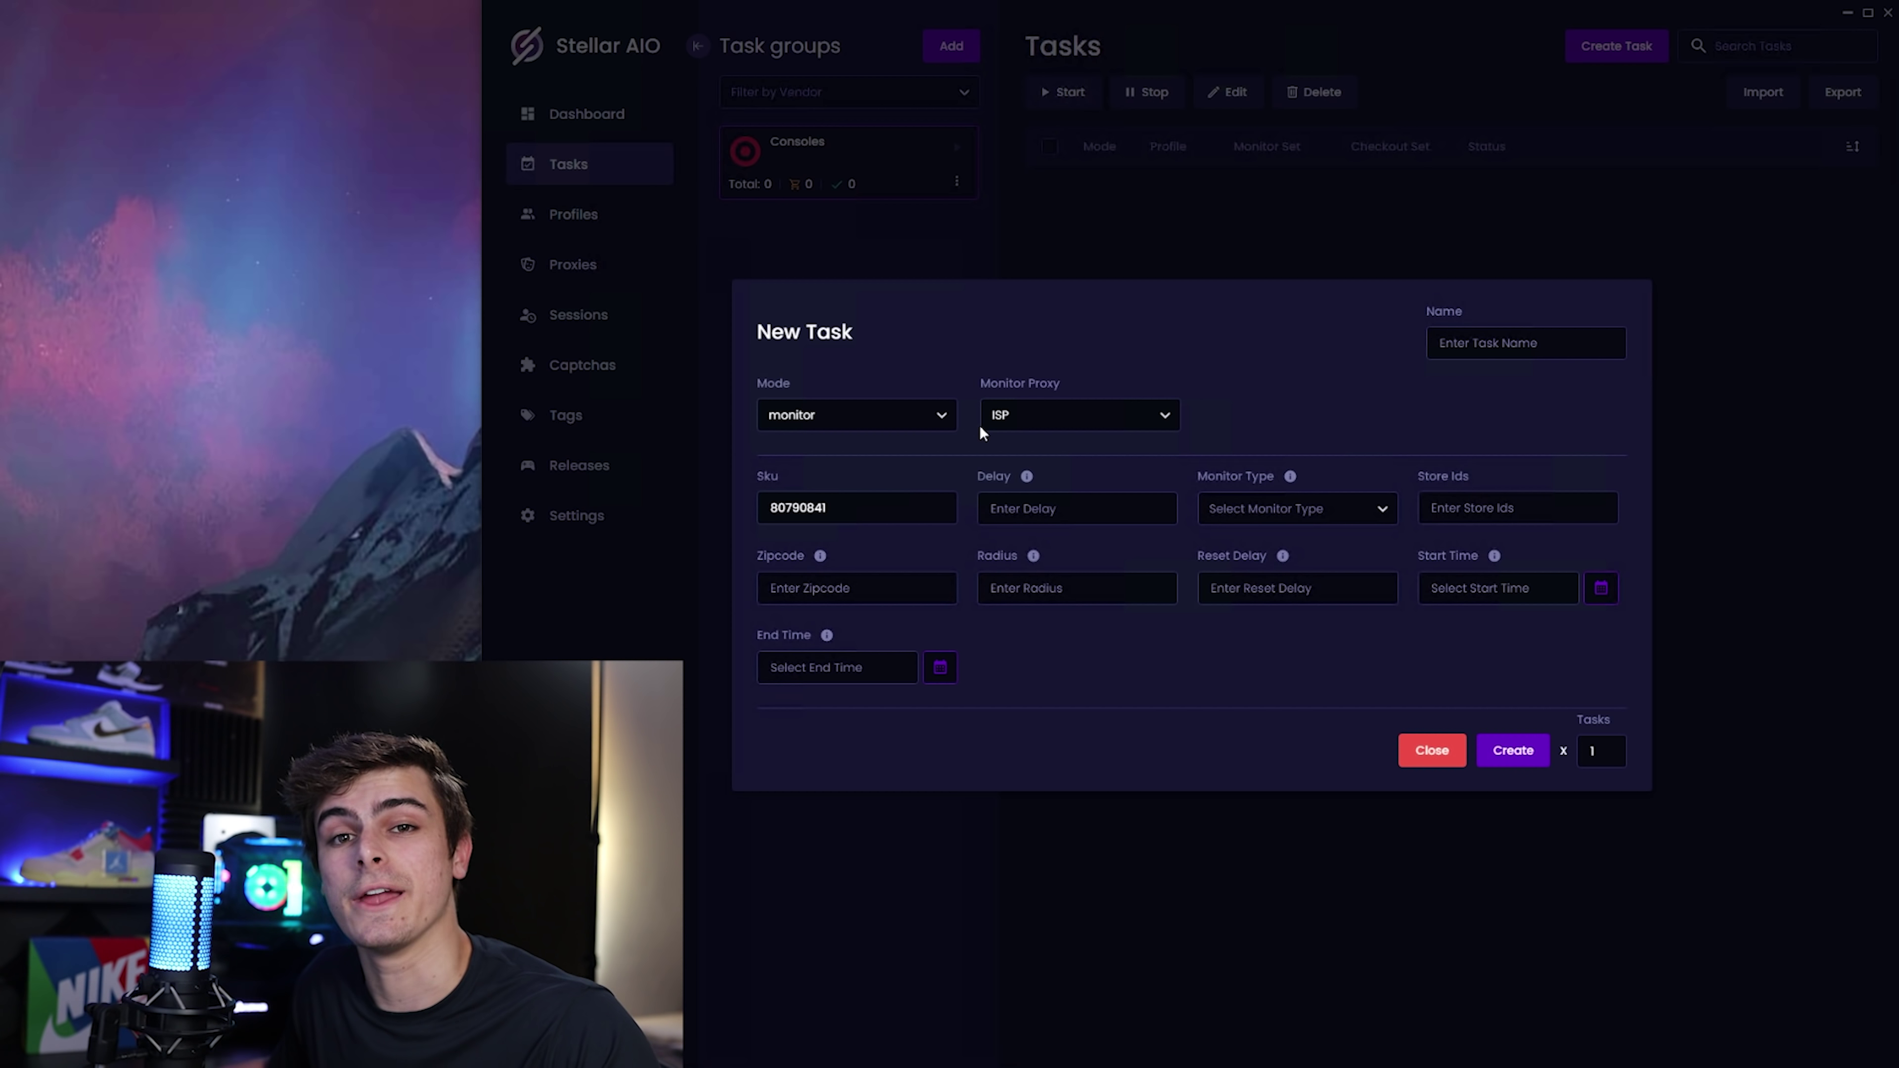
{"action": "left_click", "coordinate": [1061, 521]}
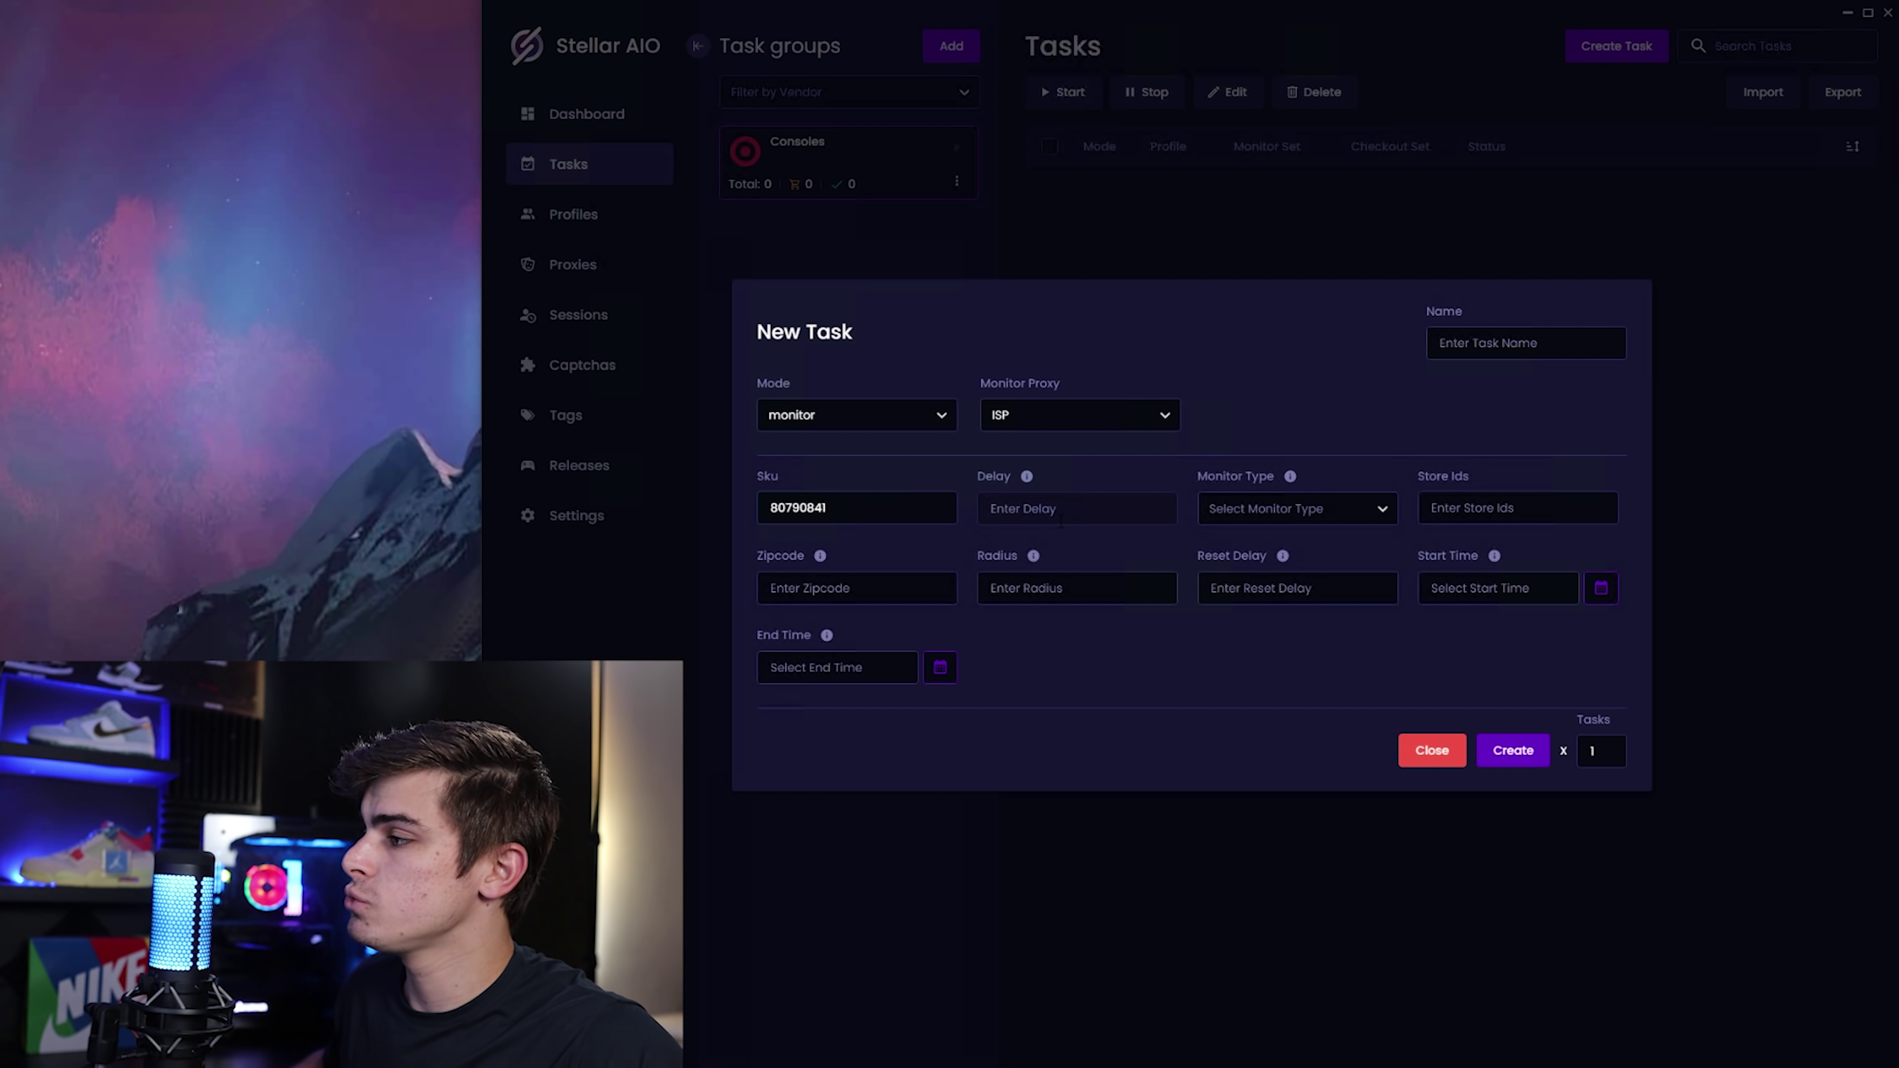
{"action": "type", "text": "2000"}
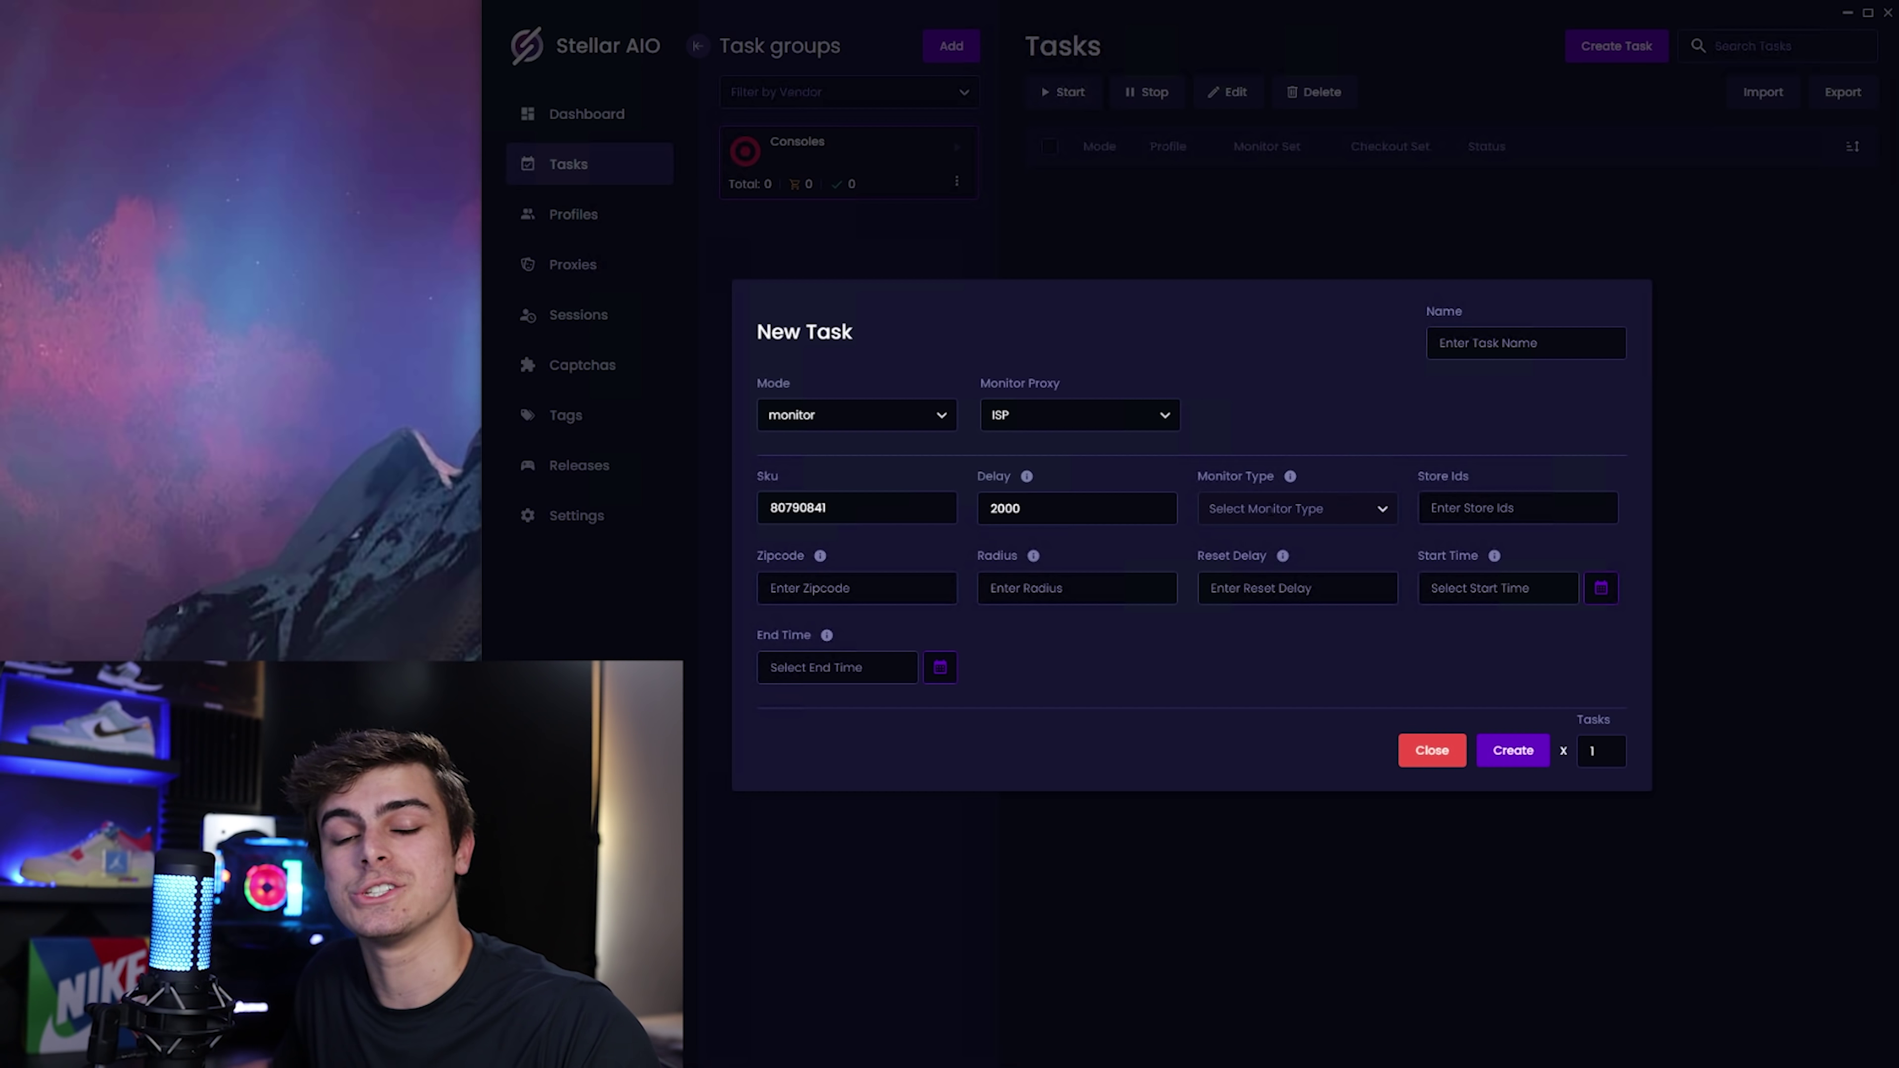
{"action": "left_click", "coordinate": [1271, 509]}
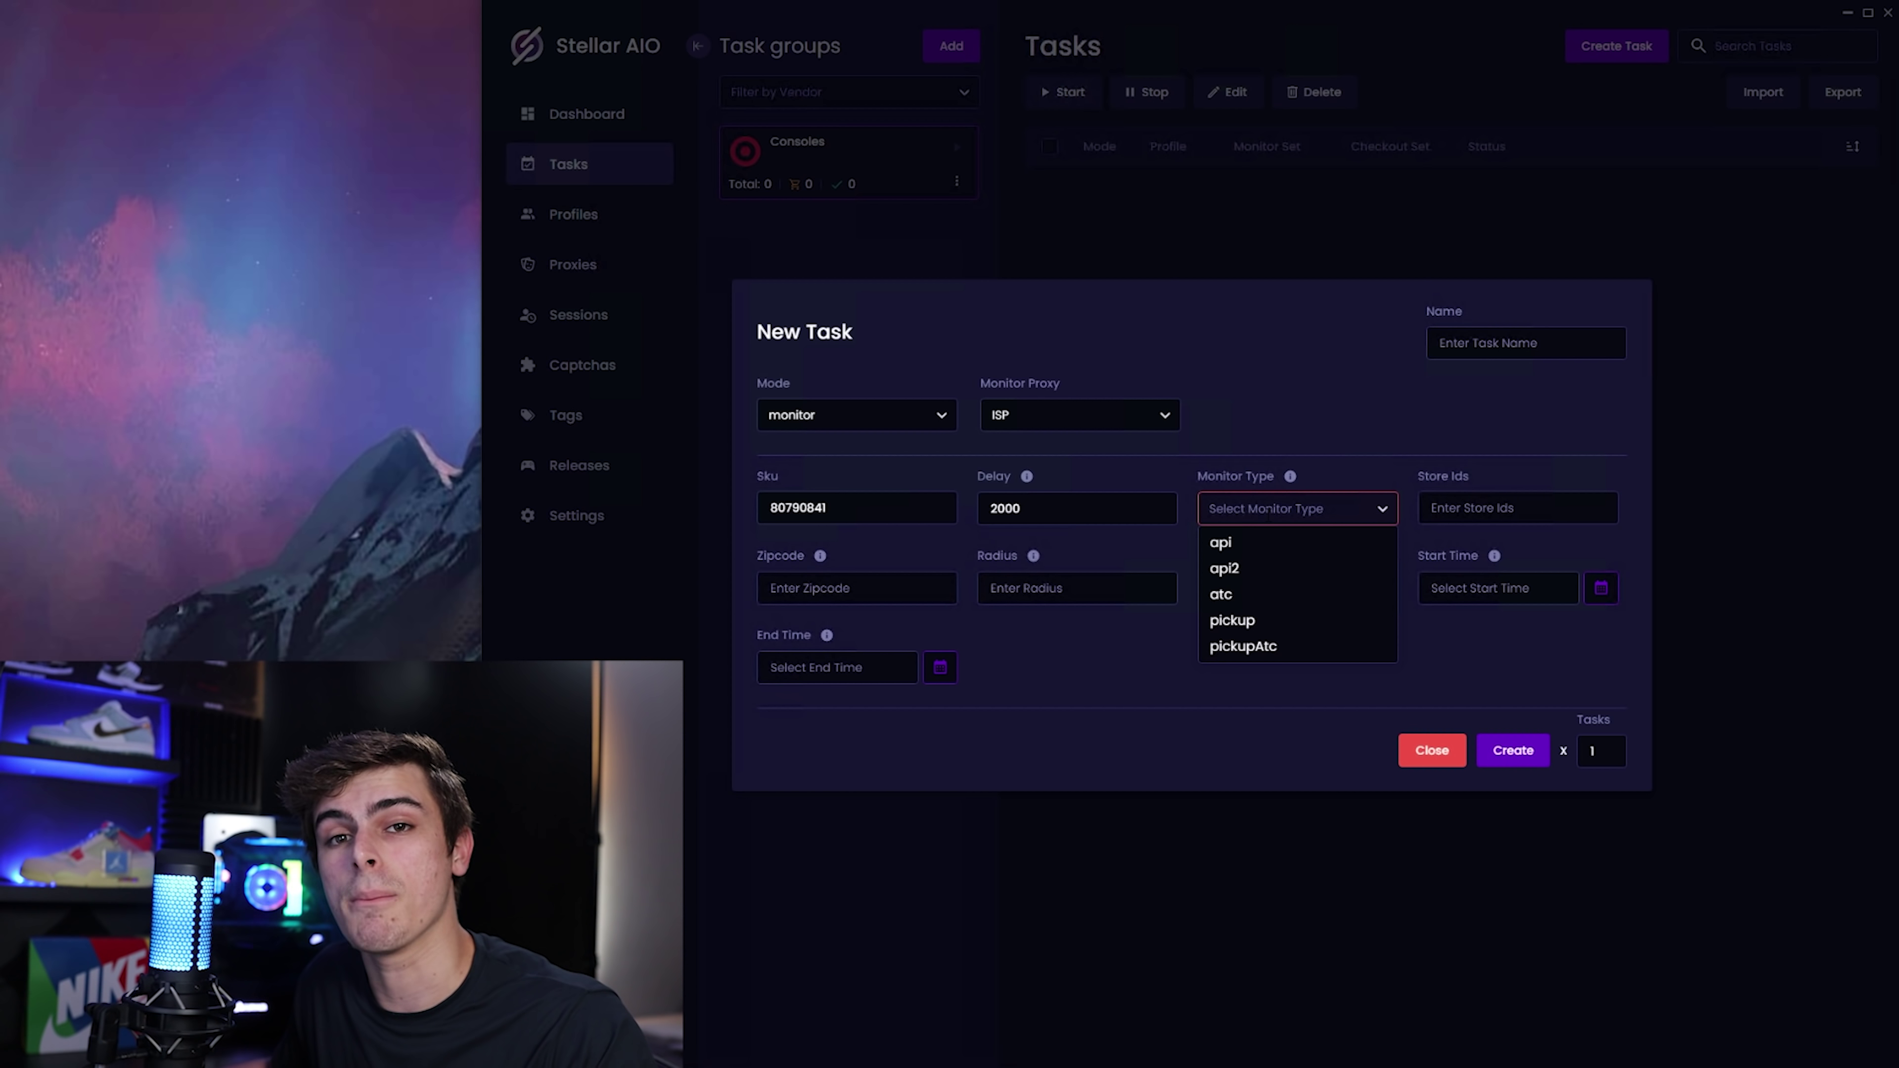
Choose pickup as the task's monitor type.
{"action": "left_click", "coordinate": [1261, 624]}
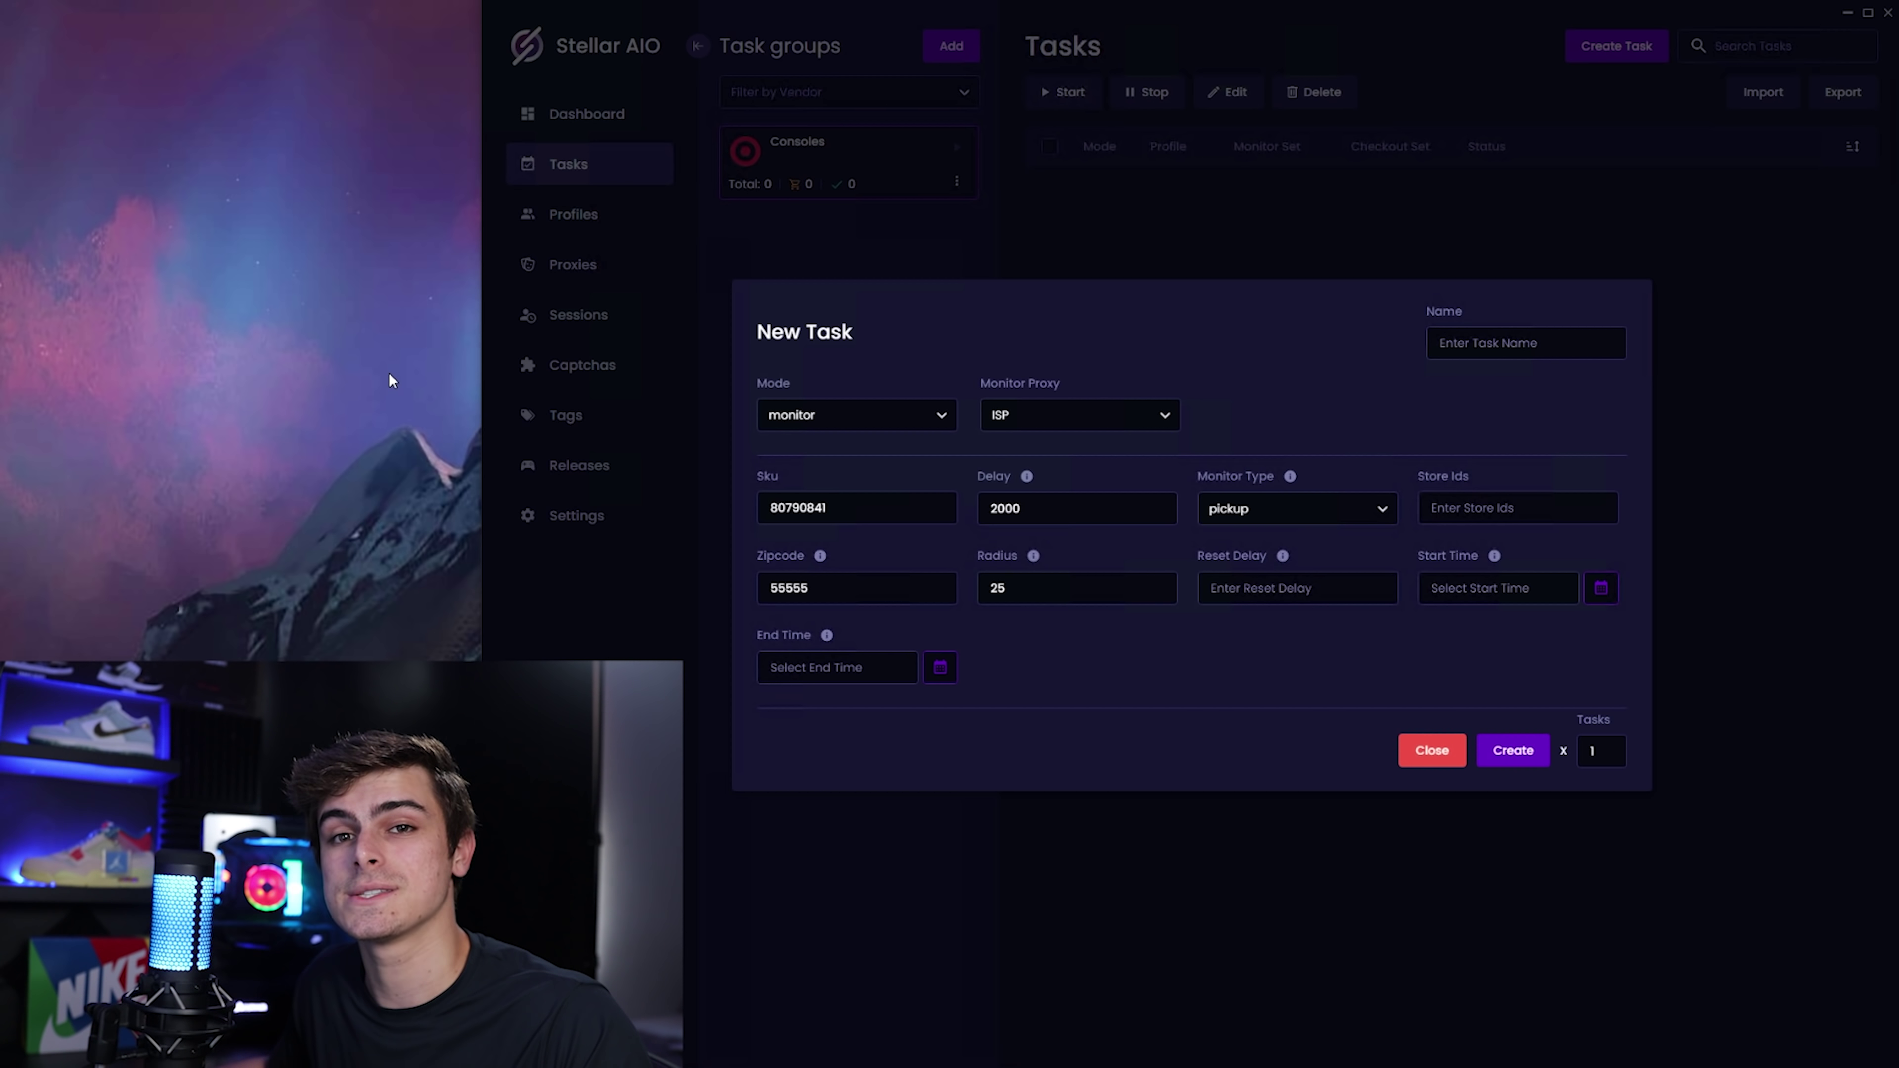
Set the reset delay to 3000 and create the pickup monitor task.
{"action": "left_click", "coordinate": [1297, 588]}
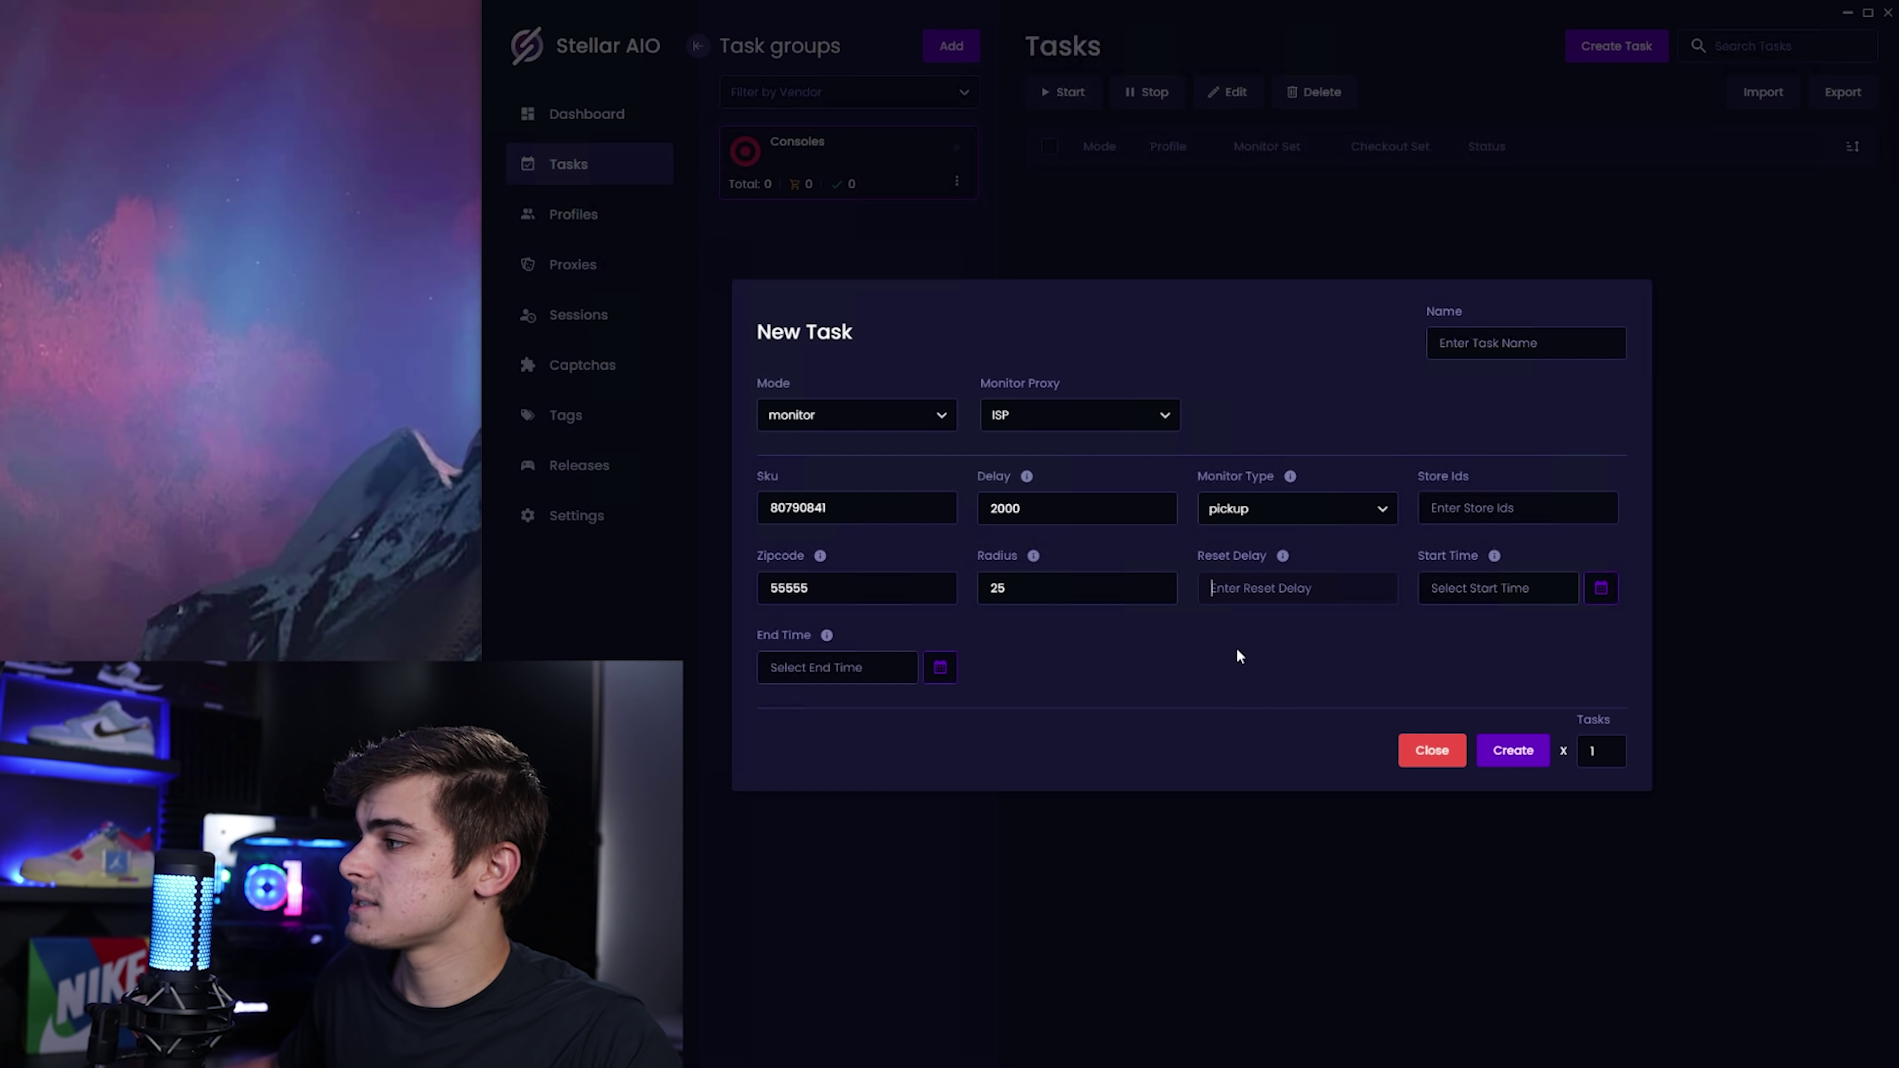
{"action": "type", "text": "3000"}
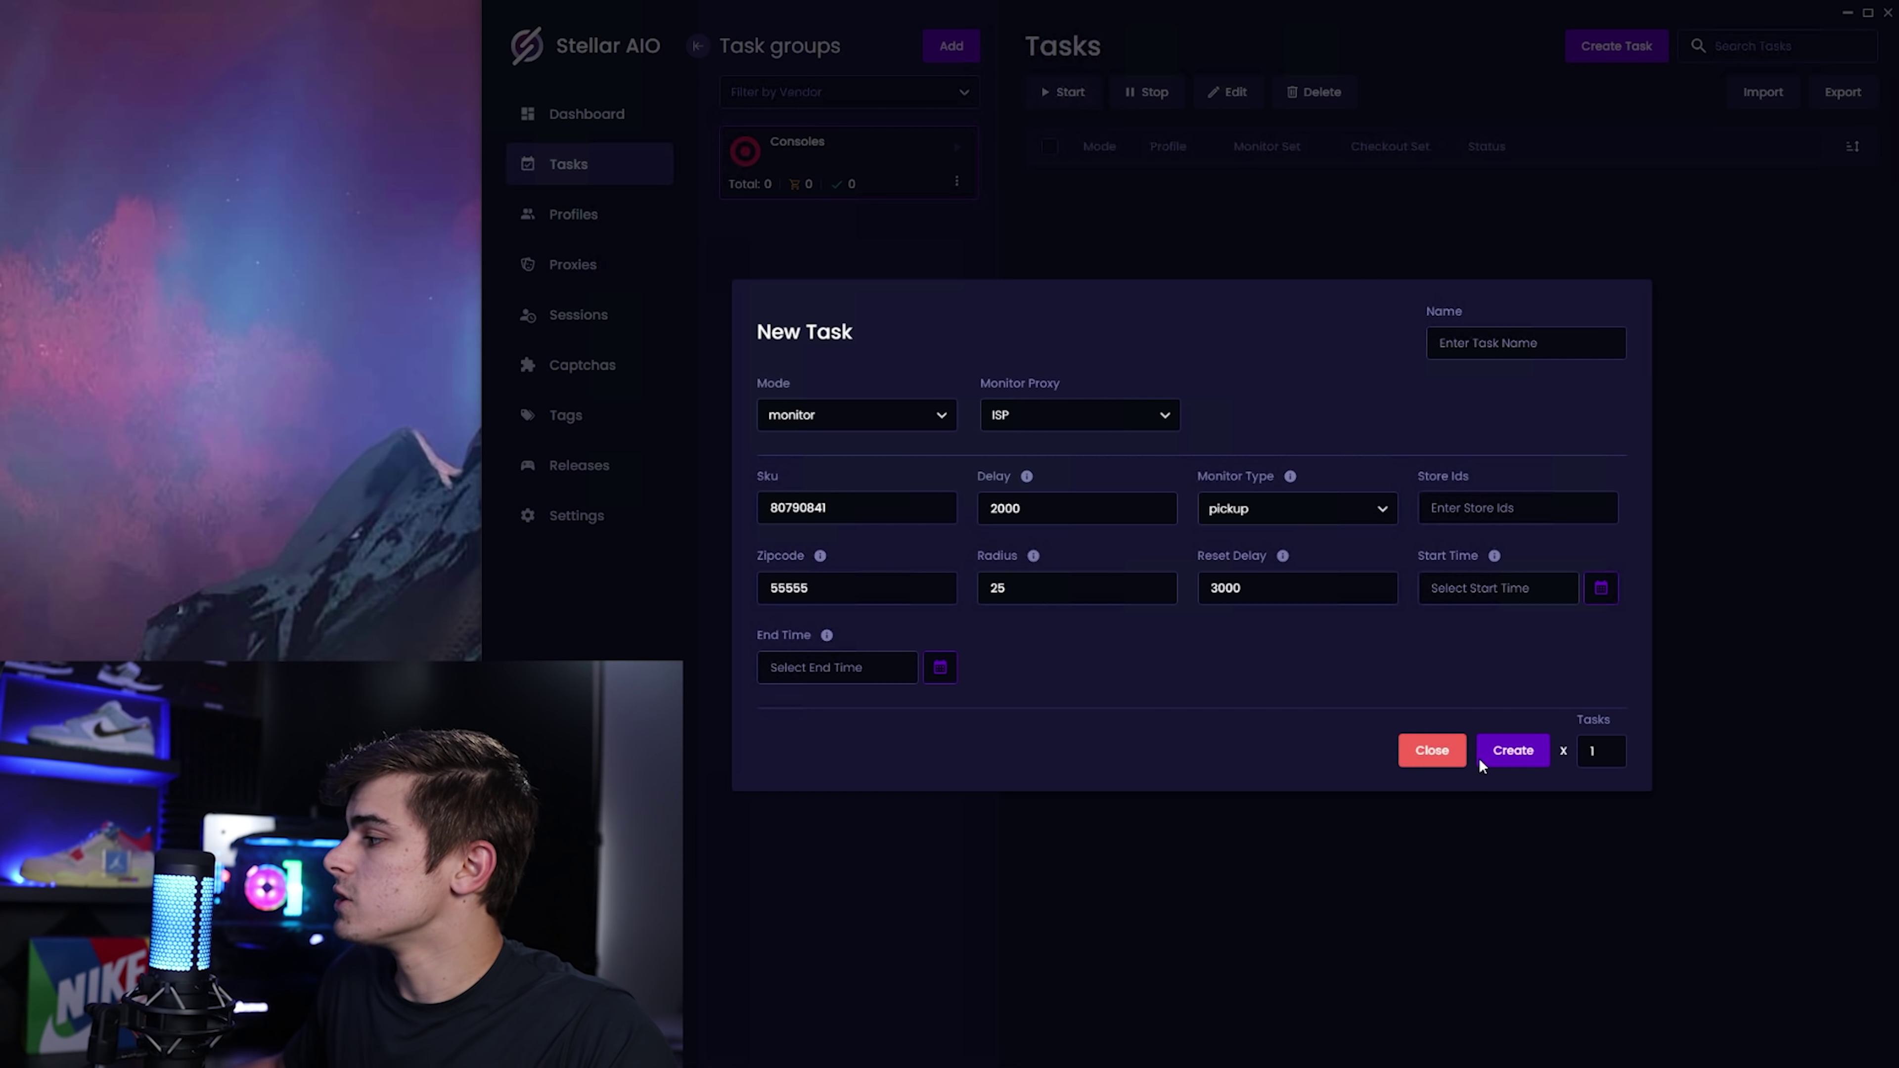
{"action": "left_click", "coordinate": [1515, 752]}
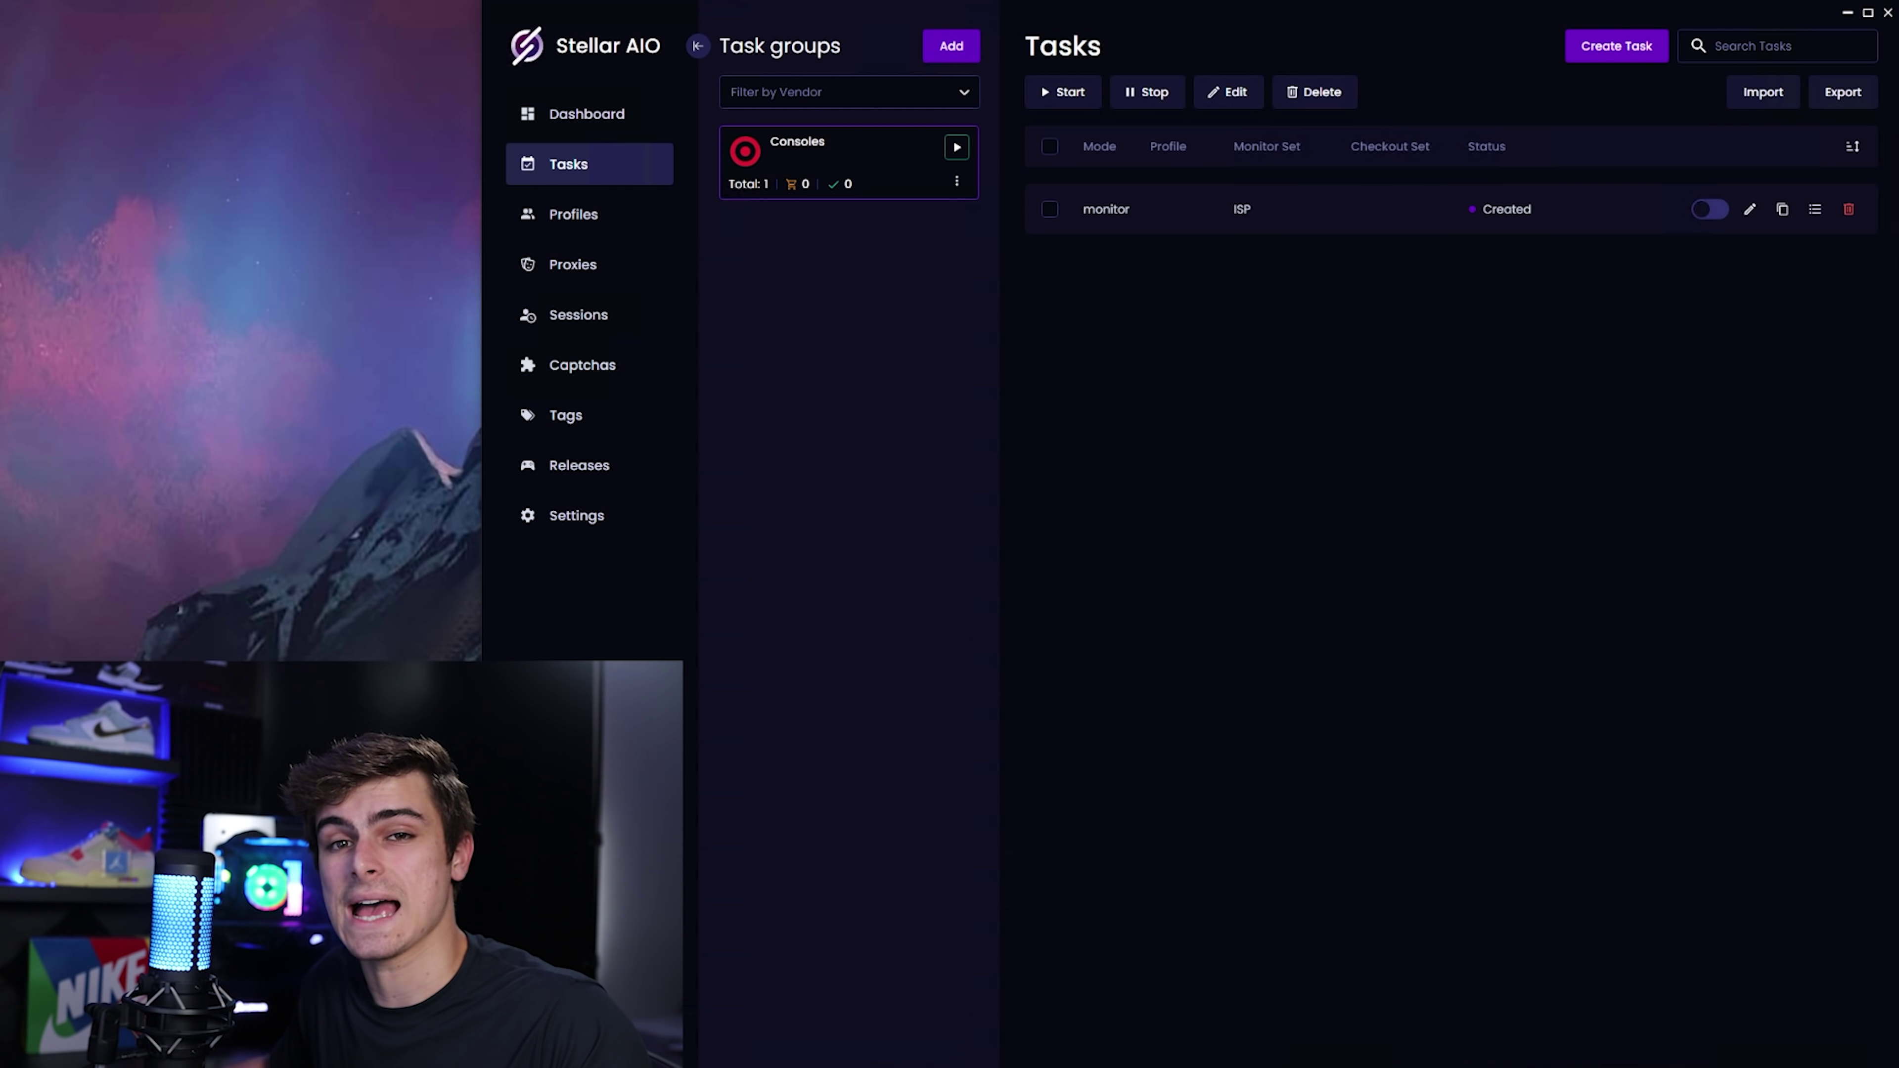
Start another new task and set its mode to monitor.
{"action": "left_click", "coordinate": [1629, 56]}
{"action": "left_click", "coordinate": [822, 538]}
{"action": "left_click", "coordinate": [794, 574]}
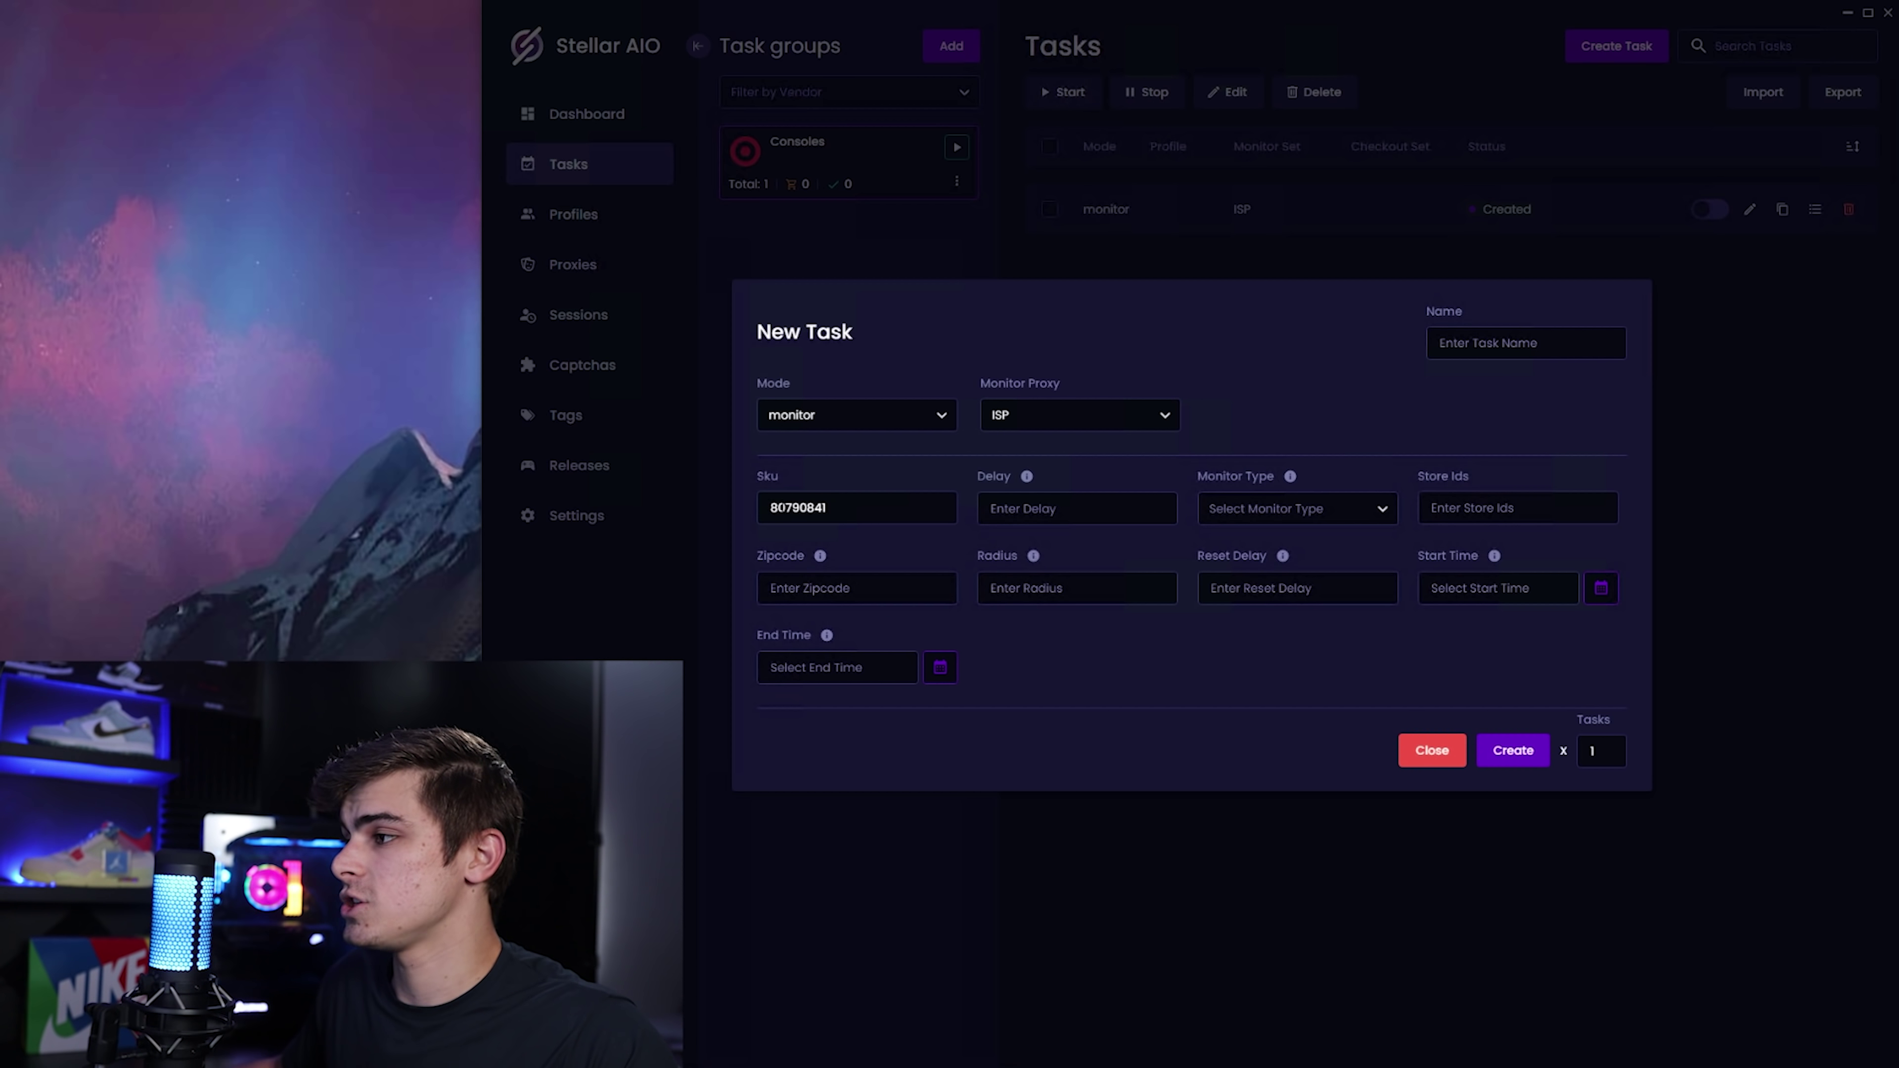
Fill in delay 2000, monitor type atc and reset delay 3000, then close the form unsaved.
{"action": "left_click", "coordinate": [1076, 509]}
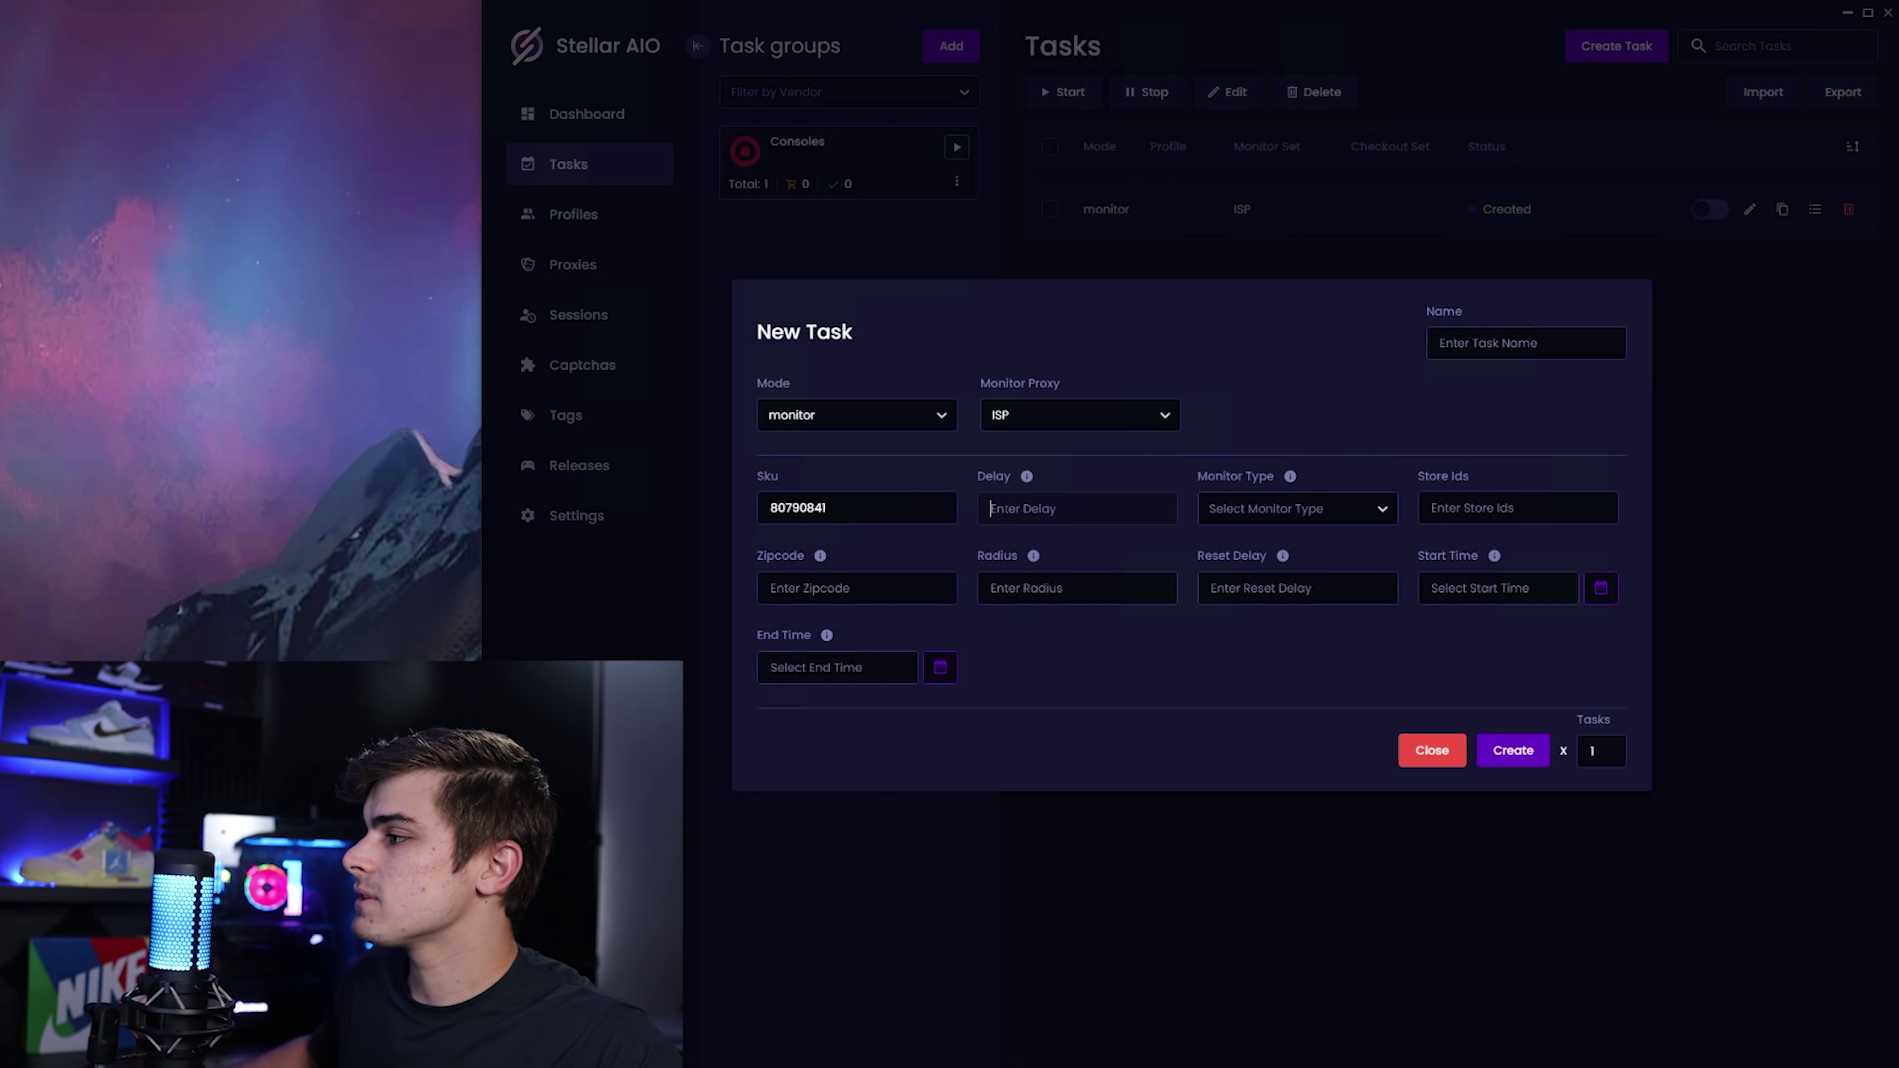
{"action": "type", "text": "2000"}
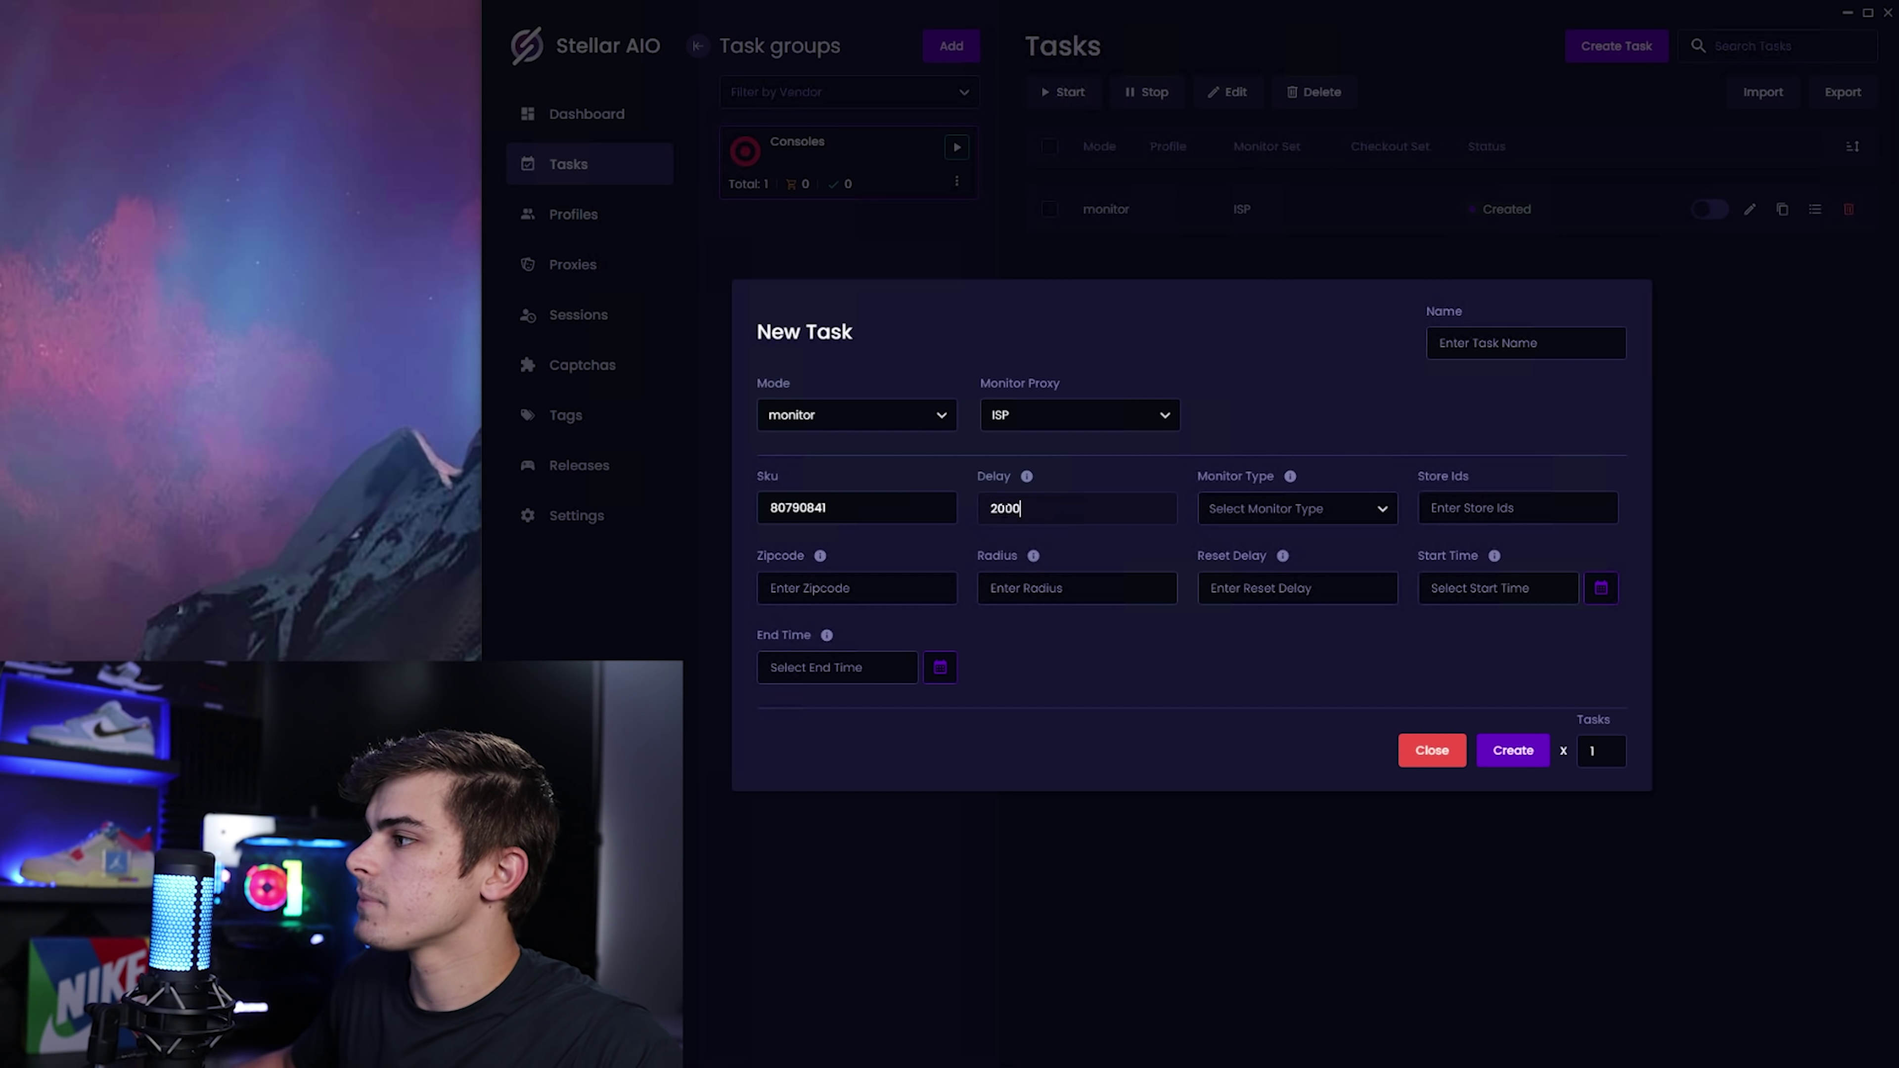
{"action": "left_click", "coordinate": [1285, 509]}
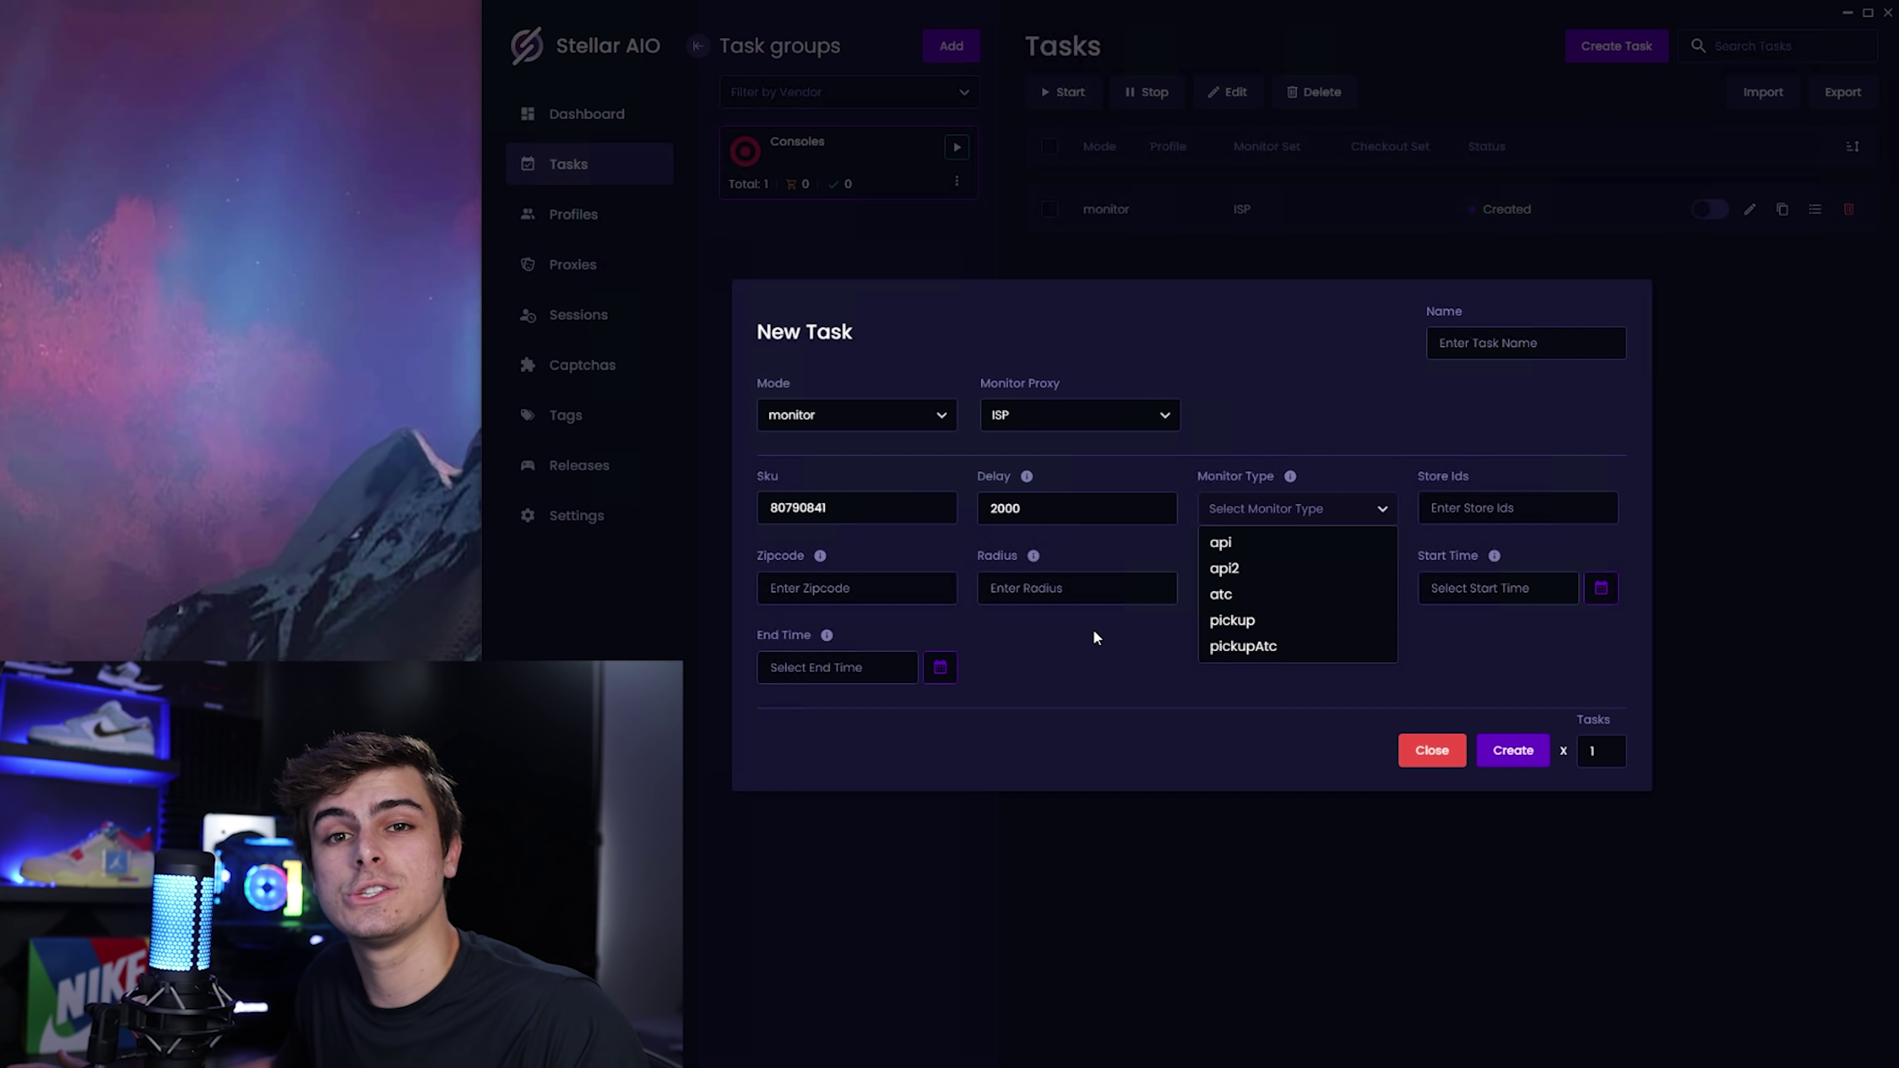
{"action": "left_click", "coordinate": [1254, 594]}
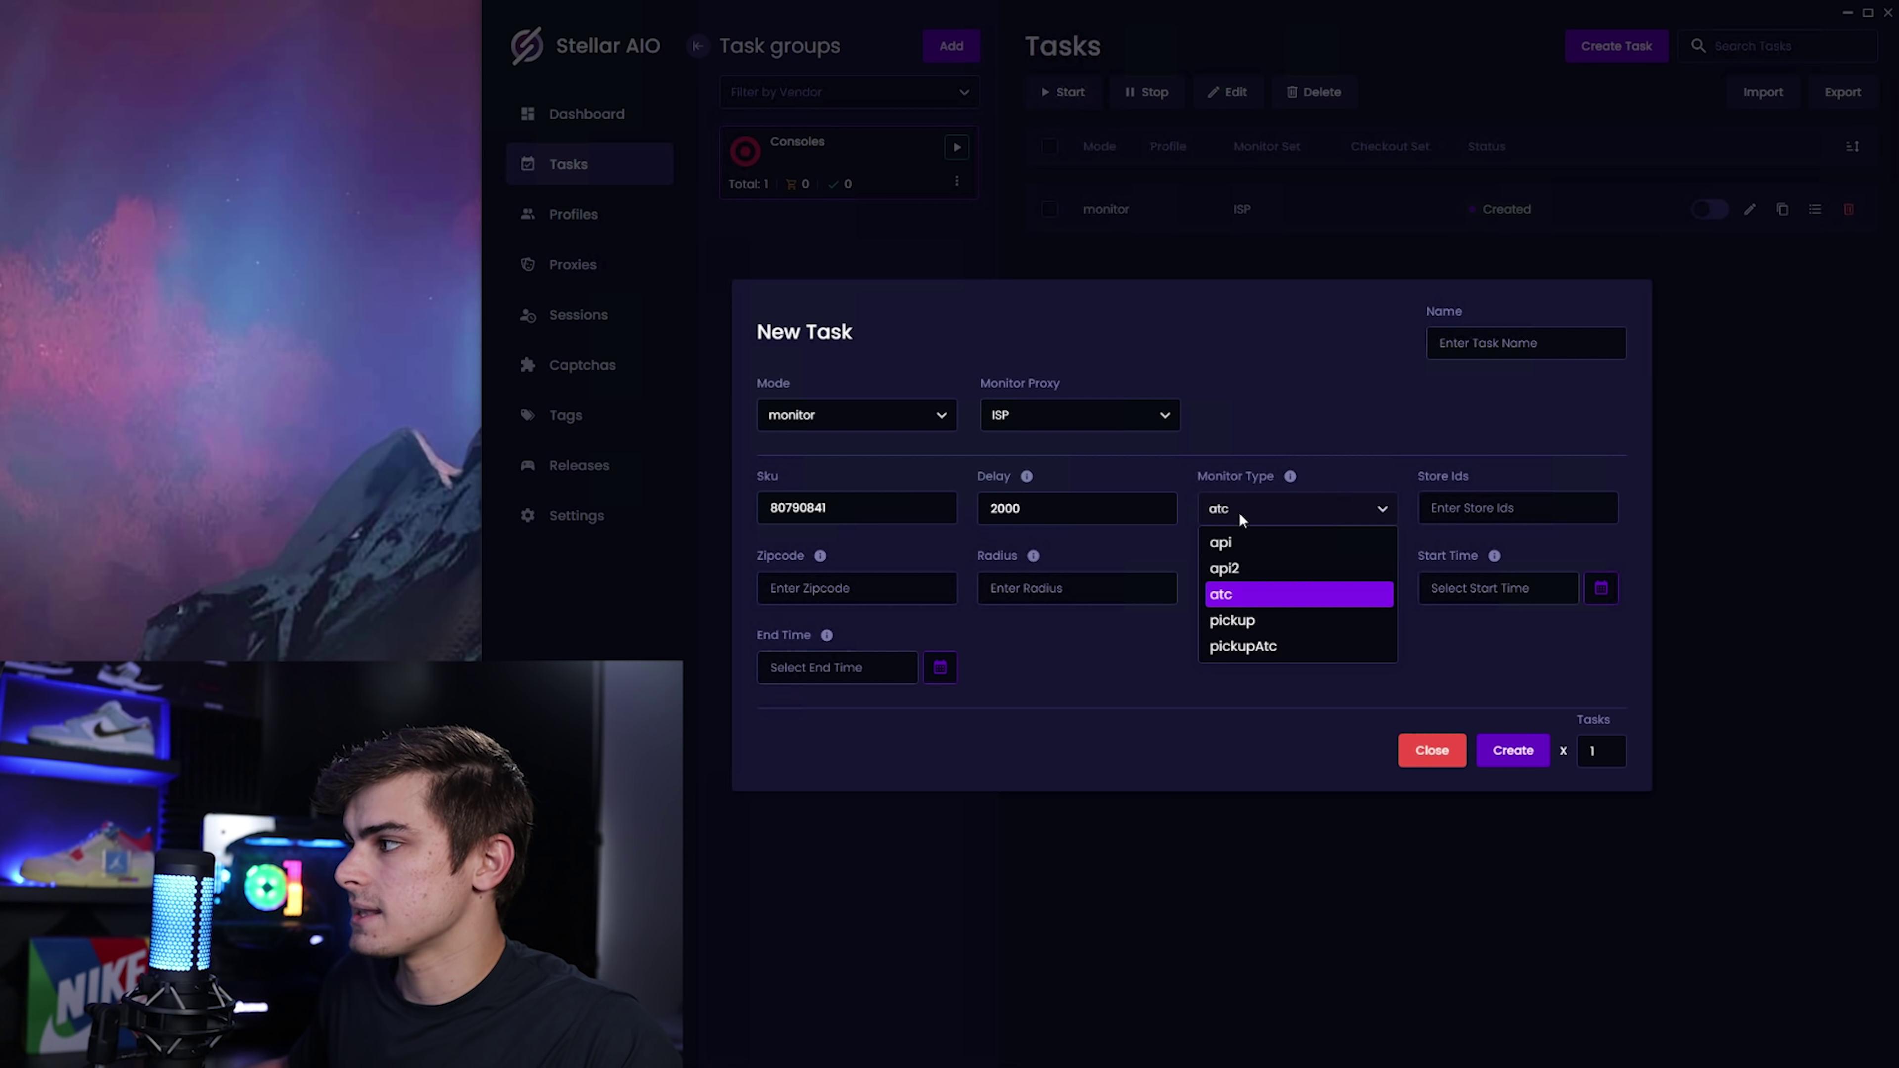
{"action": "left_click", "coordinate": [1249, 541]}
{"action": "left_click", "coordinate": [1249, 510]}
{"action": "left_click", "coordinate": [1241, 594]}
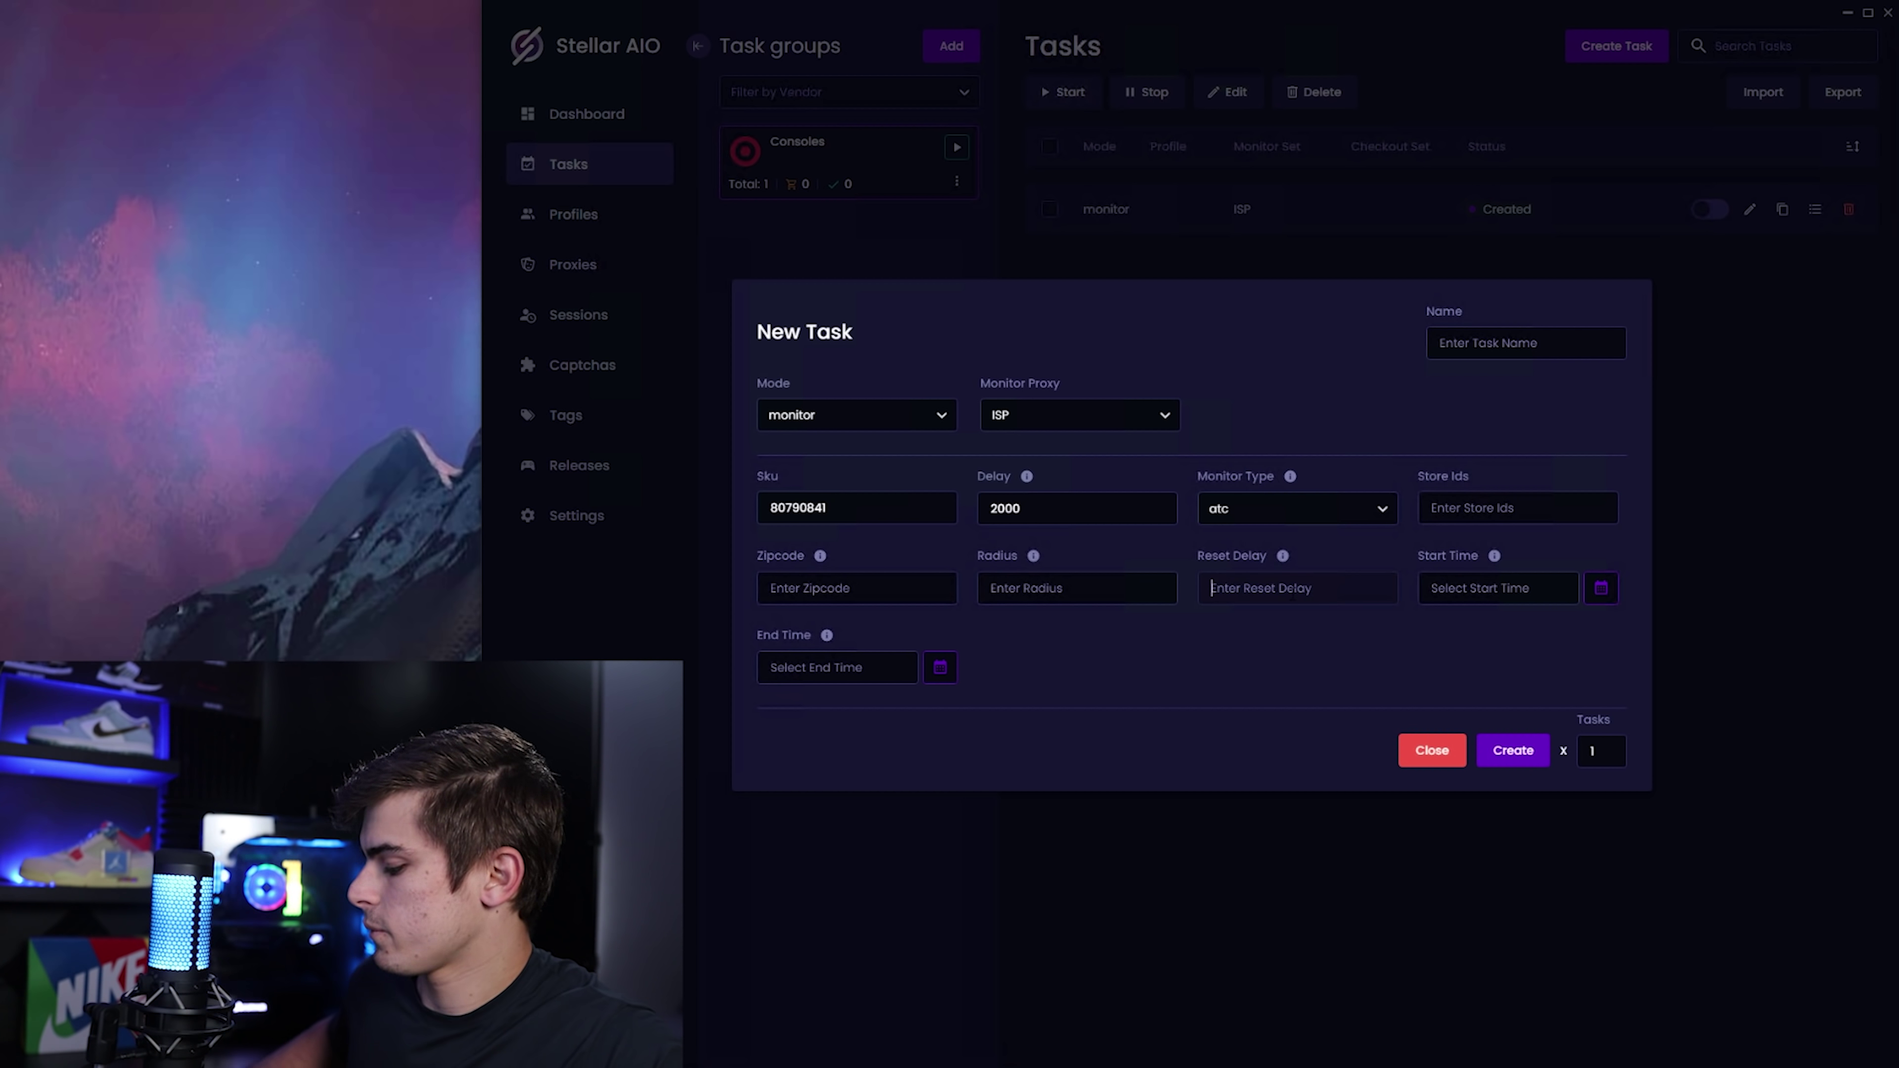
{"action": "type", "text": "3000"}
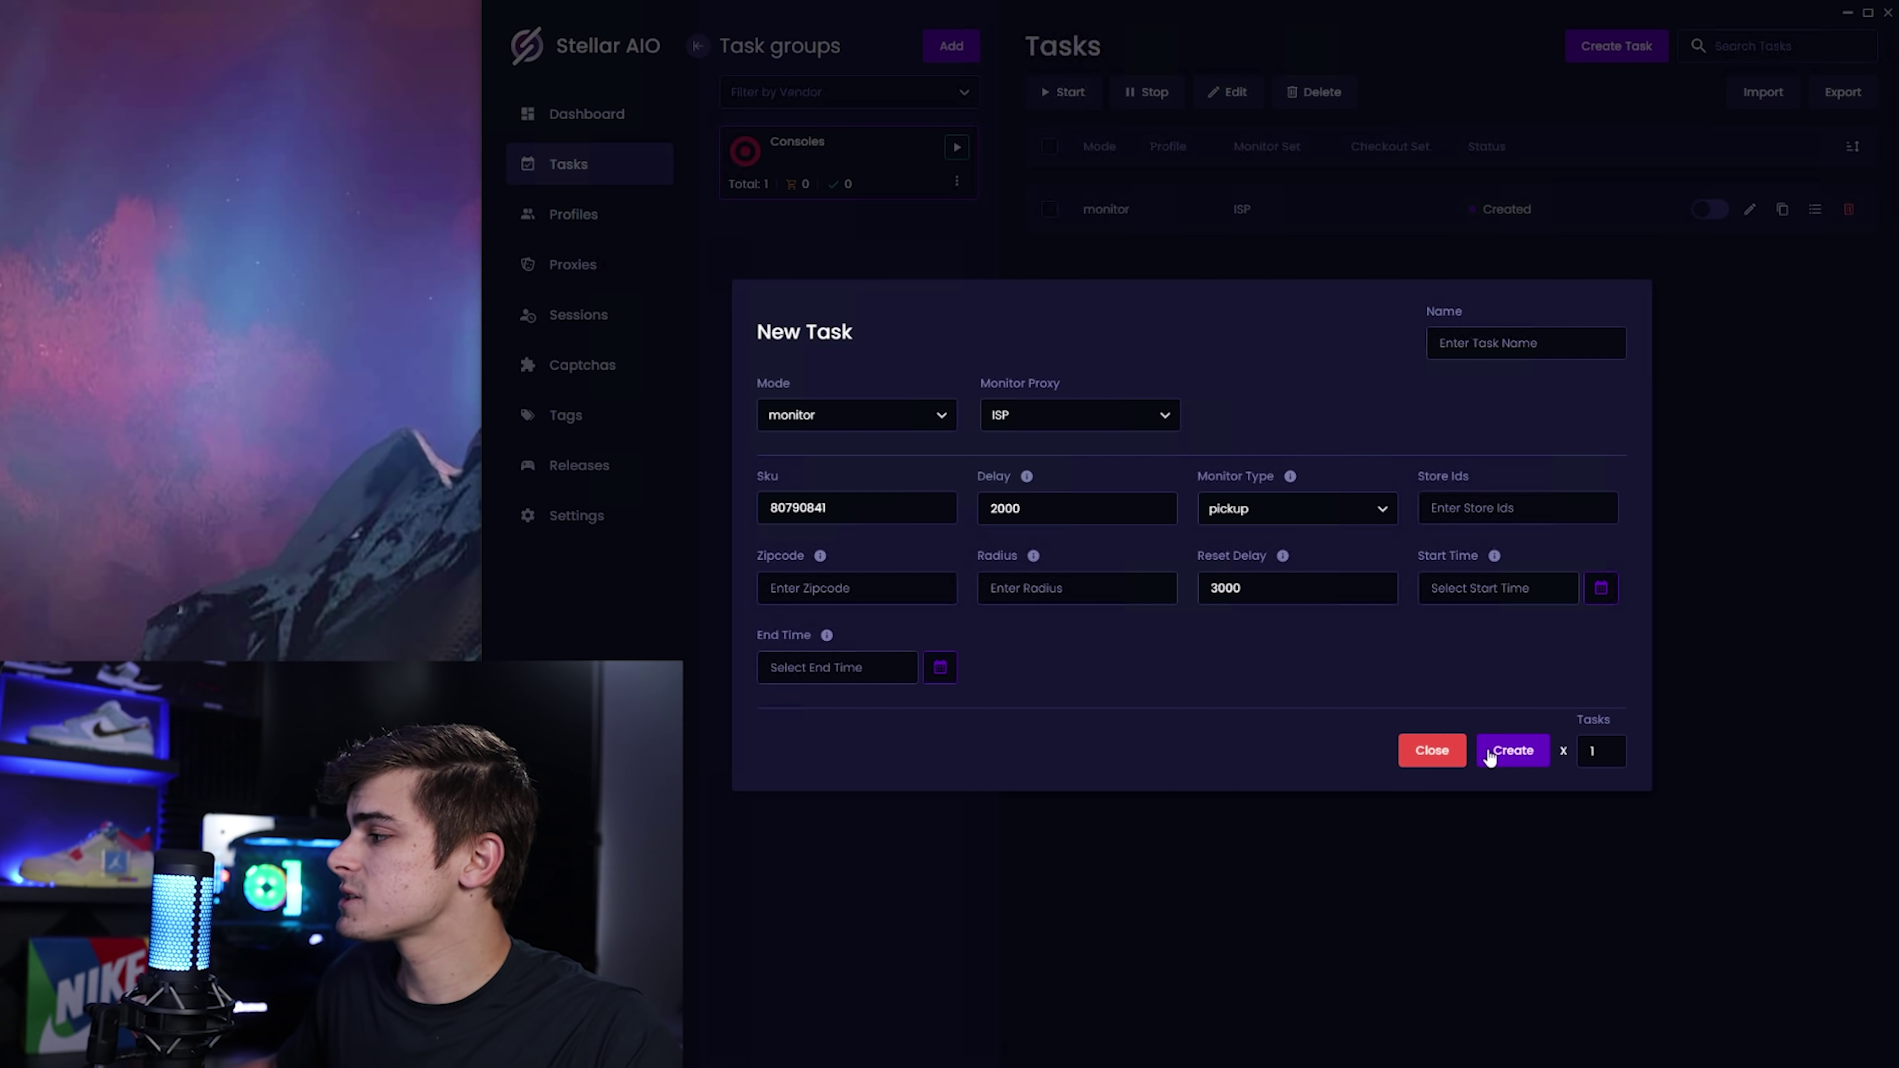
{"action": "left_click", "coordinate": [1432, 751]}
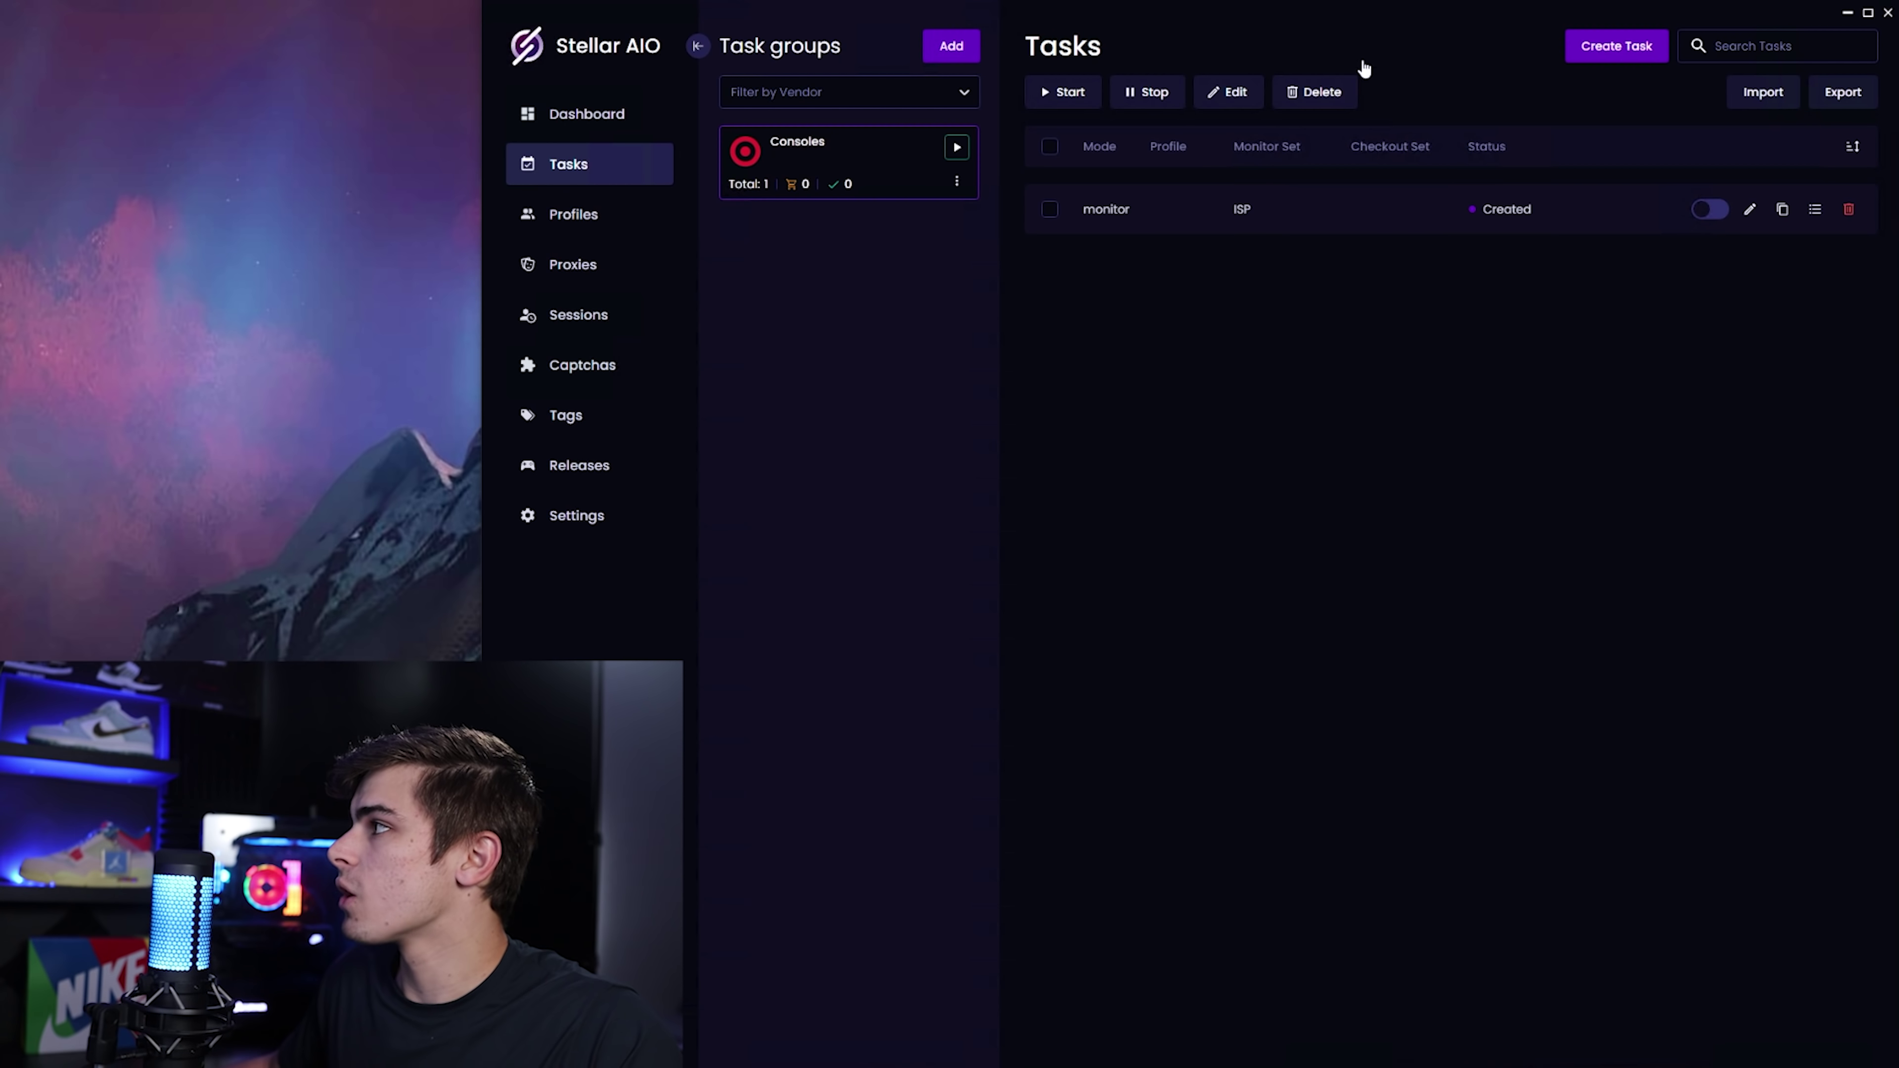
Start a third new task and show the monitor, safe and hype2 mode choices.
{"action": "left_click", "coordinate": [1616, 45]}
{"action": "left_click", "coordinate": [881, 533]}
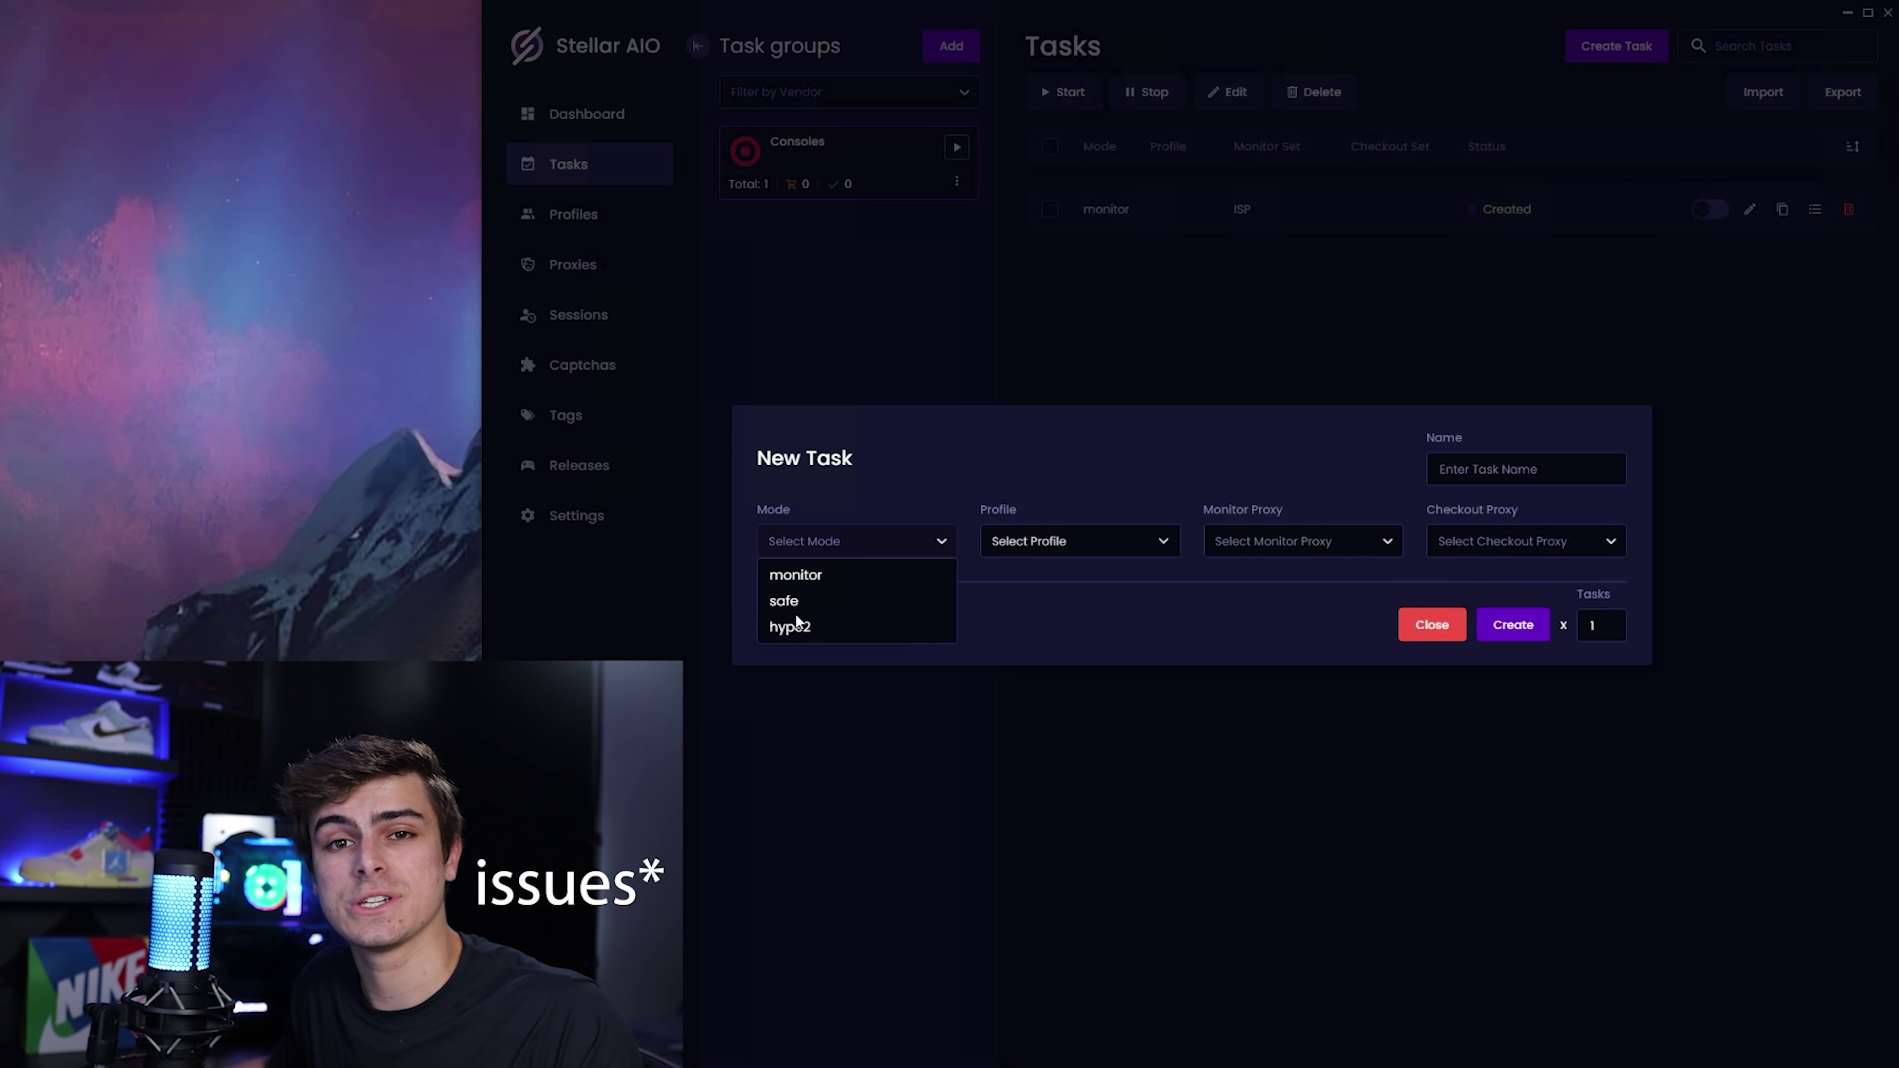
Choose hype2 mode with pickup fulfillment and paste SKU 80790841.
{"action": "left_click", "coordinate": [826, 623]}
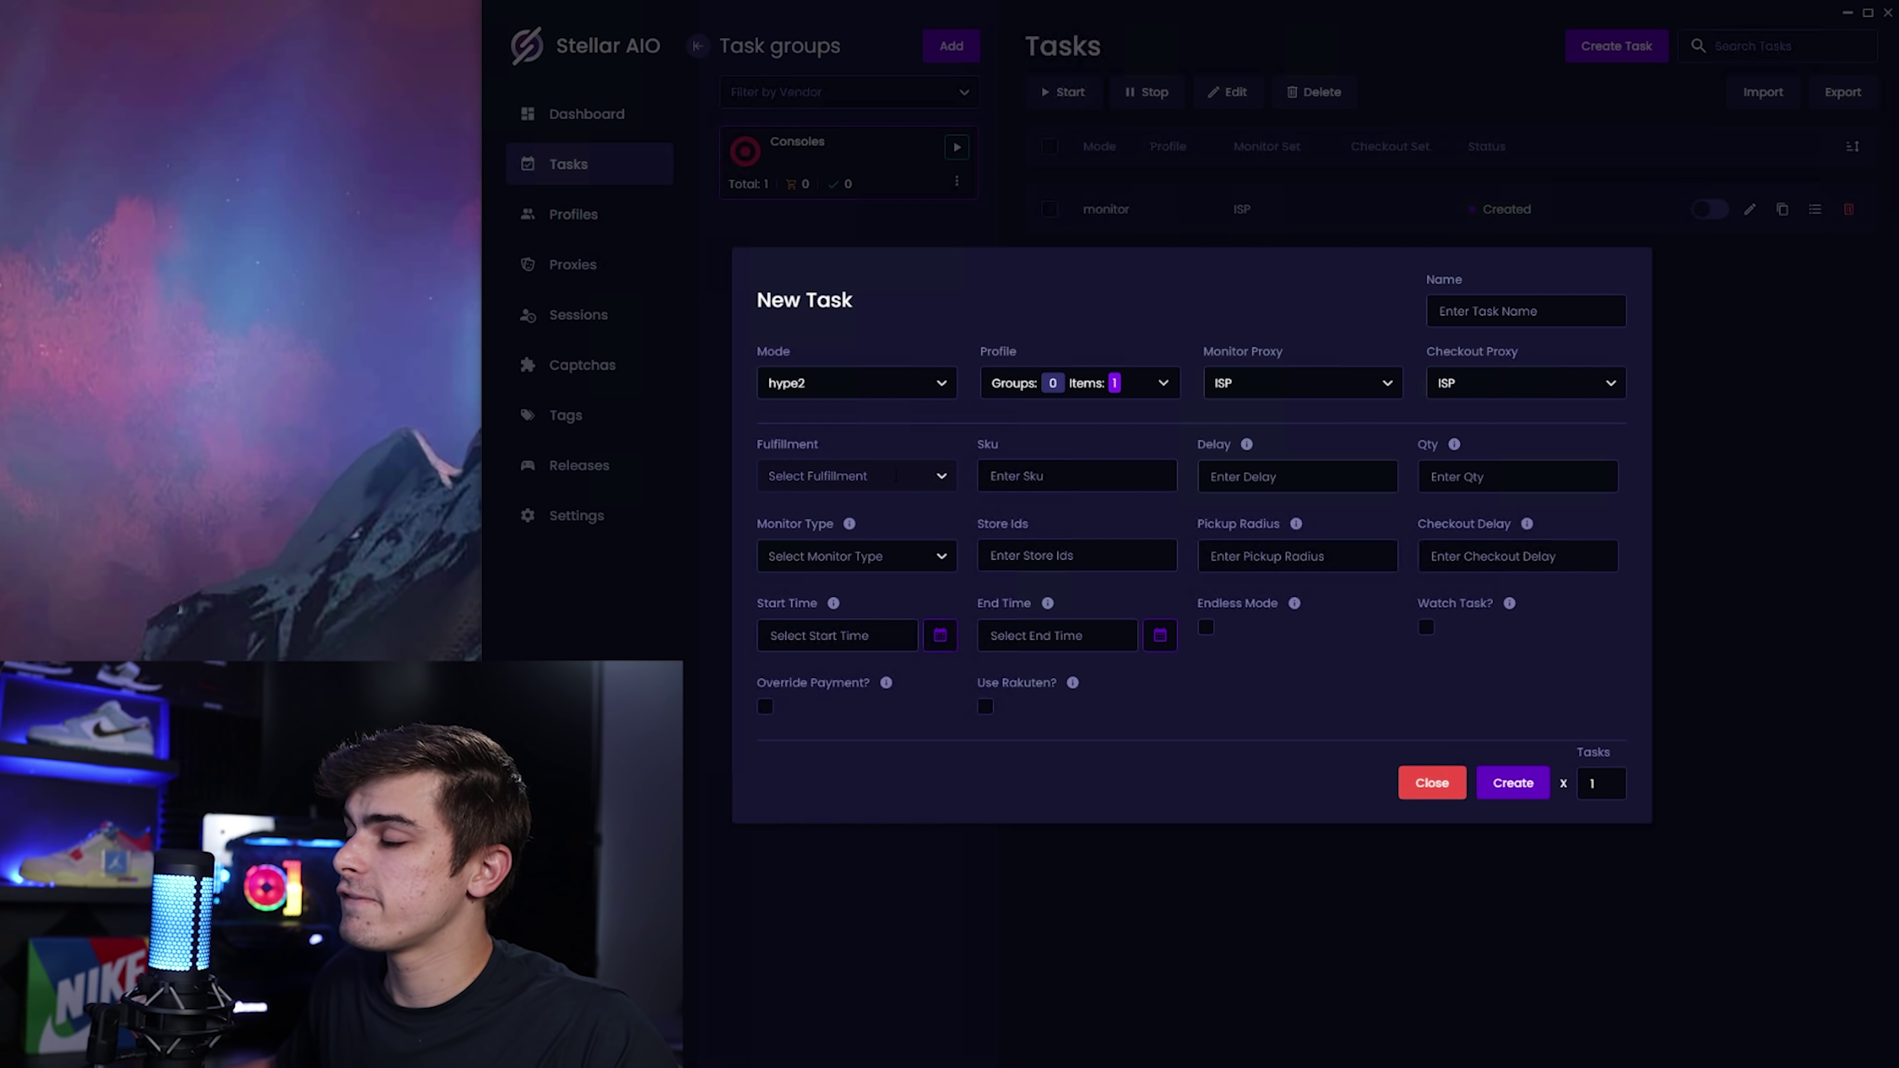
{"action": "left_click", "coordinate": [896, 476]}
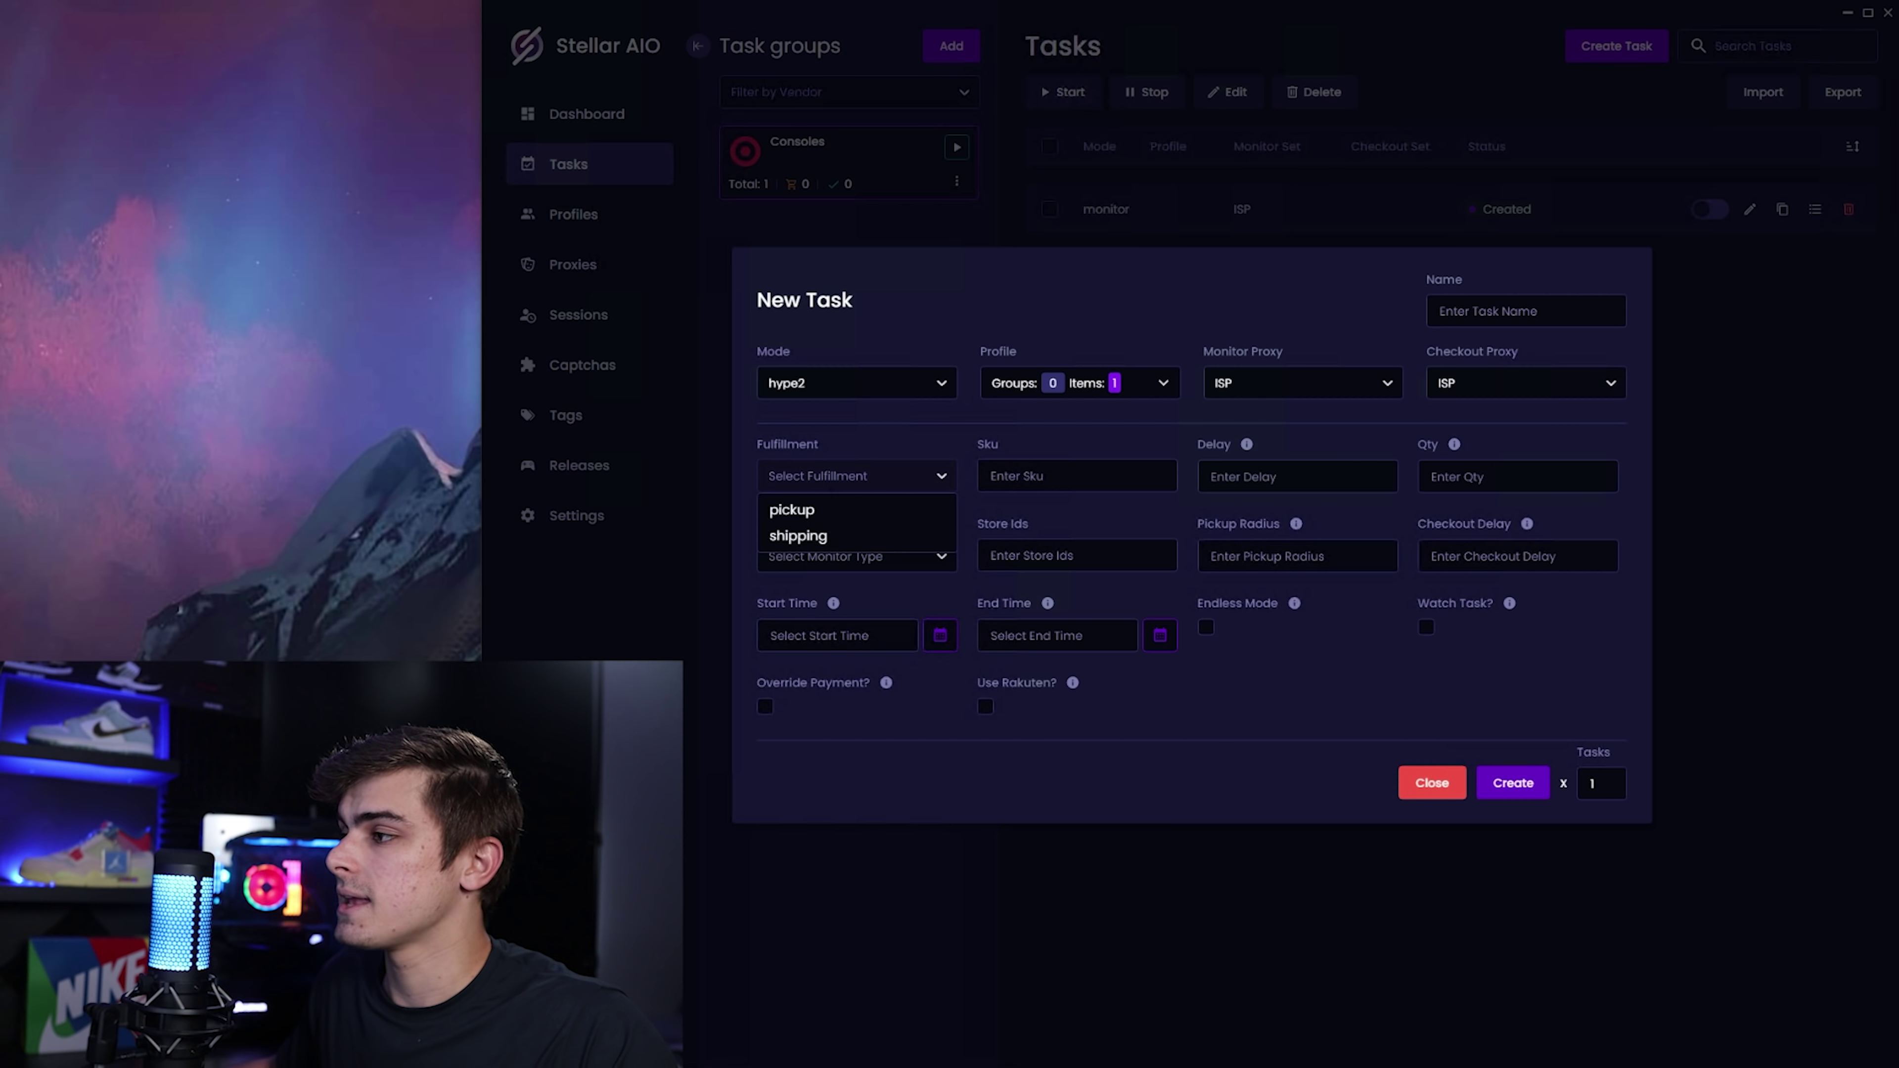
{"action": "left_click", "coordinate": [814, 511]}
{"action": "left_click", "coordinate": [1088, 474]}
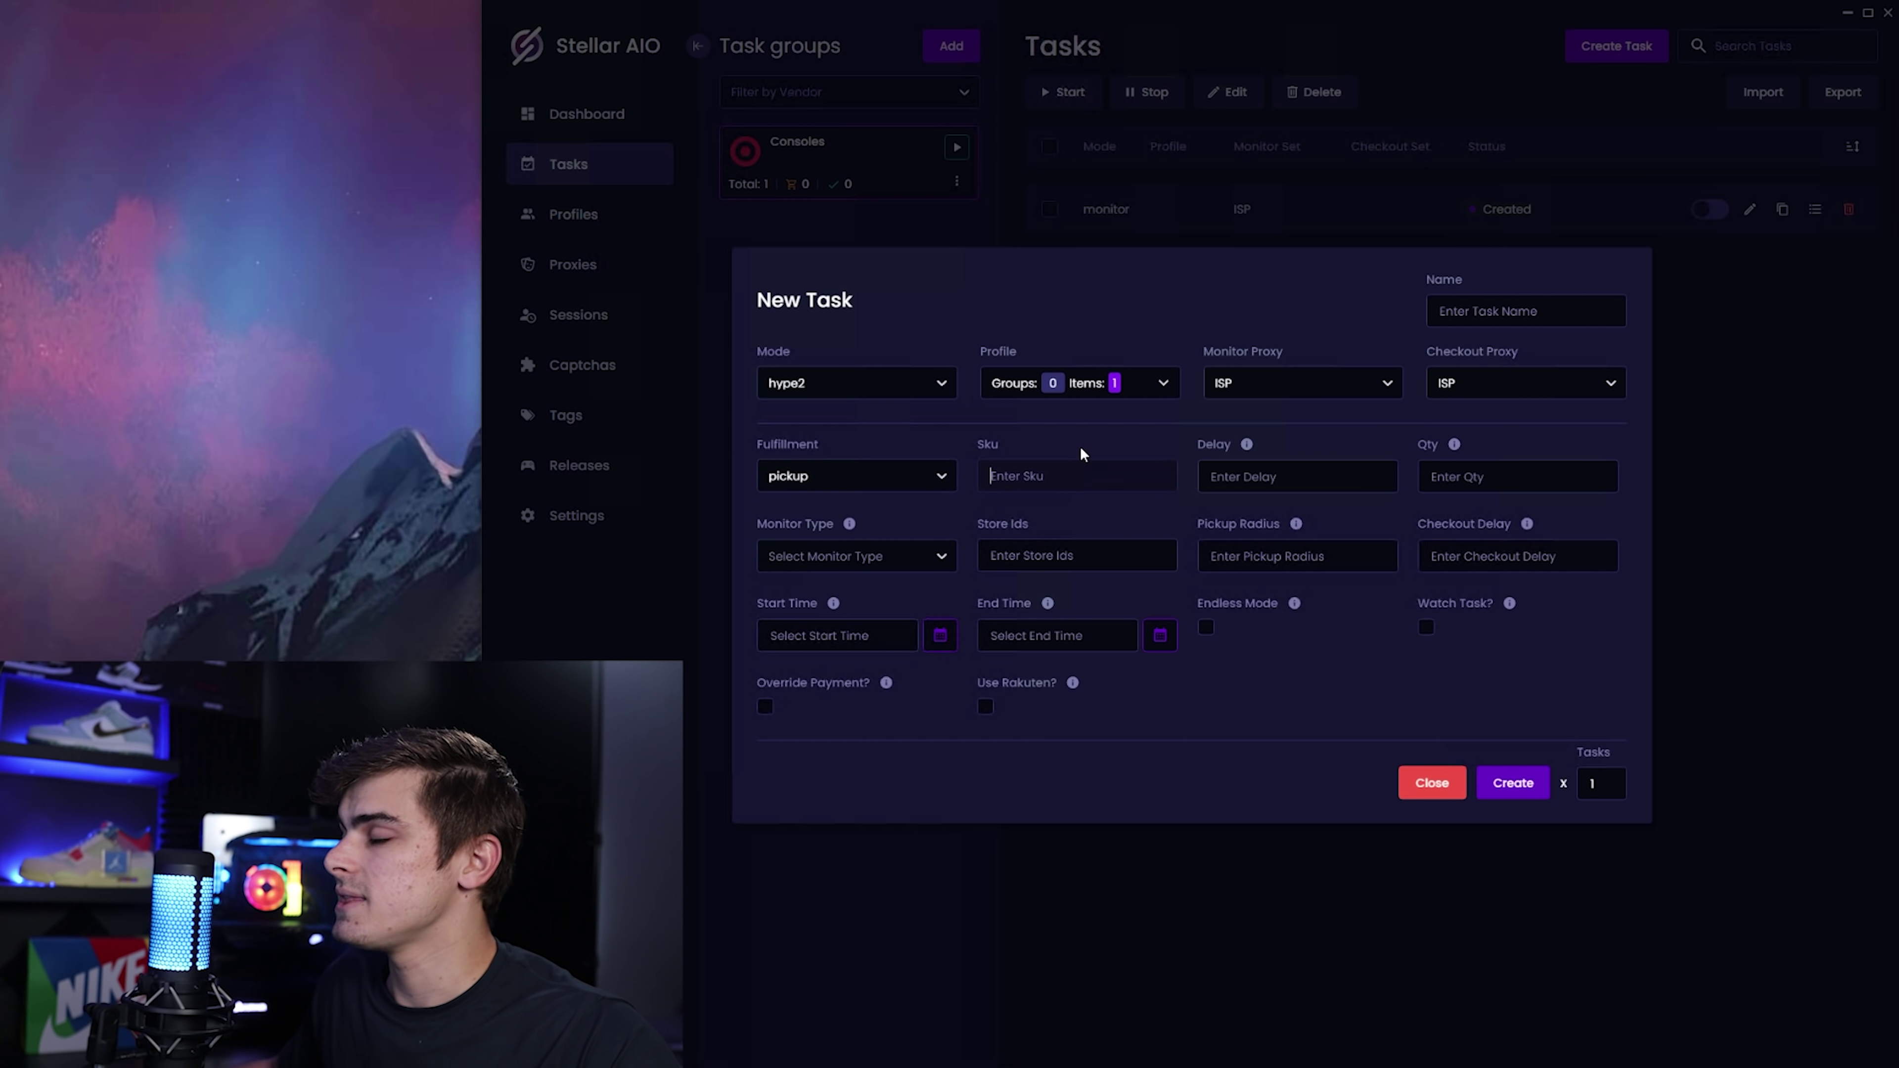
{"action": "key", "text": "ctrl+v"}
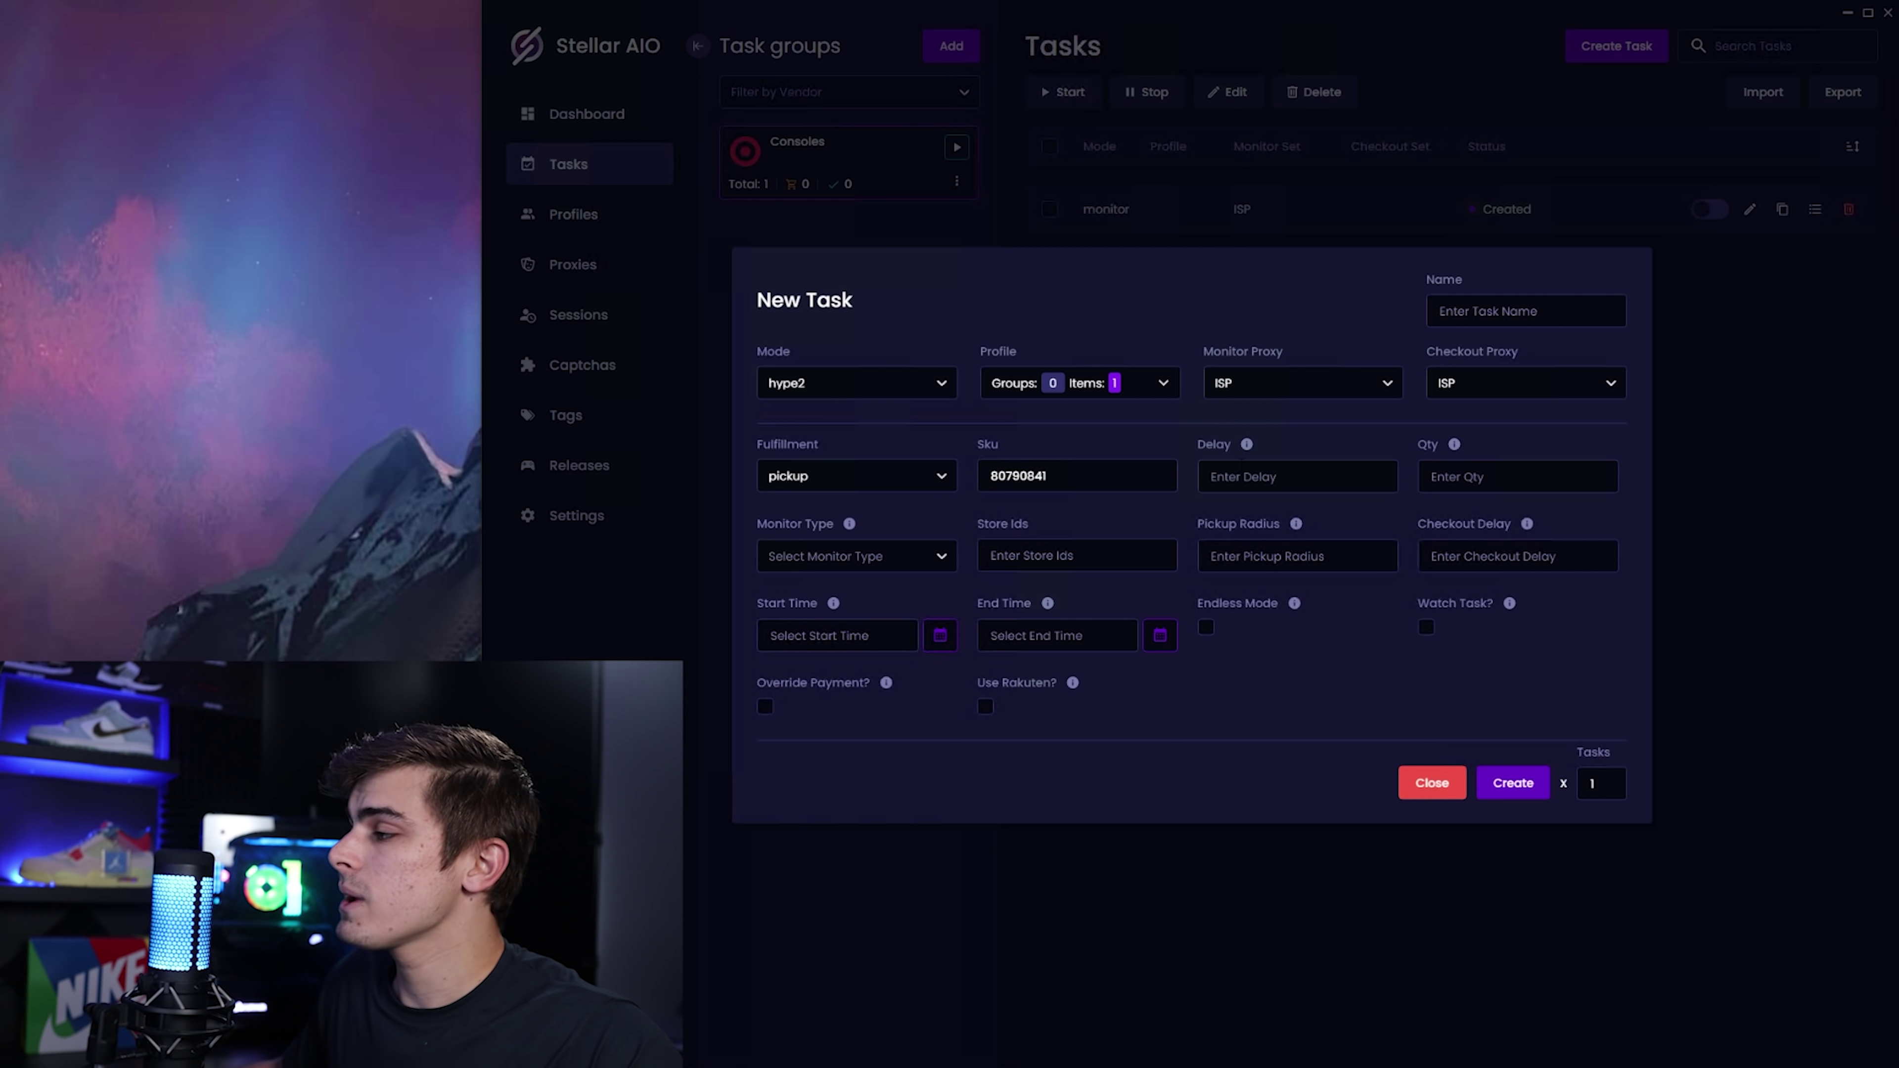
Set delay 1000, quantity 1 and monitor type pickup.
{"action": "key", "text": "Tab"}
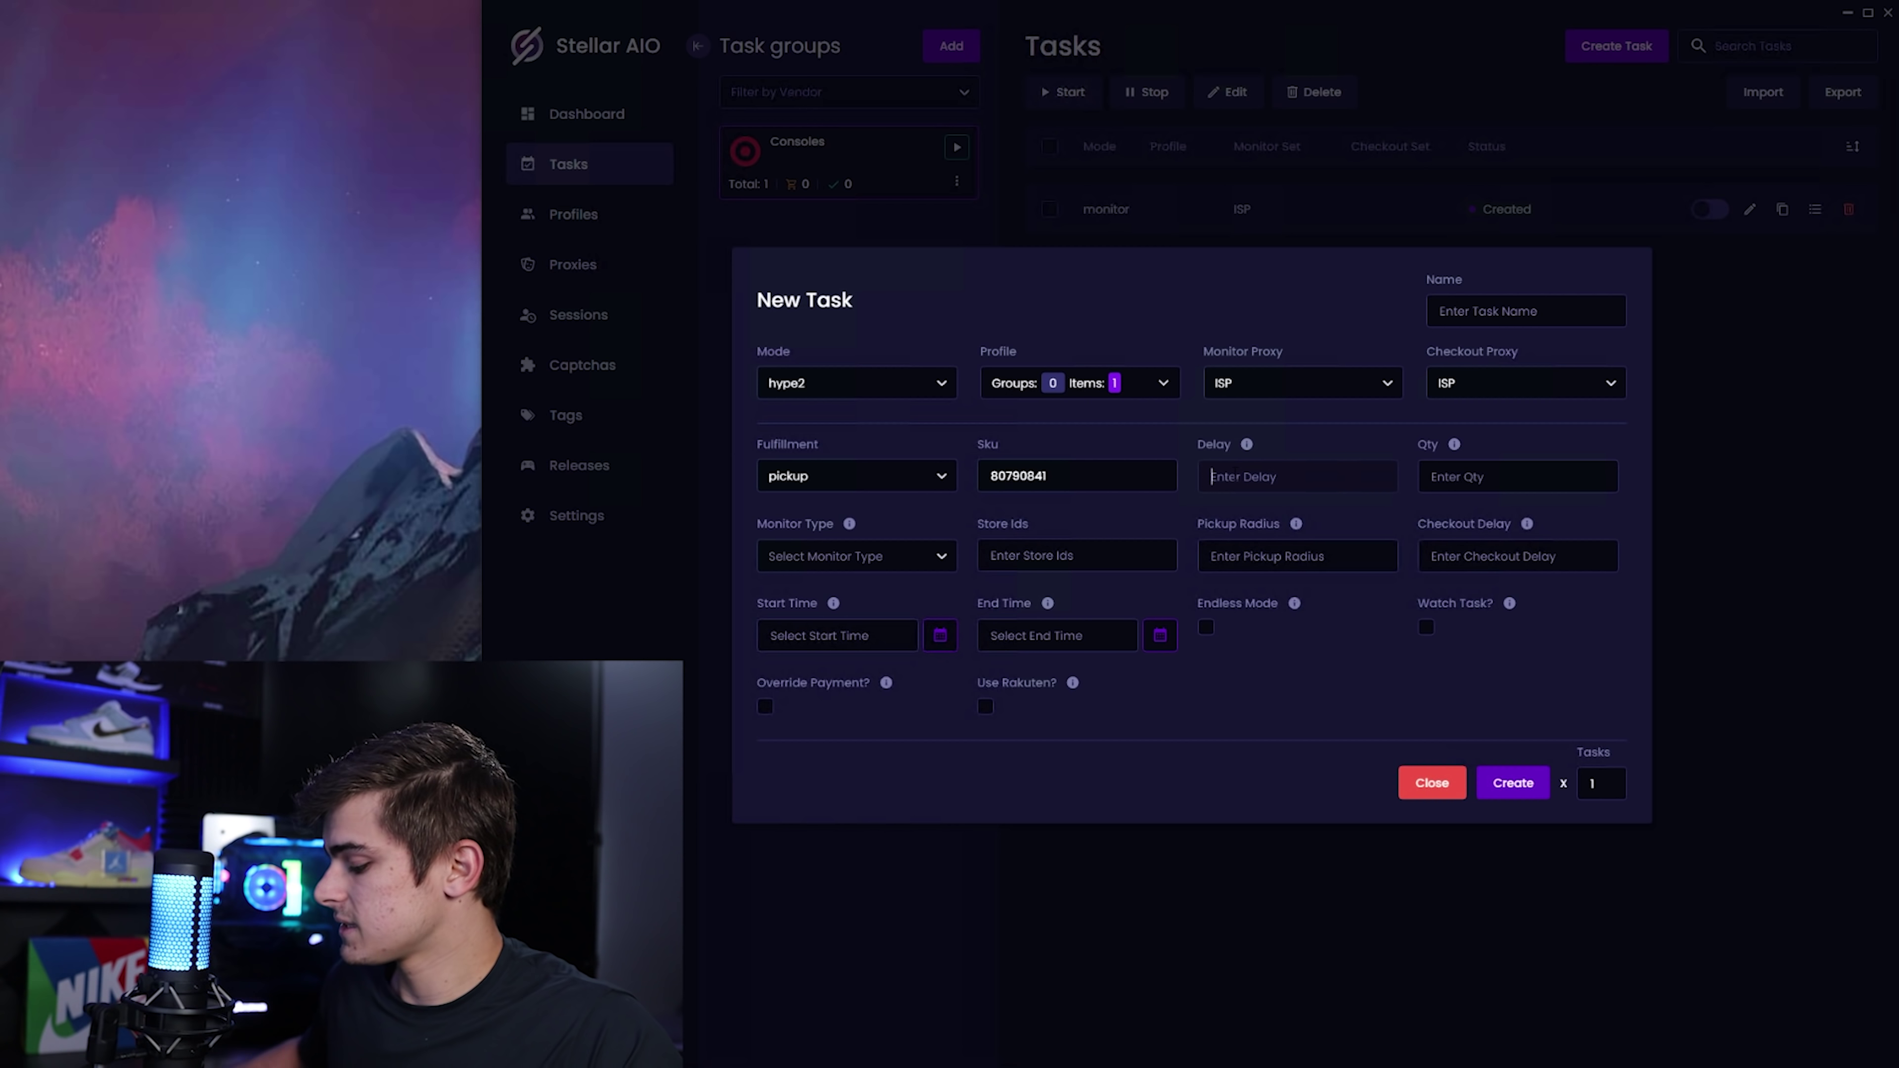
{"action": "type", "text": "1000"}
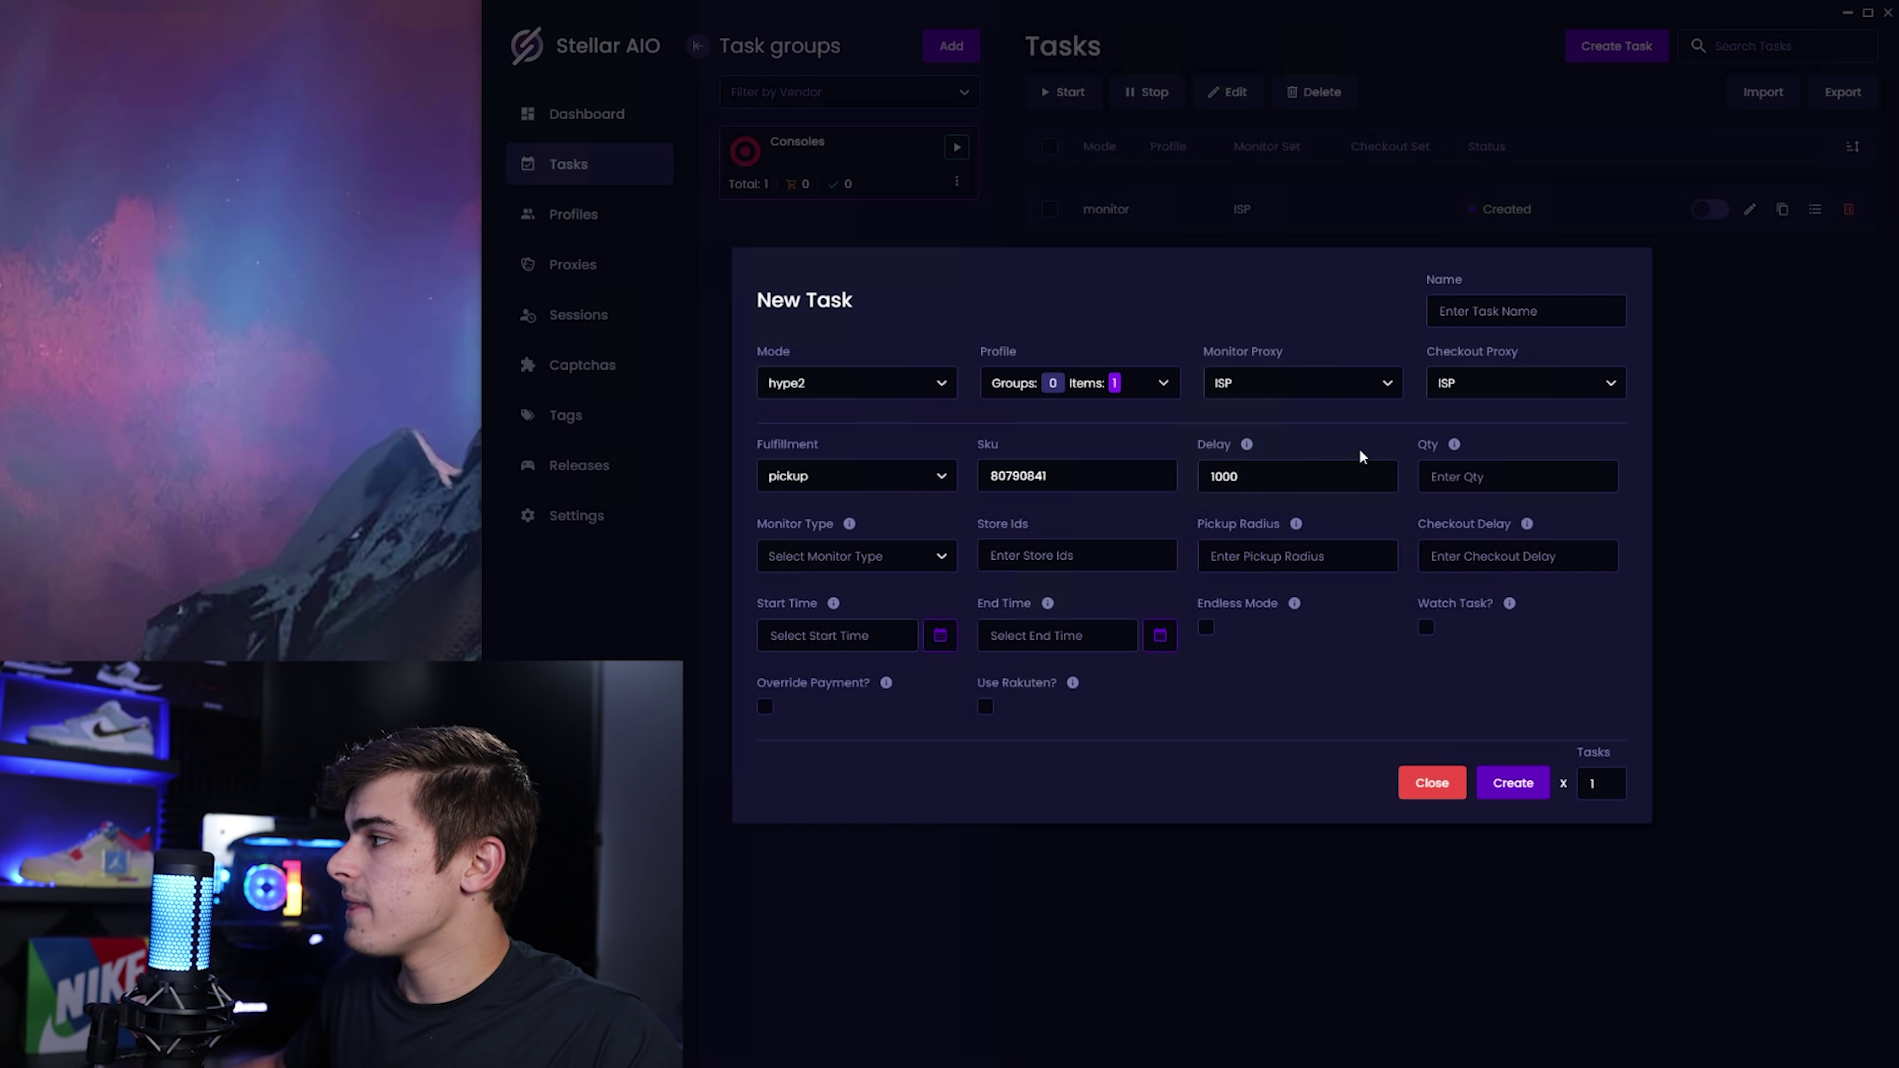
{"action": "left_click", "coordinate": [1473, 467]}
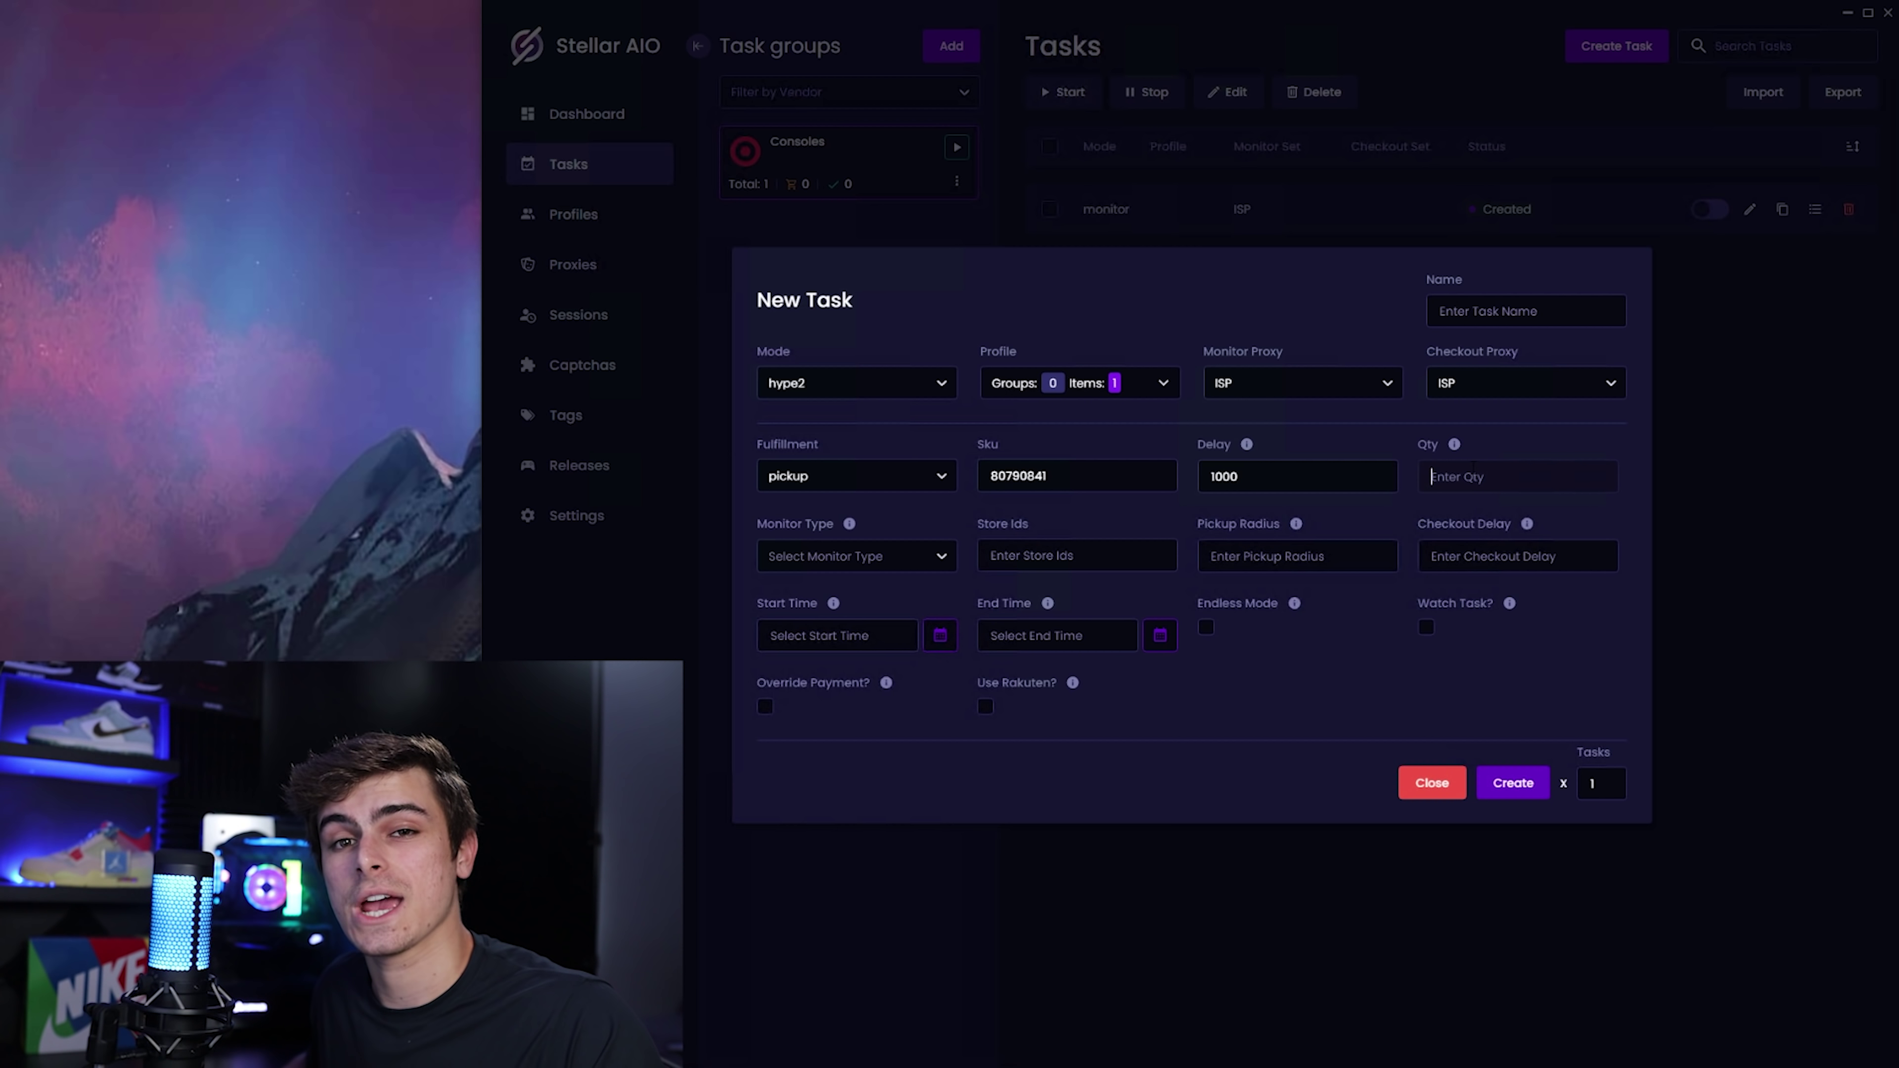
{"action": "type", "text": "1"}
{"action": "left_click", "coordinate": [903, 557]}
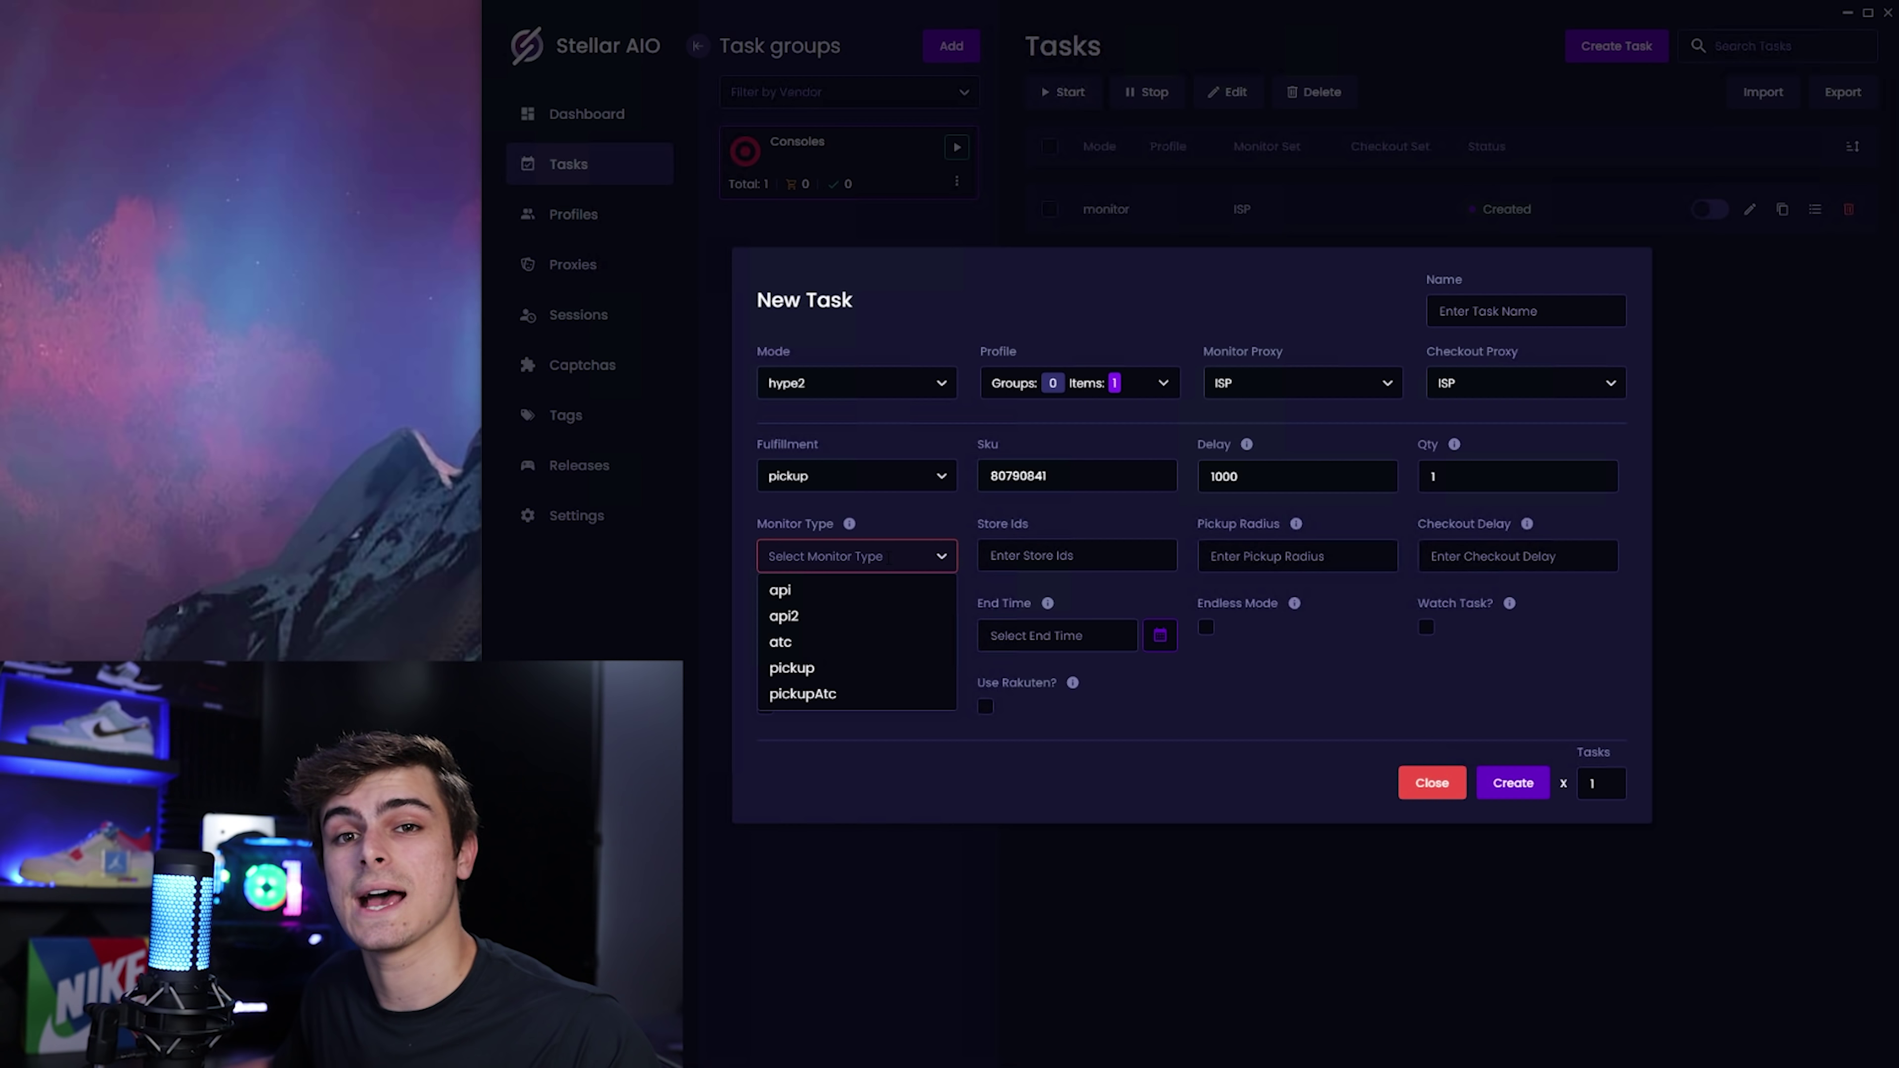
{"action": "left_click", "coordinate": [827, 666]}
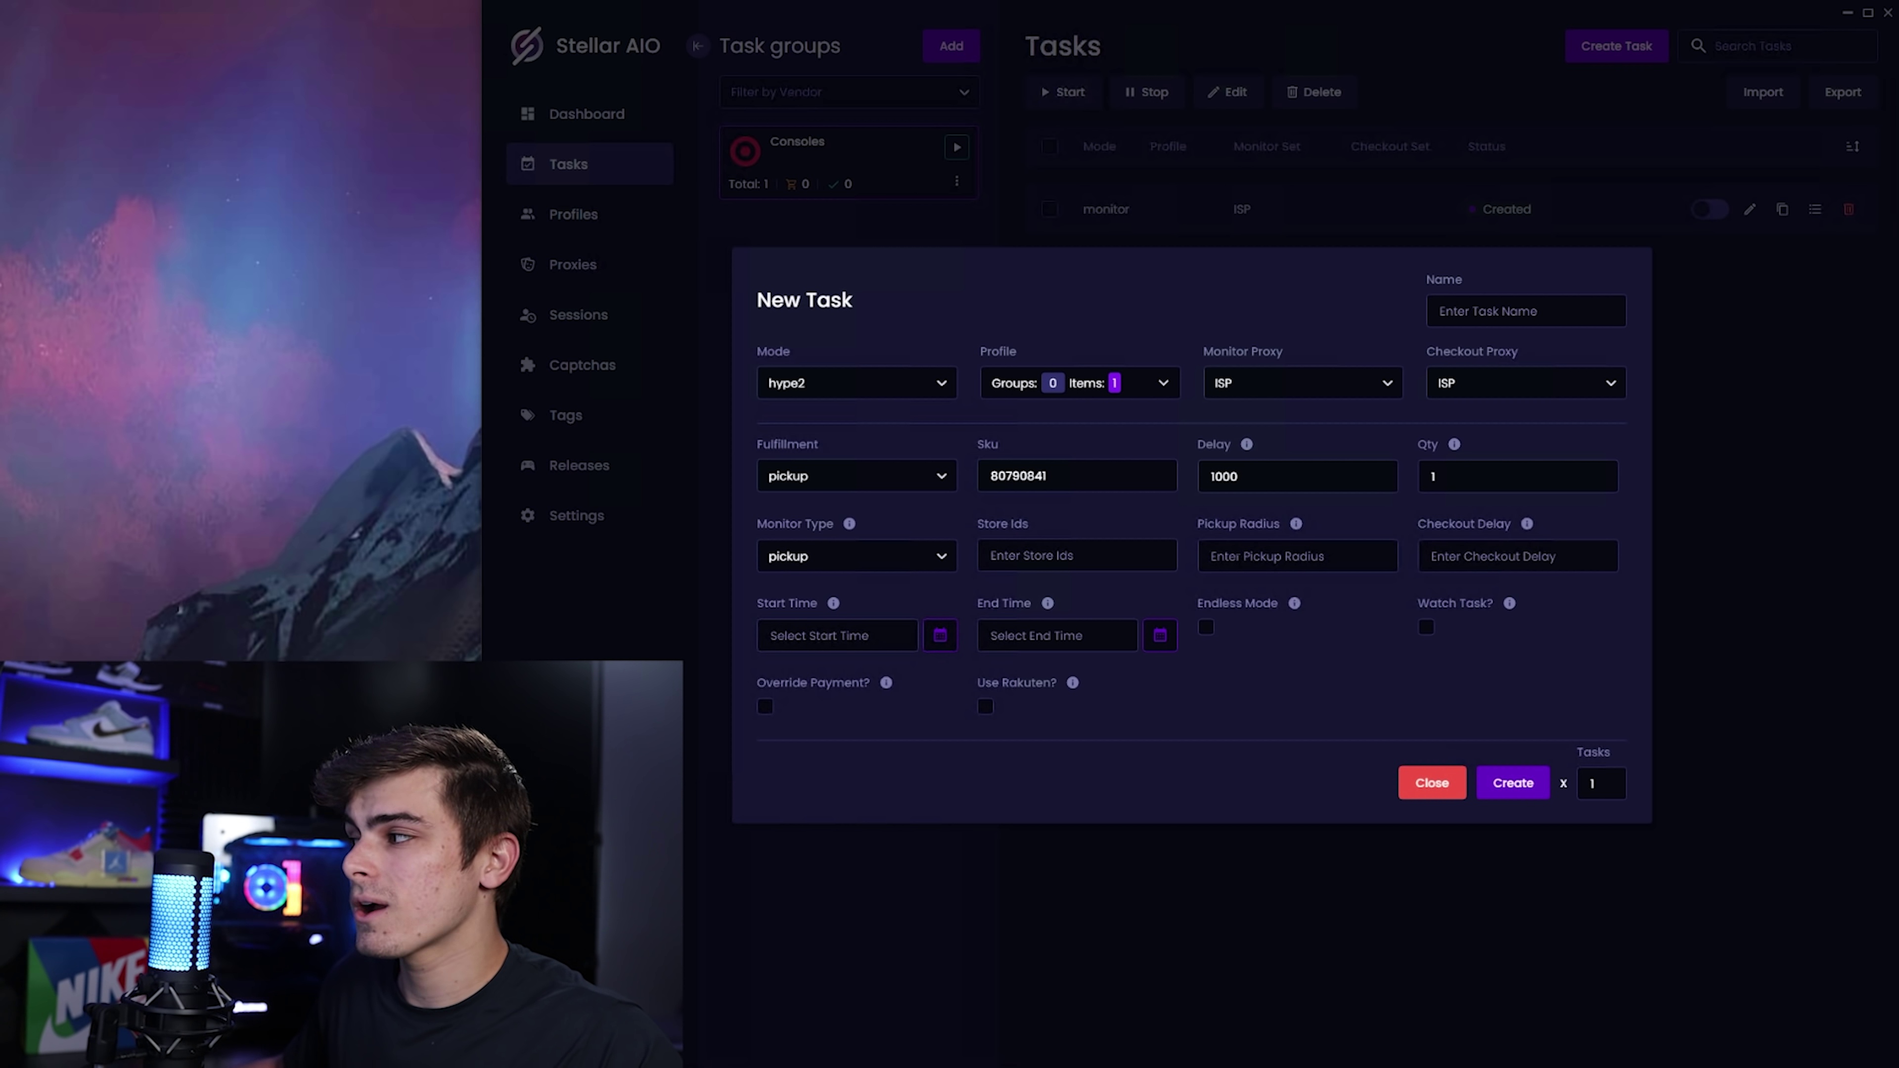
Enter a pickup radius of 25 and leave Endless Mode unticked.
{"action": "left_click", "coordinate": [1217, 573]}
{"action": "type", "text": "25"}
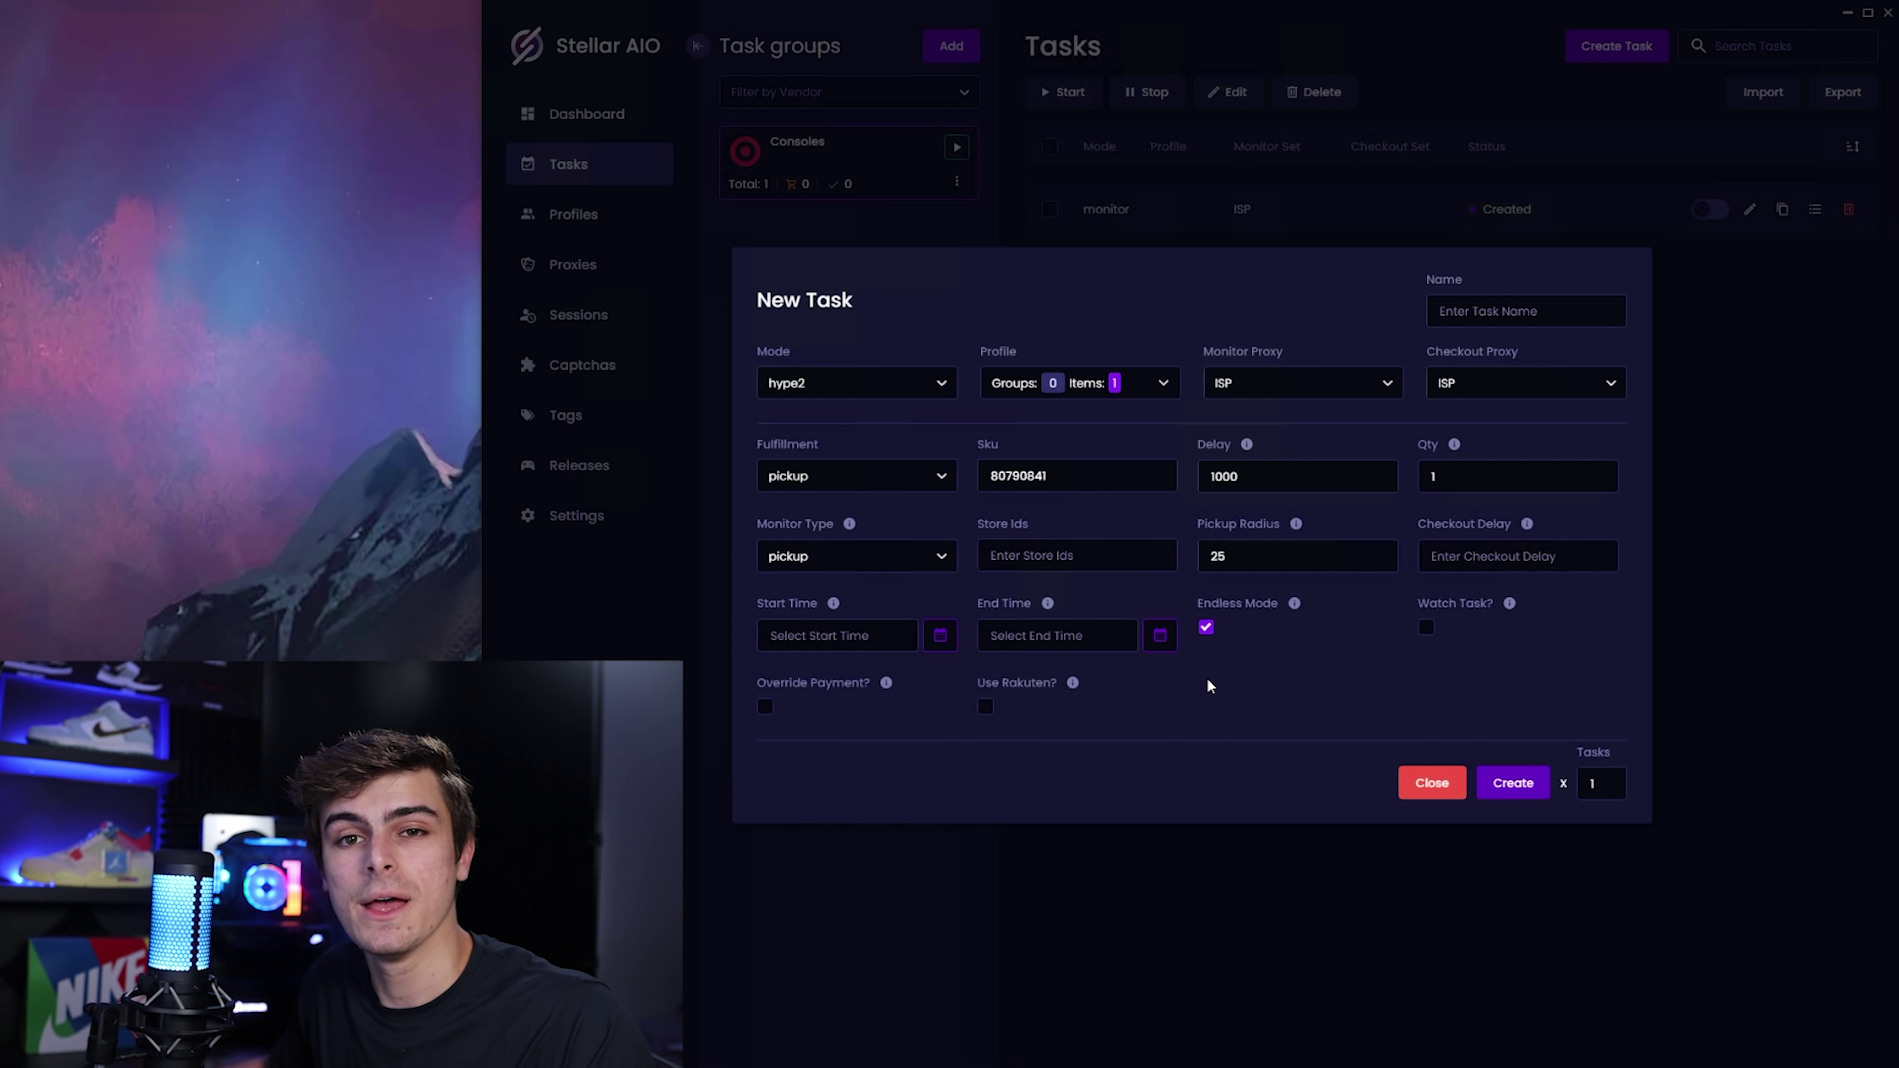
{"action": "left_click", "coordinate": [1205, 628]}
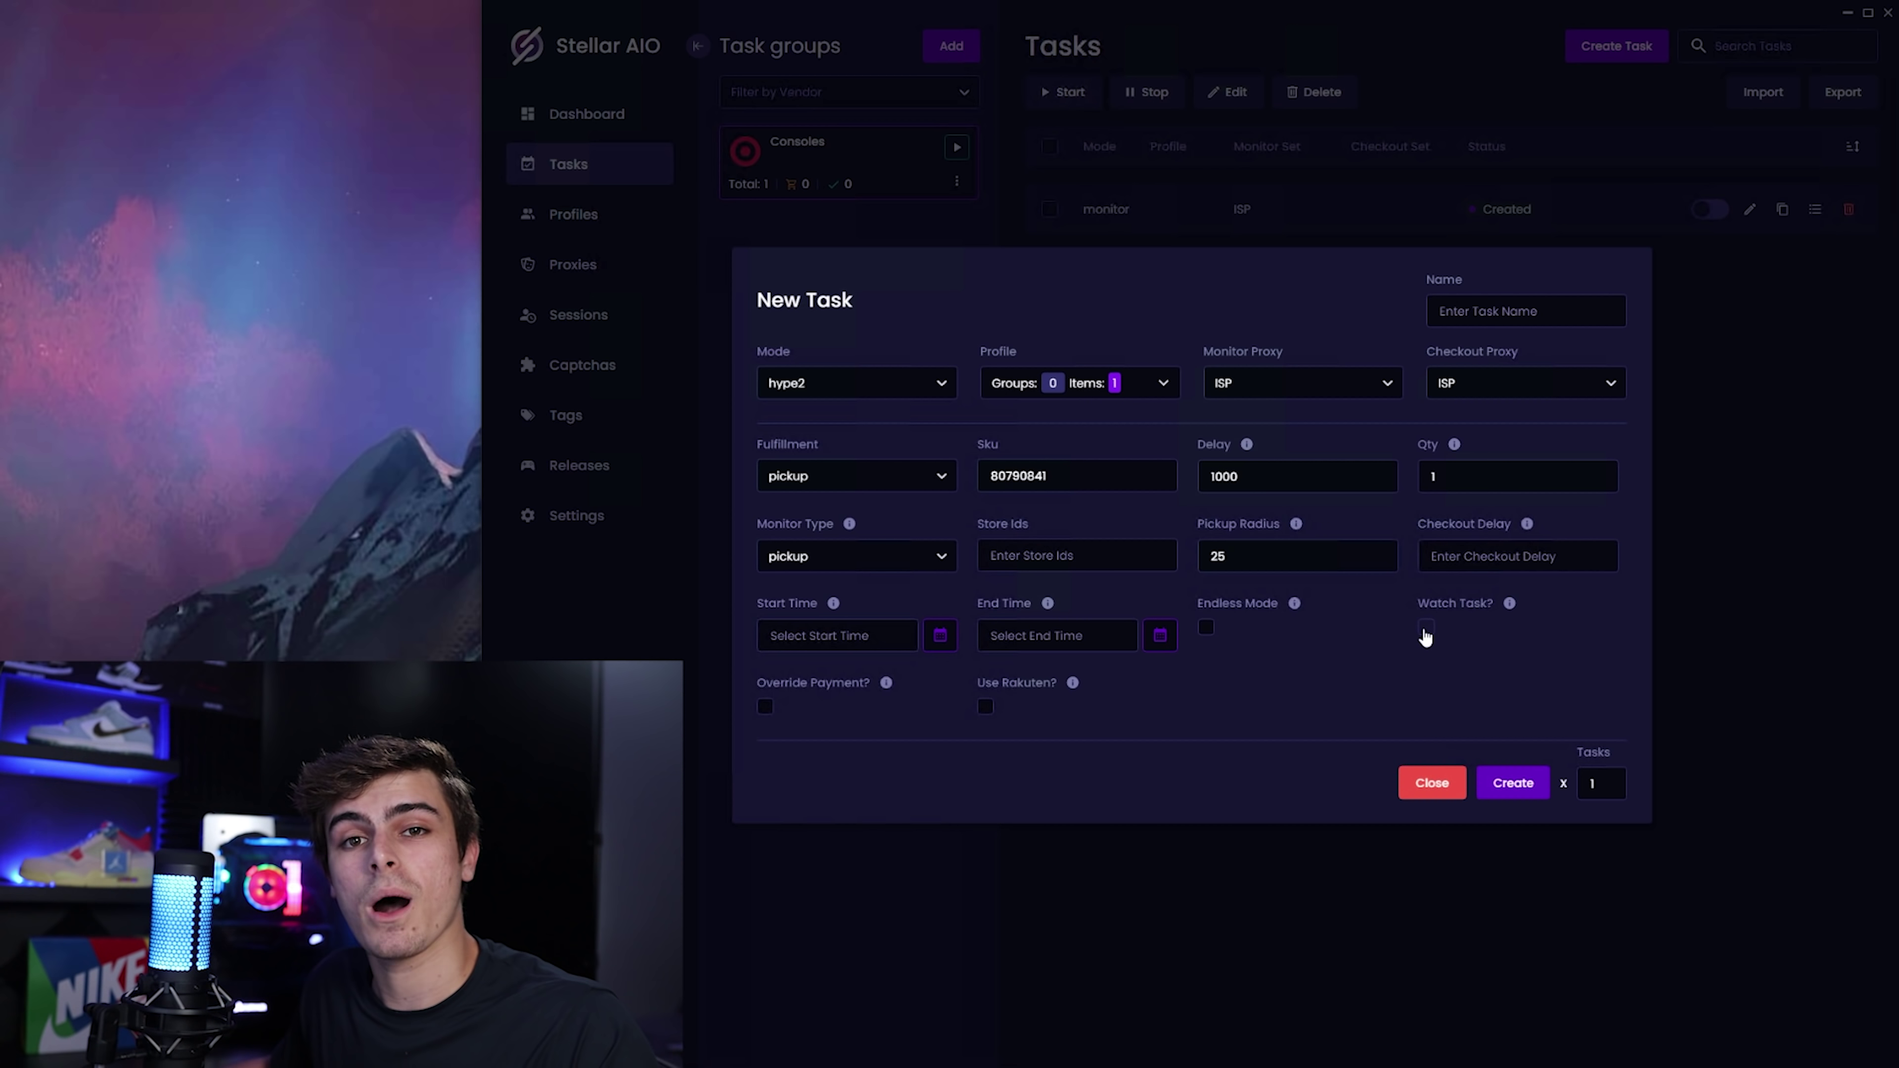
Enable Watch Task and toggle the Override Payment checkbox.
{"action": "left_click", "coordinate": [1427, 628]}
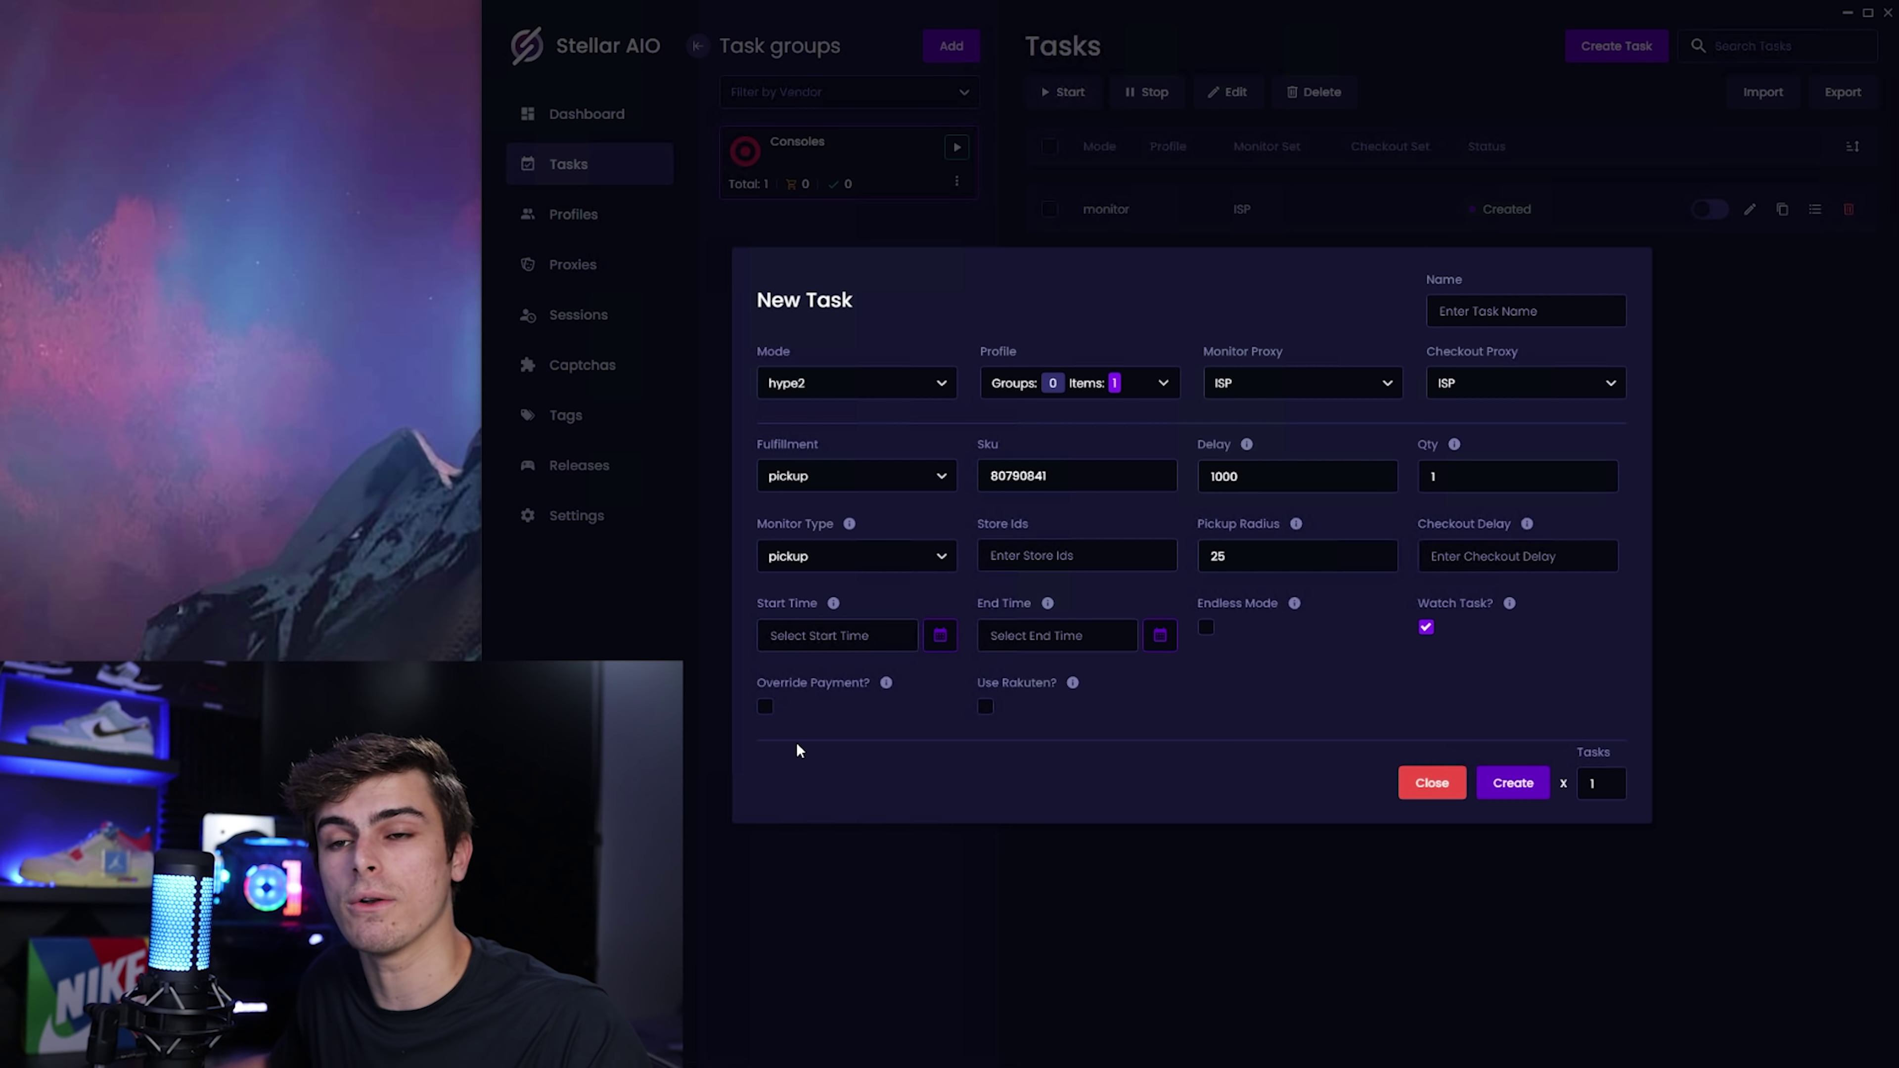
{"action": "left_click", "coordinate": [765, 706]}
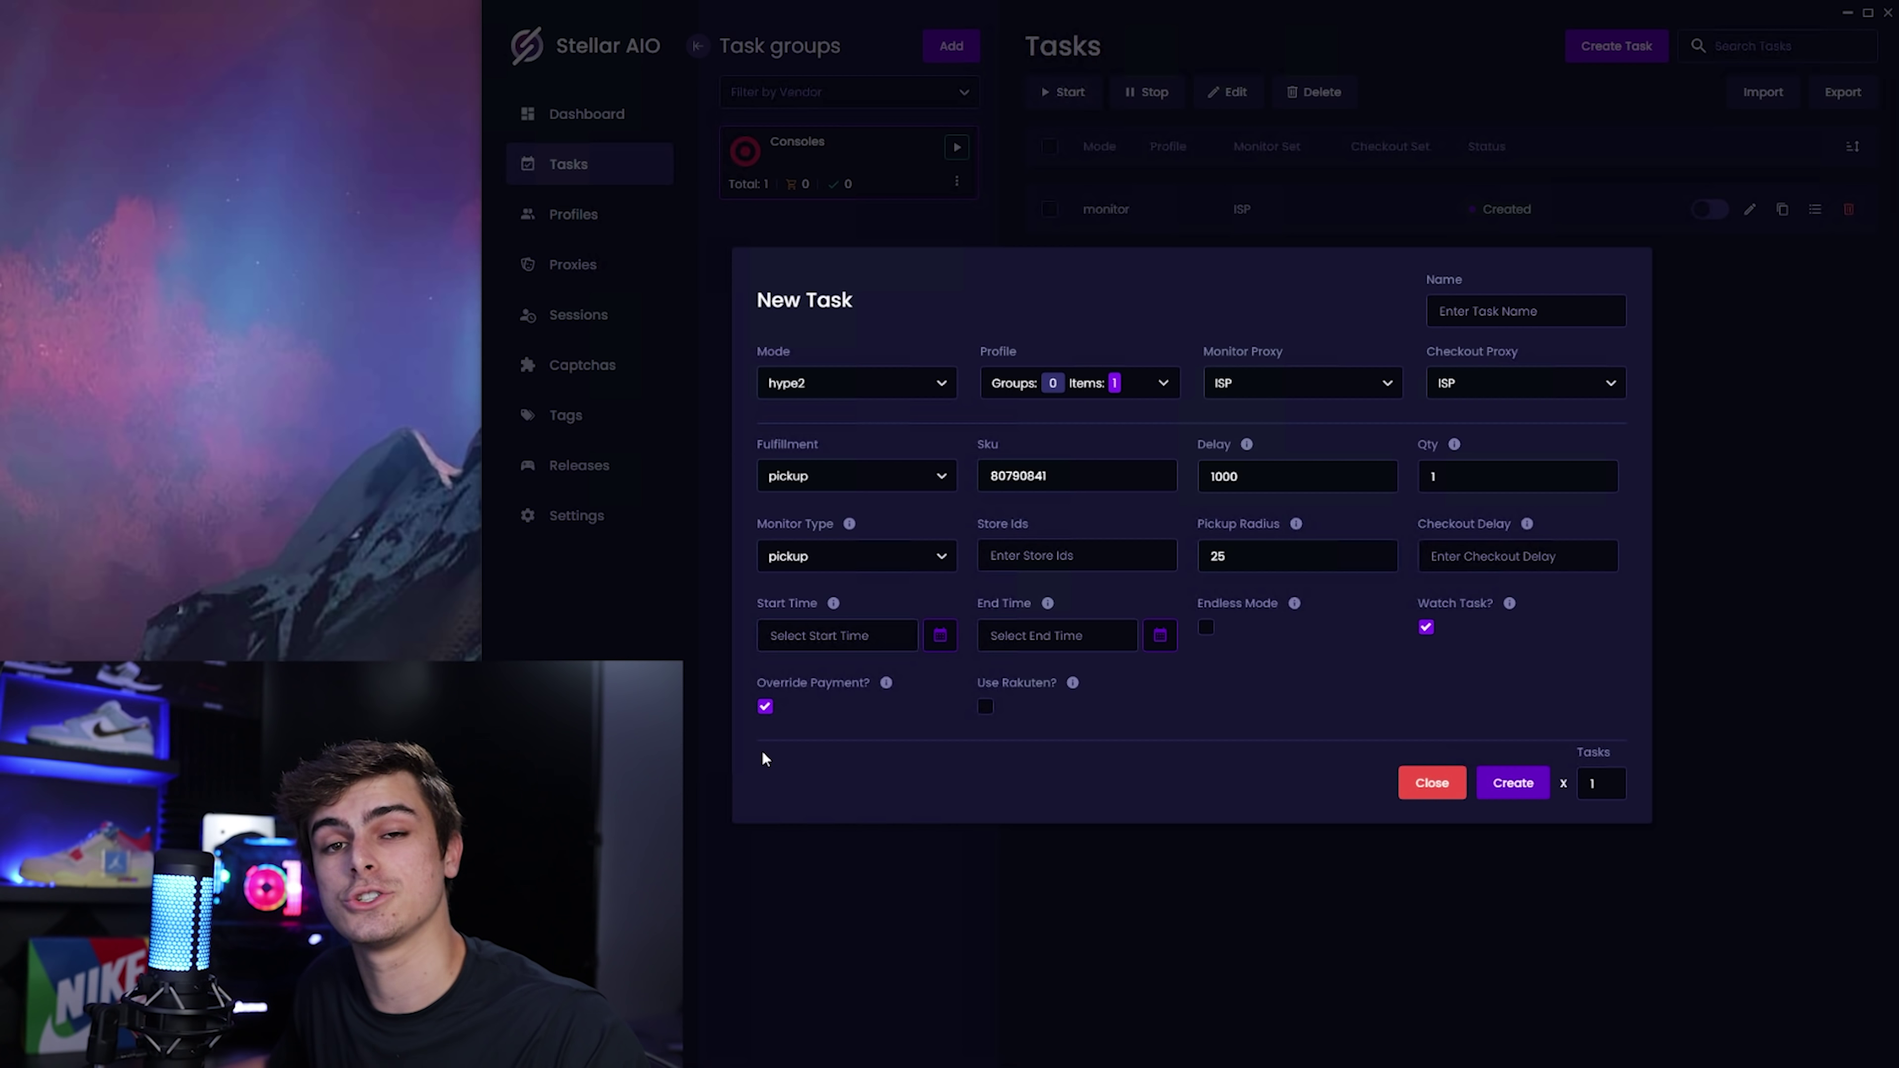
{"action": "left_click", "coordinate": [766, 706]}
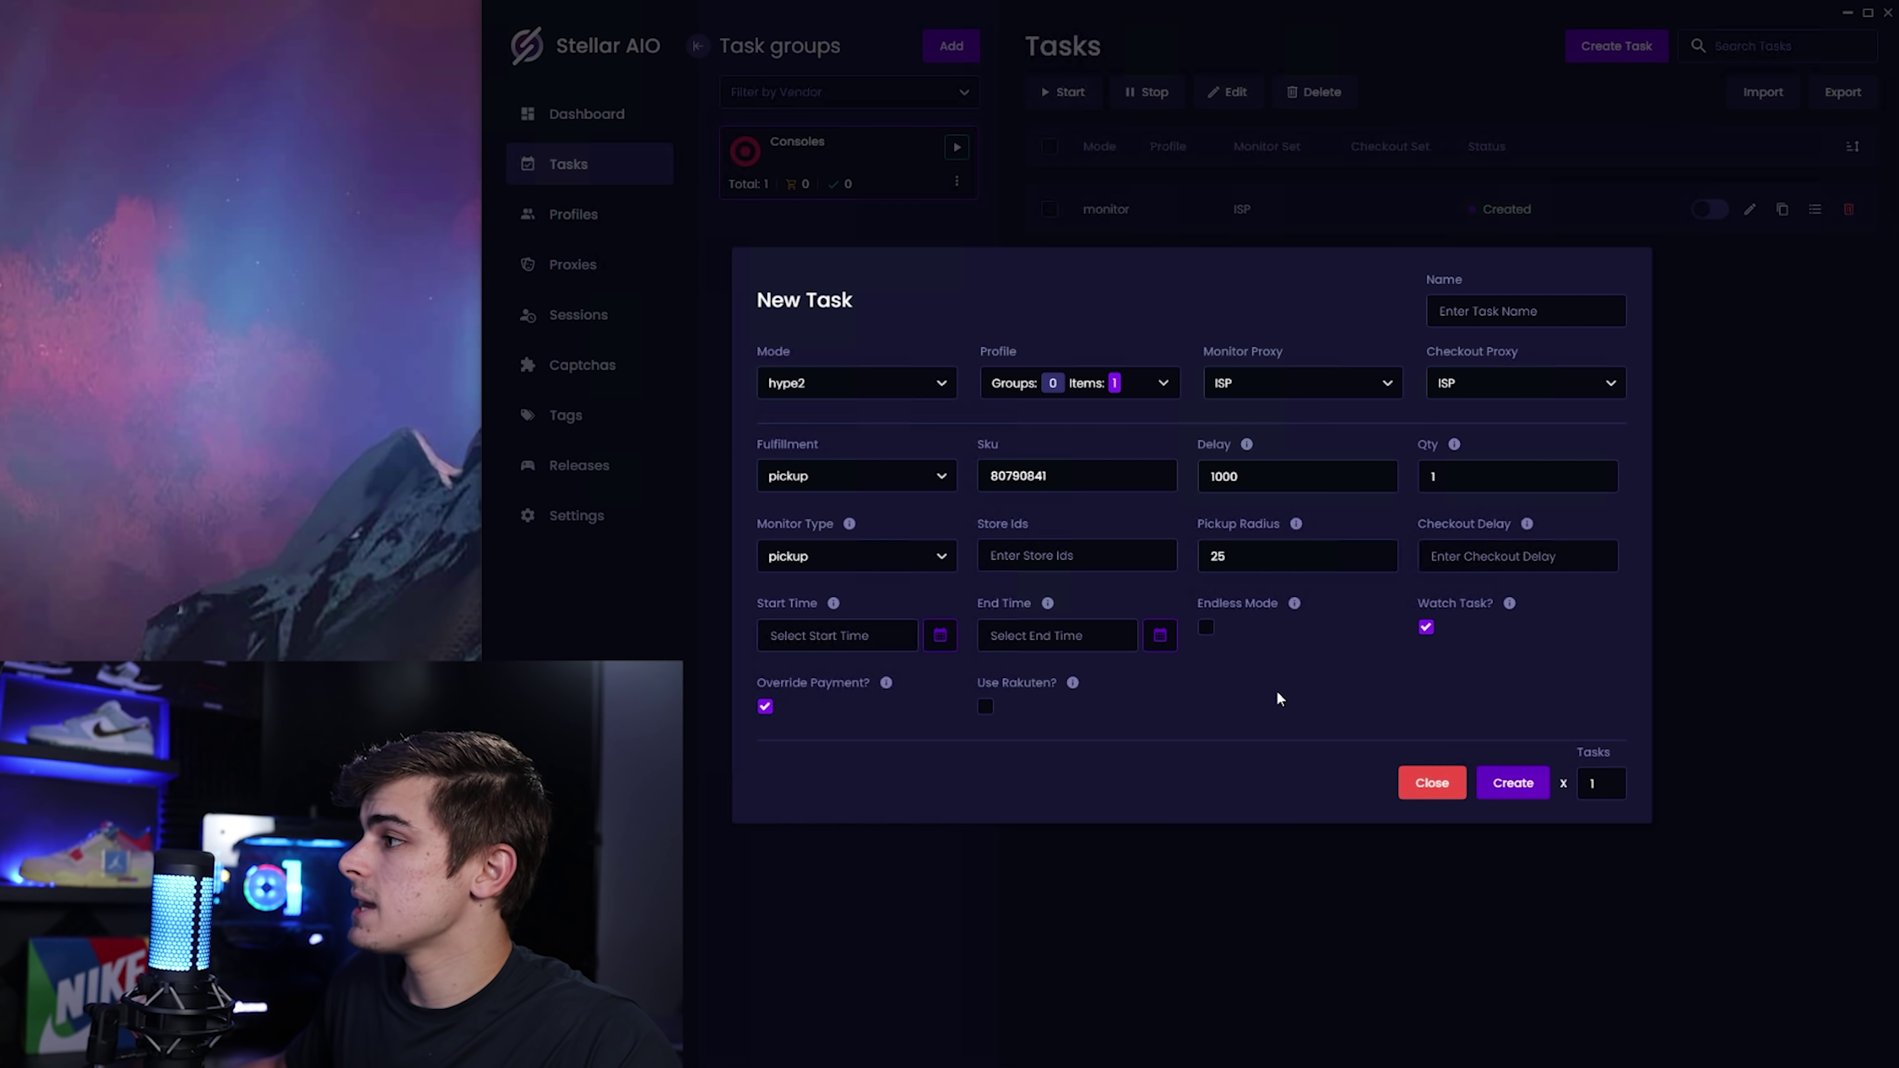
Create the hype2 pickup task, close the form, and start the hype2 task.
{"action": "left_click", "coordinate": [1518, 783]}
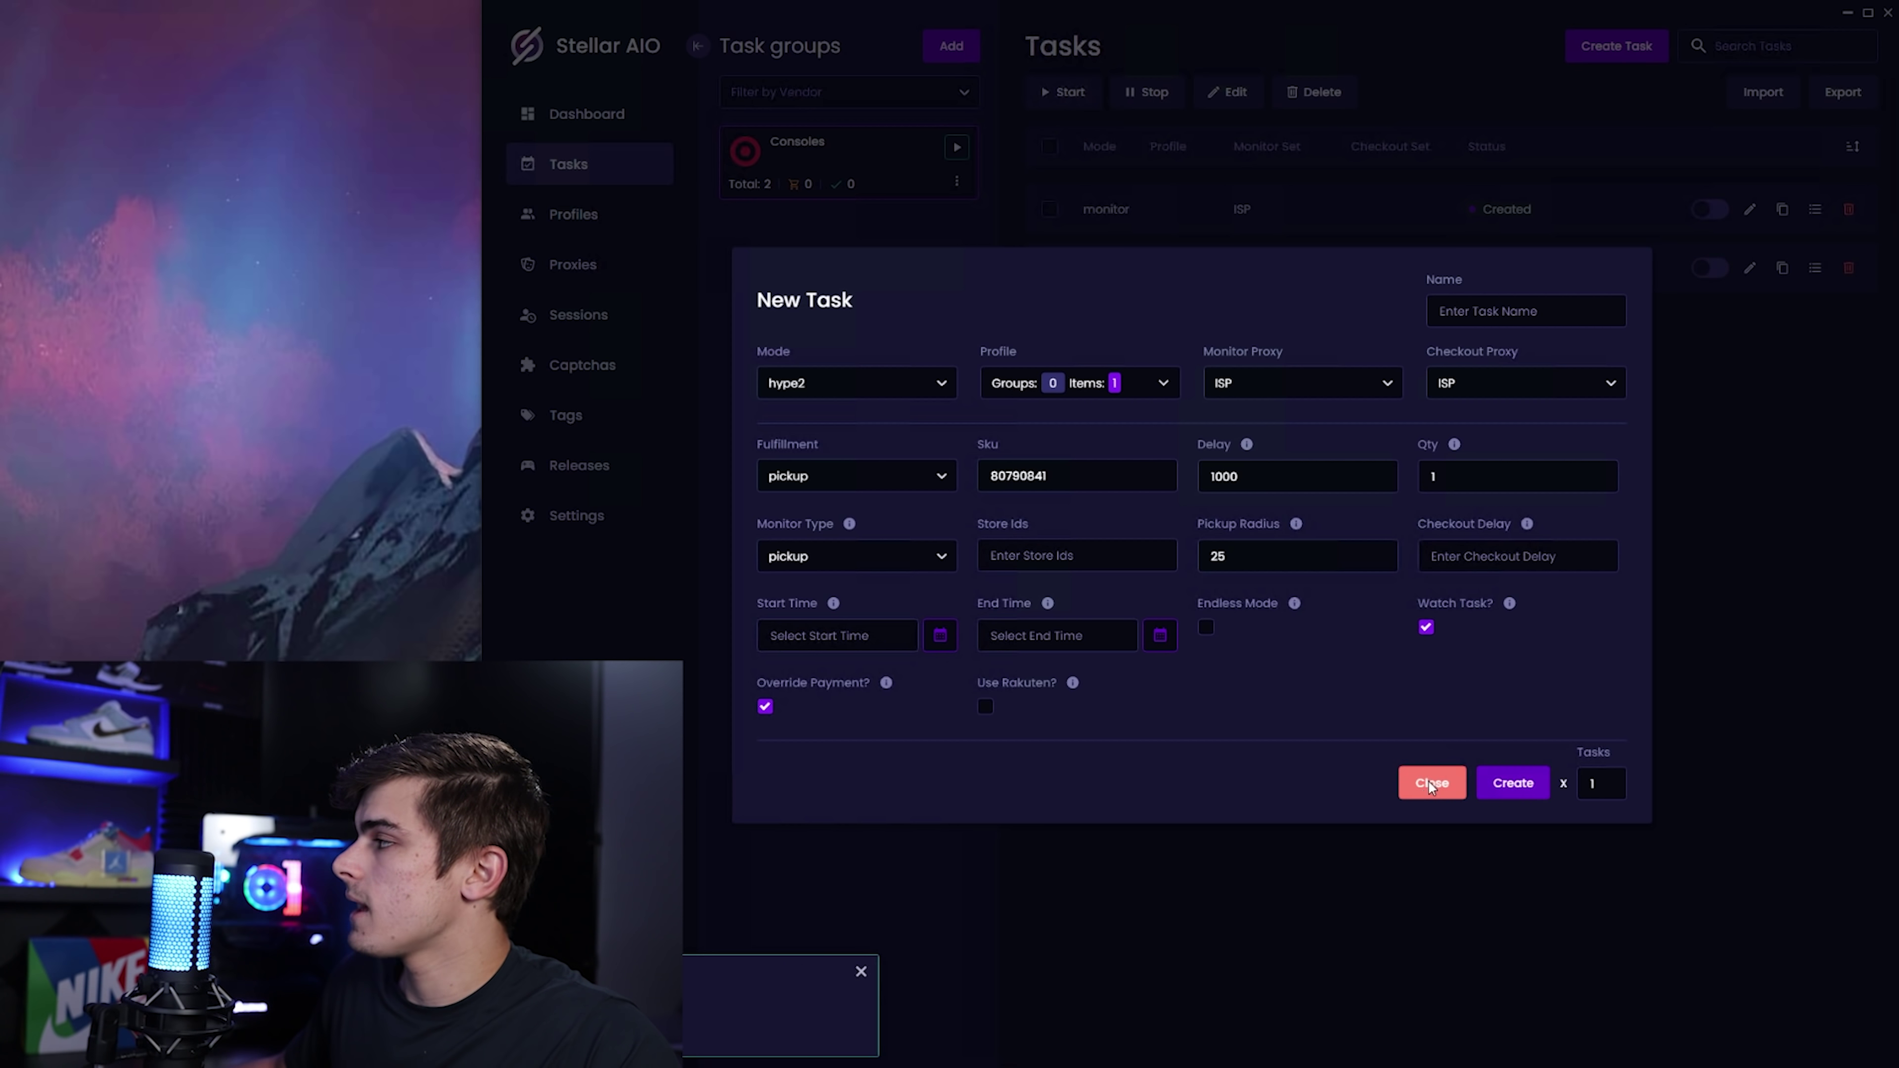
{"action": "left_click", "coordinate": [1432, 783]}
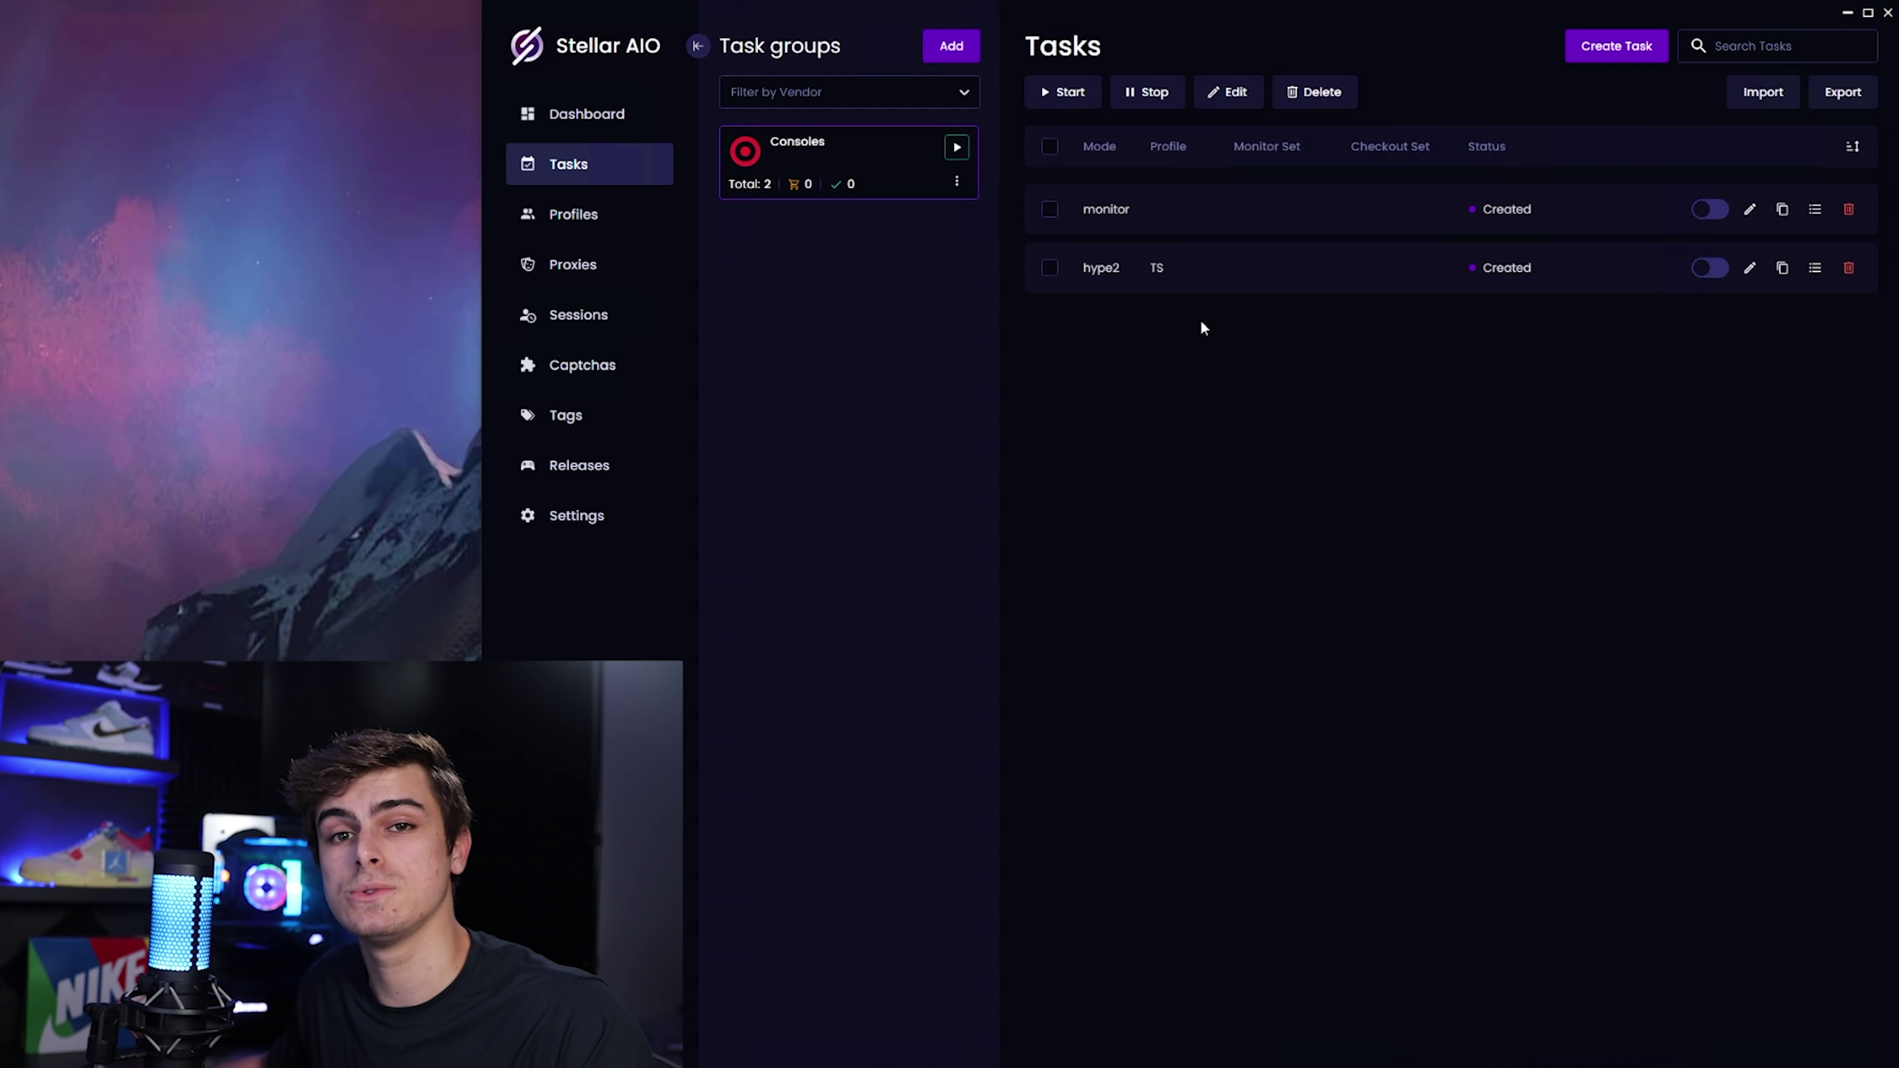
{"action": "left_click", "coordinate": [1710, 269]}
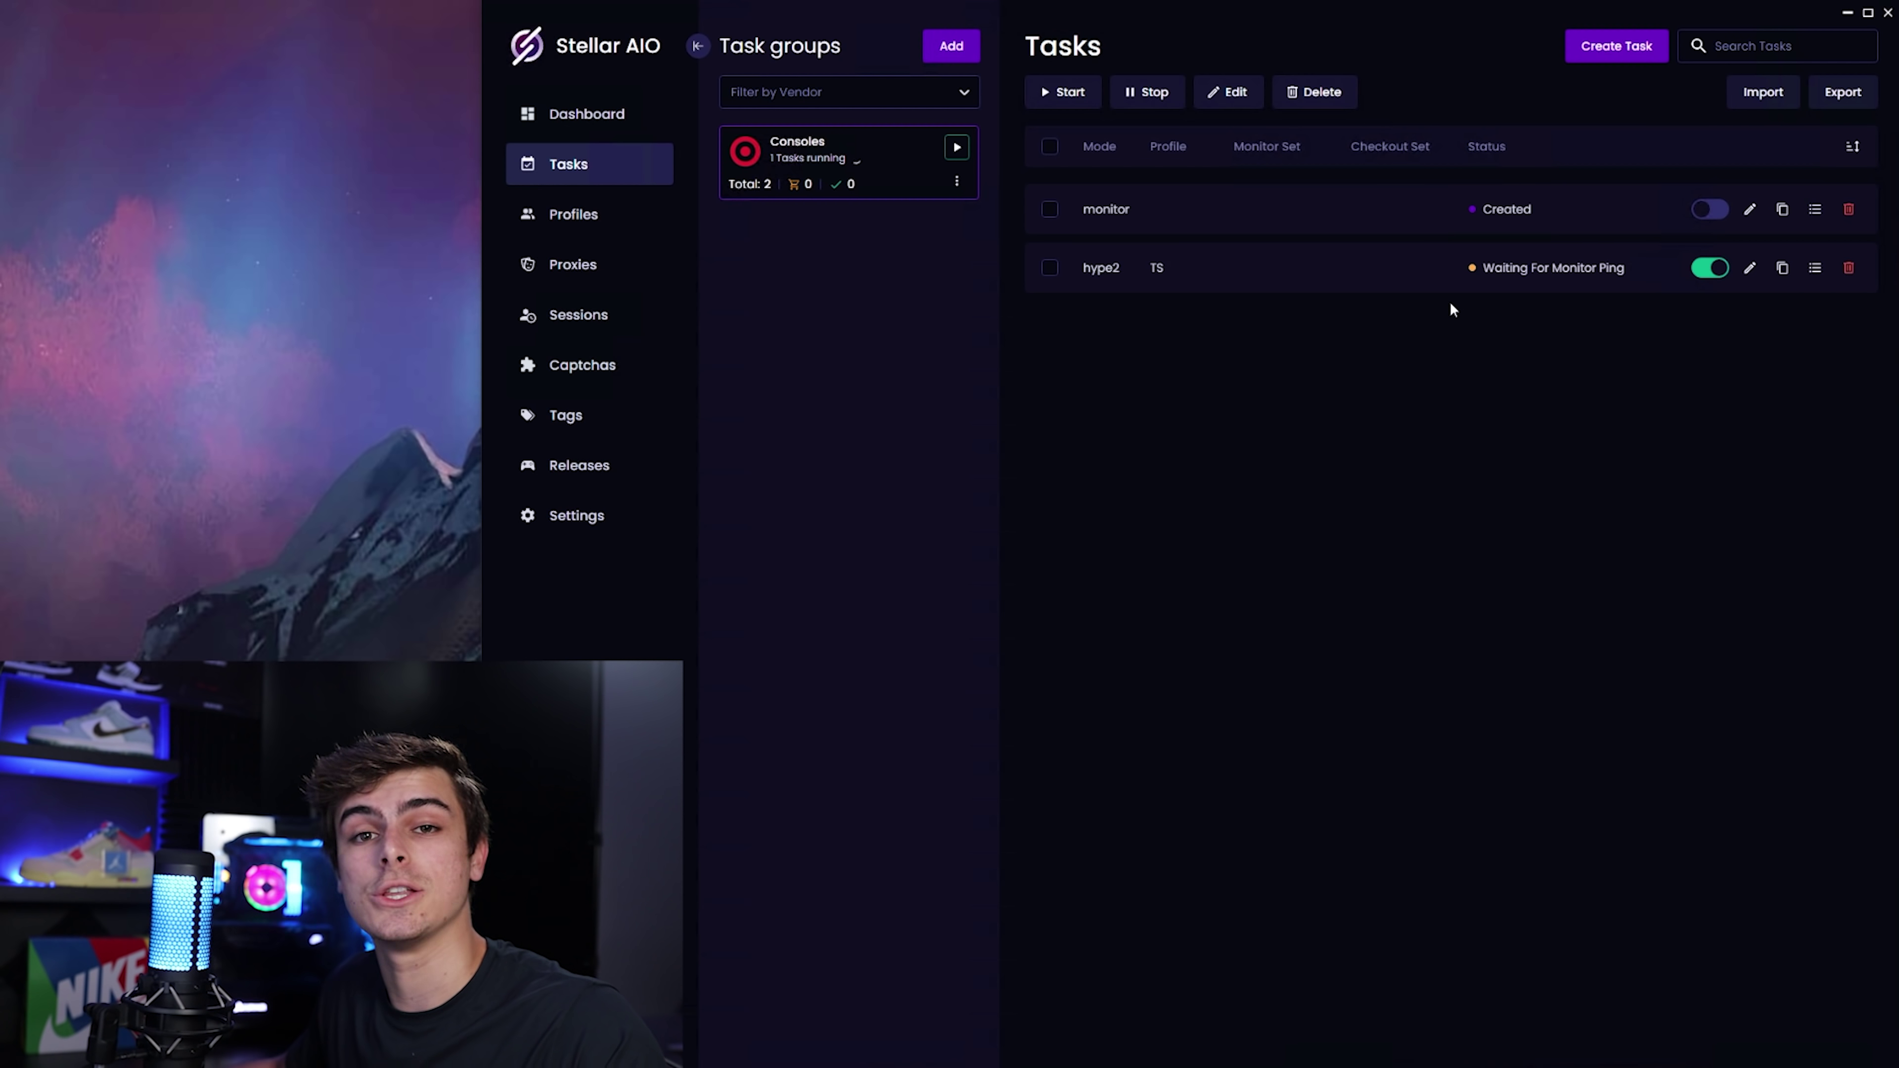
Start the monitor task, then stop both the monitor and hype2 tasks after checkout.
{"action": "left_click", "coordinate": [1711, 212]}
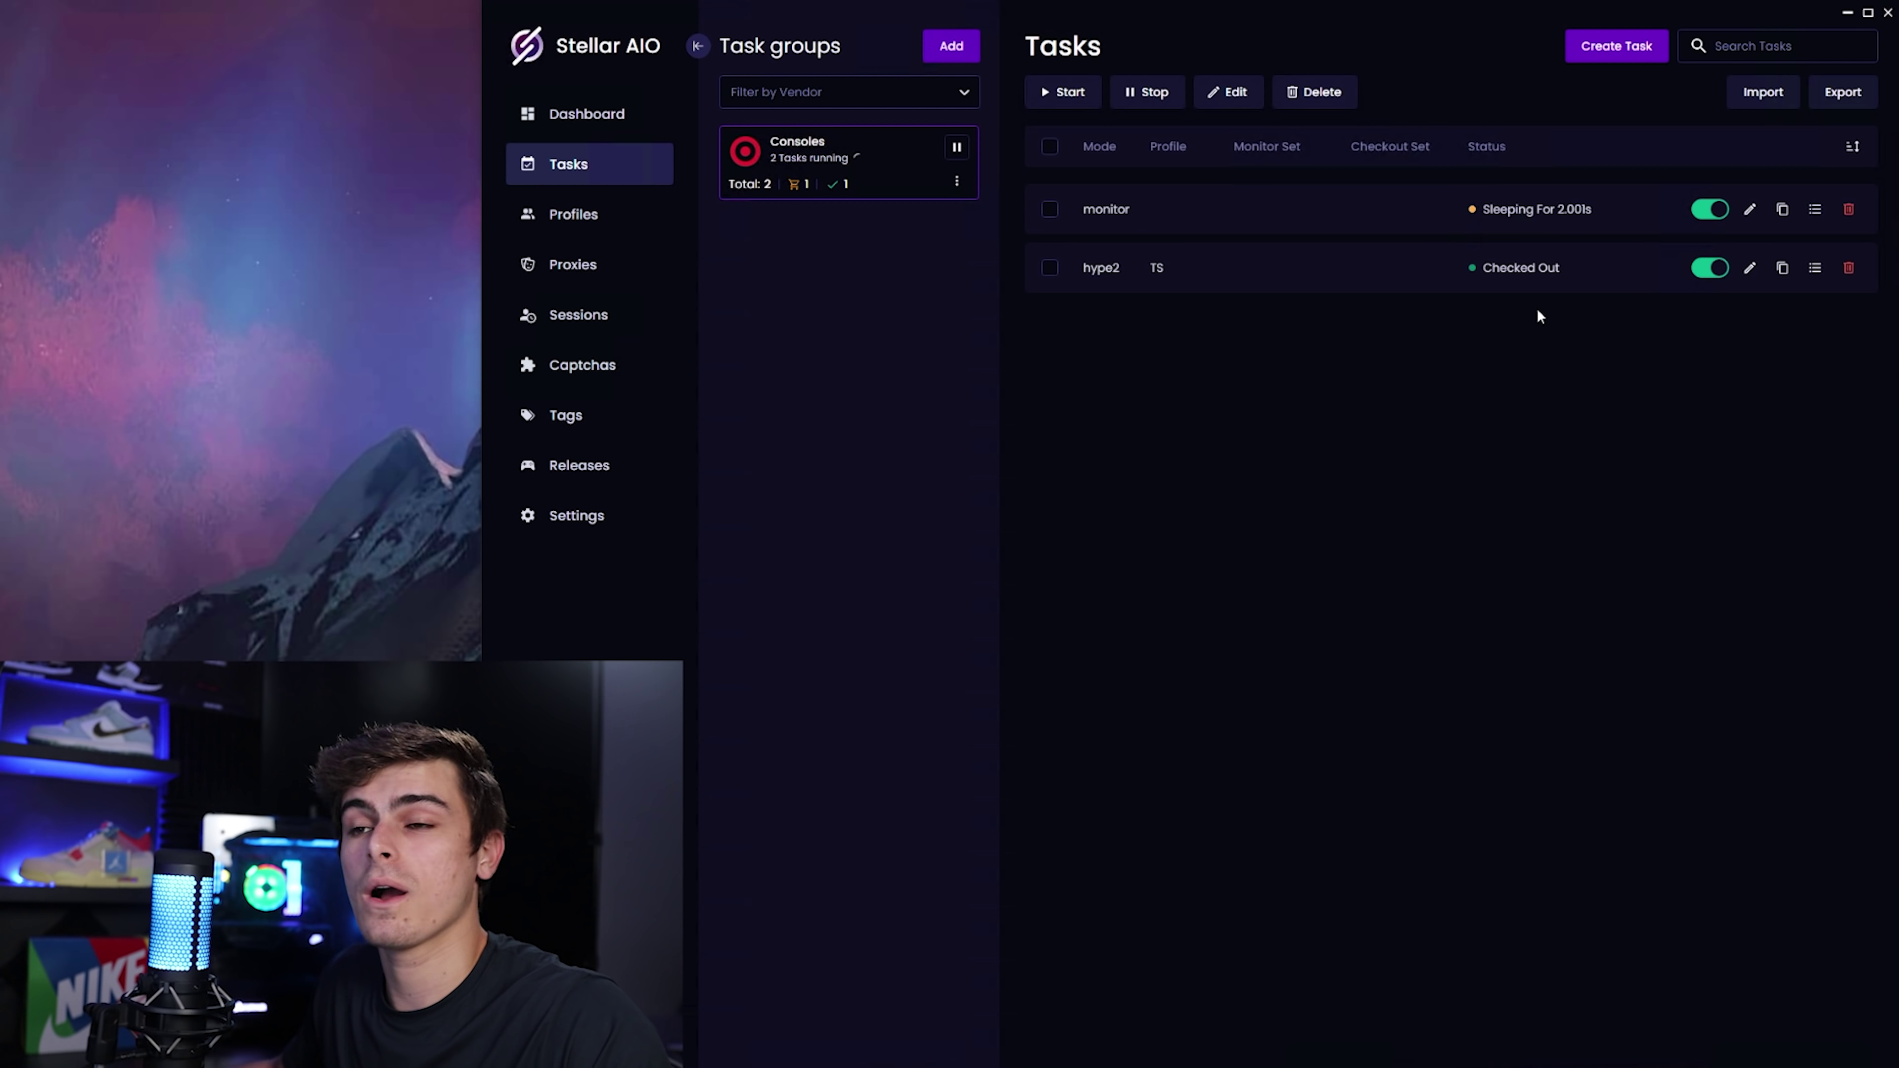
{"action": "left_click", "coordinate": [1706, 214]}
{"action": "left_click", "coordinate": [1710, 270]}
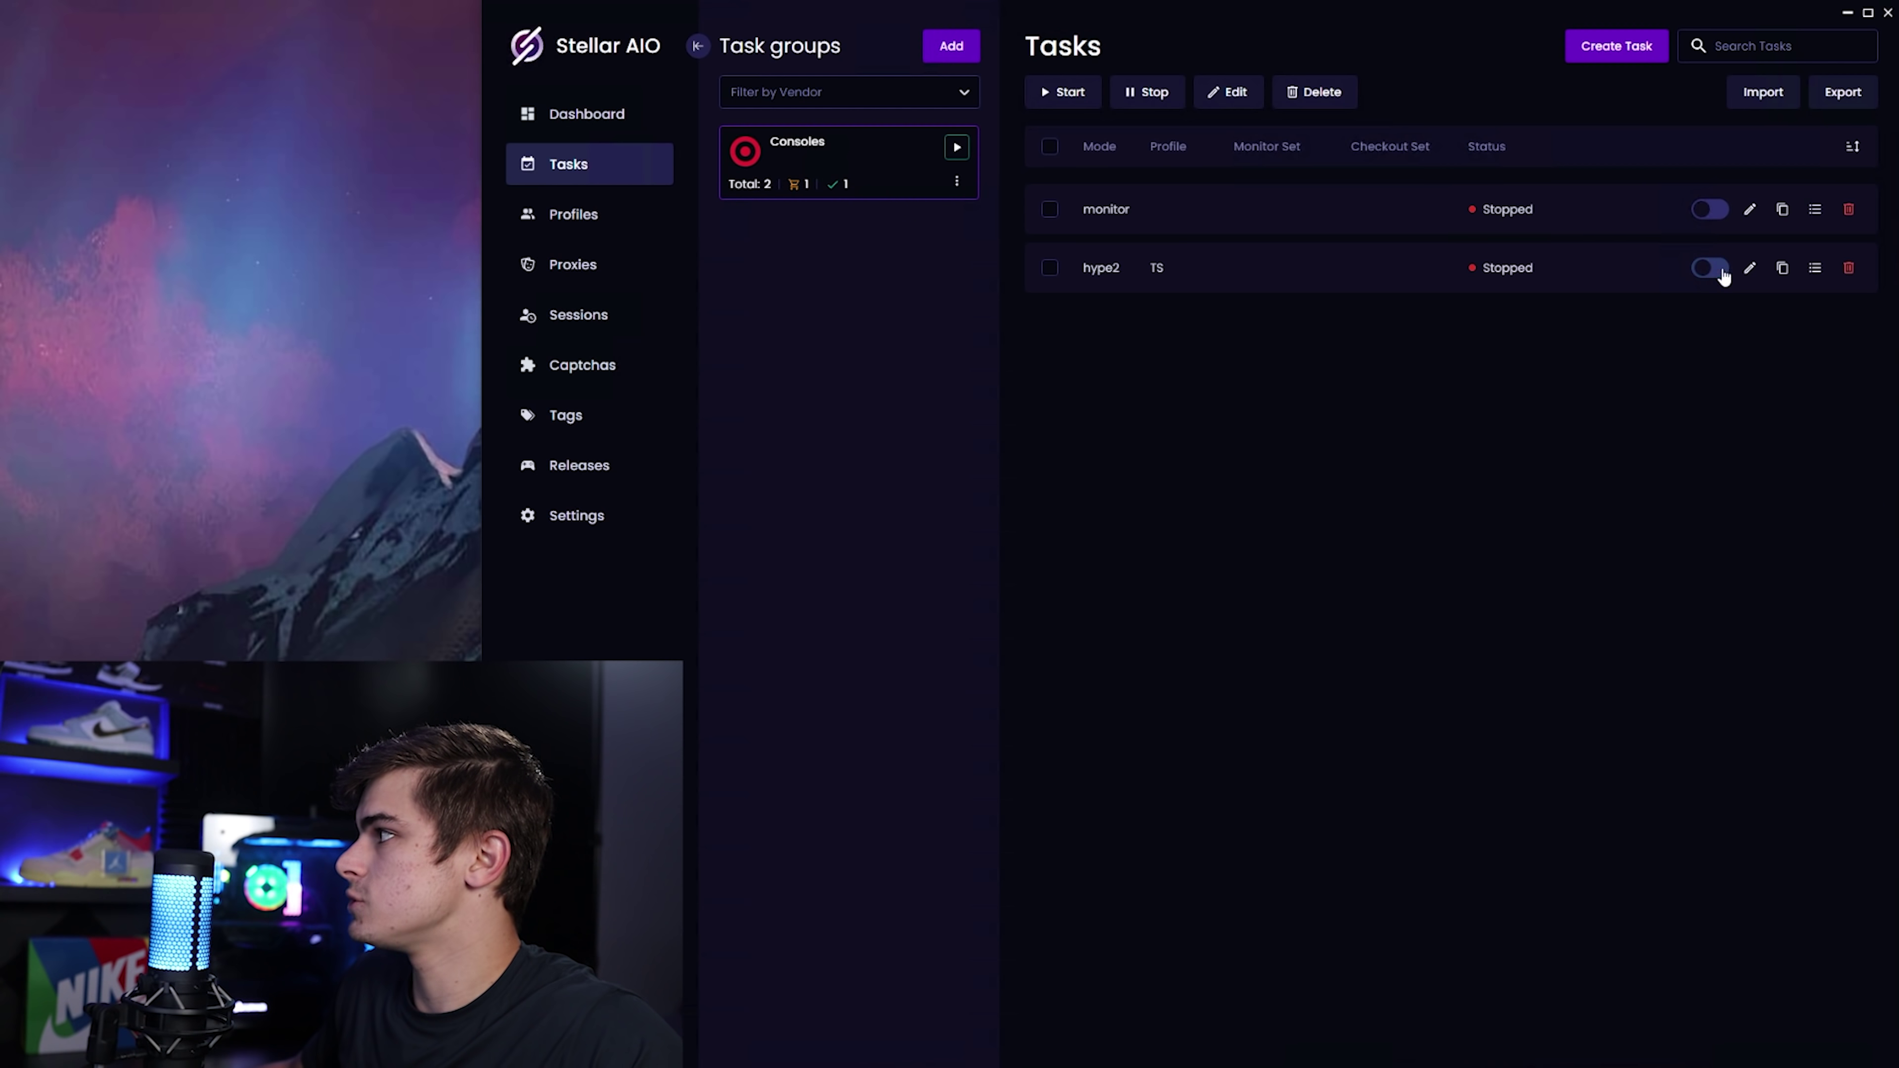
Delete the hype2 and monitor tasks and begin a new monitor-mode task.
{"action": "left_click", "coordinate": [1849, 268]}
{"action": "left_click", "coordinate": [1849, 212]}
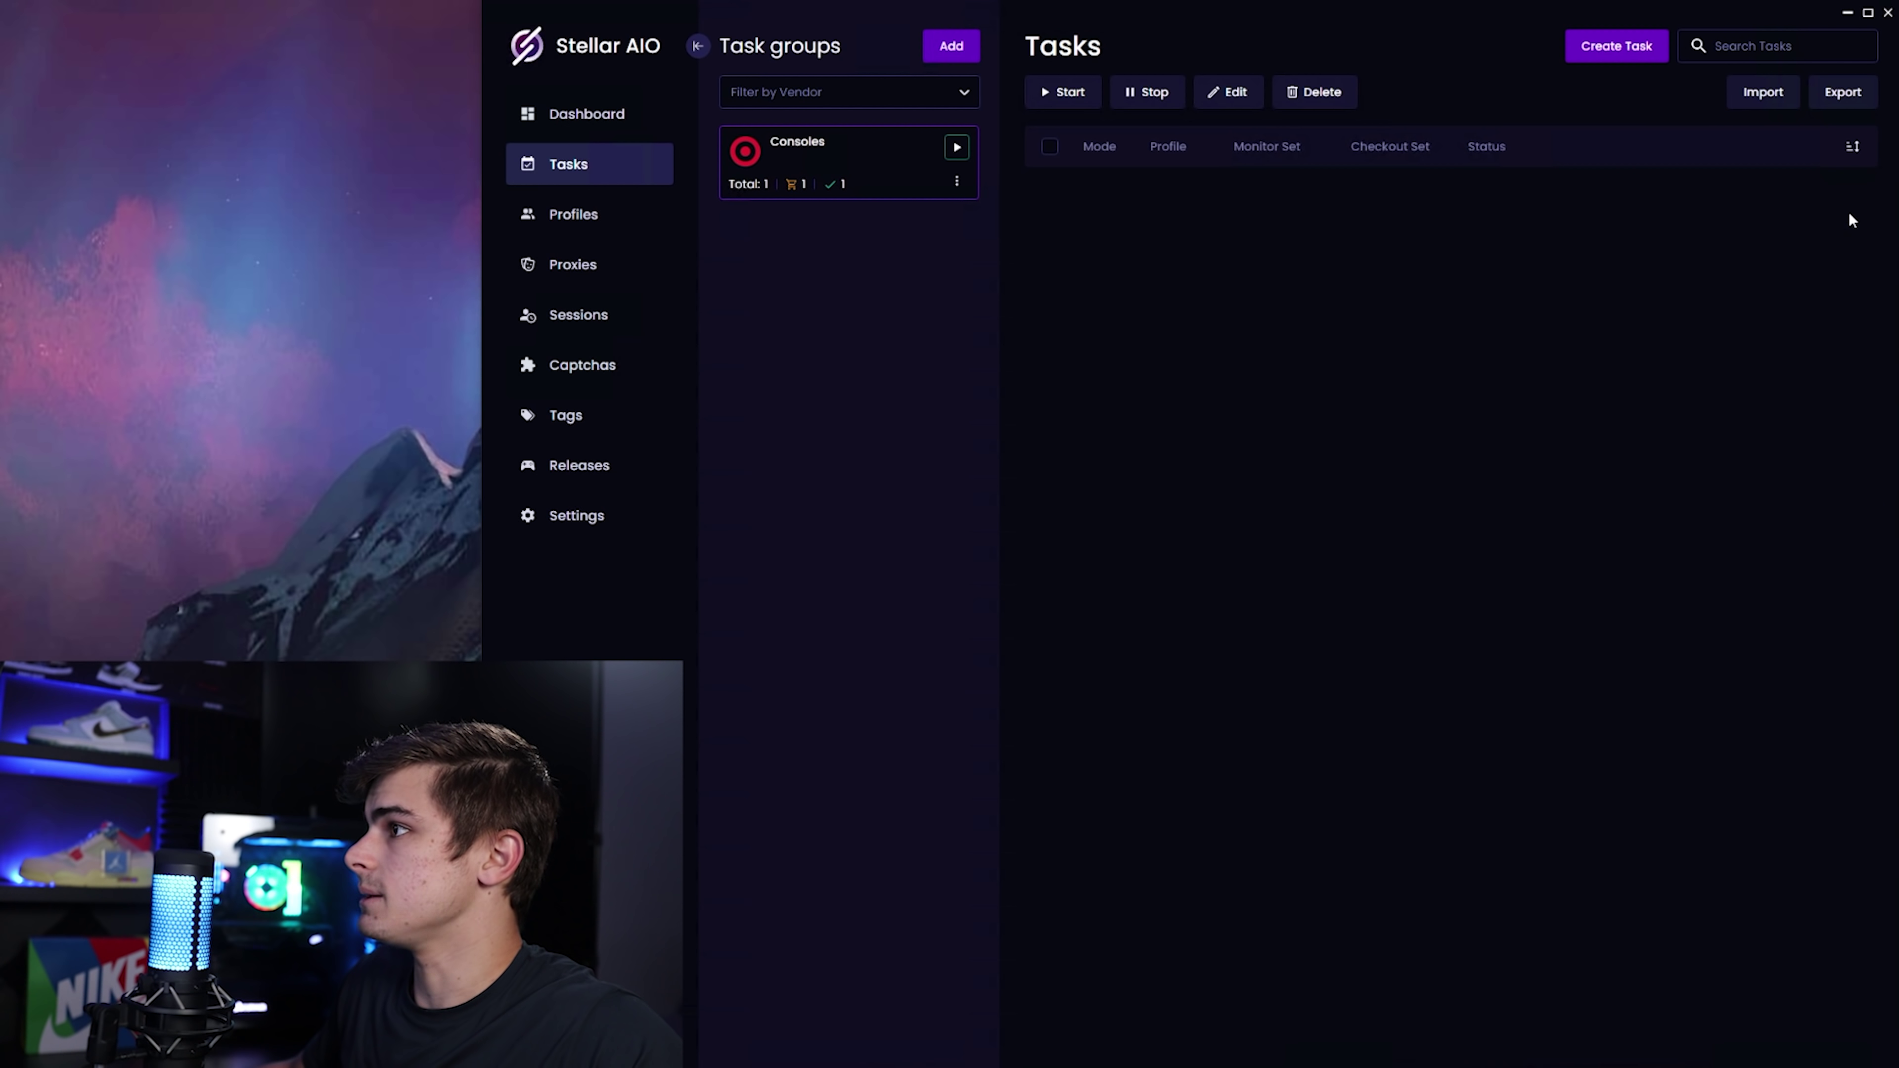
{"action": "left_click", "coordinate": [1615, 47]}
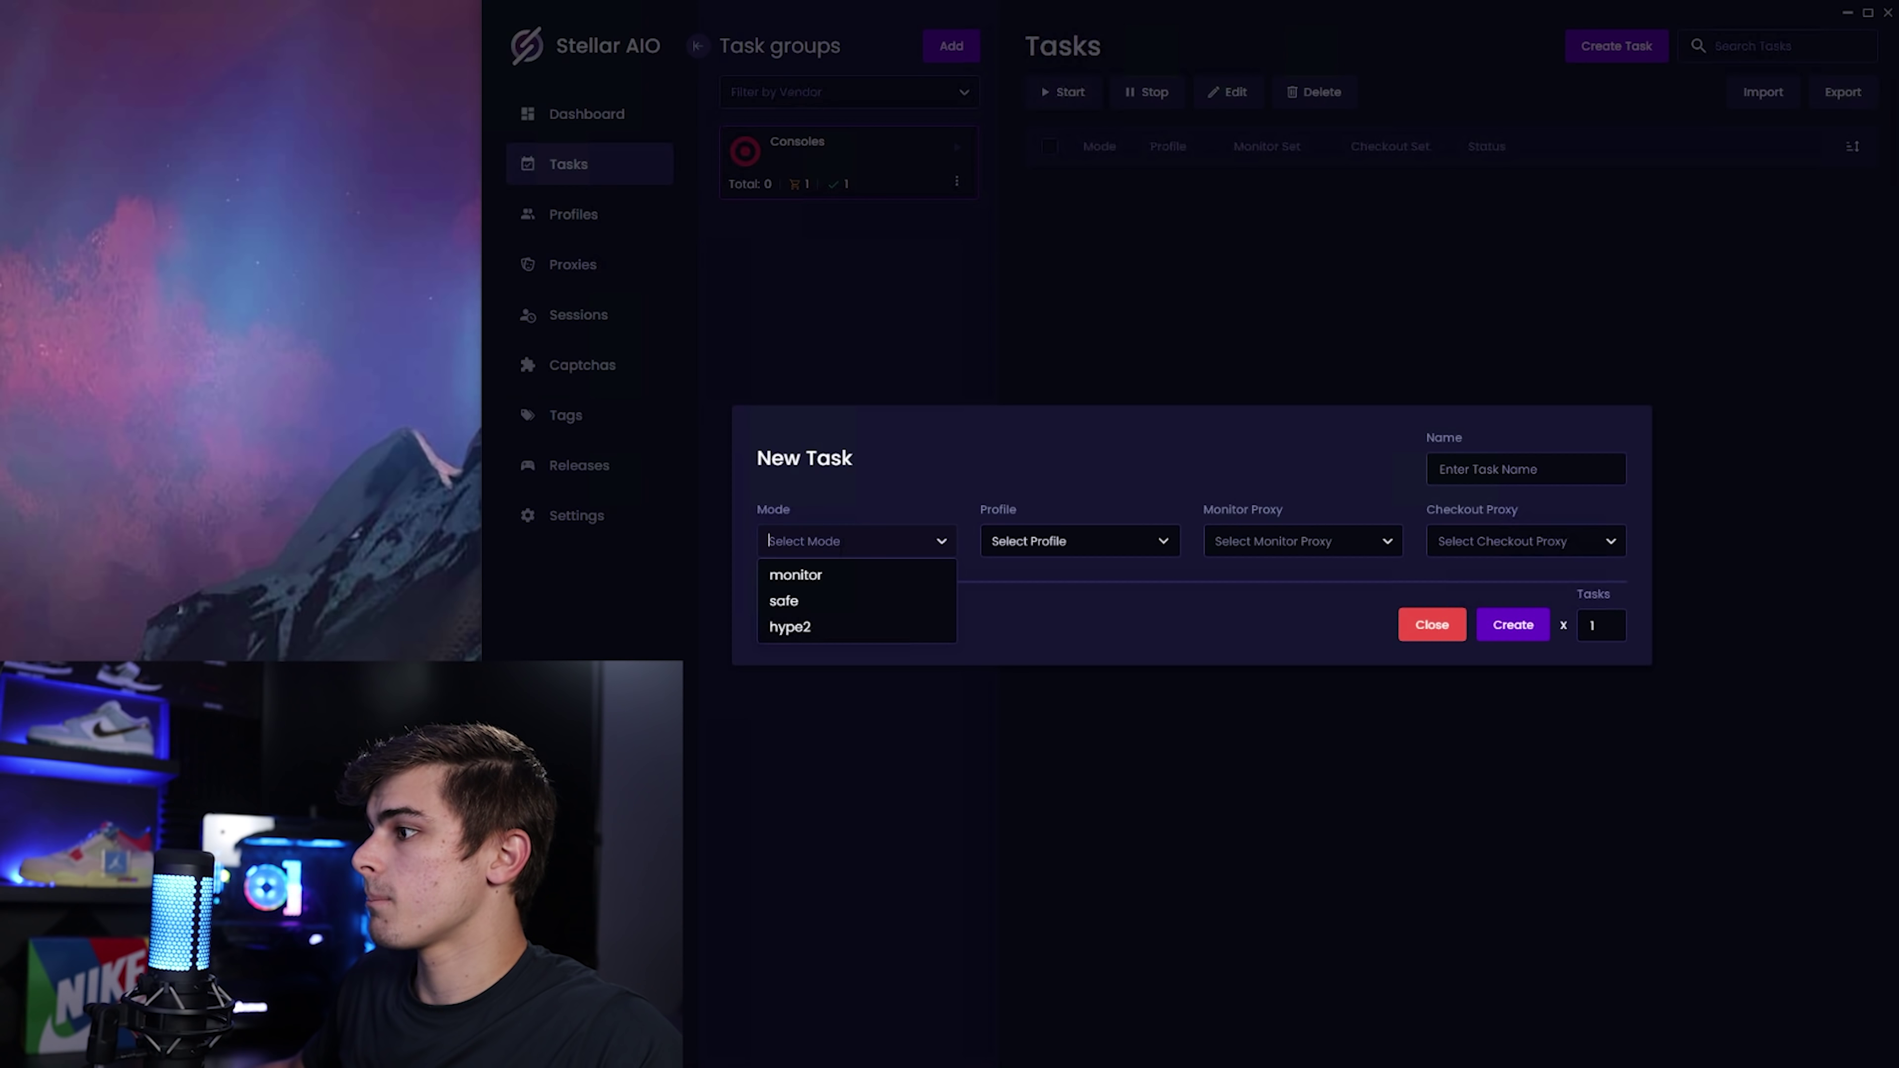
{"action": "left_click", "coordinate": [796, 575]}
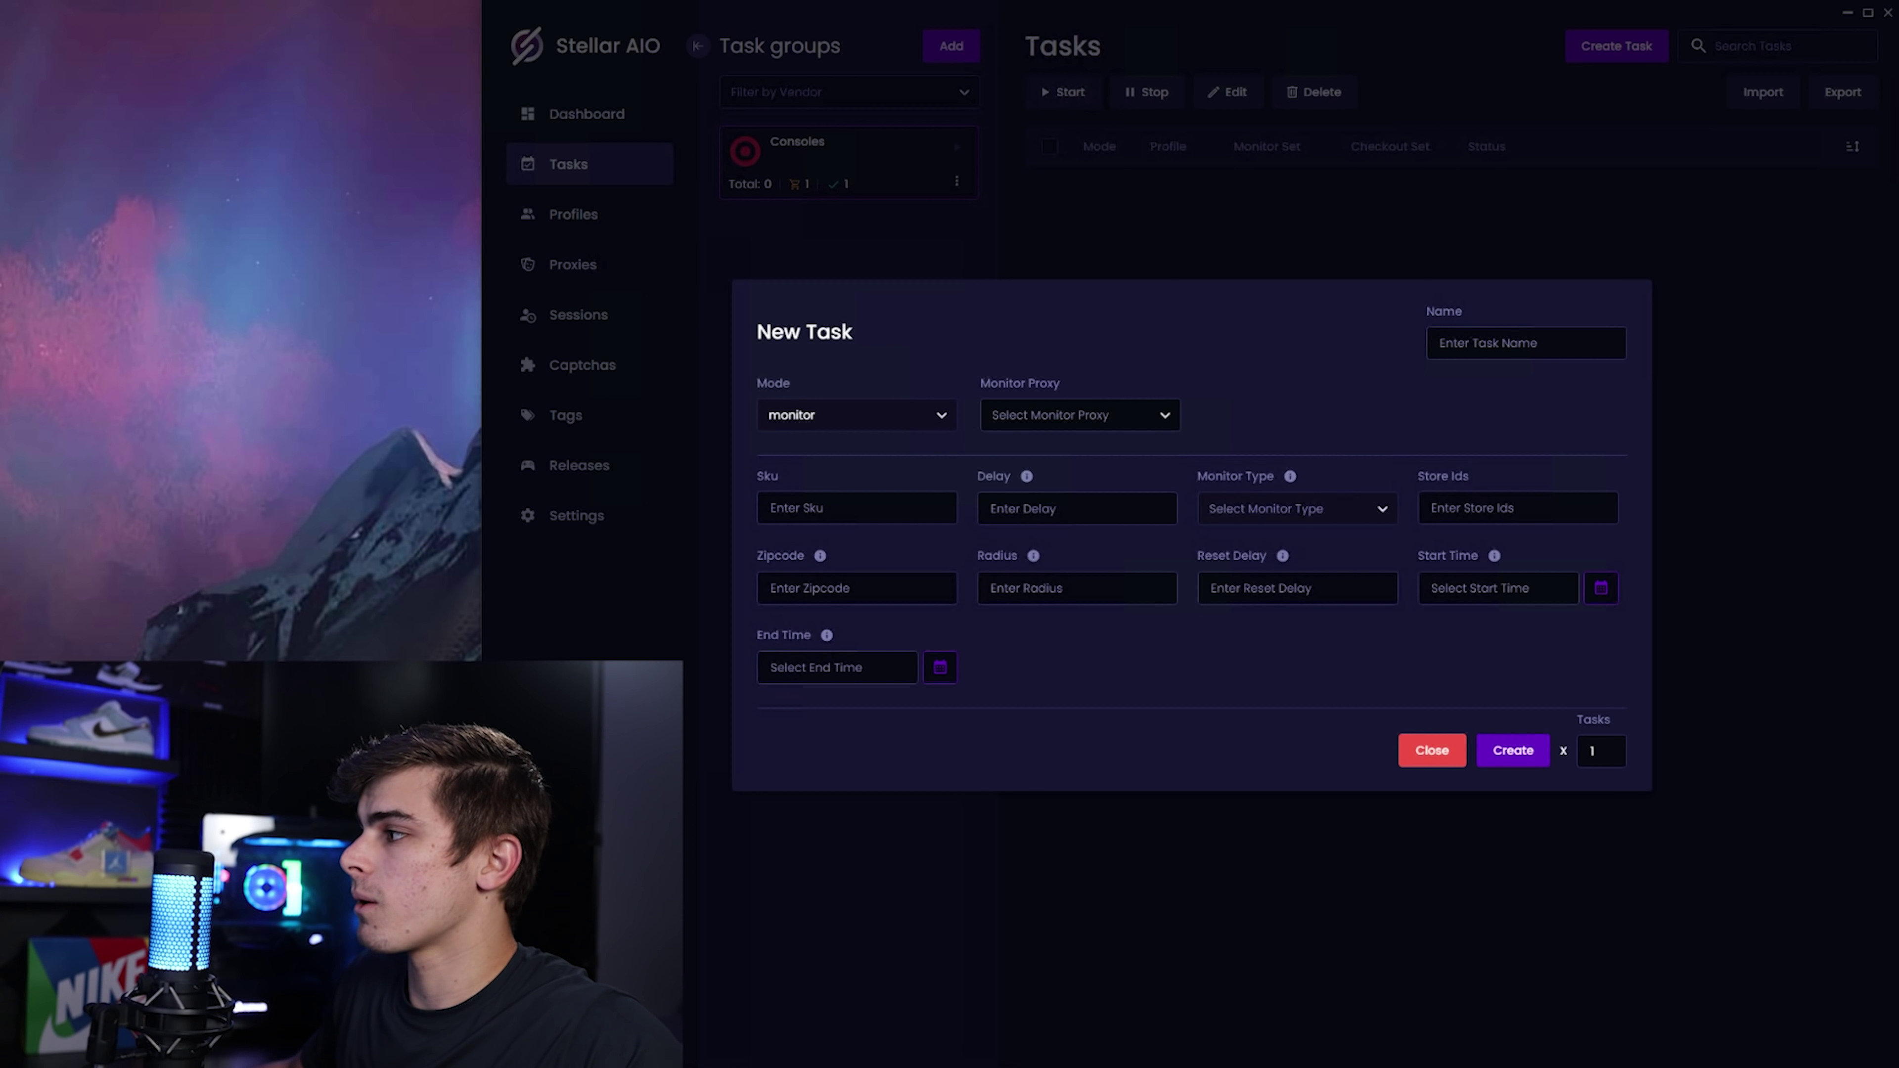
Set monitor type pickupAtc, ISP proxy, SKU 80790841 and delay 2000.
{"action": "left_click", "coordinate": [1297, 509]}
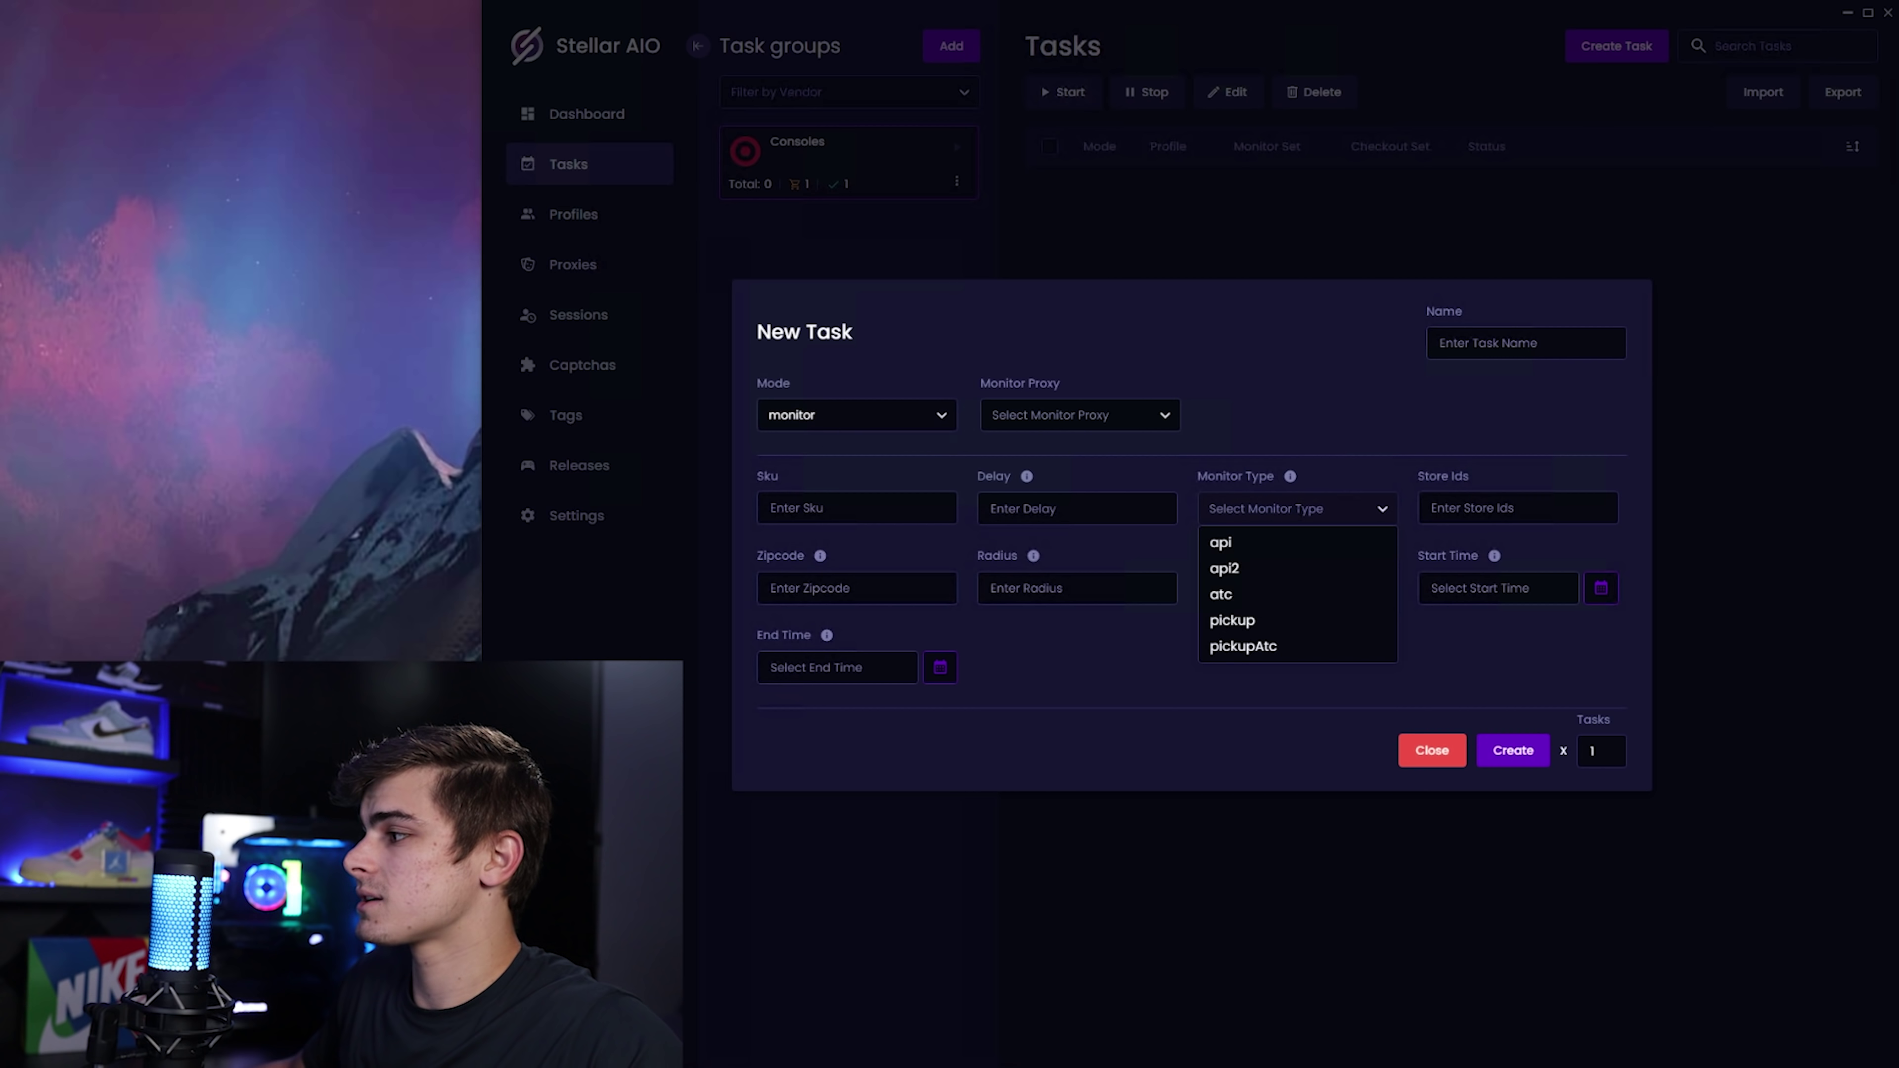
{"action": "left_click", "coordinate": [1272, 647]}
{"action": "left_click", "coordinate": [1156, 415]}
{"action": "left_click", "coordinate": [1155, 414]}
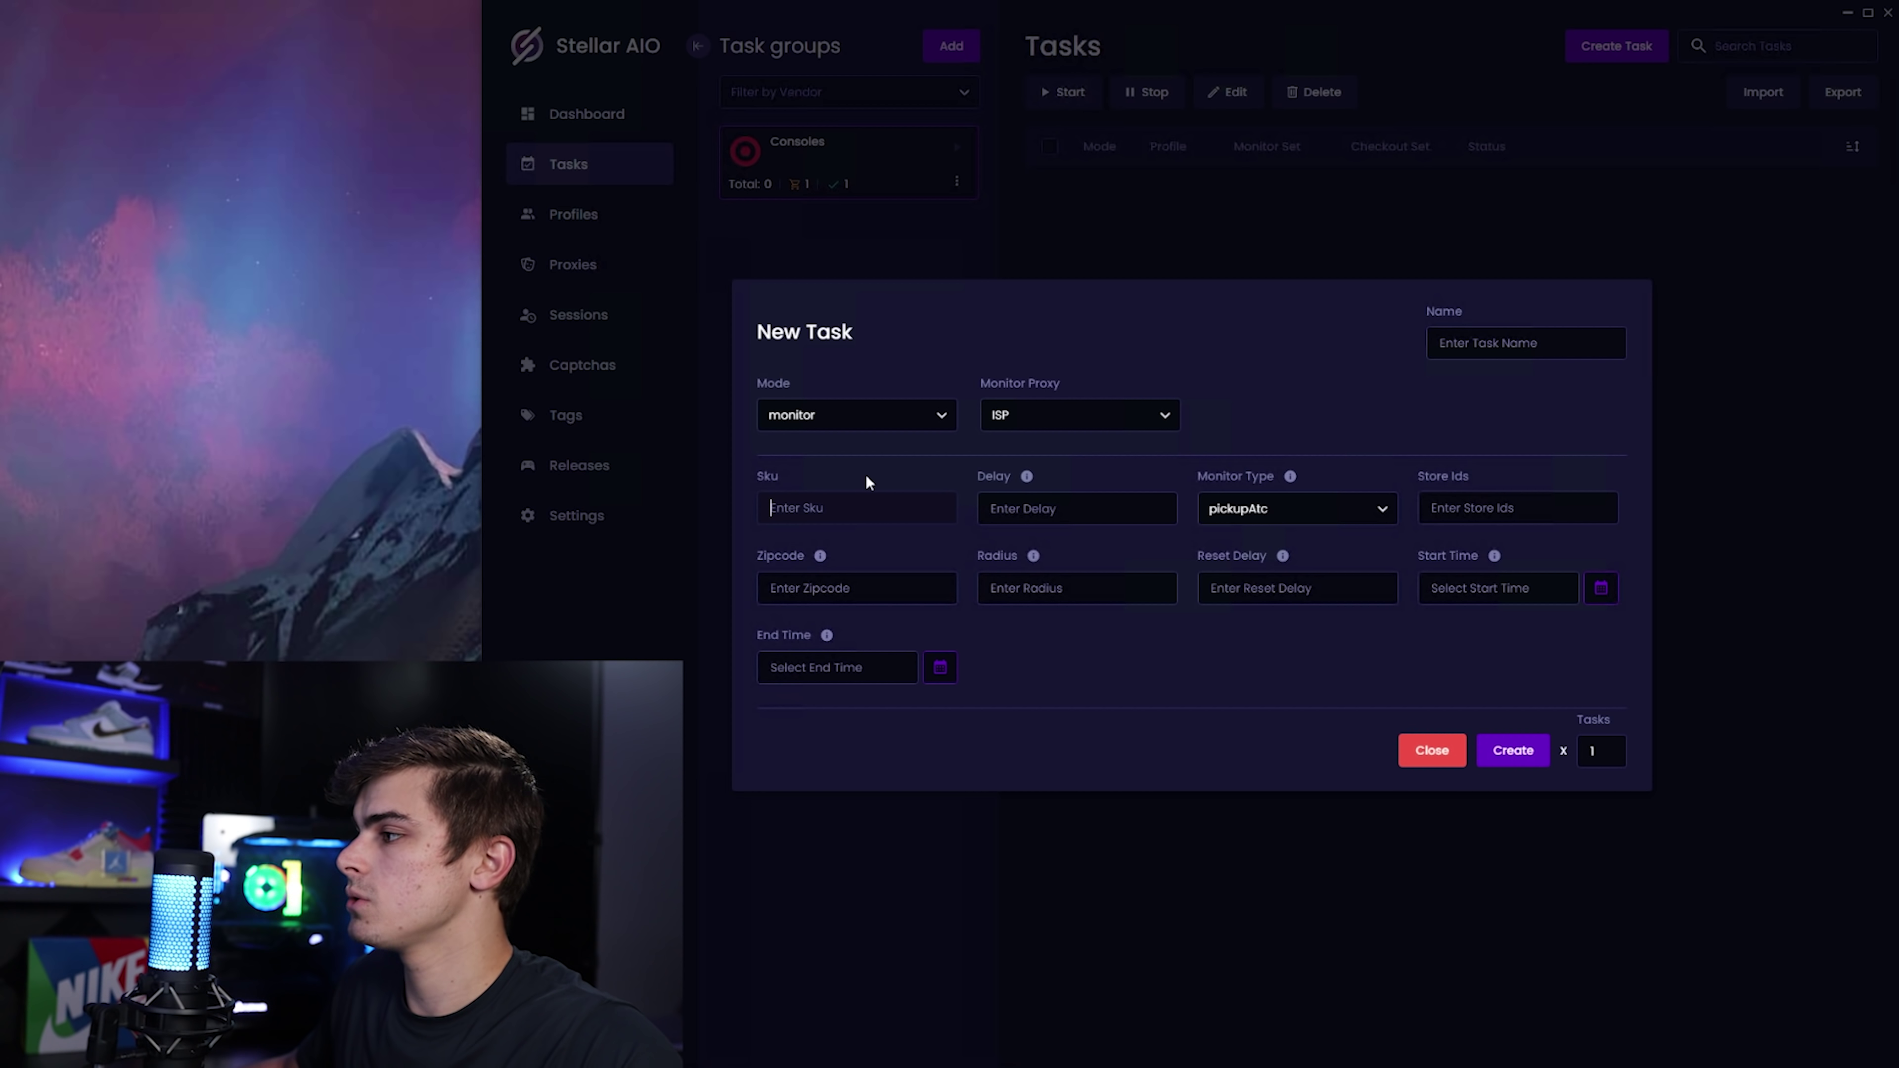
{"action": "type", "text": "80790841"}
{"action": "left_click", "coordinate": [1034, 520]}
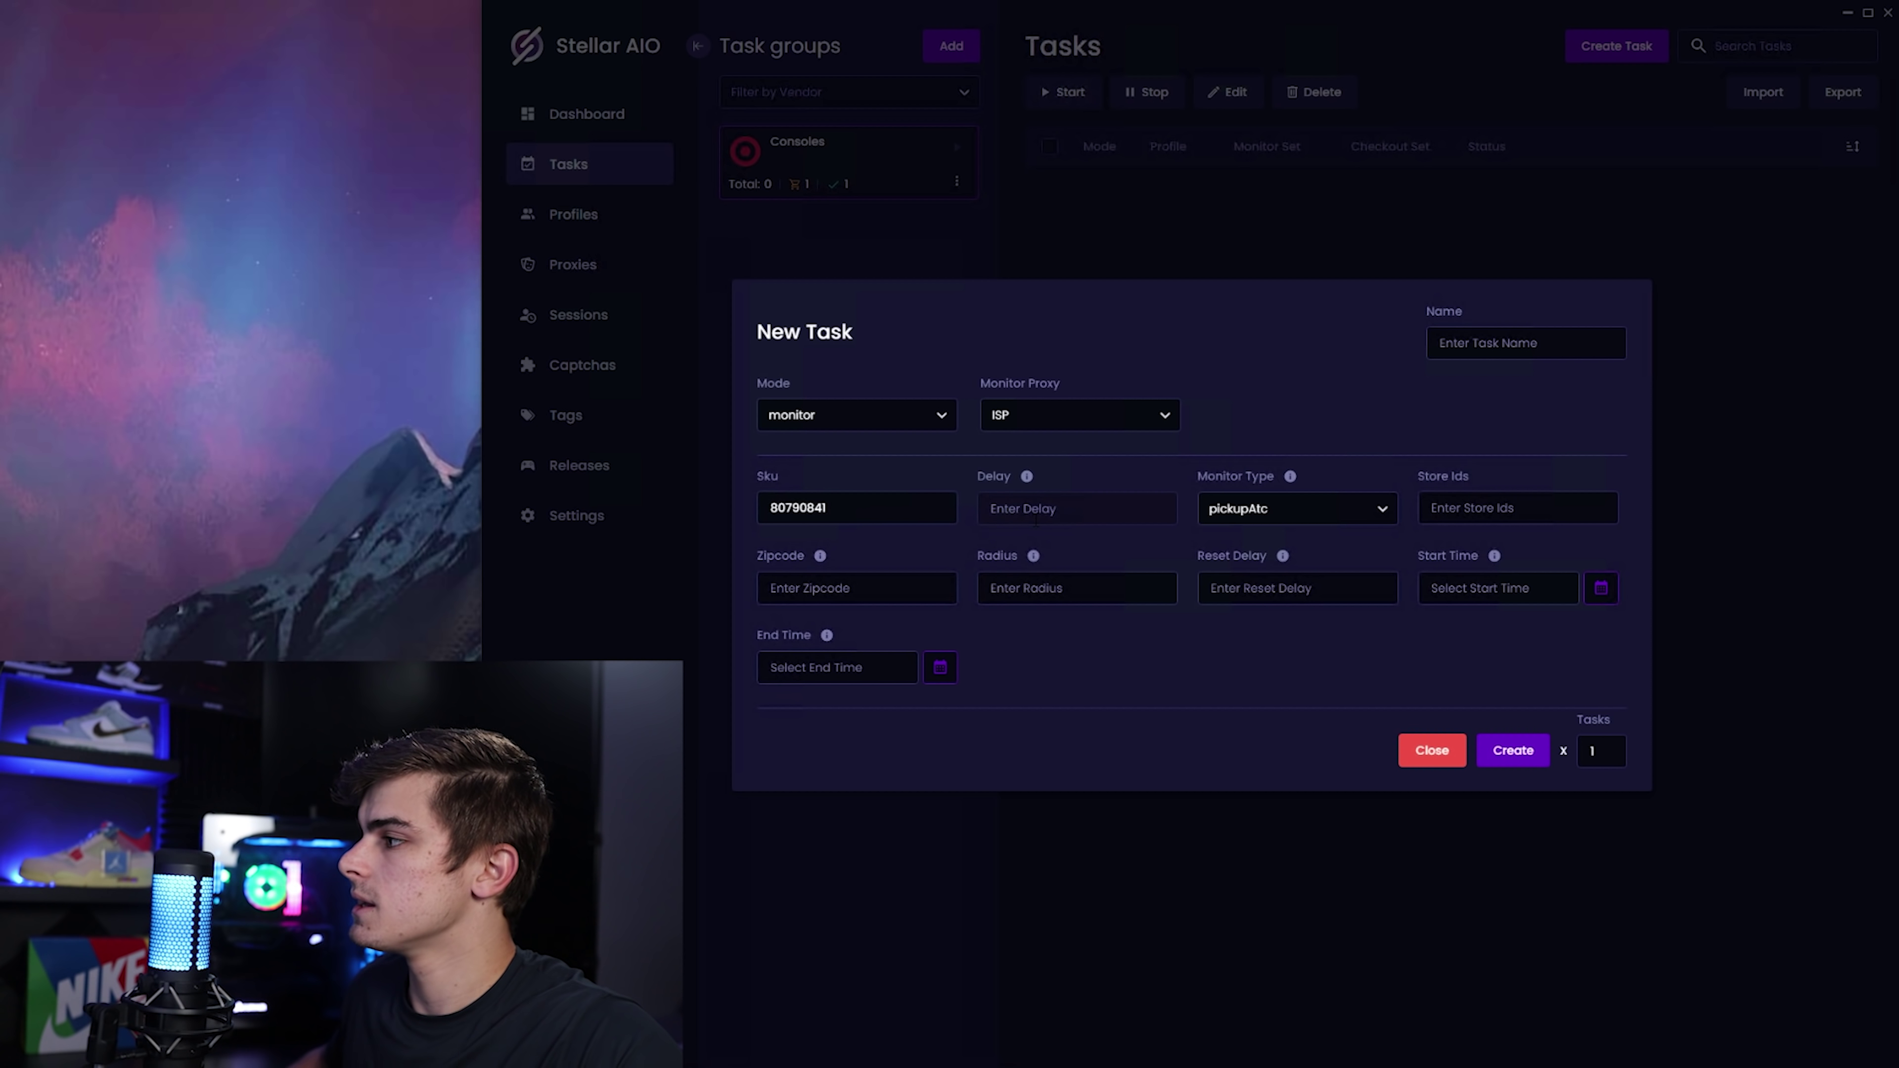
{"action": "type", "text": "2000"}
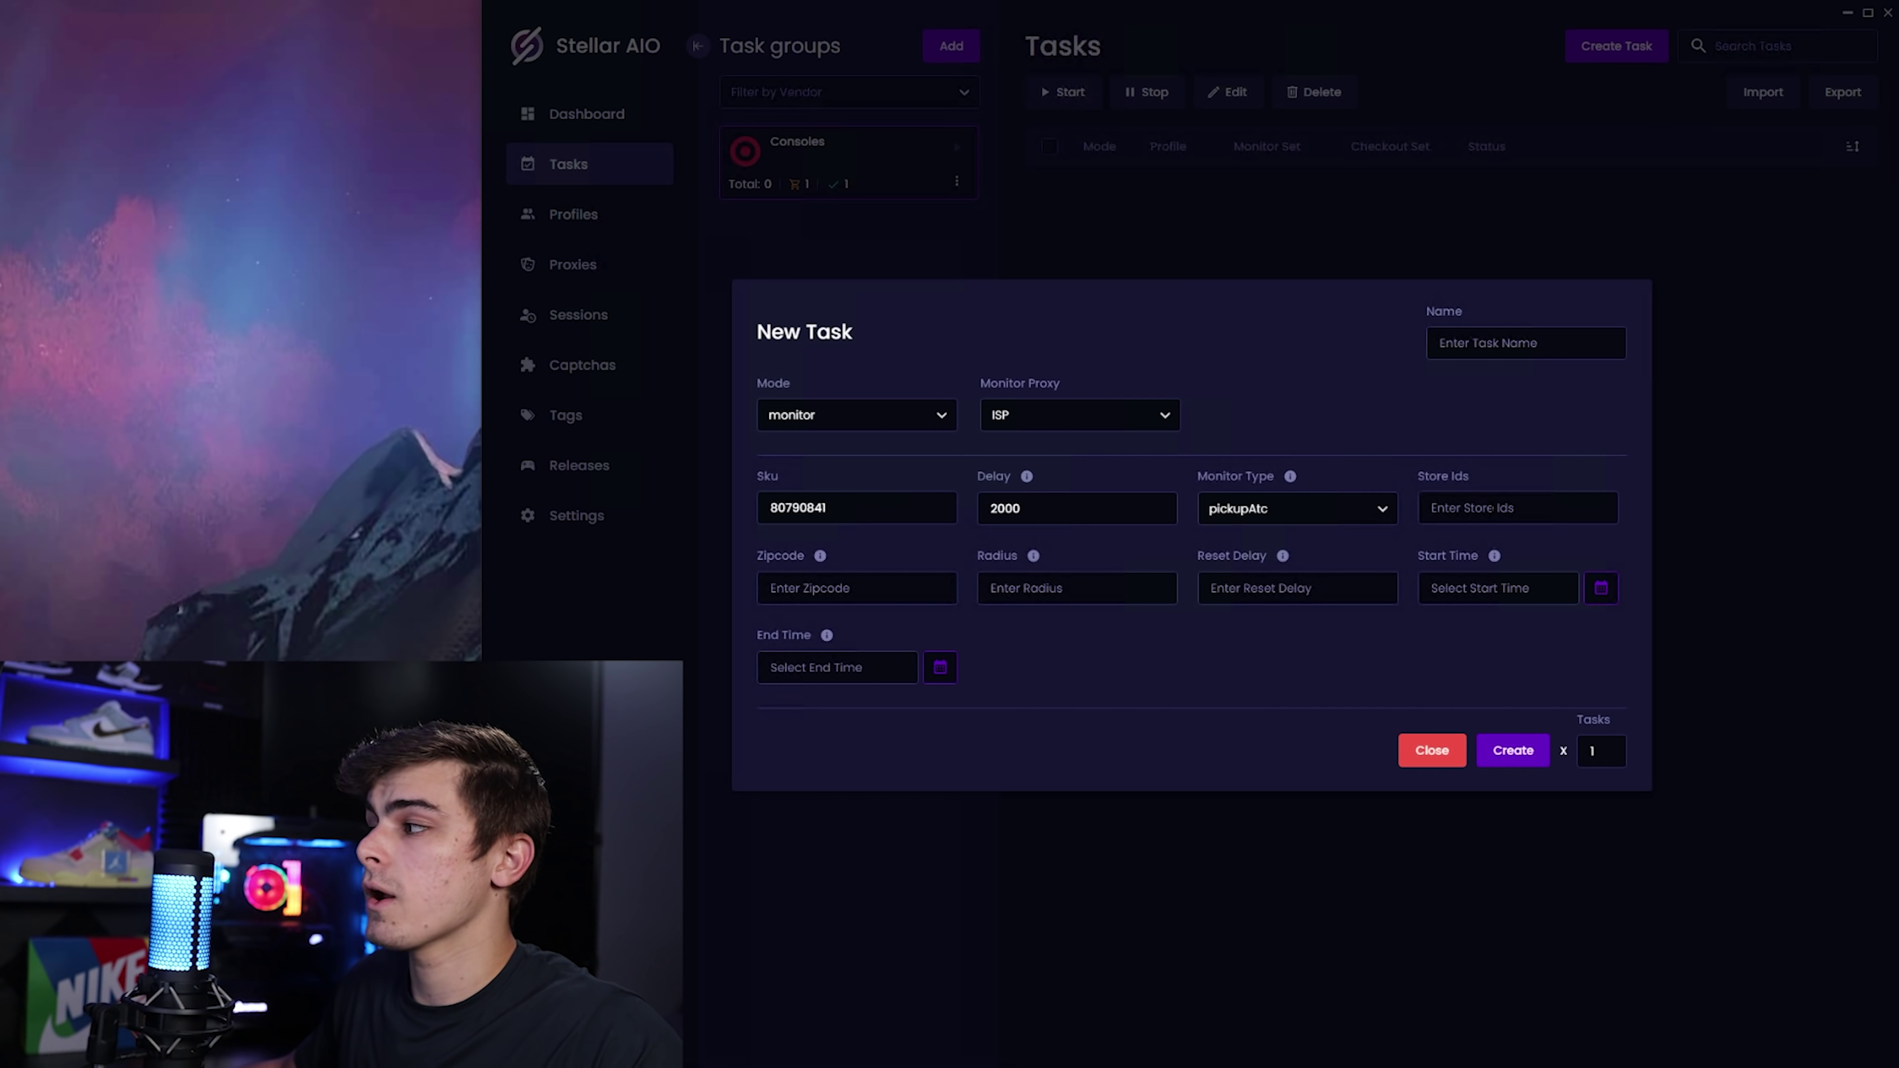
{"action": "left_click", "coordinate": [1432, 508]}
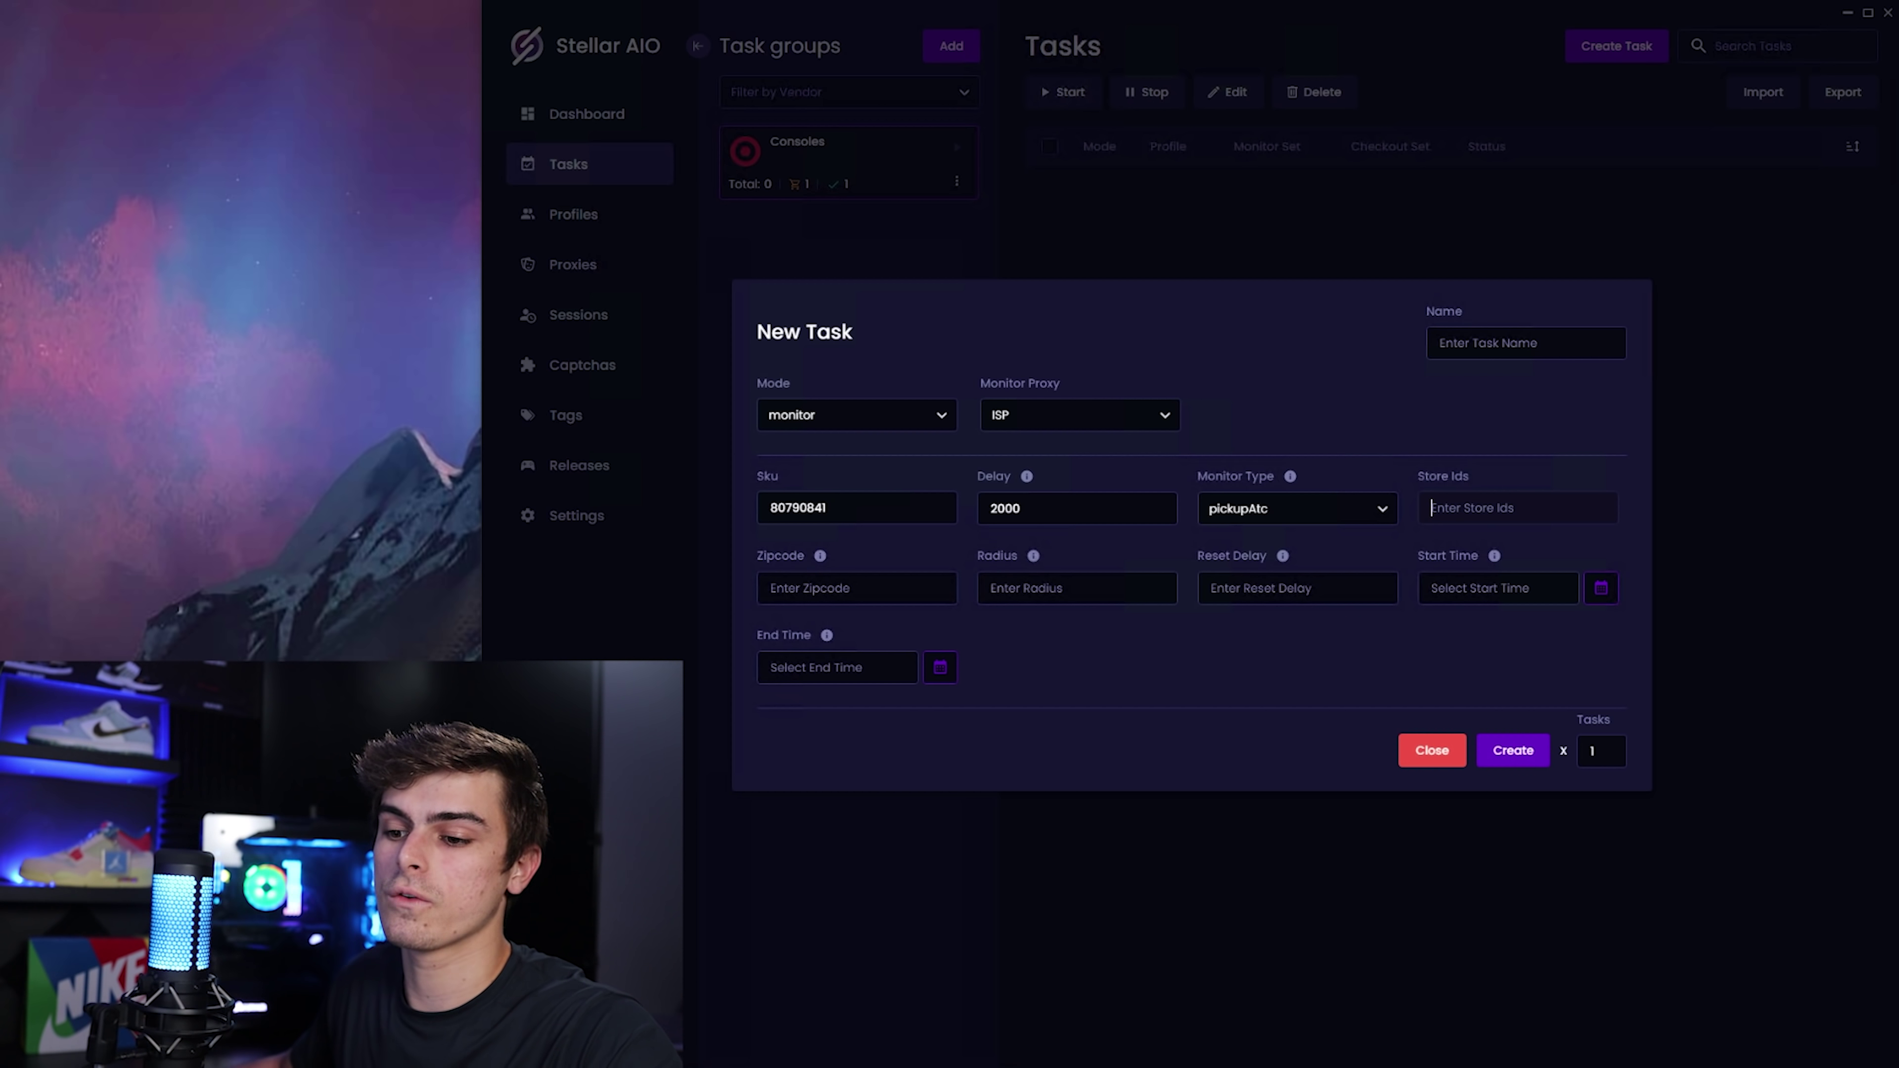
Look up the Minneapolis NE Target store and paste its ID 1095 into Store Ids.
{"action": "key", "text": "alt+Tab"}
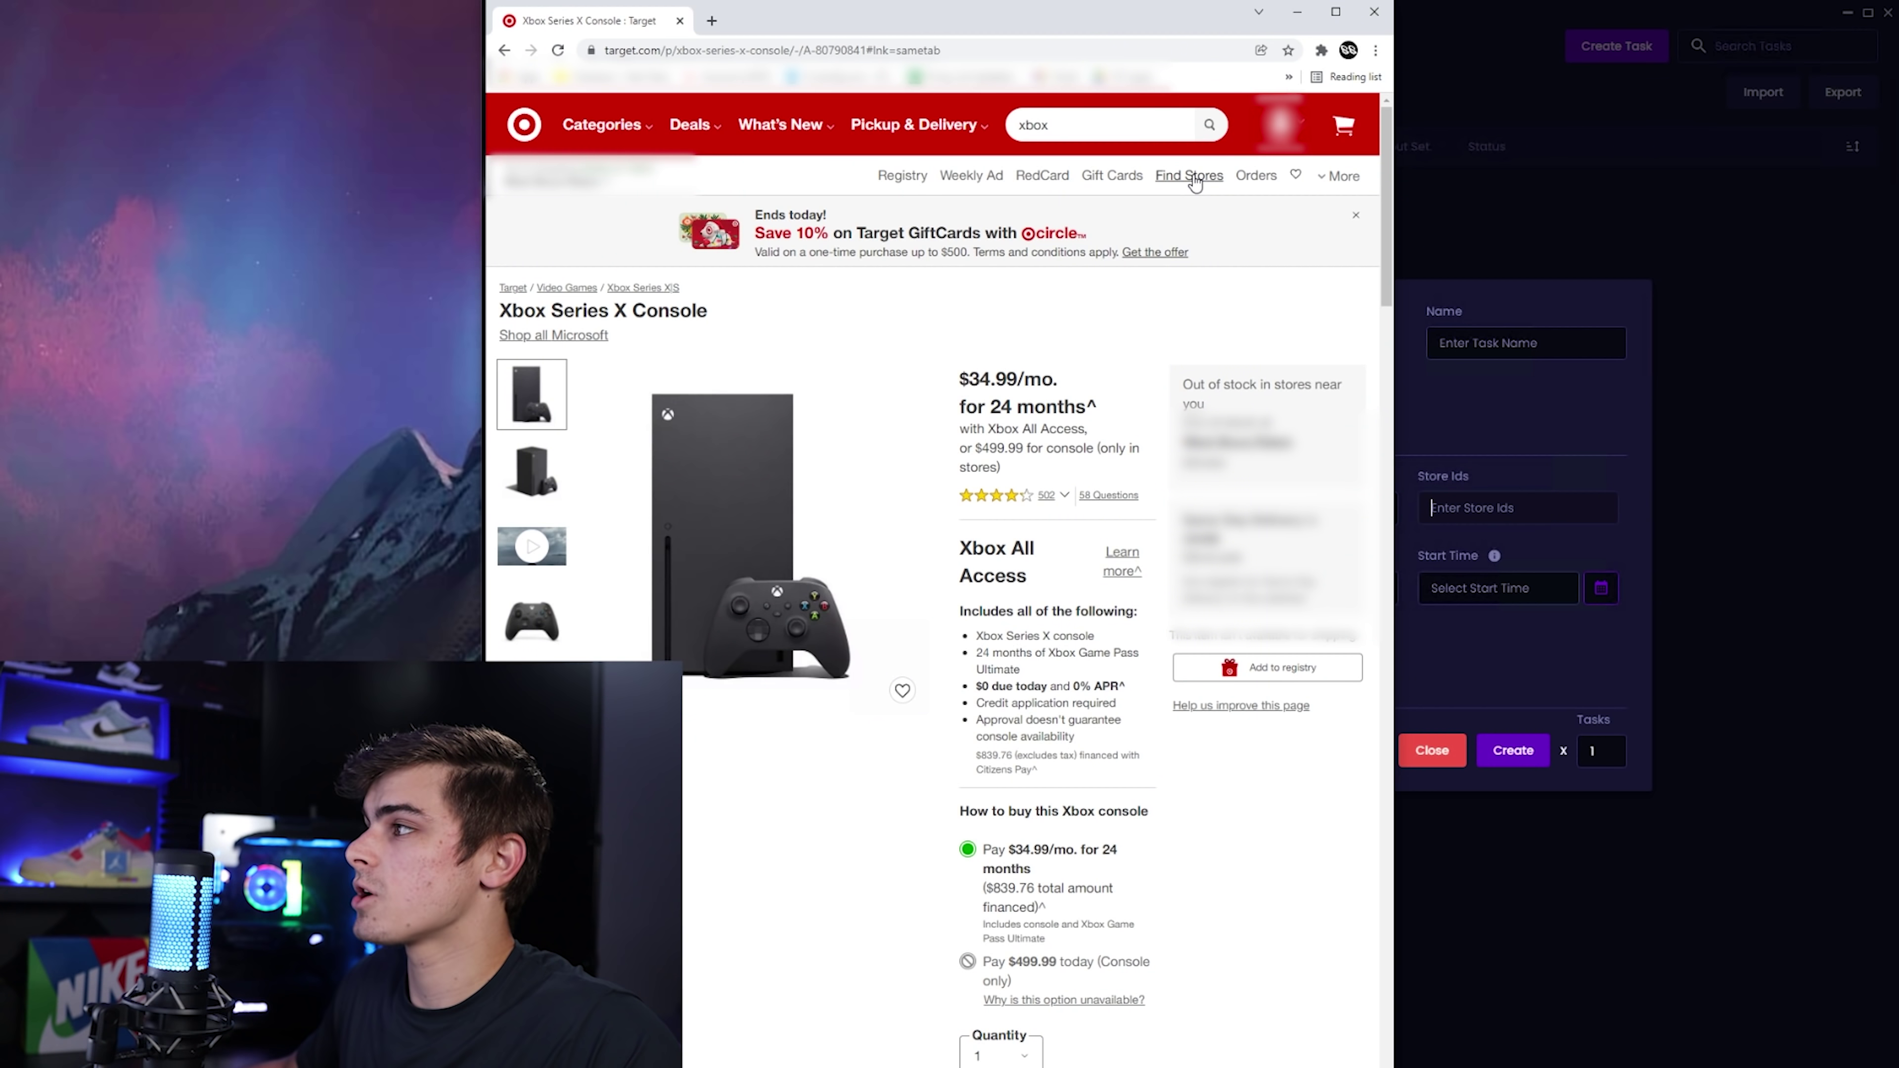
{"action": "left_click", "coordinate": [1184, 182]}
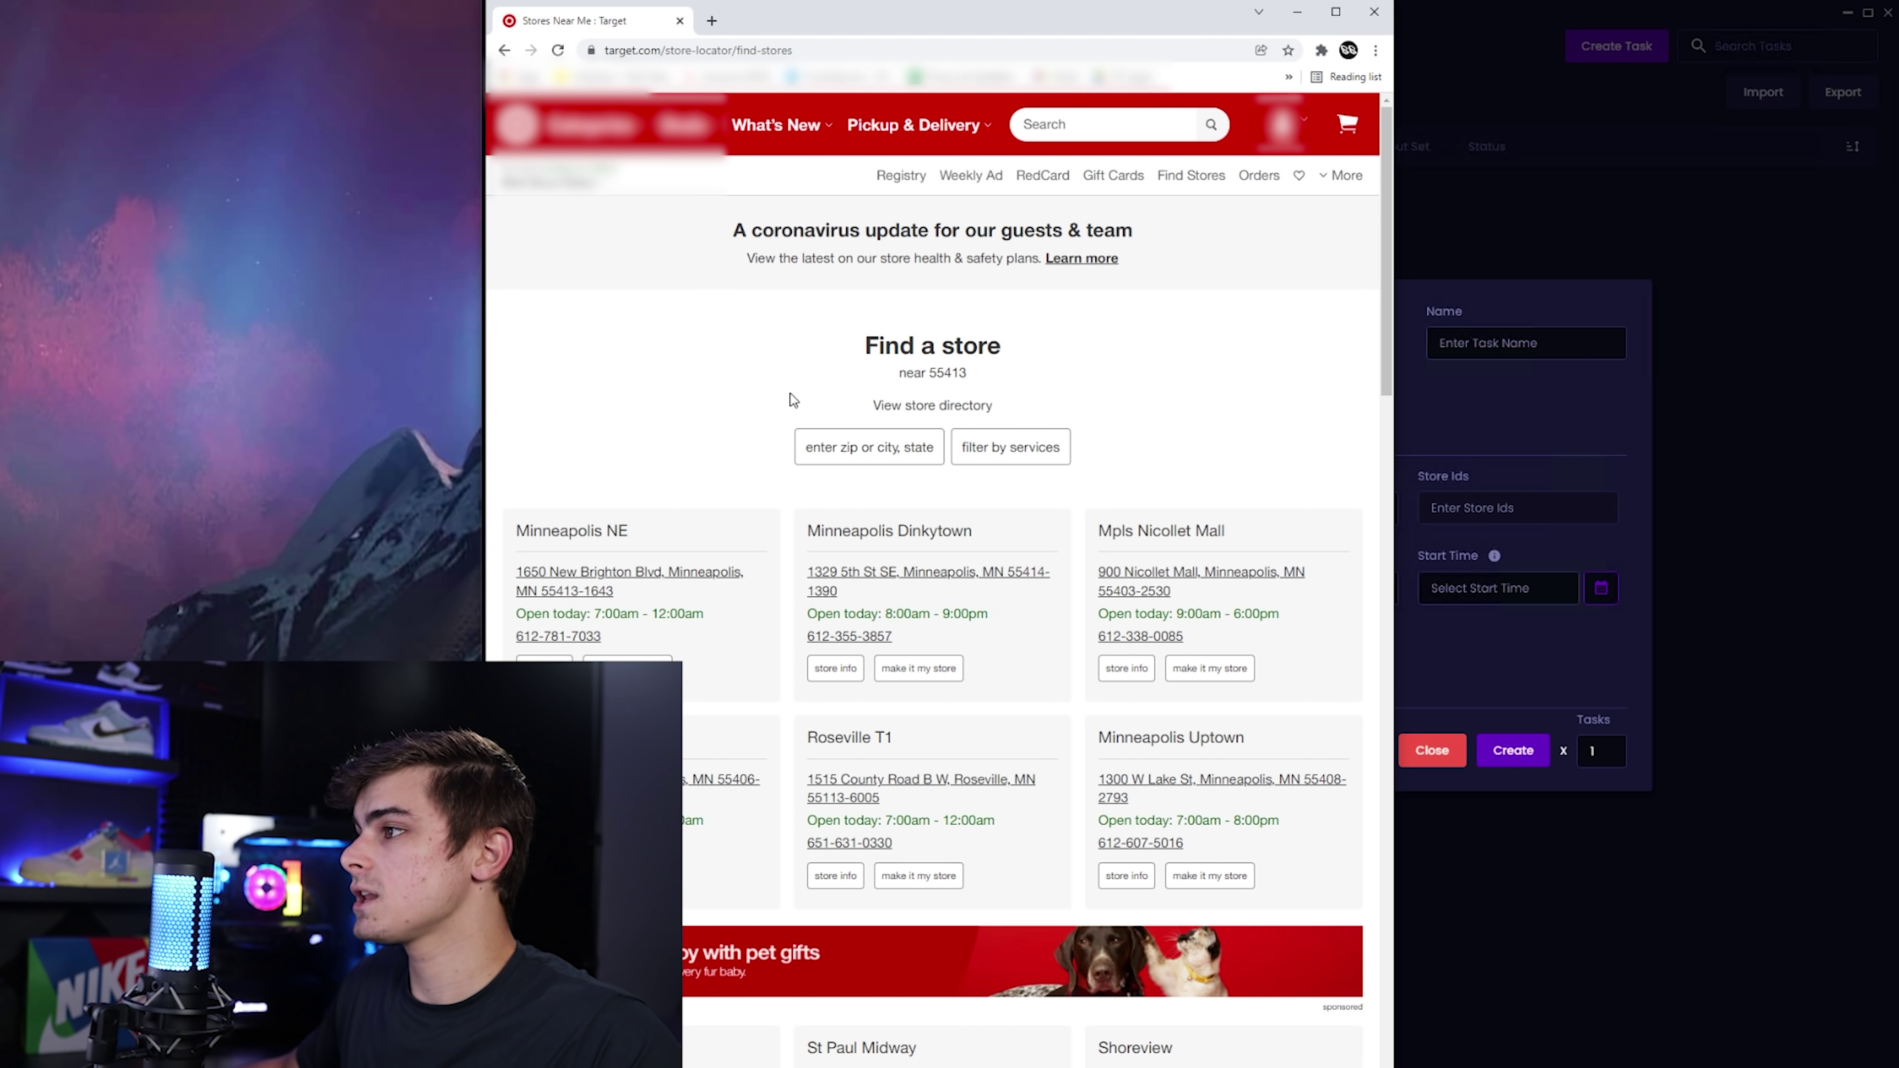
{"action": "left_click_drag", "start_coordinate": [928, 372], "coordinate": [972, 374]}
{"action": "left_click", "coordinate": [939, 380]}
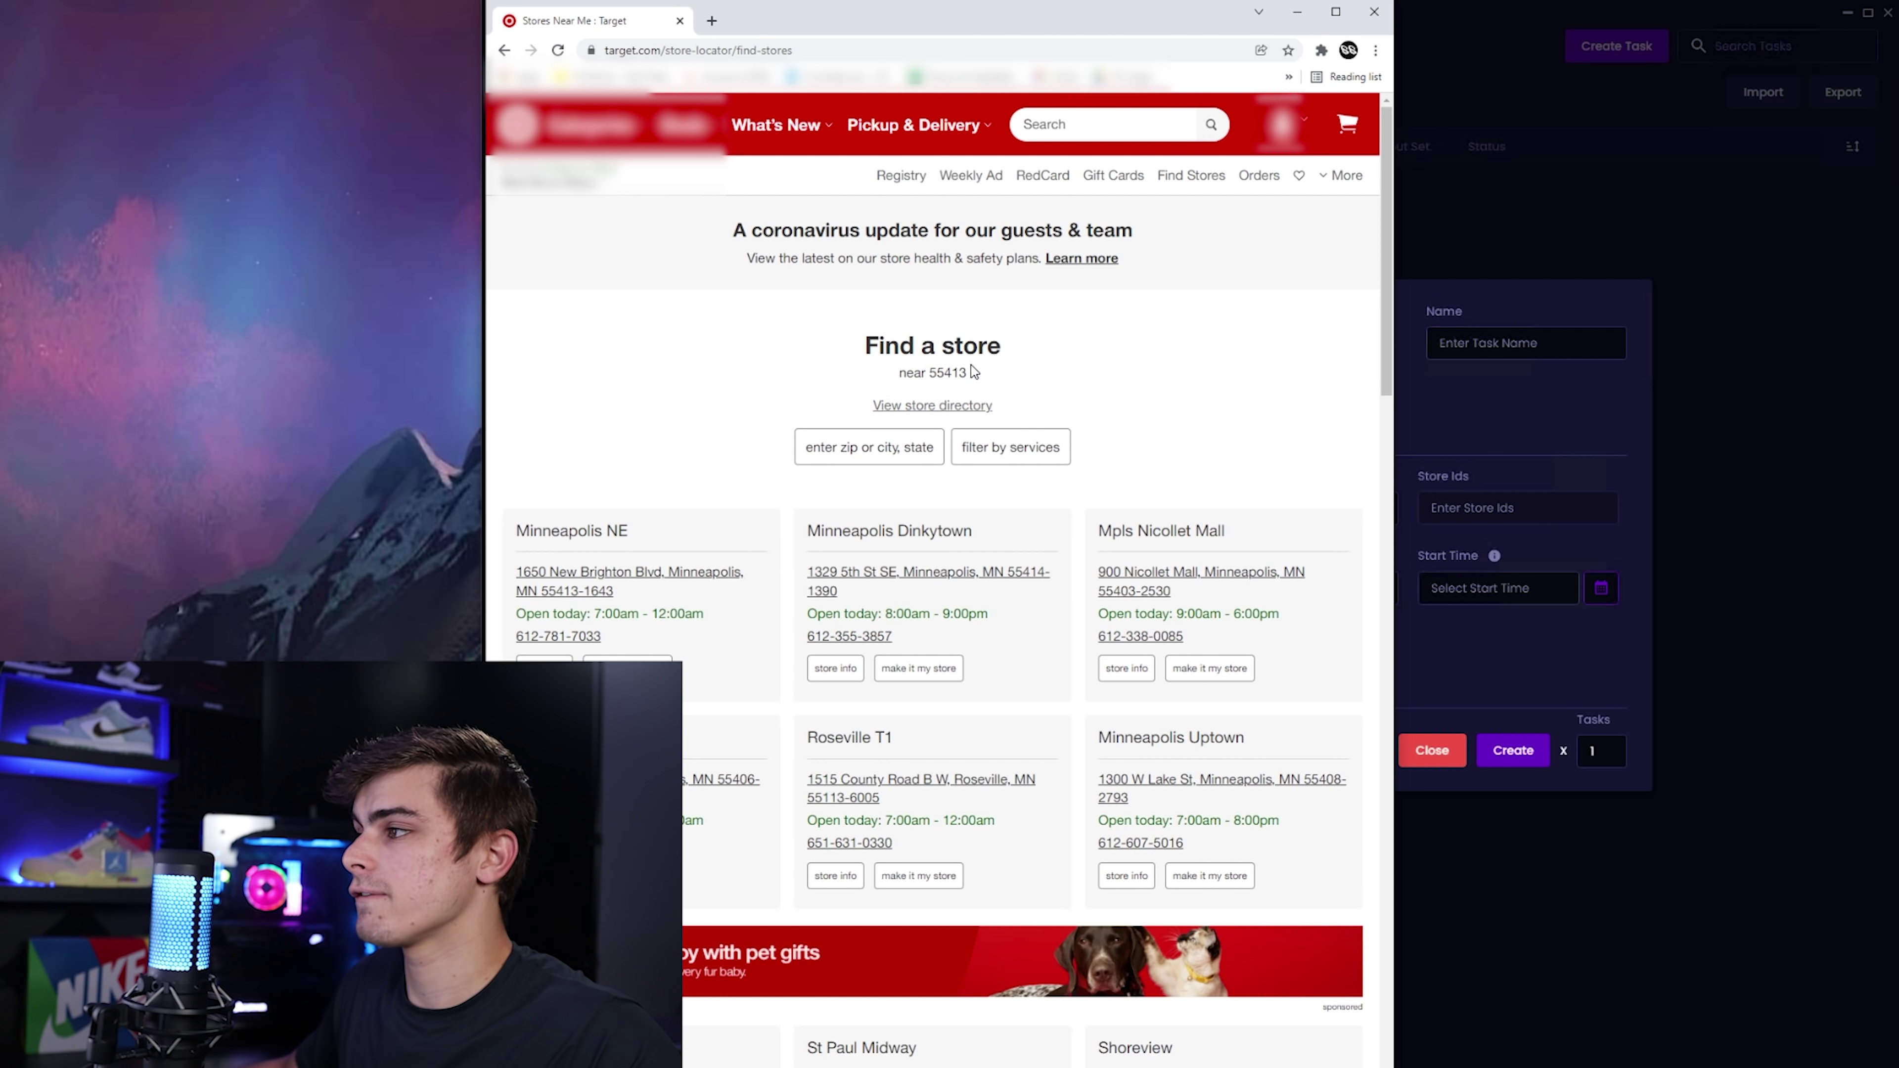
{"action": "scroll", "coordinate": [939, 380], "scroll_direction": "down", "scroll_amount": 1}
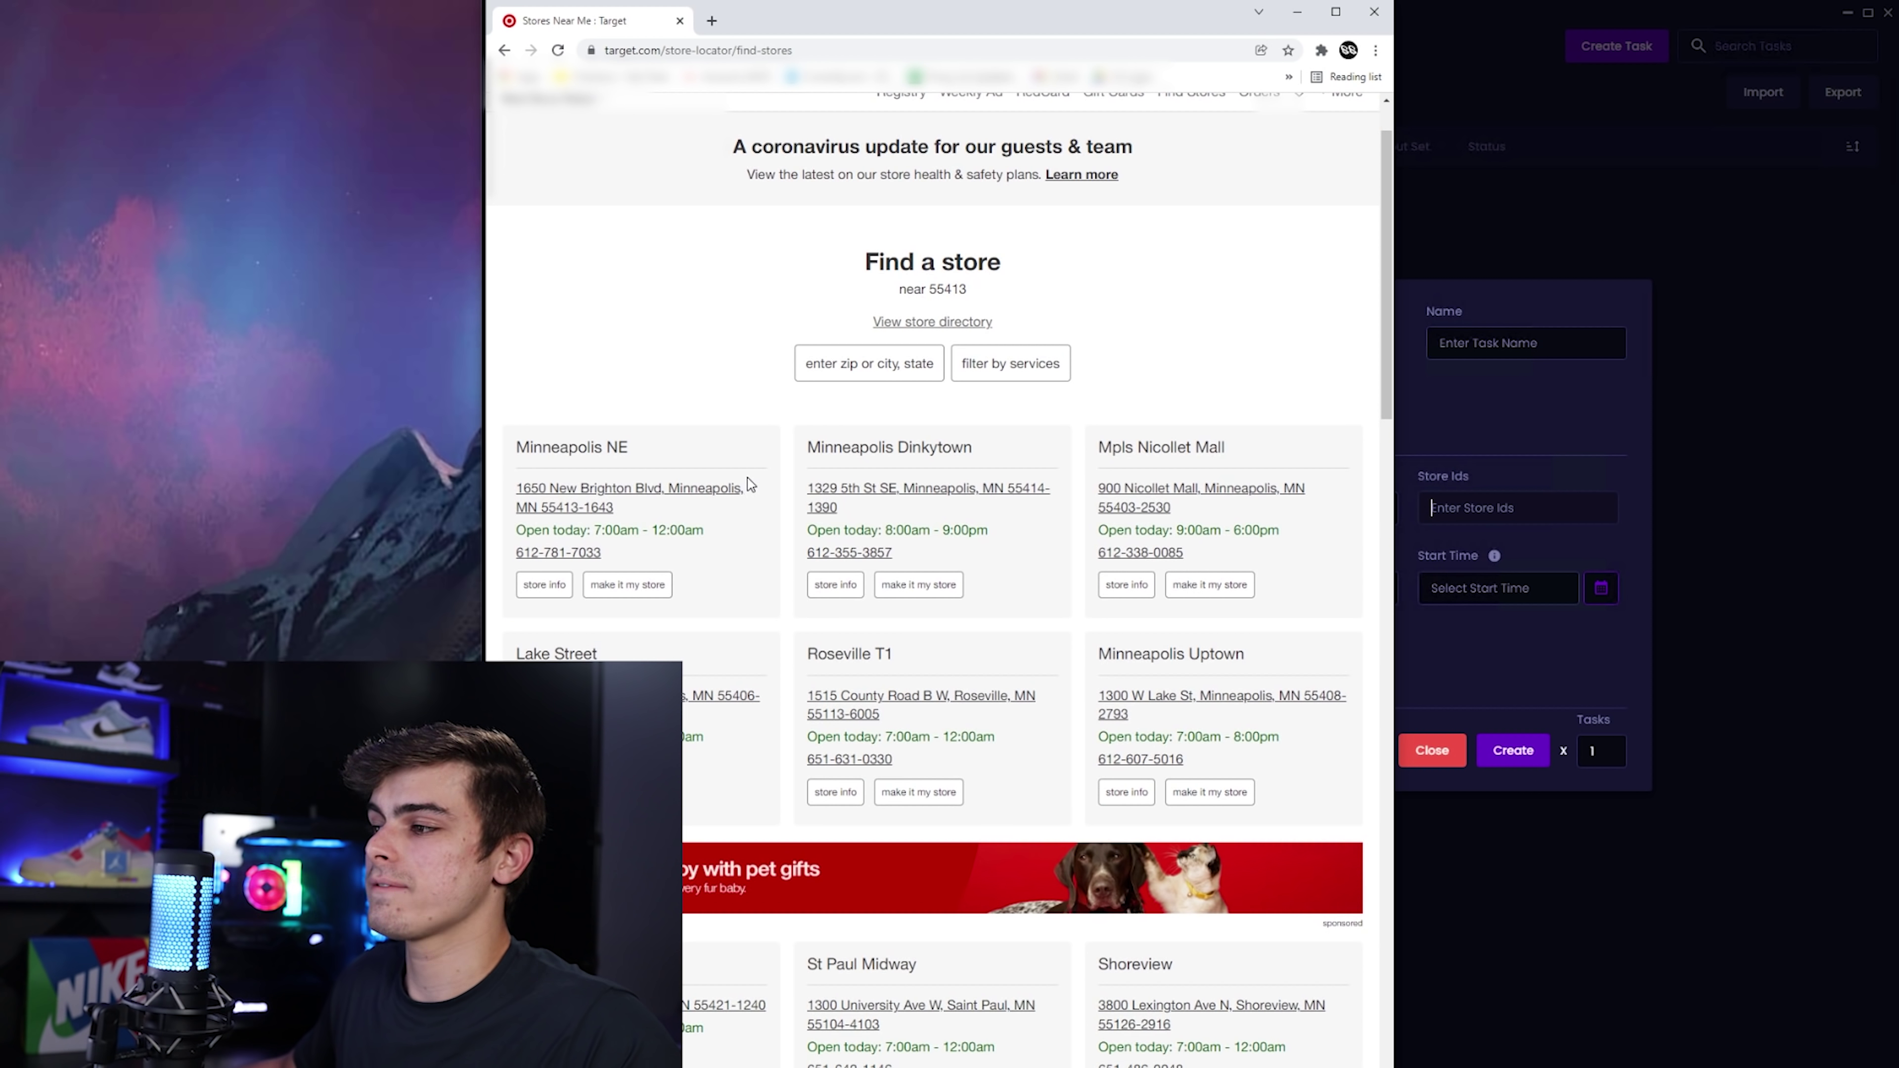
{"action": "left_click", "coordinate": [544, 585]}
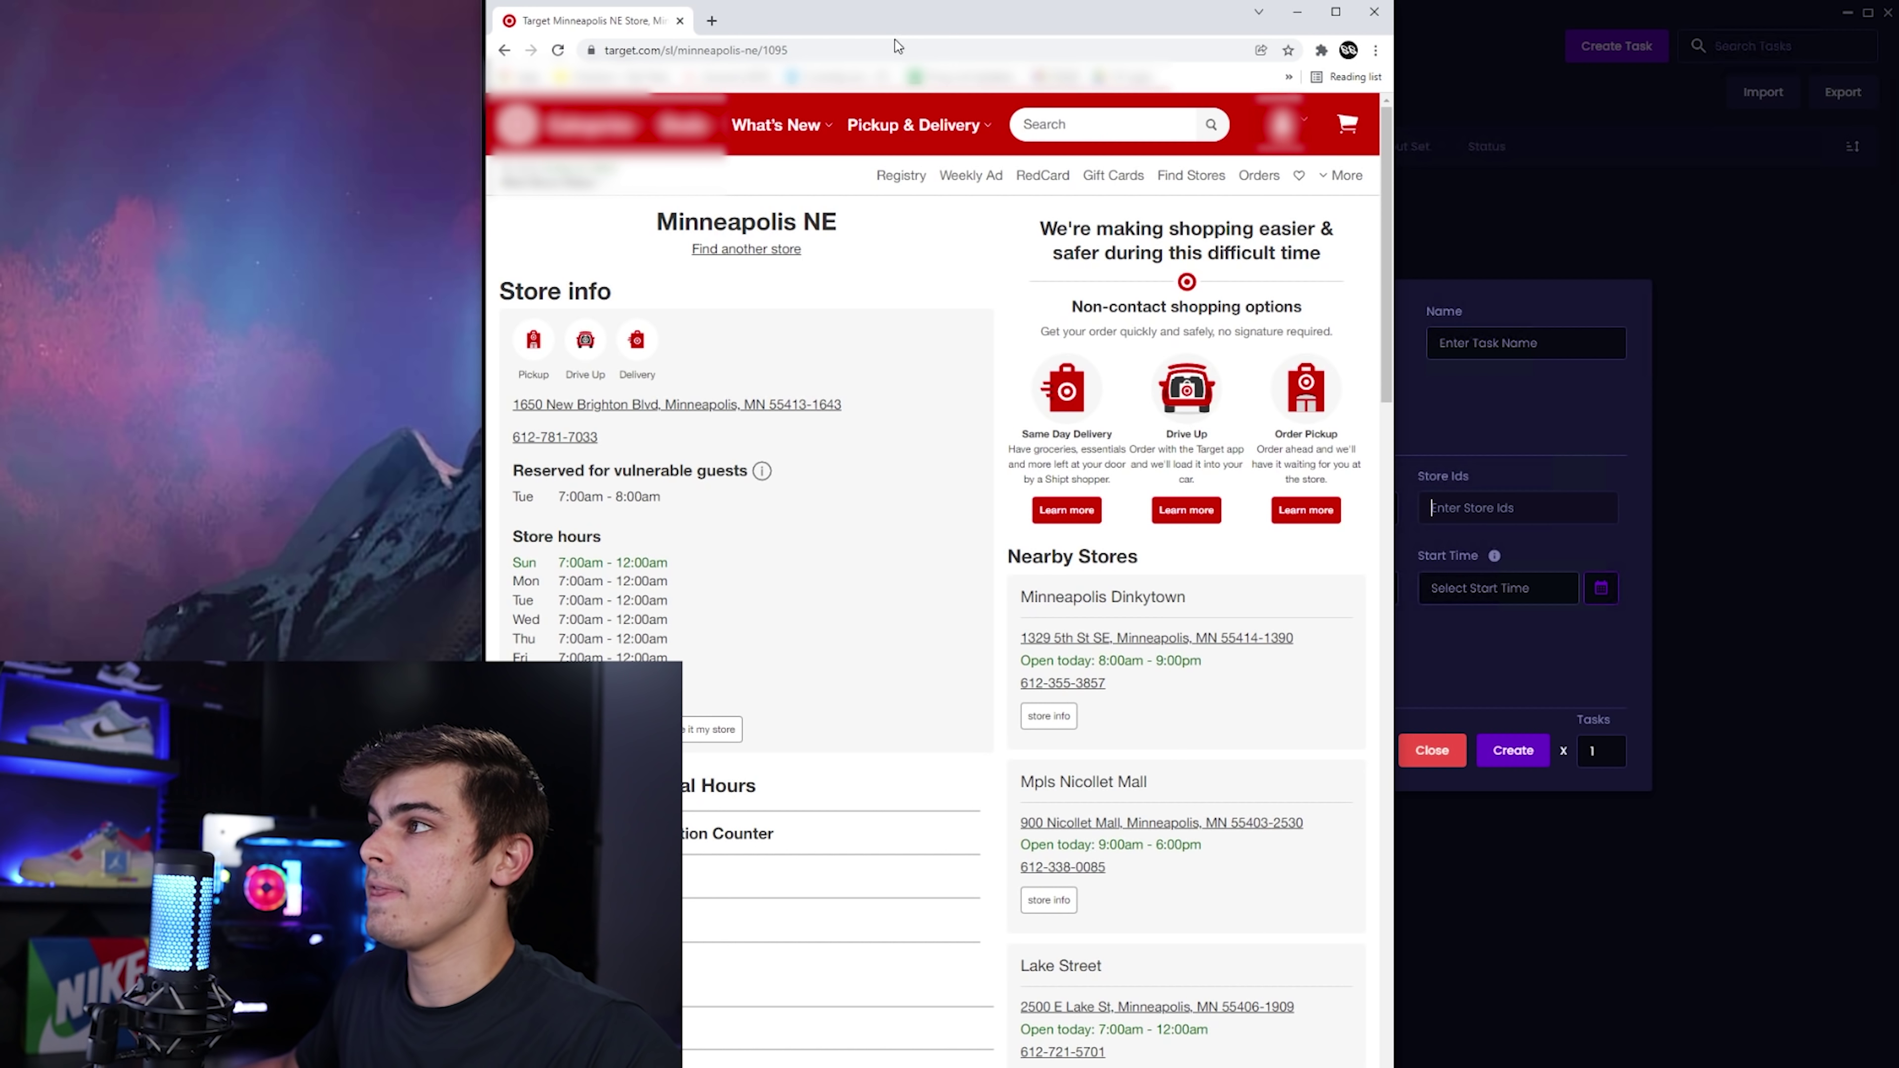
{"action": "double_click", "coordinate": [841, 50]}
{"action": "key", "text": "ctrl+c"}
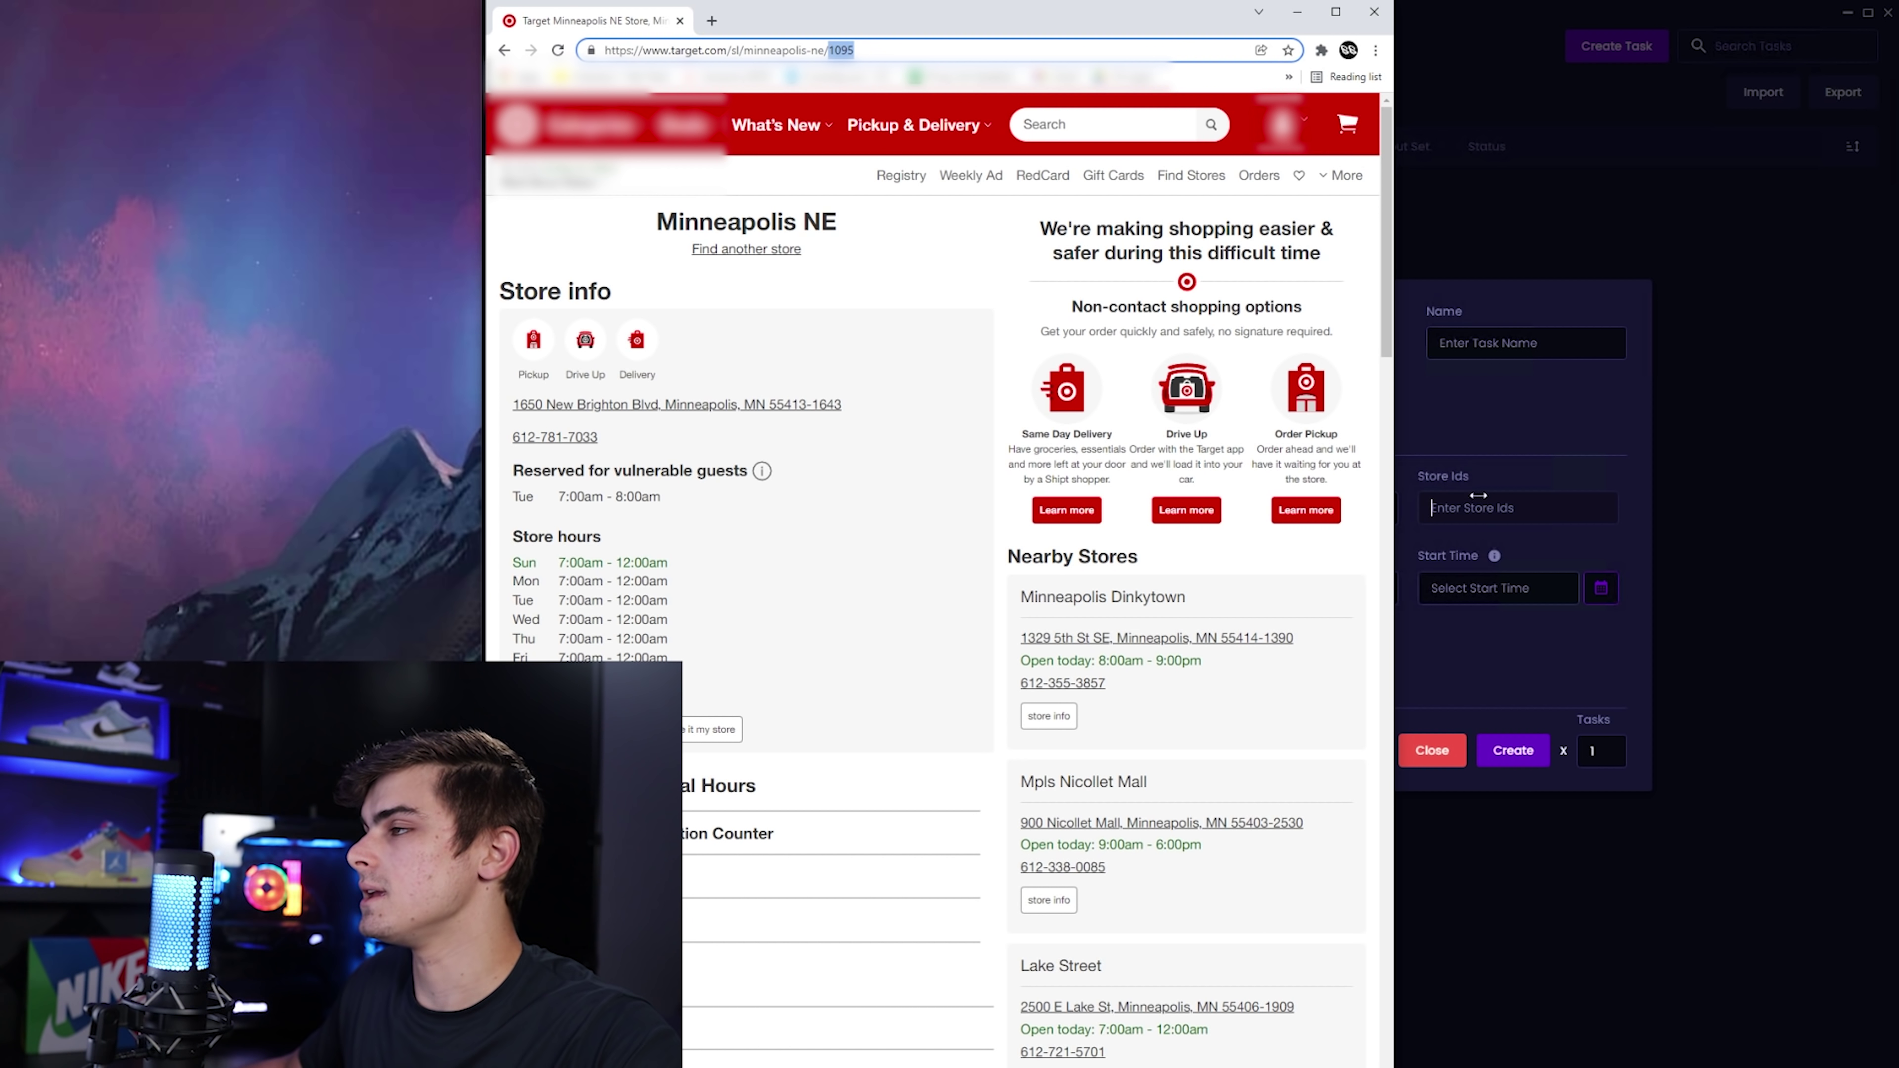
{"action": "left_click", "coordinate": [1485, 461]}
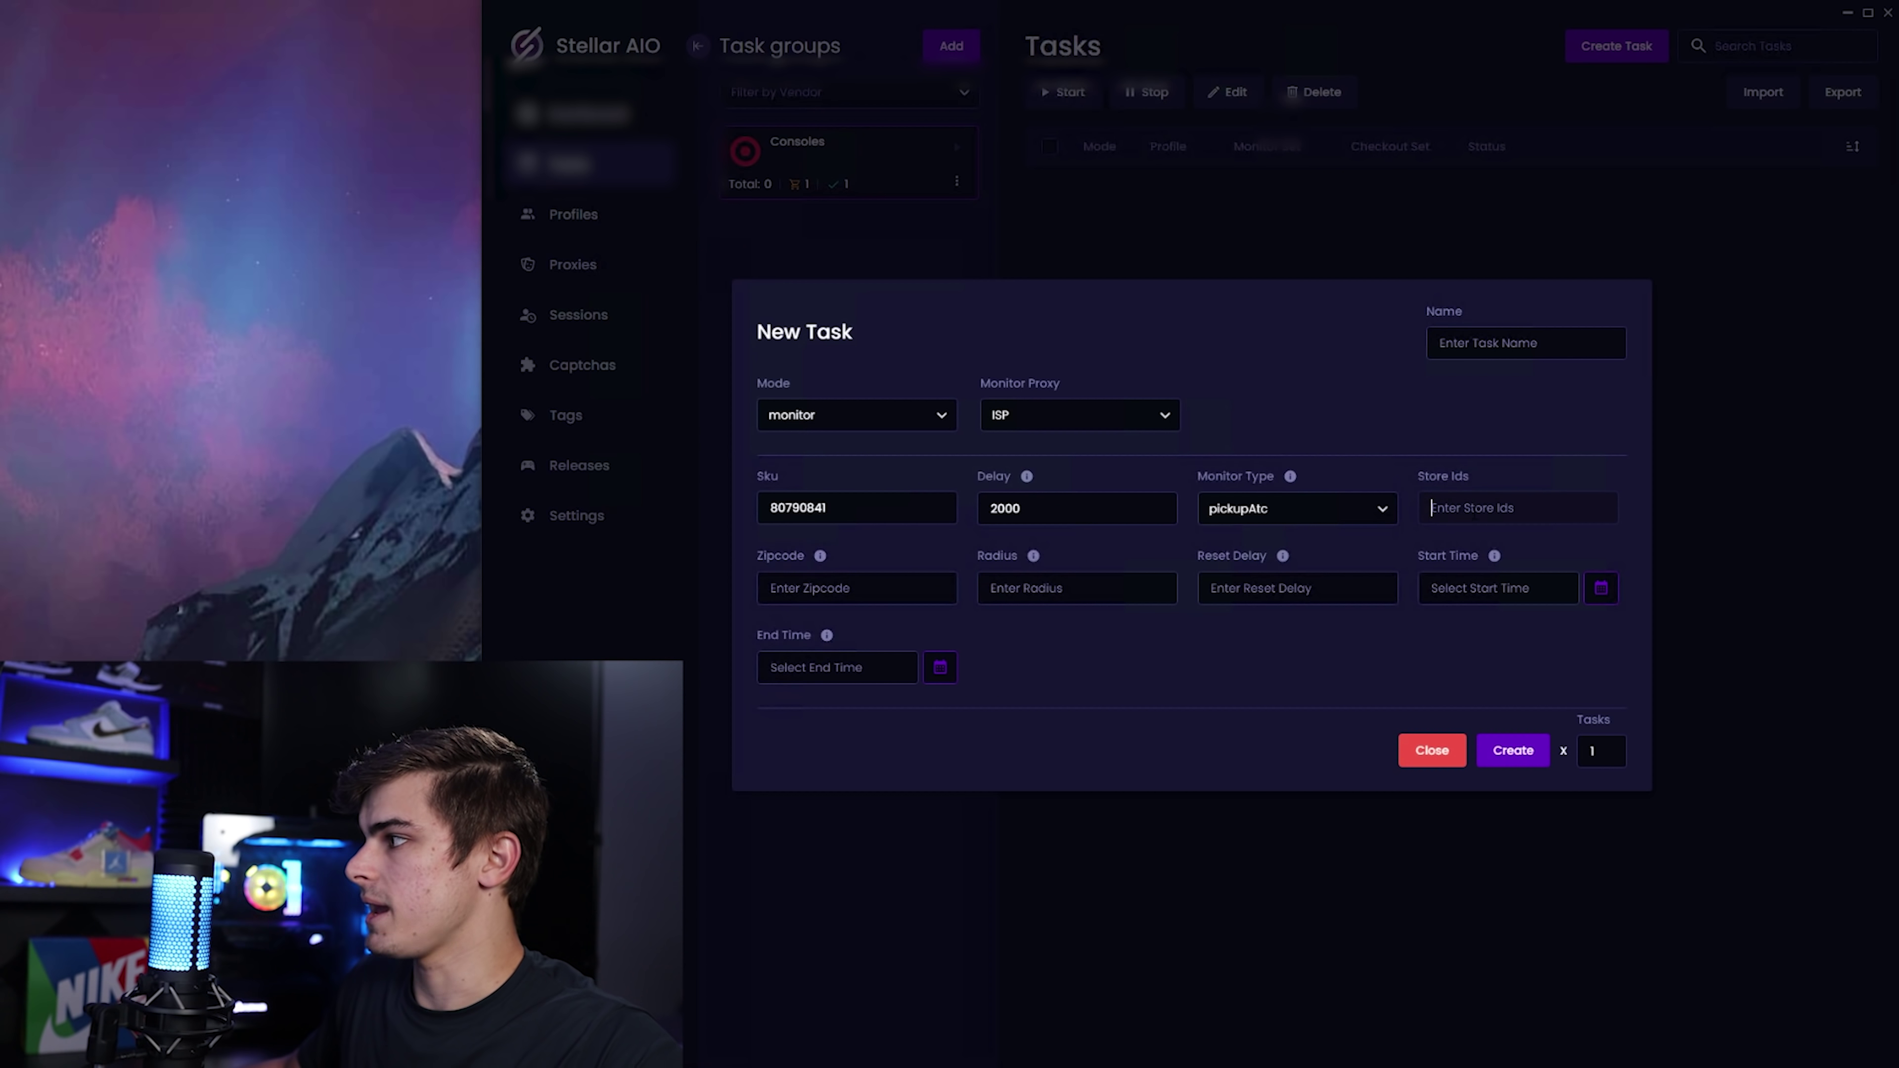
{"action": "key", "text": "ctrl+v"}
{"action": "mouse_move", "coordinate": [1497, 552]}
{"action": "type", "text": ","}
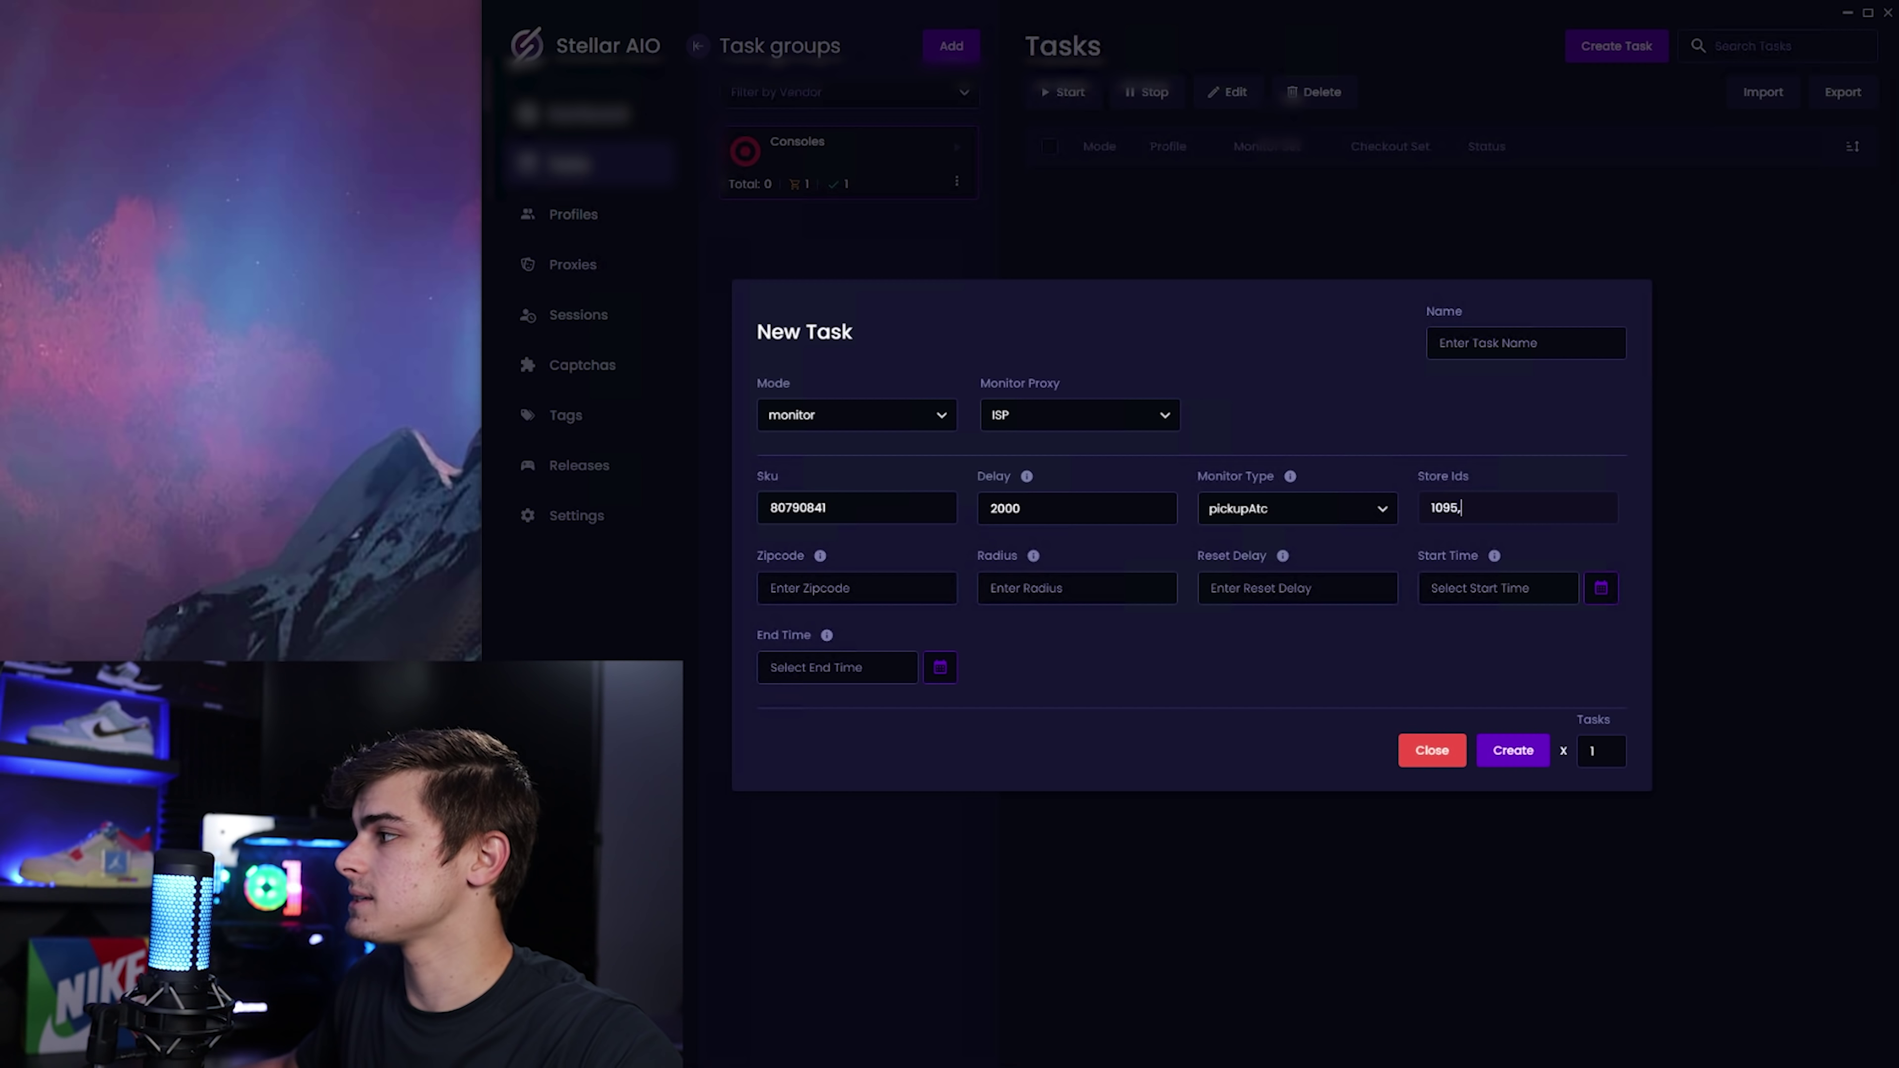
Add the Minneapolis Dinkytown store ID 3200 after 1095 in Store Ids.
{"action": "key", "text": "alt+Tab"}
{"action": "left_click", "coordinate": [505, 50]}
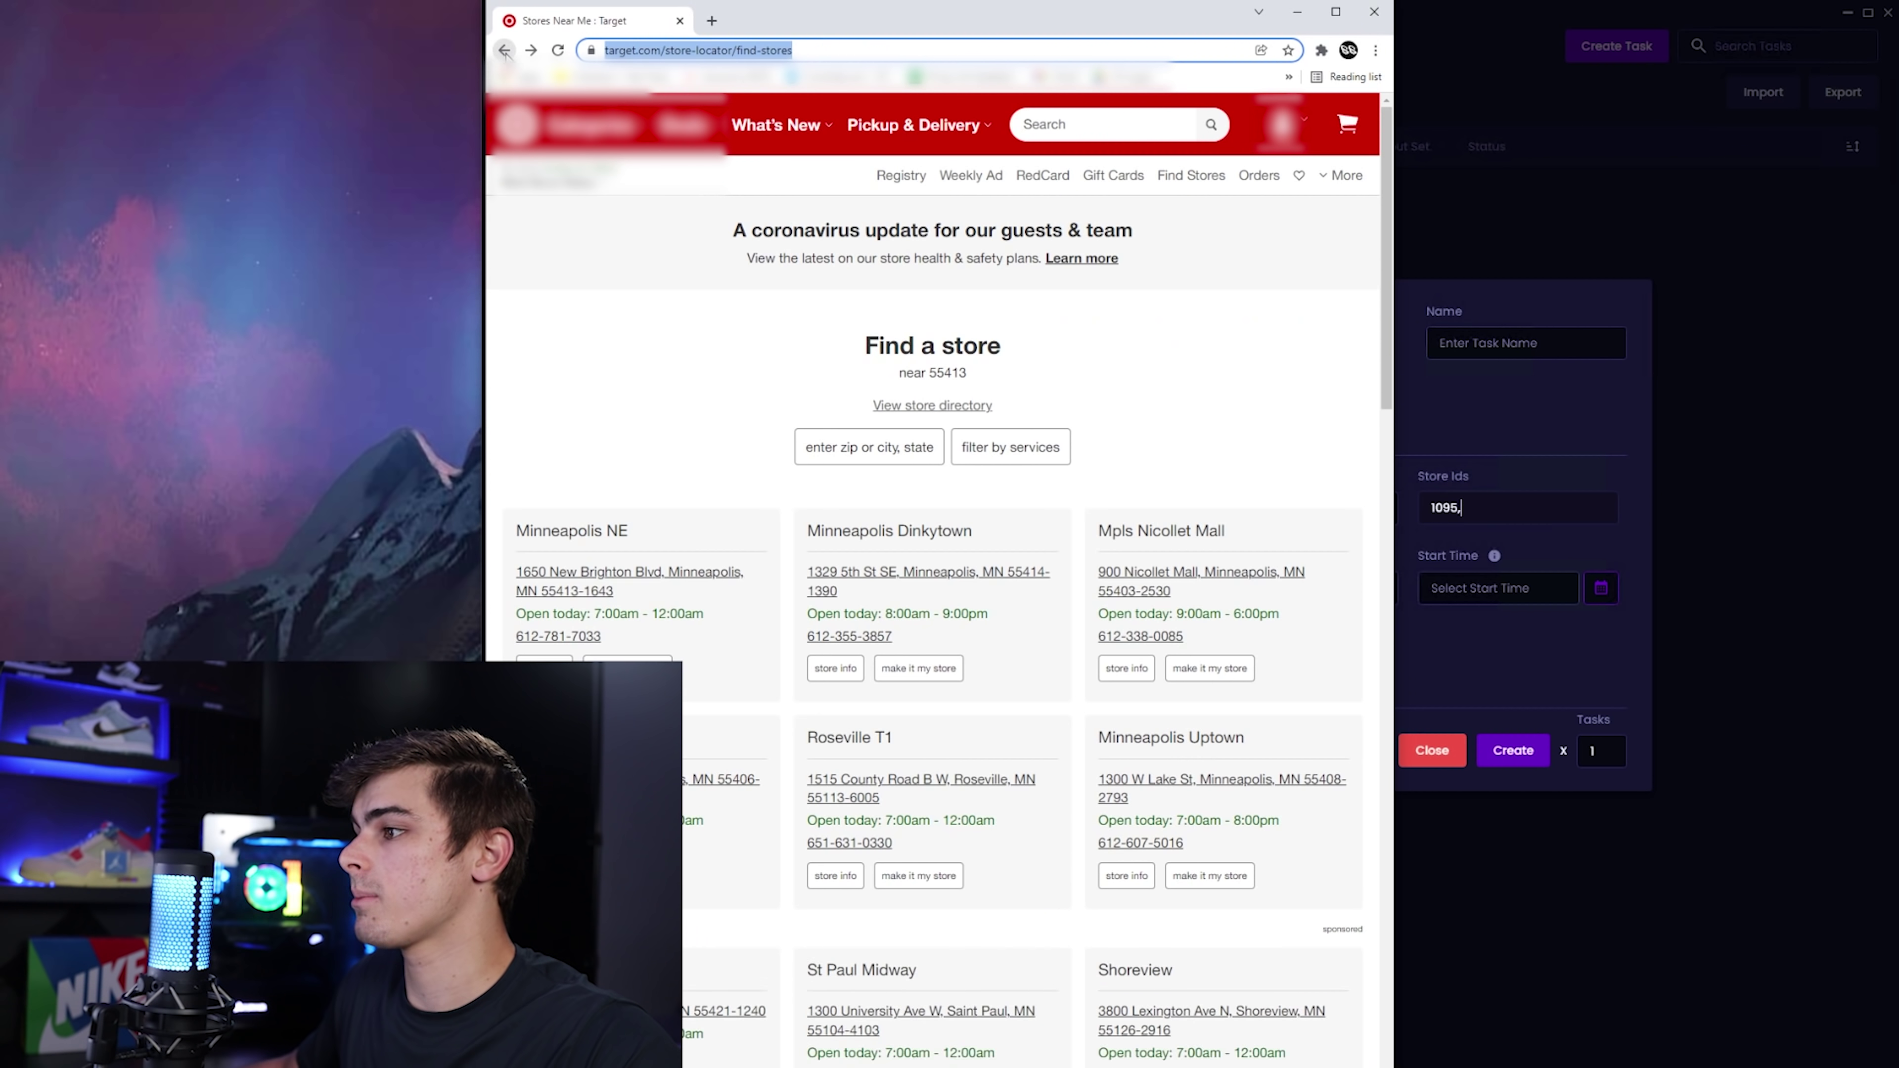
{"action": "left_click", "coordinate": [835, 669]}
{"action": "double_click", "coordinate": [882, 50]}
{"action": "key", "text": "ctrl+c"}
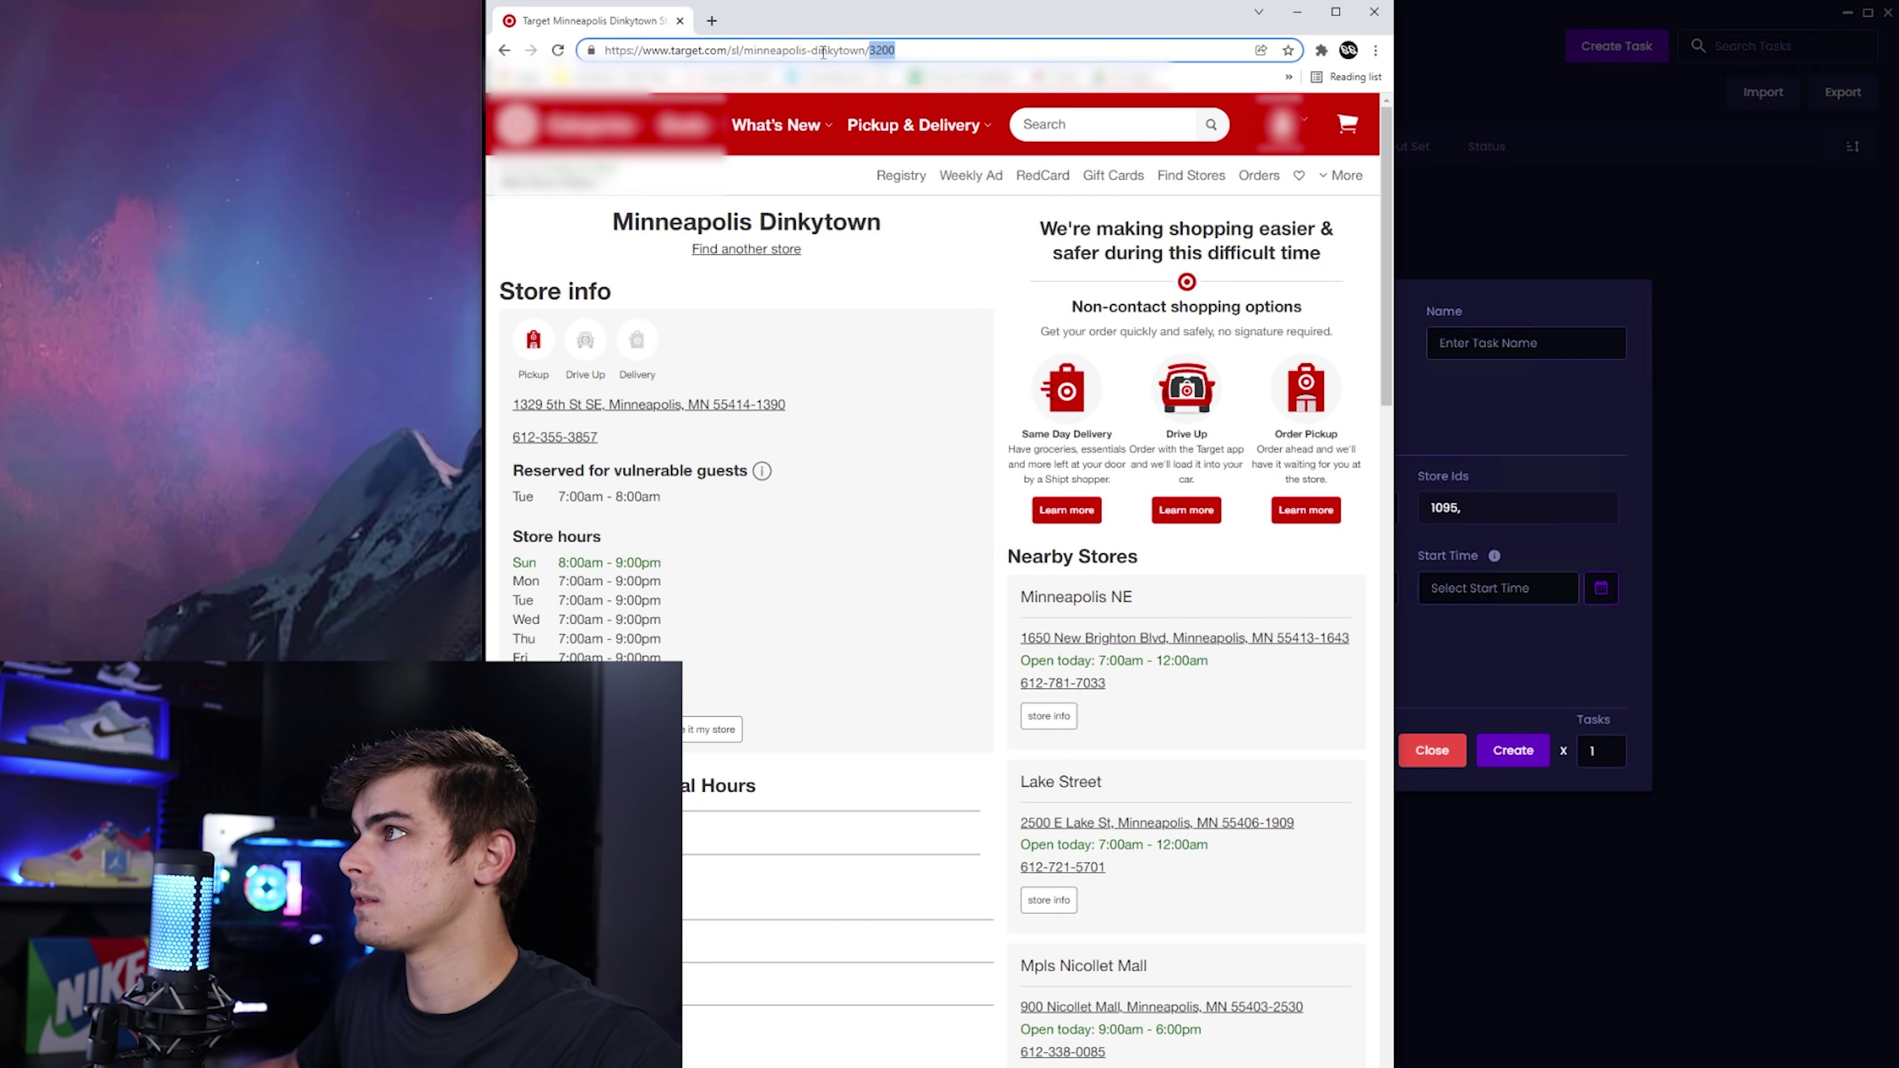
{"action": "left_click", "coordinate": [1542, 506]}
{"action": "key", "text": "ctrl+v"}
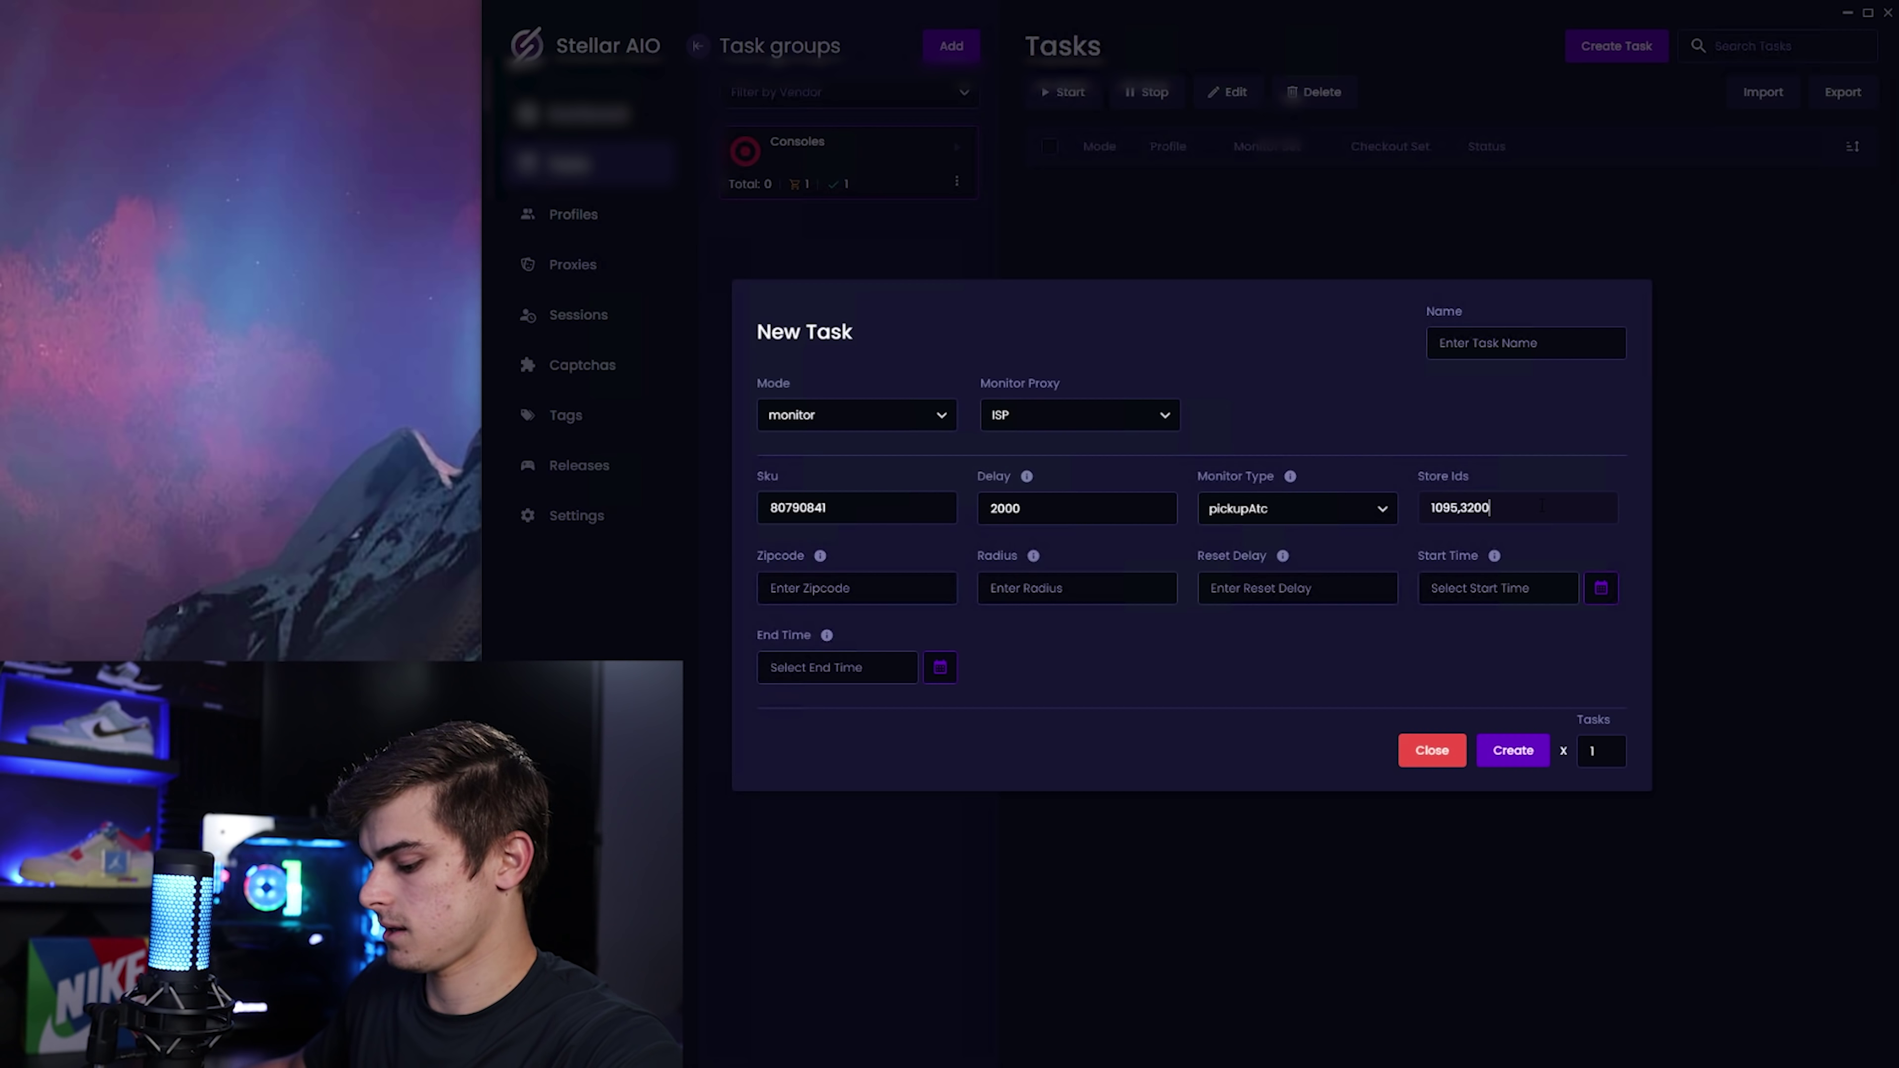
{"action": "type", "text": ","}
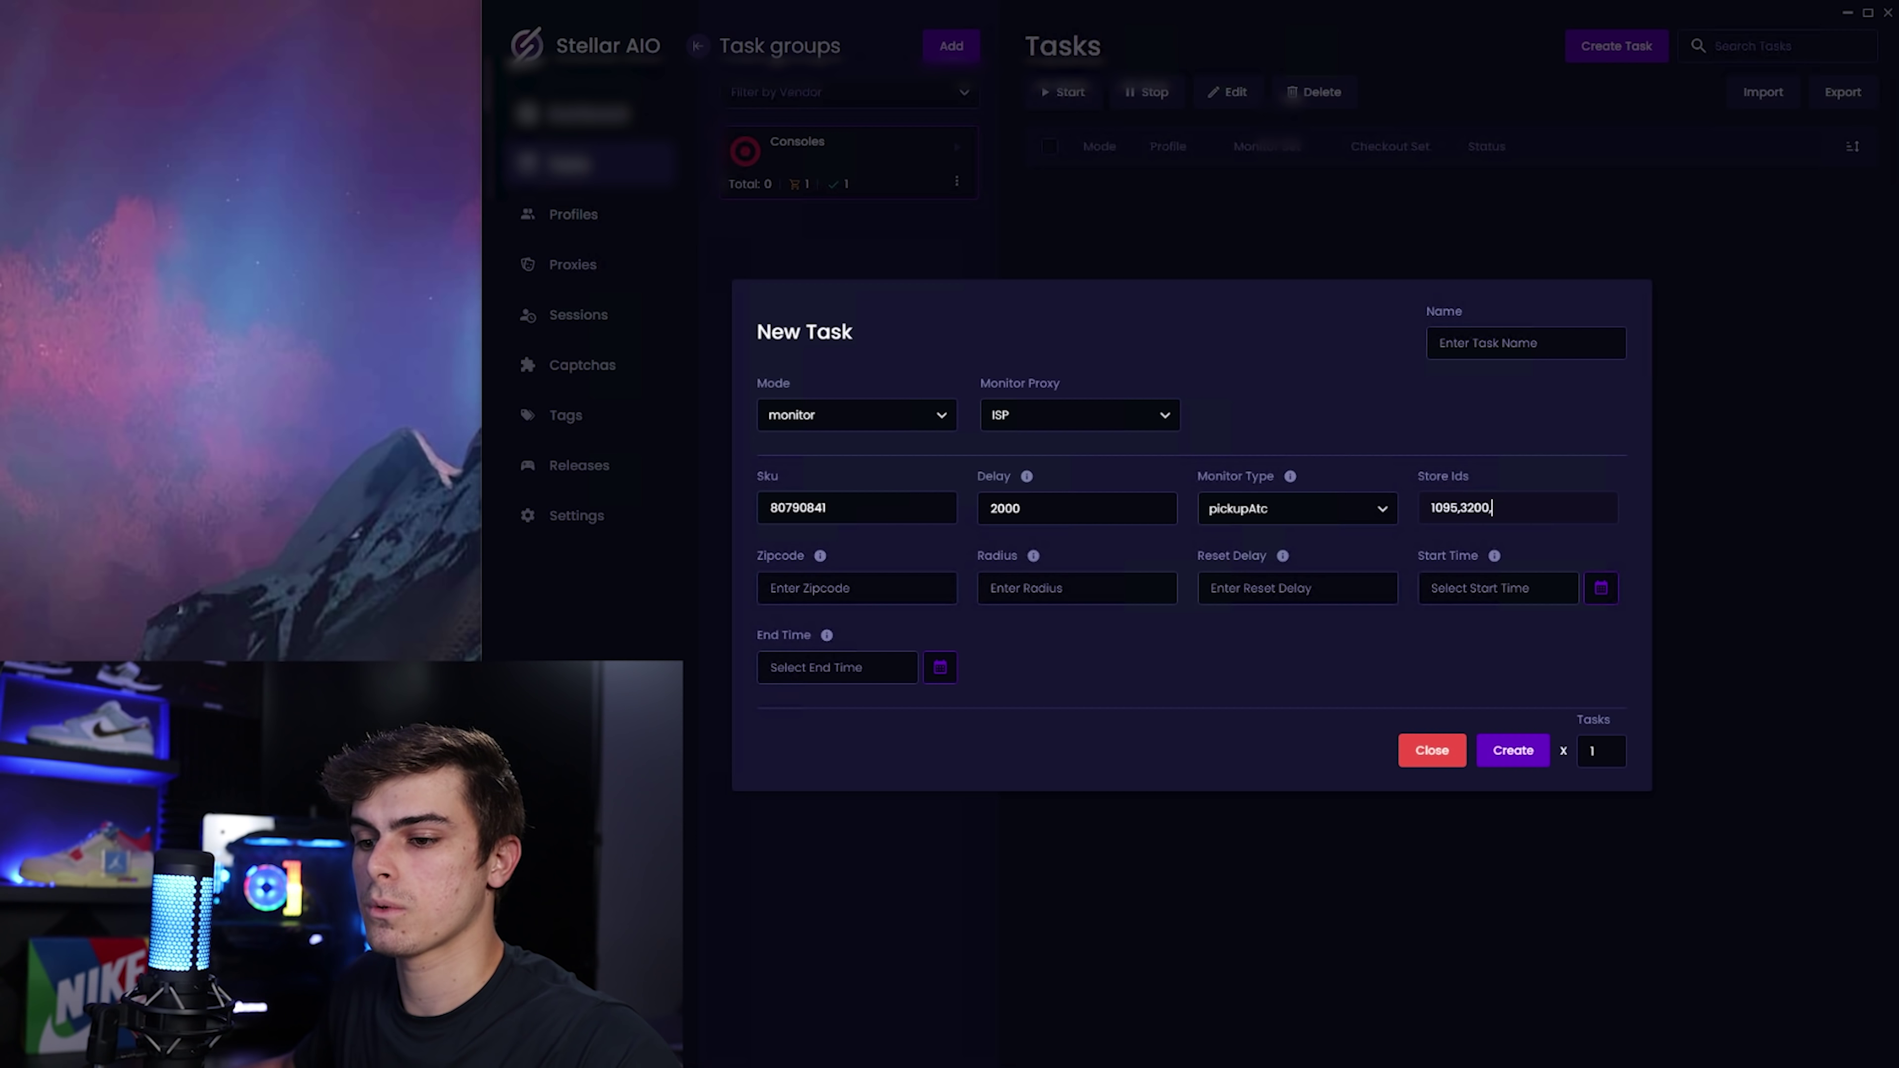
Copy store ID 1375 from the Mpls Nicollet Mall store page for the Store Ids field.
{"action": "key", "text": "alt+Tab"}
{"action": "left_click", "coordinate": [1127, 668]}
{"action": "left_click", "coordinate": [792, 49]}
{"action": "double_click", "coordinate": [854, 50]}
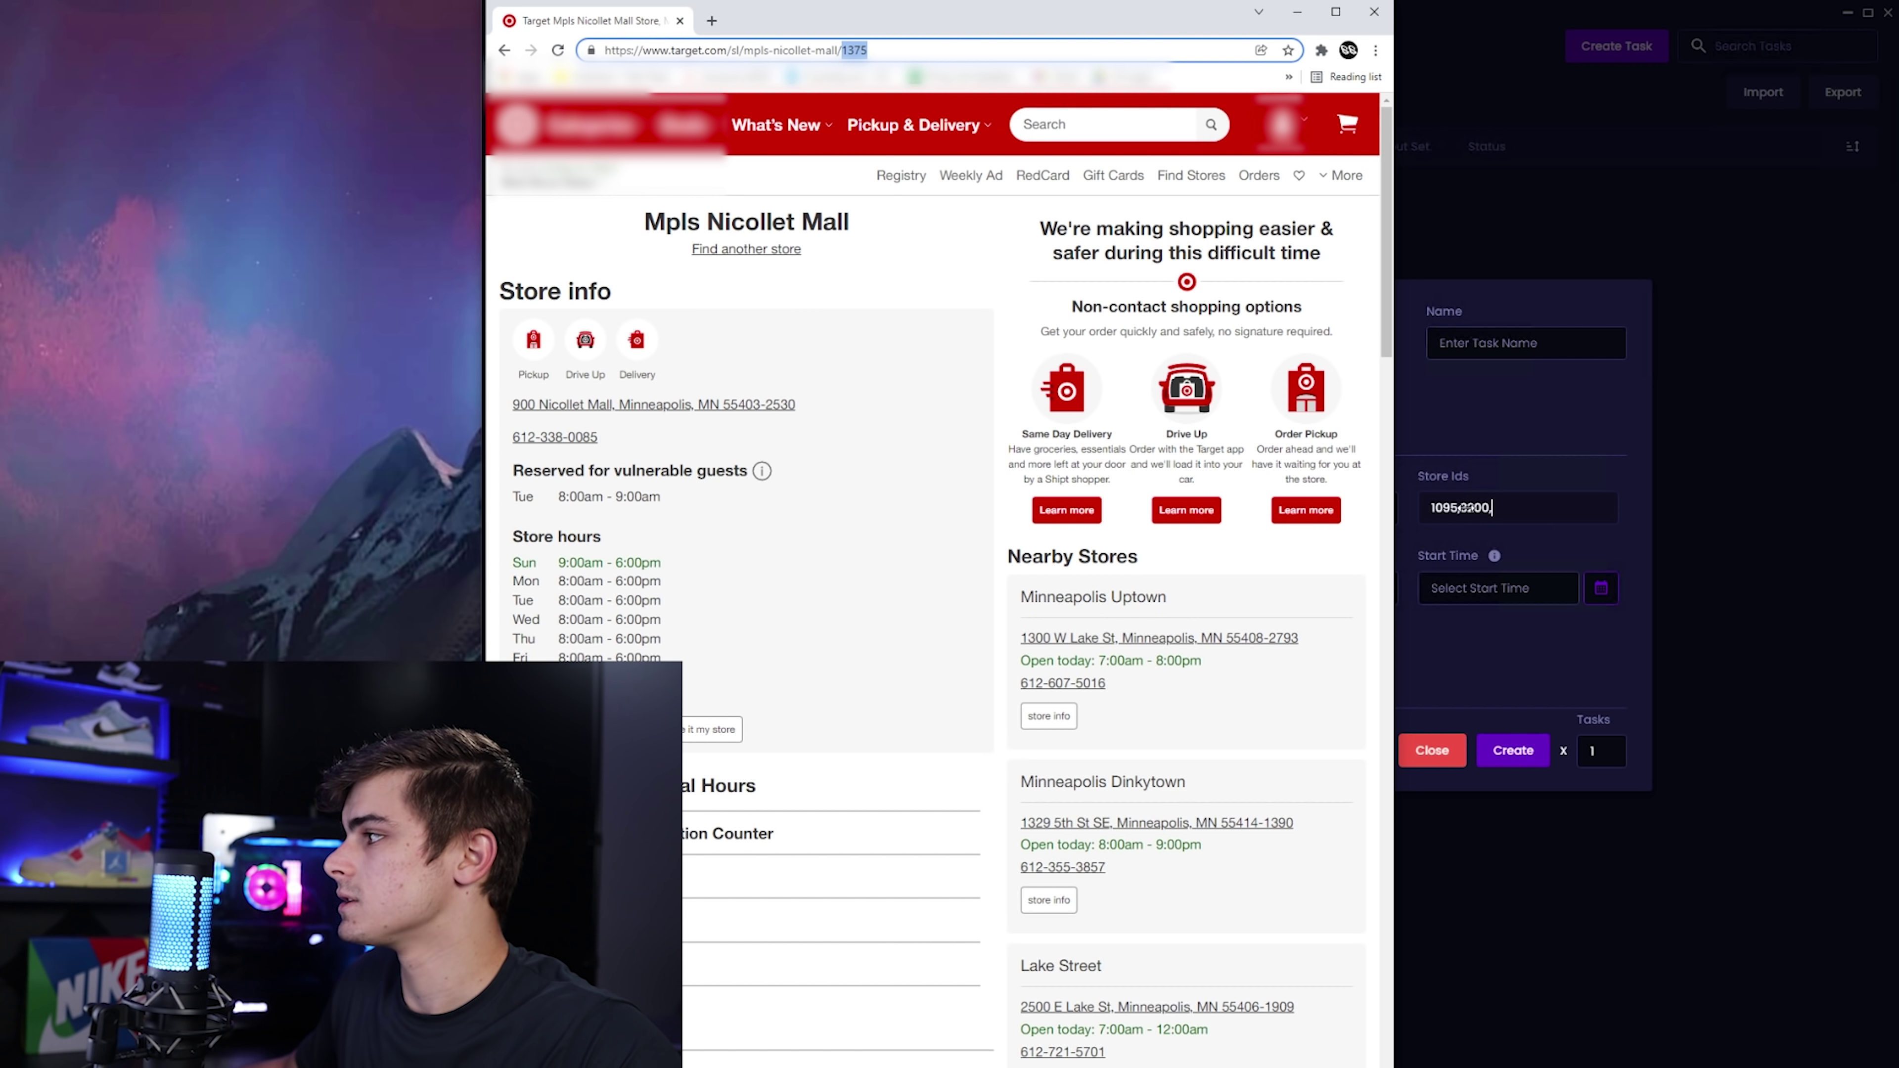
{"action": "left_click", "coordinate": [1523, 508]}
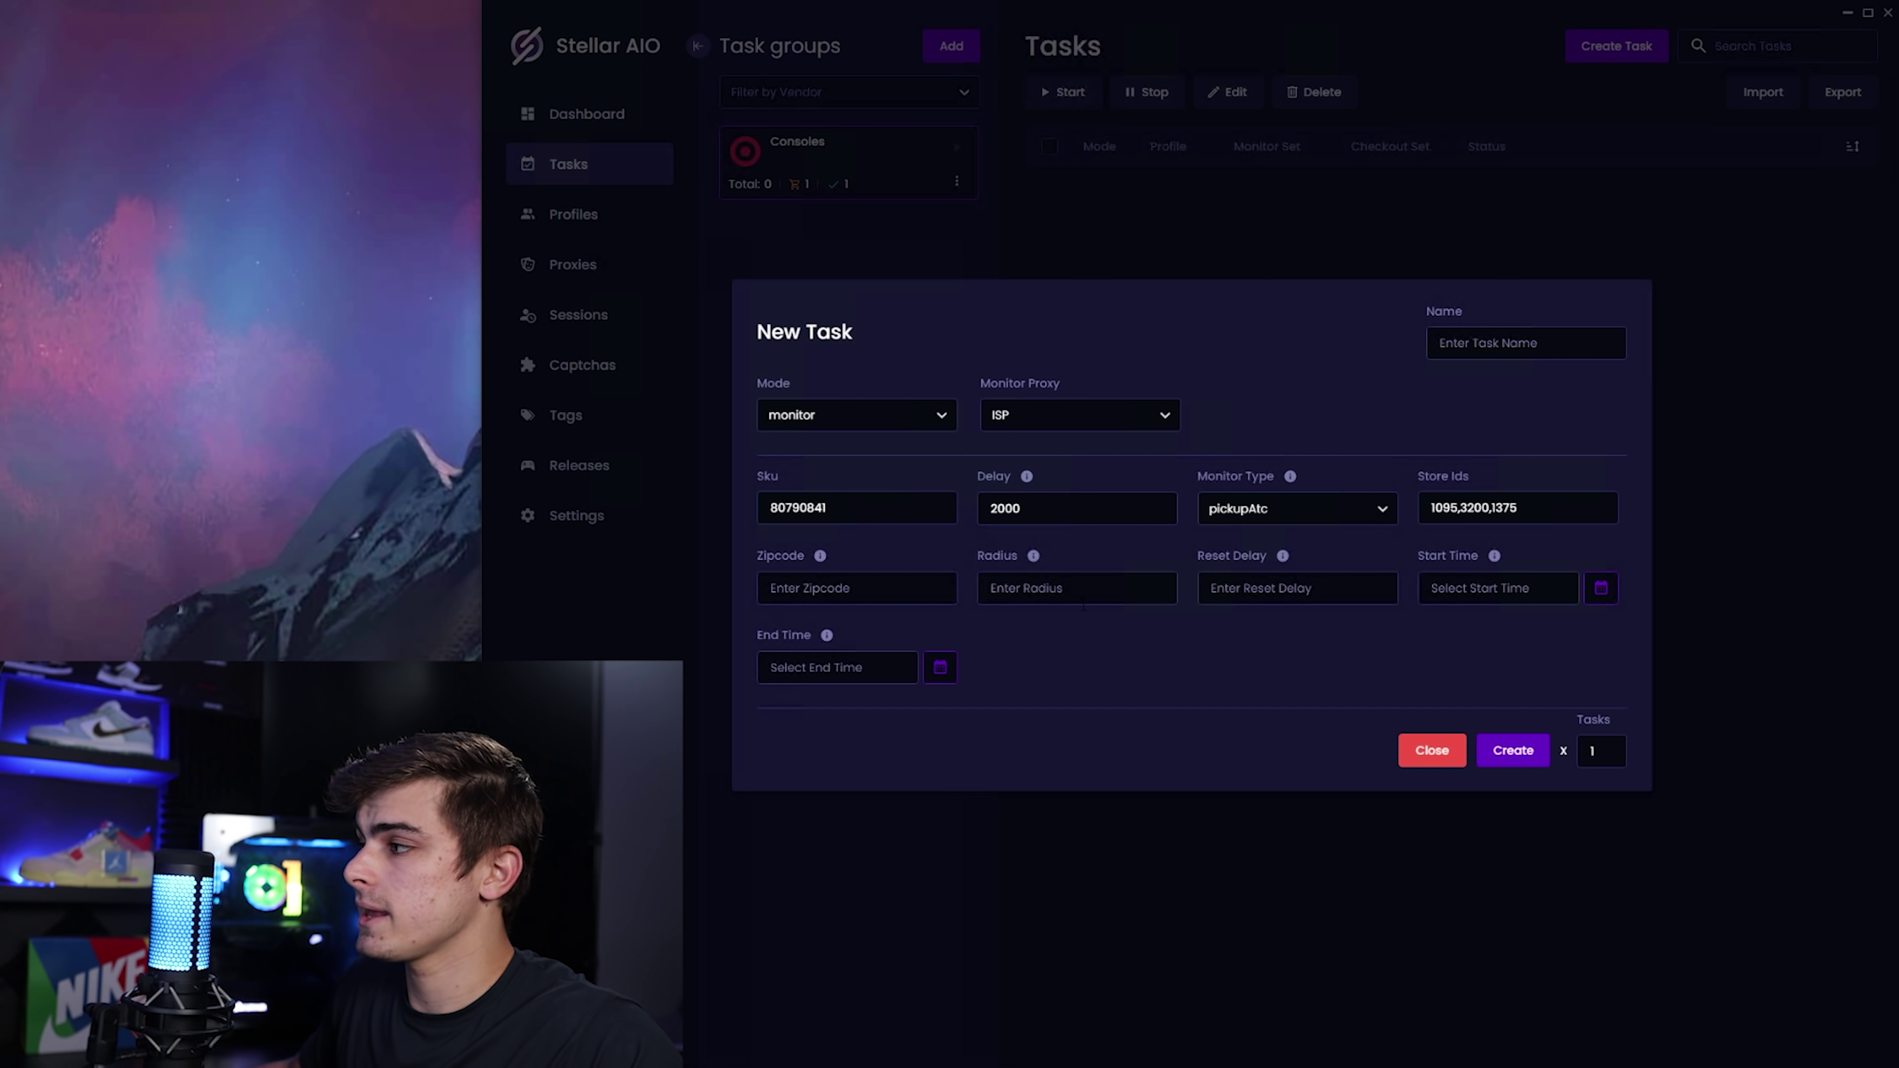
Keep pickupAtc as monitor type, set Reset Delay to 3000, and create the monitor task.
{"action": "left_click", "coordinate": [1250, 509]}
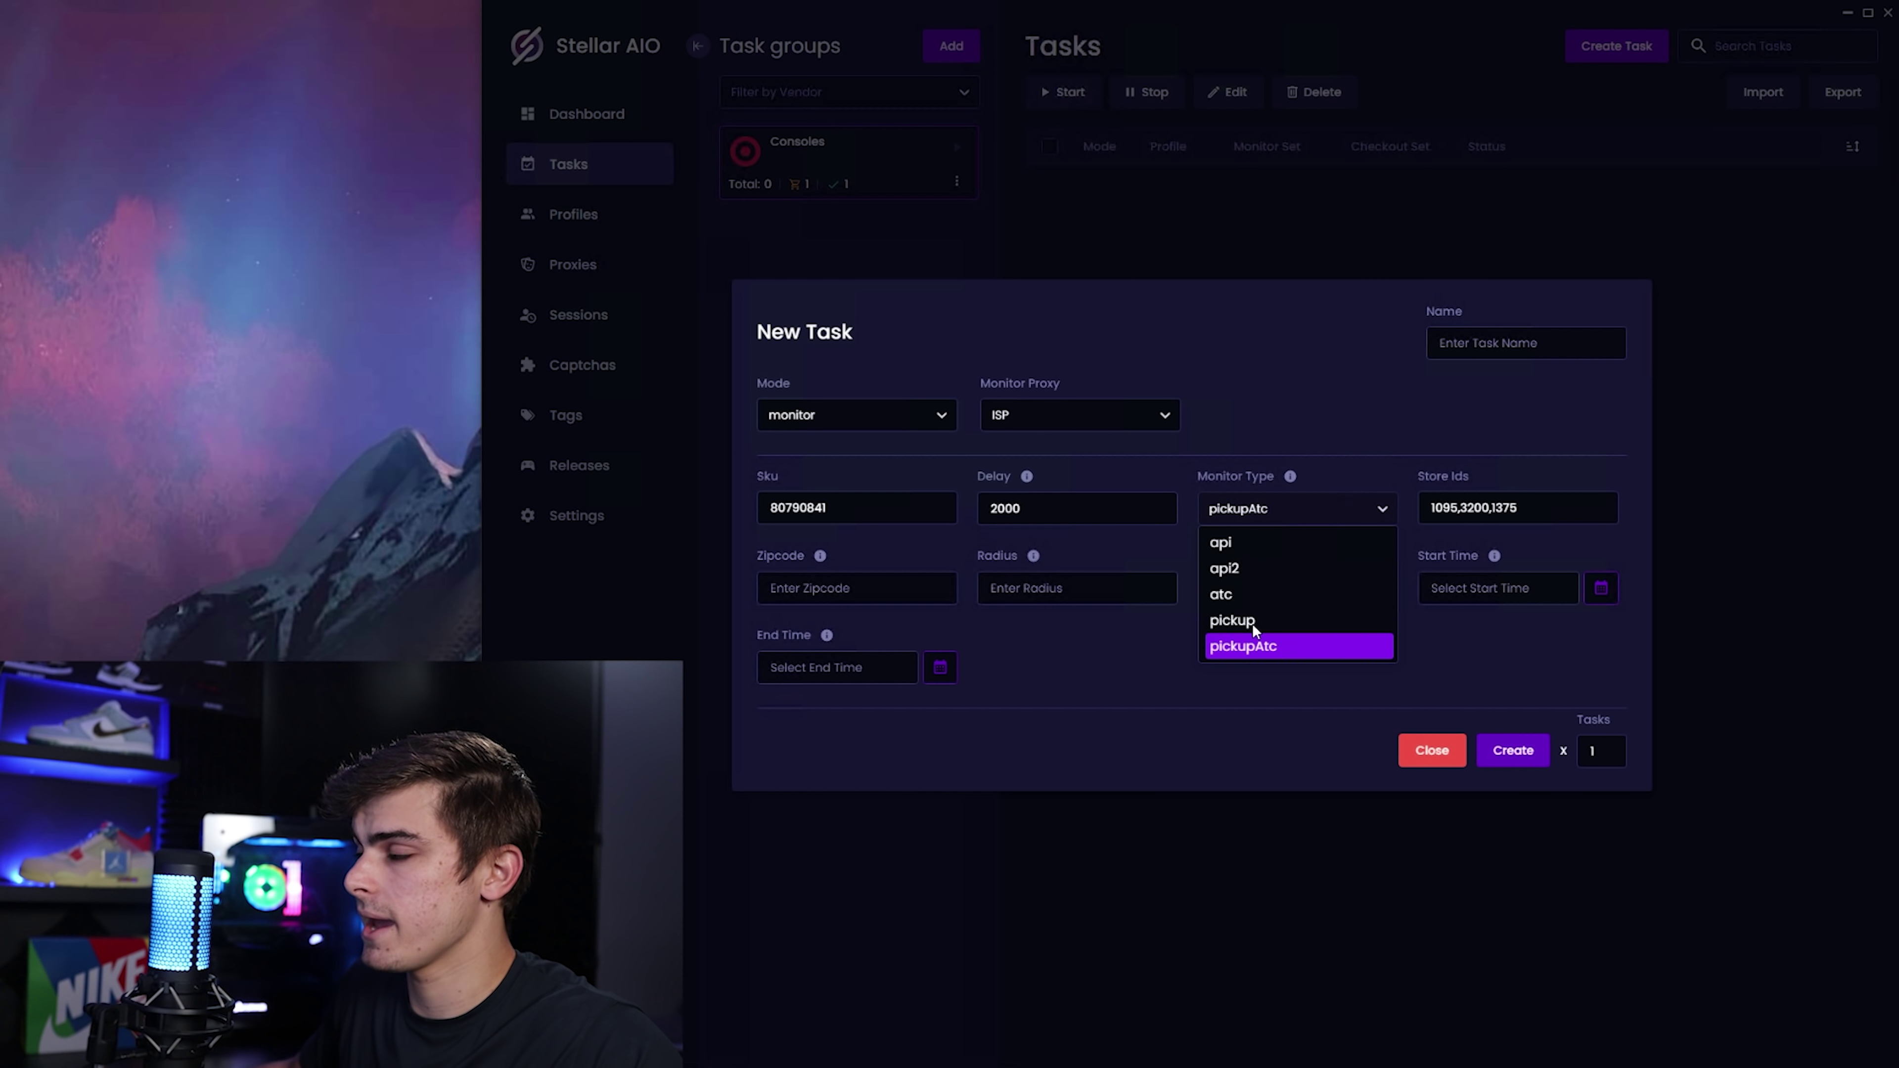
{"action": "left_click", "coordinate": [1166, 636]}
{"action": "left_click", "coordinate": [1232, 590]}
{"action": "type", "text": "3000"}
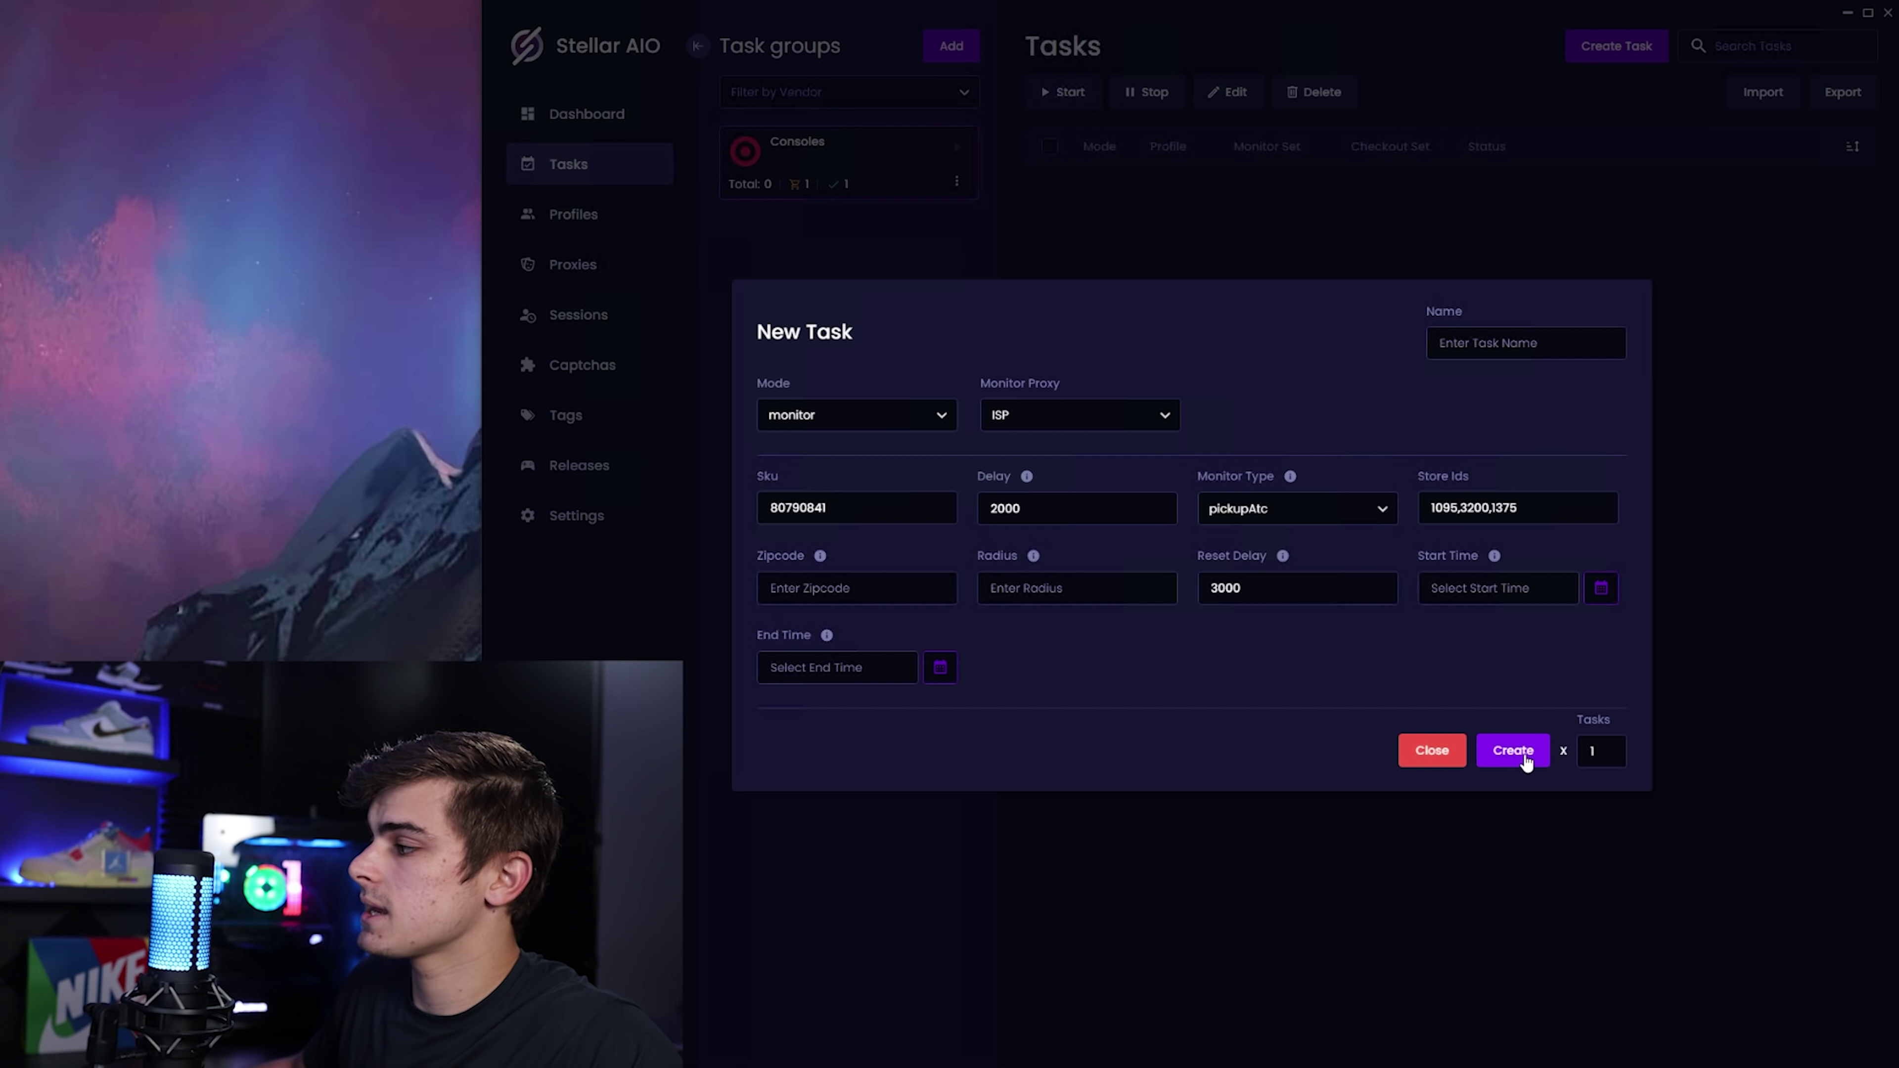
{"action": "left_click", "coordinate": [1514, 753]}
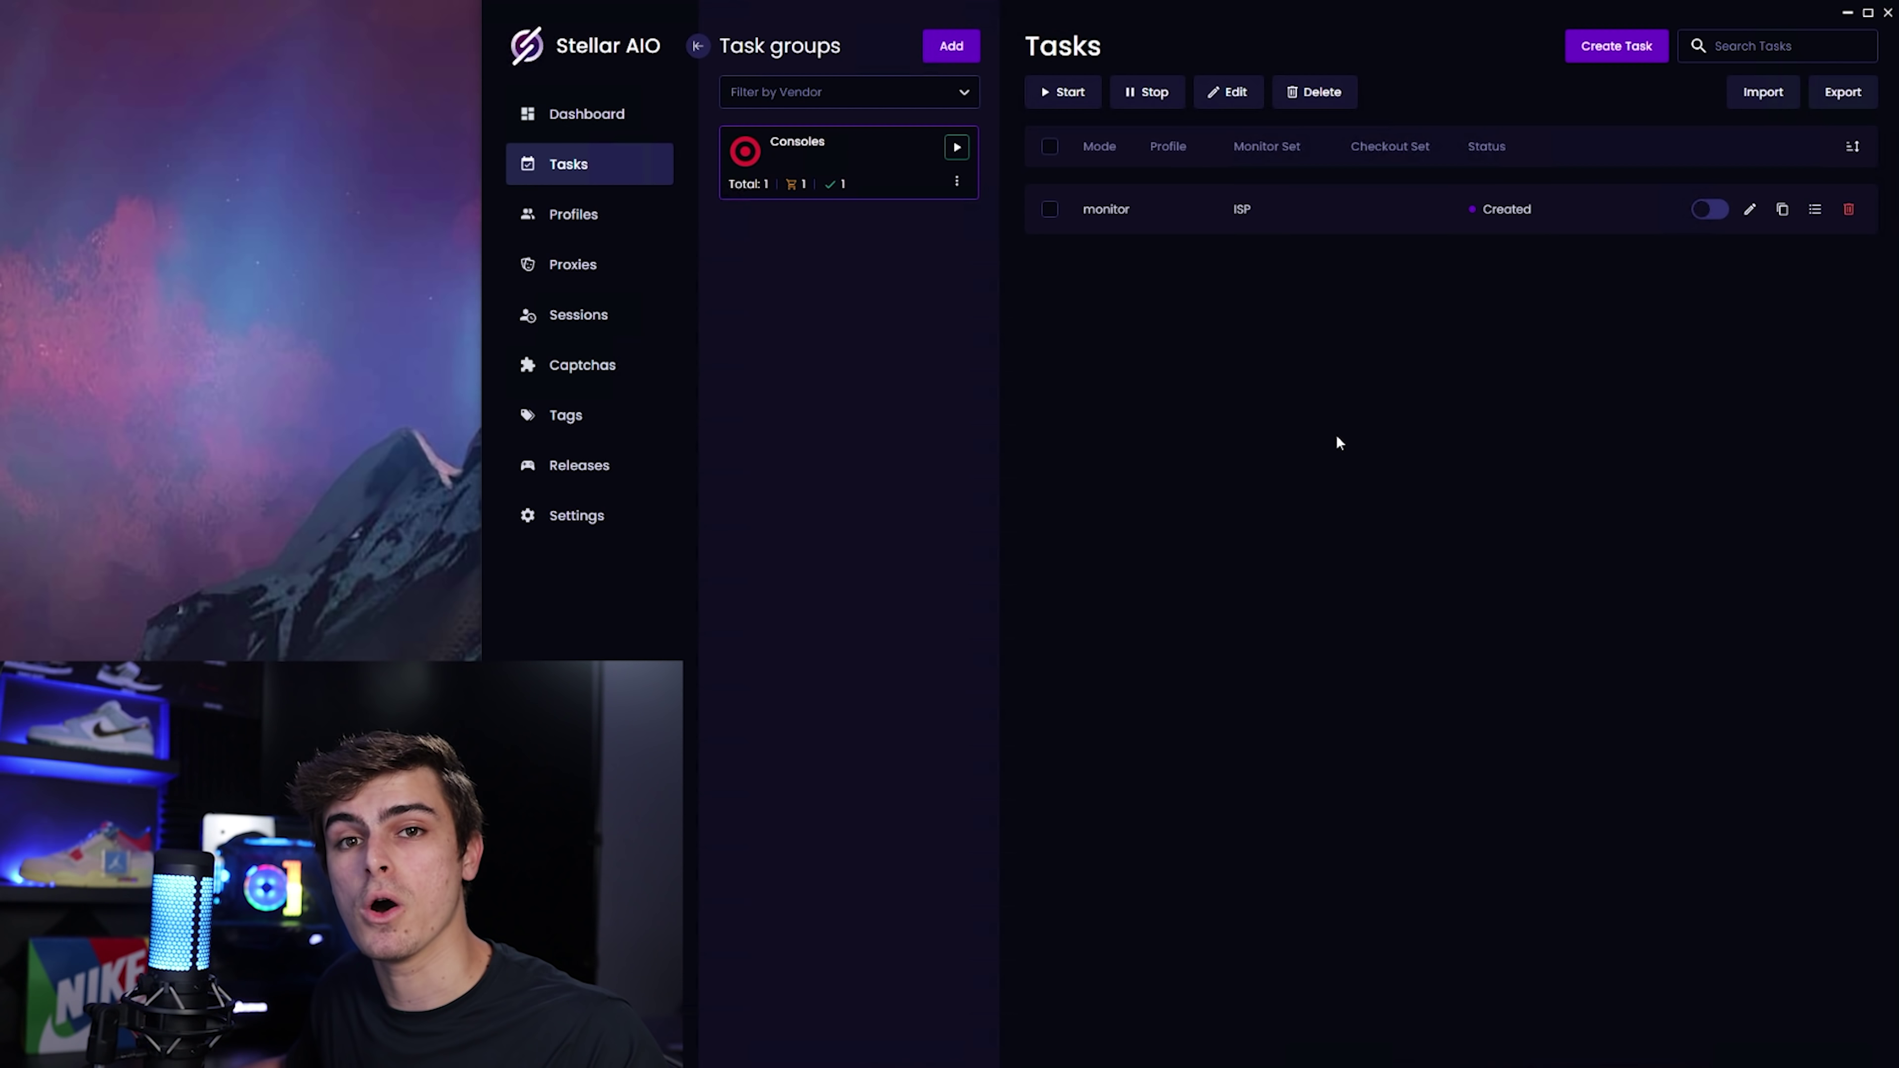
{"action": "left_click", "coordinate": [1617, 45]}
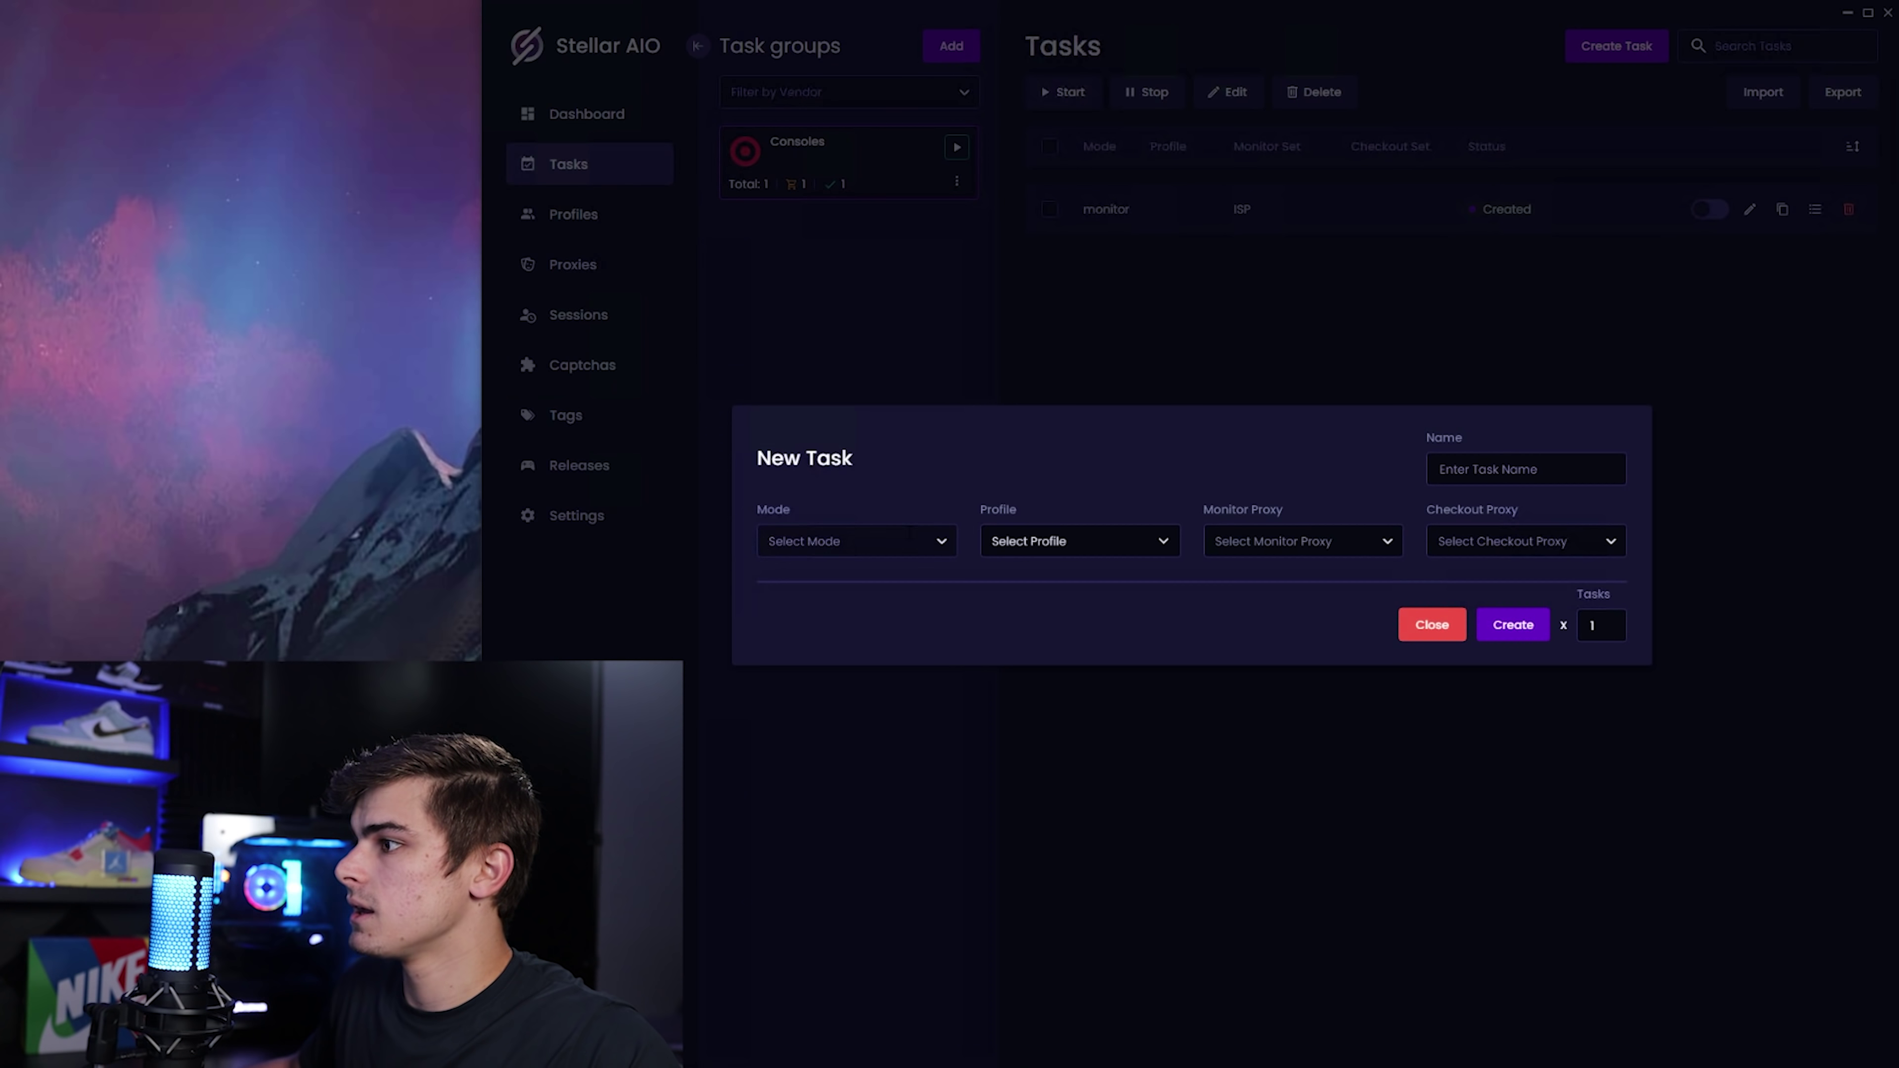
Set hype2 mode, pickup fulfillment, SKU 80790841, delay 1000 and quantity 1.
{"action": "left_click", "coordinate": [860, 541]}
{"action": "left_click", "coordinate": [820, 627]}
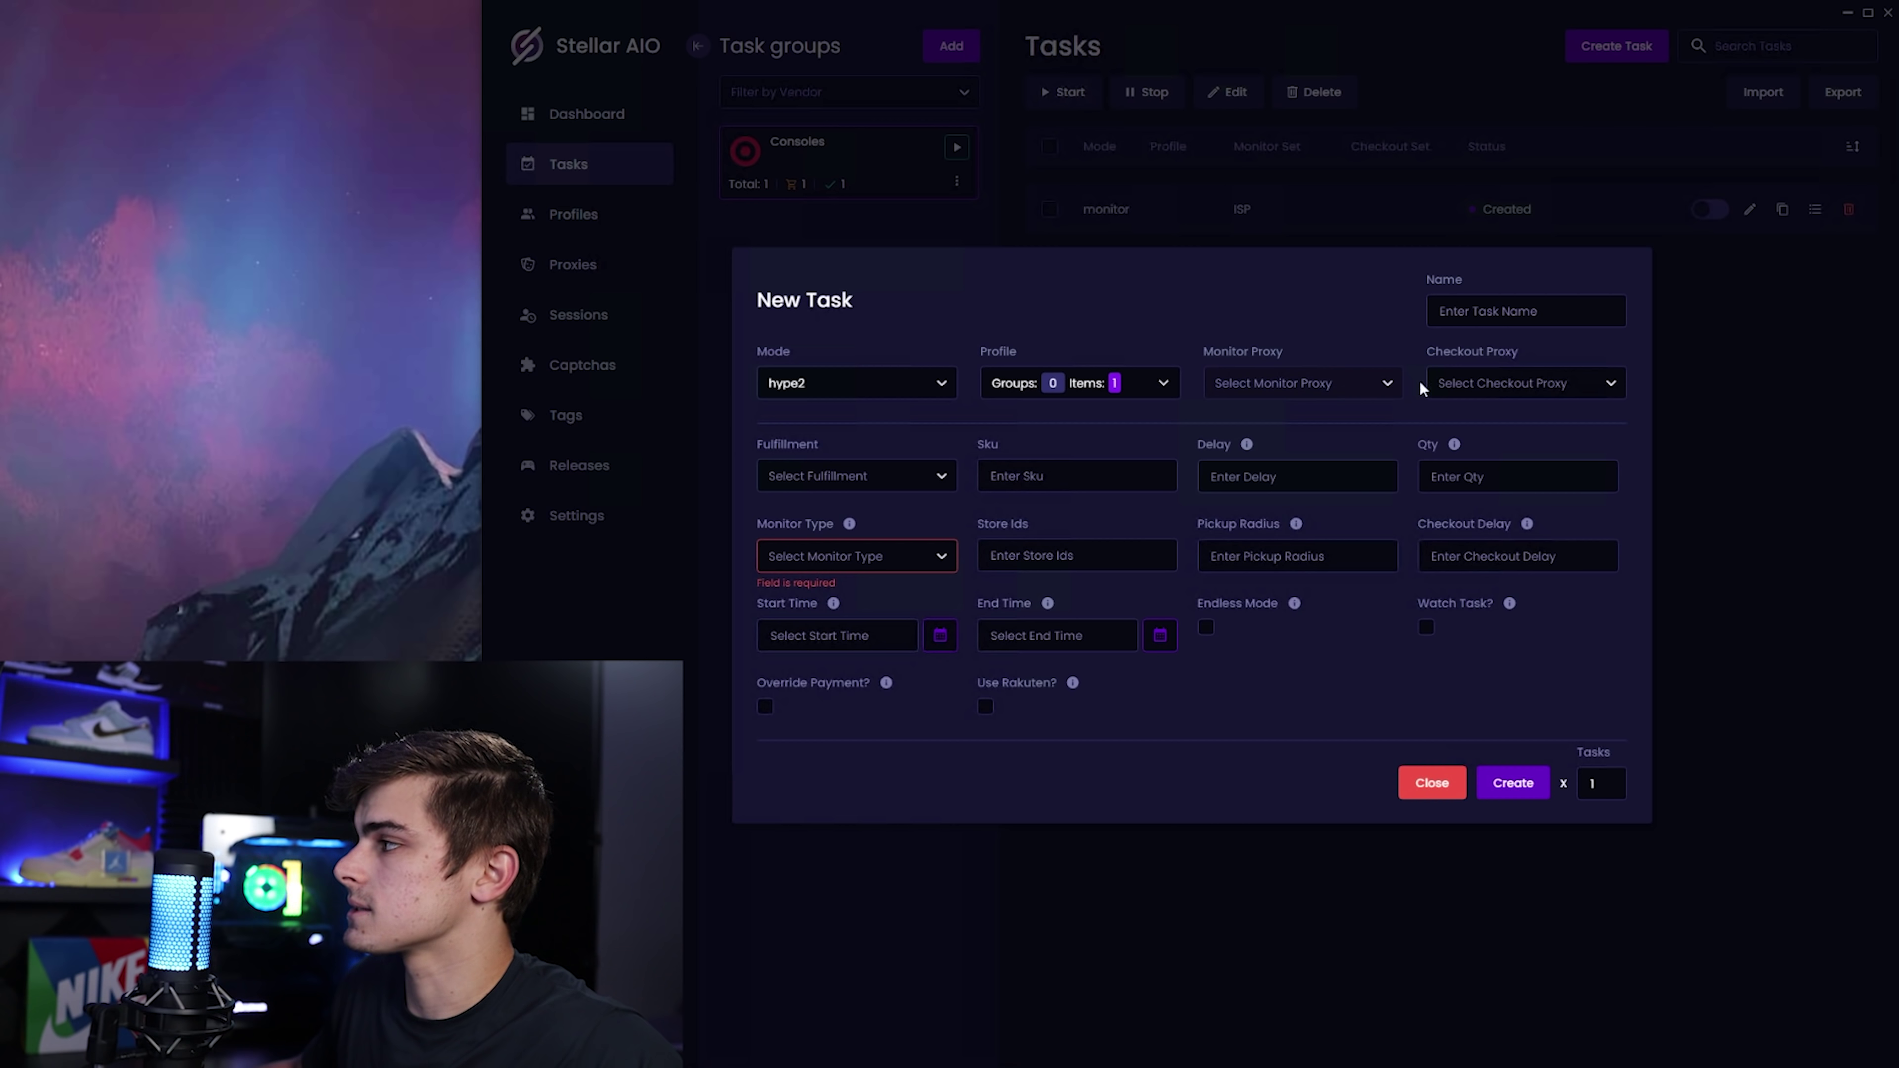
{"action": "left_click", "coordinate": [853, 476]}
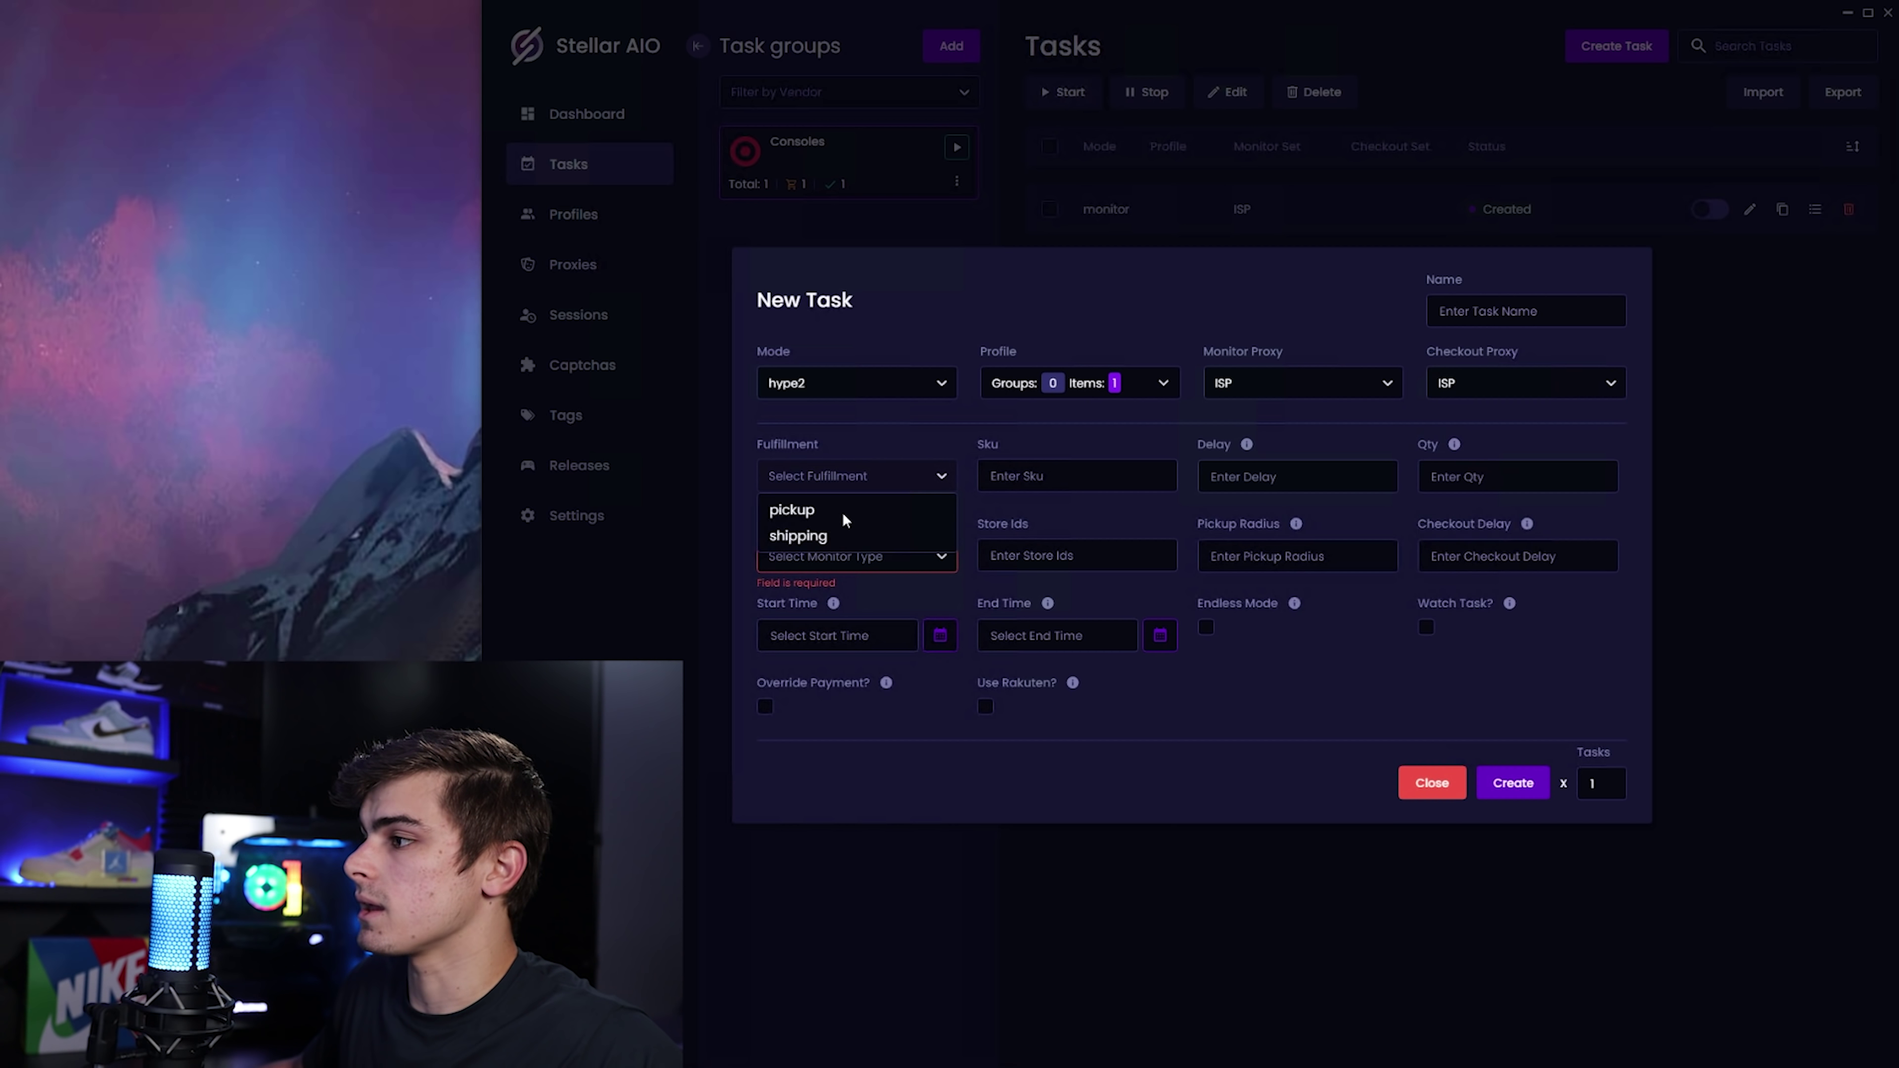
{"action": "left_click", "coordinate": [823, 511]}
{"action": "left_click", "coordinate": [1085, 474]}
{"action": "type", "text": "80790841"}
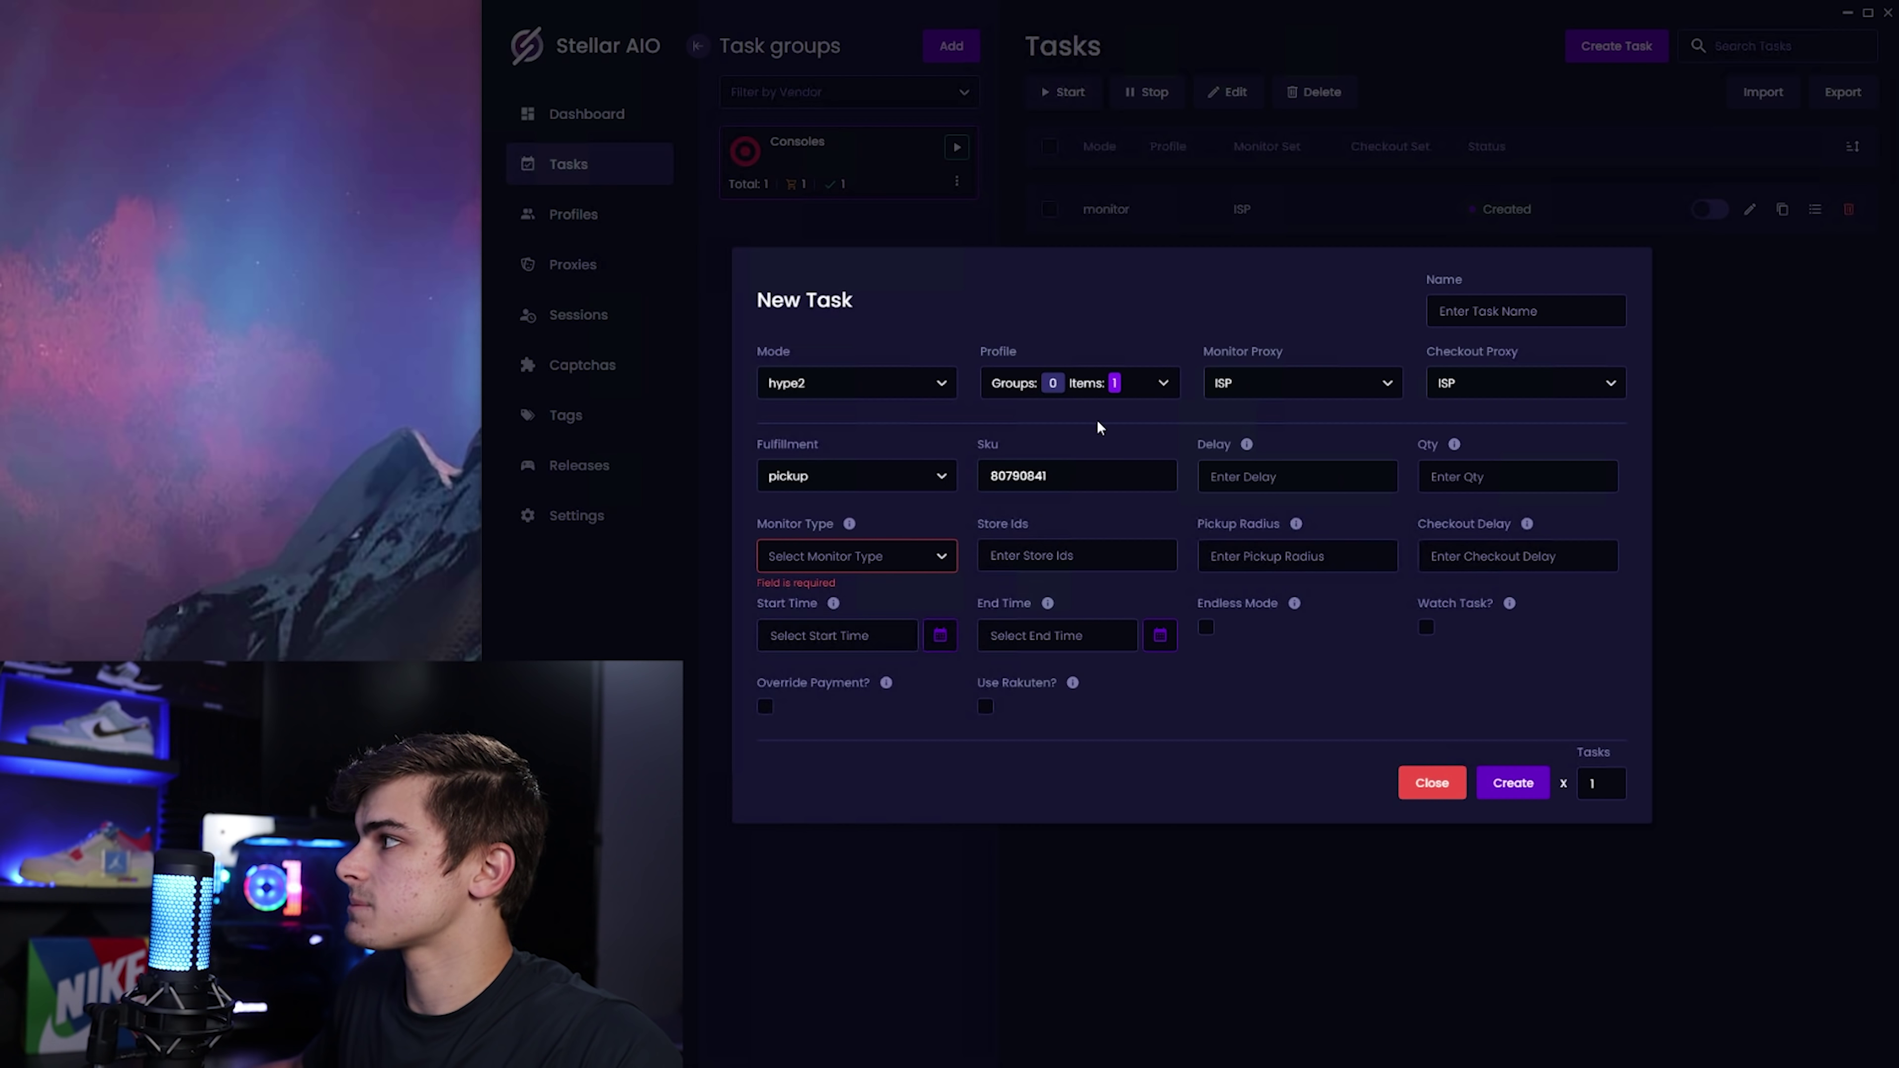
{"action": "left_click", "coordinate": [1269, 465]}
{"action": "type", "text": "1000"}
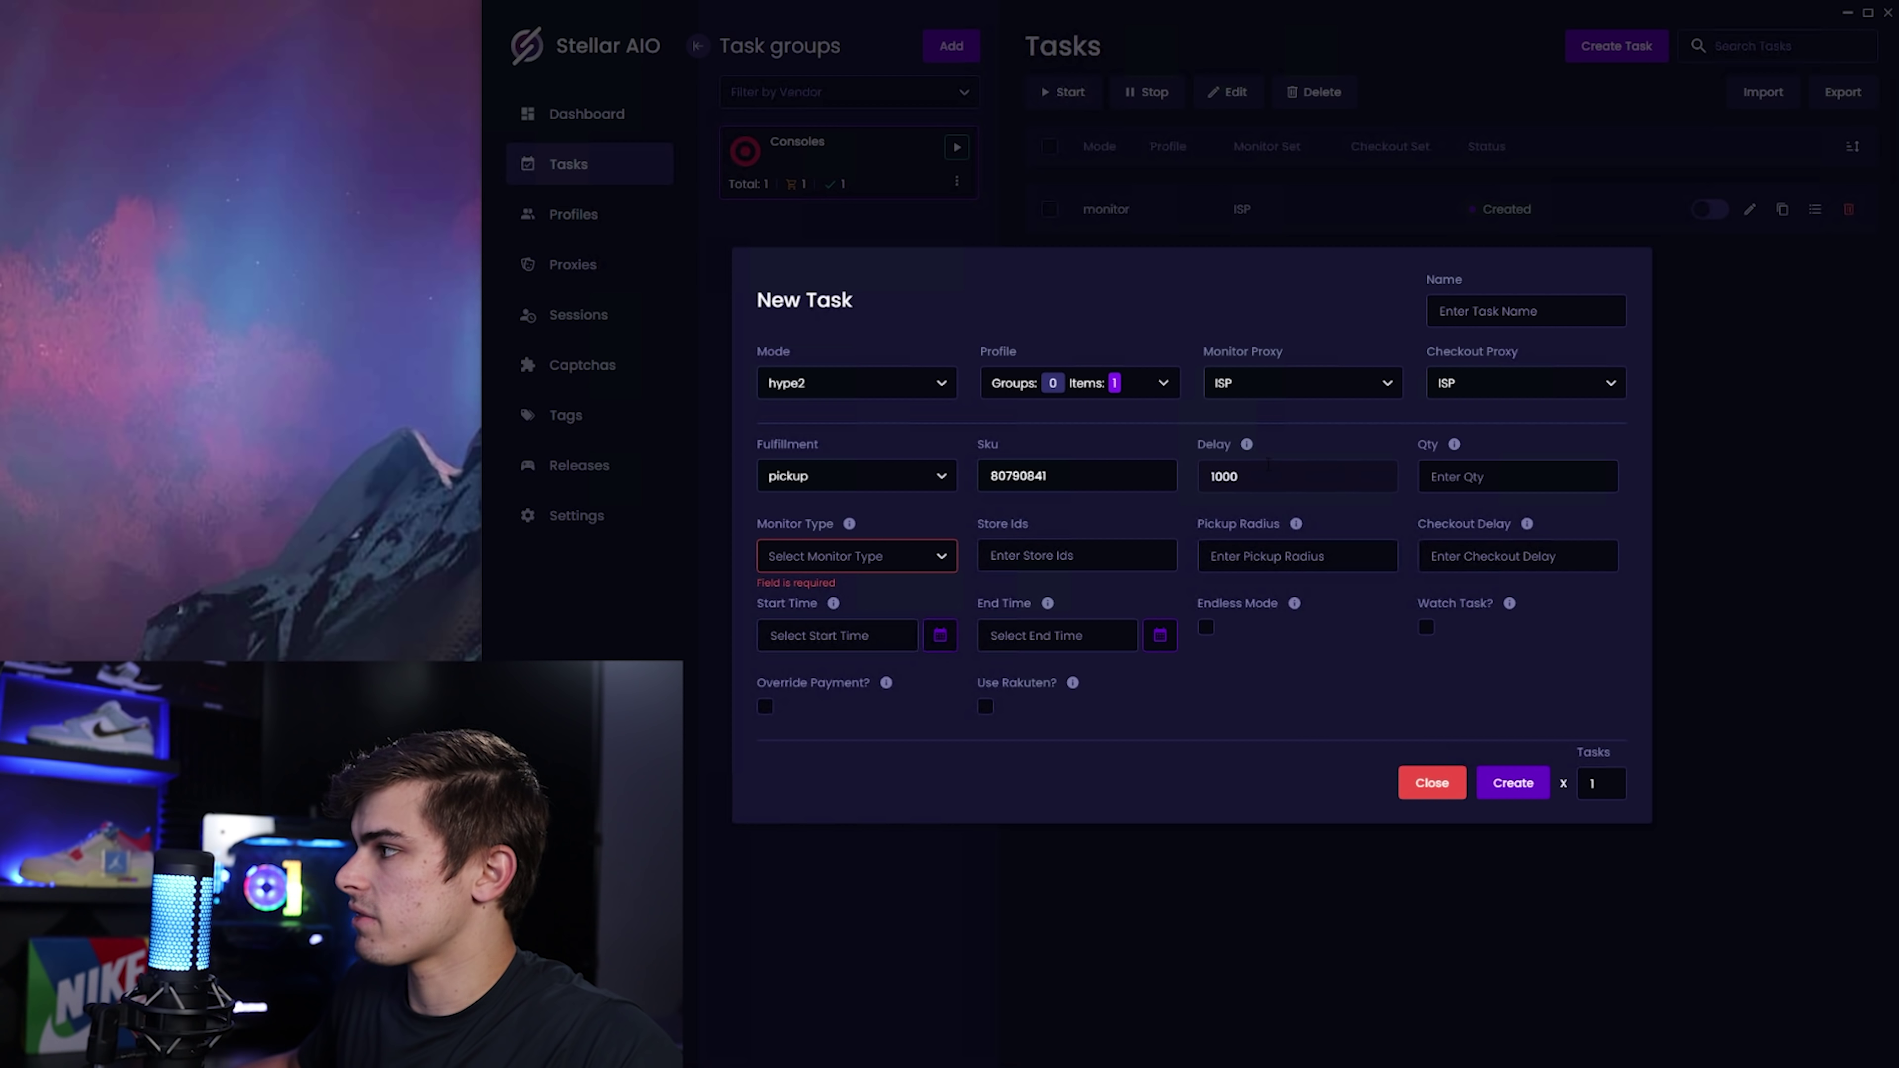
{"action": "left_click", "coordinate": [1435, 485]}
{"action": "type", "text": "1"}
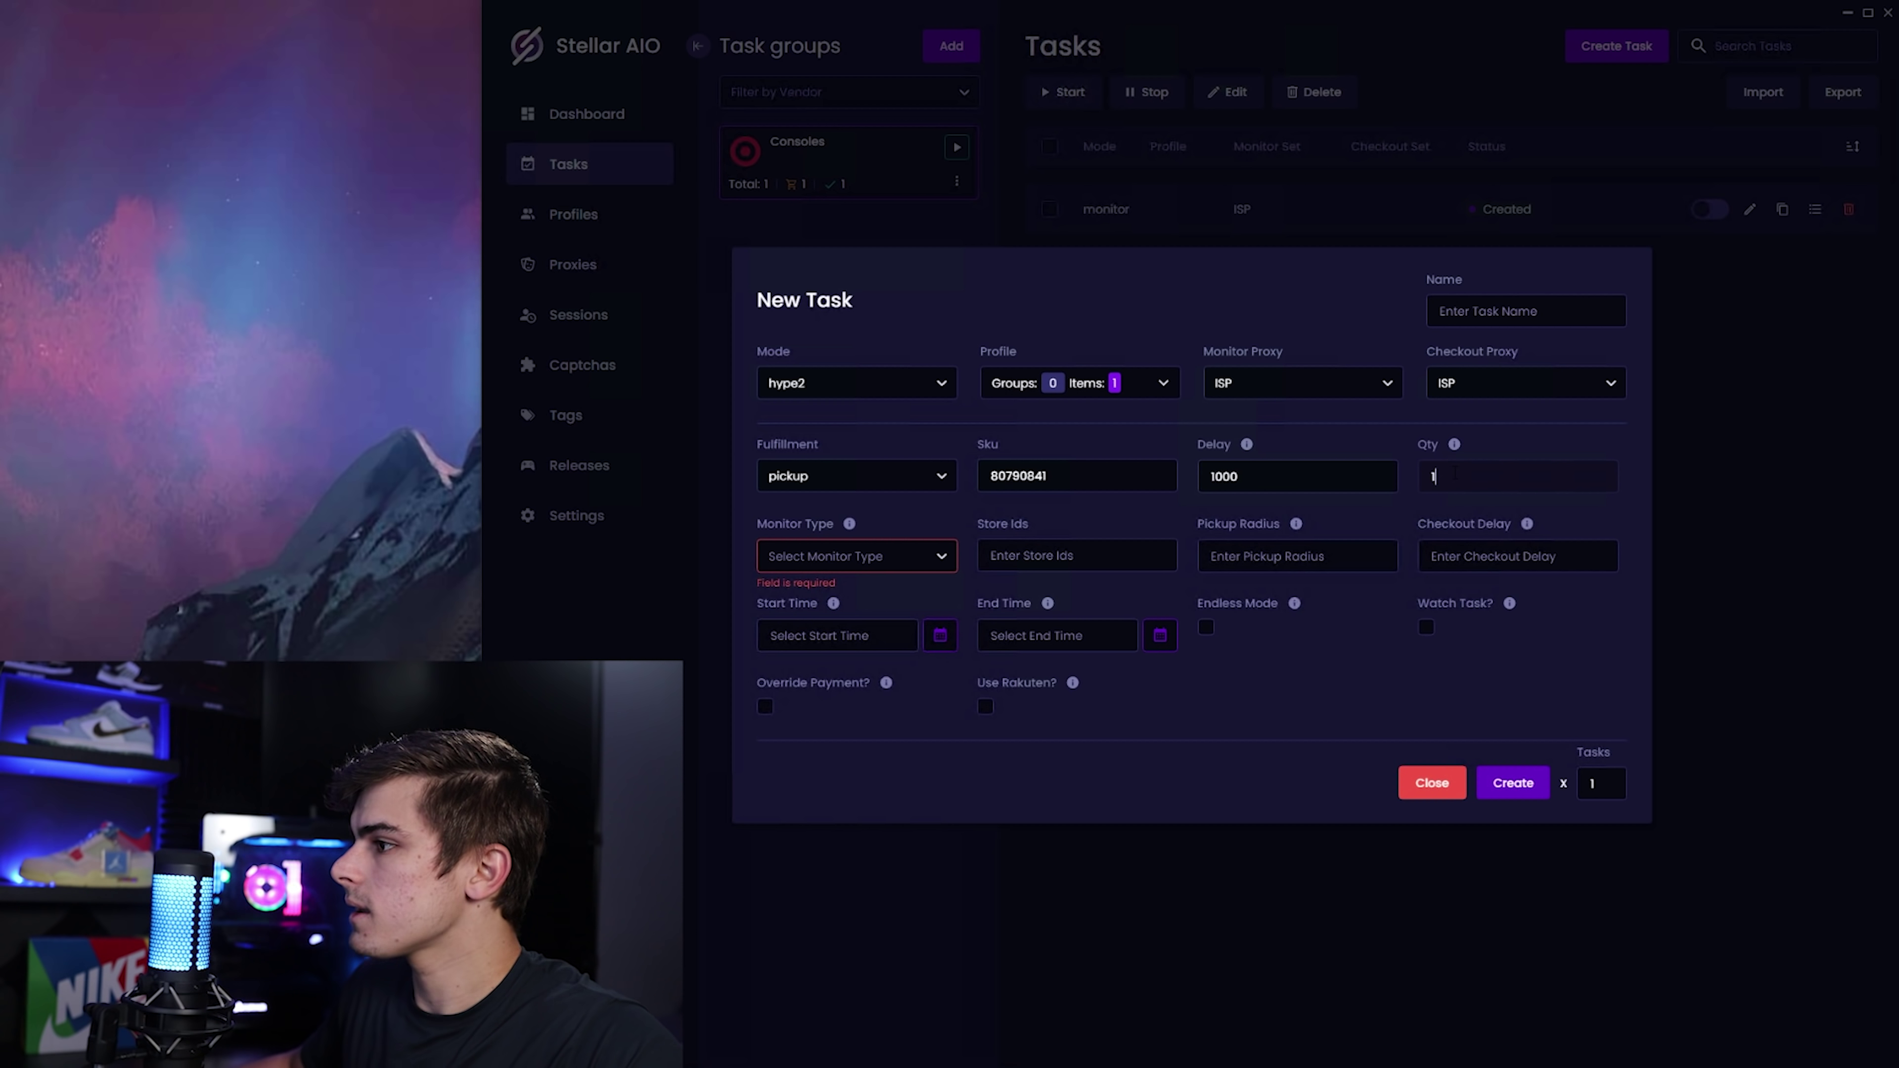
Choose pickupAtc monitoring, store IDs 1375,1095,3200, Watch Task and Override Payment, then create.
{"action": "left_click", "coordinate": [855, 562]}
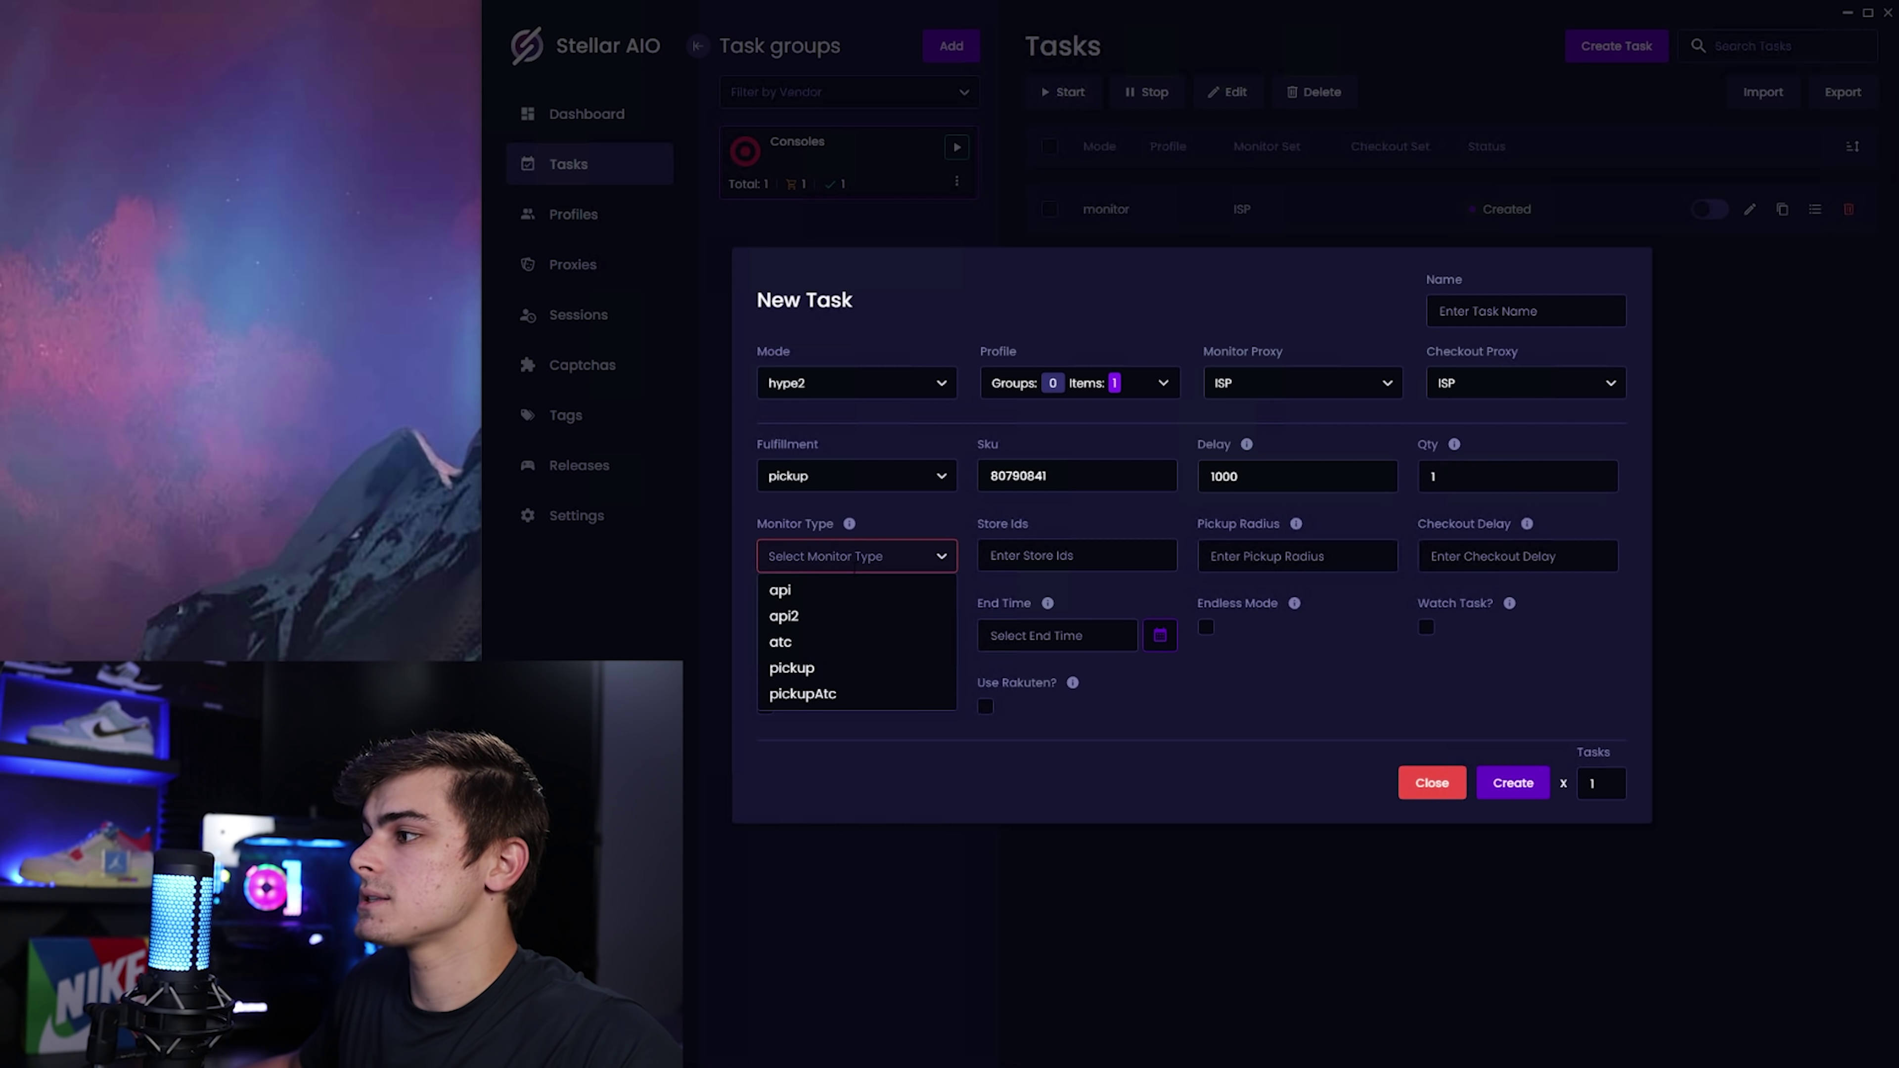
{"action": "left_click", "coordinate": [839, 694]}
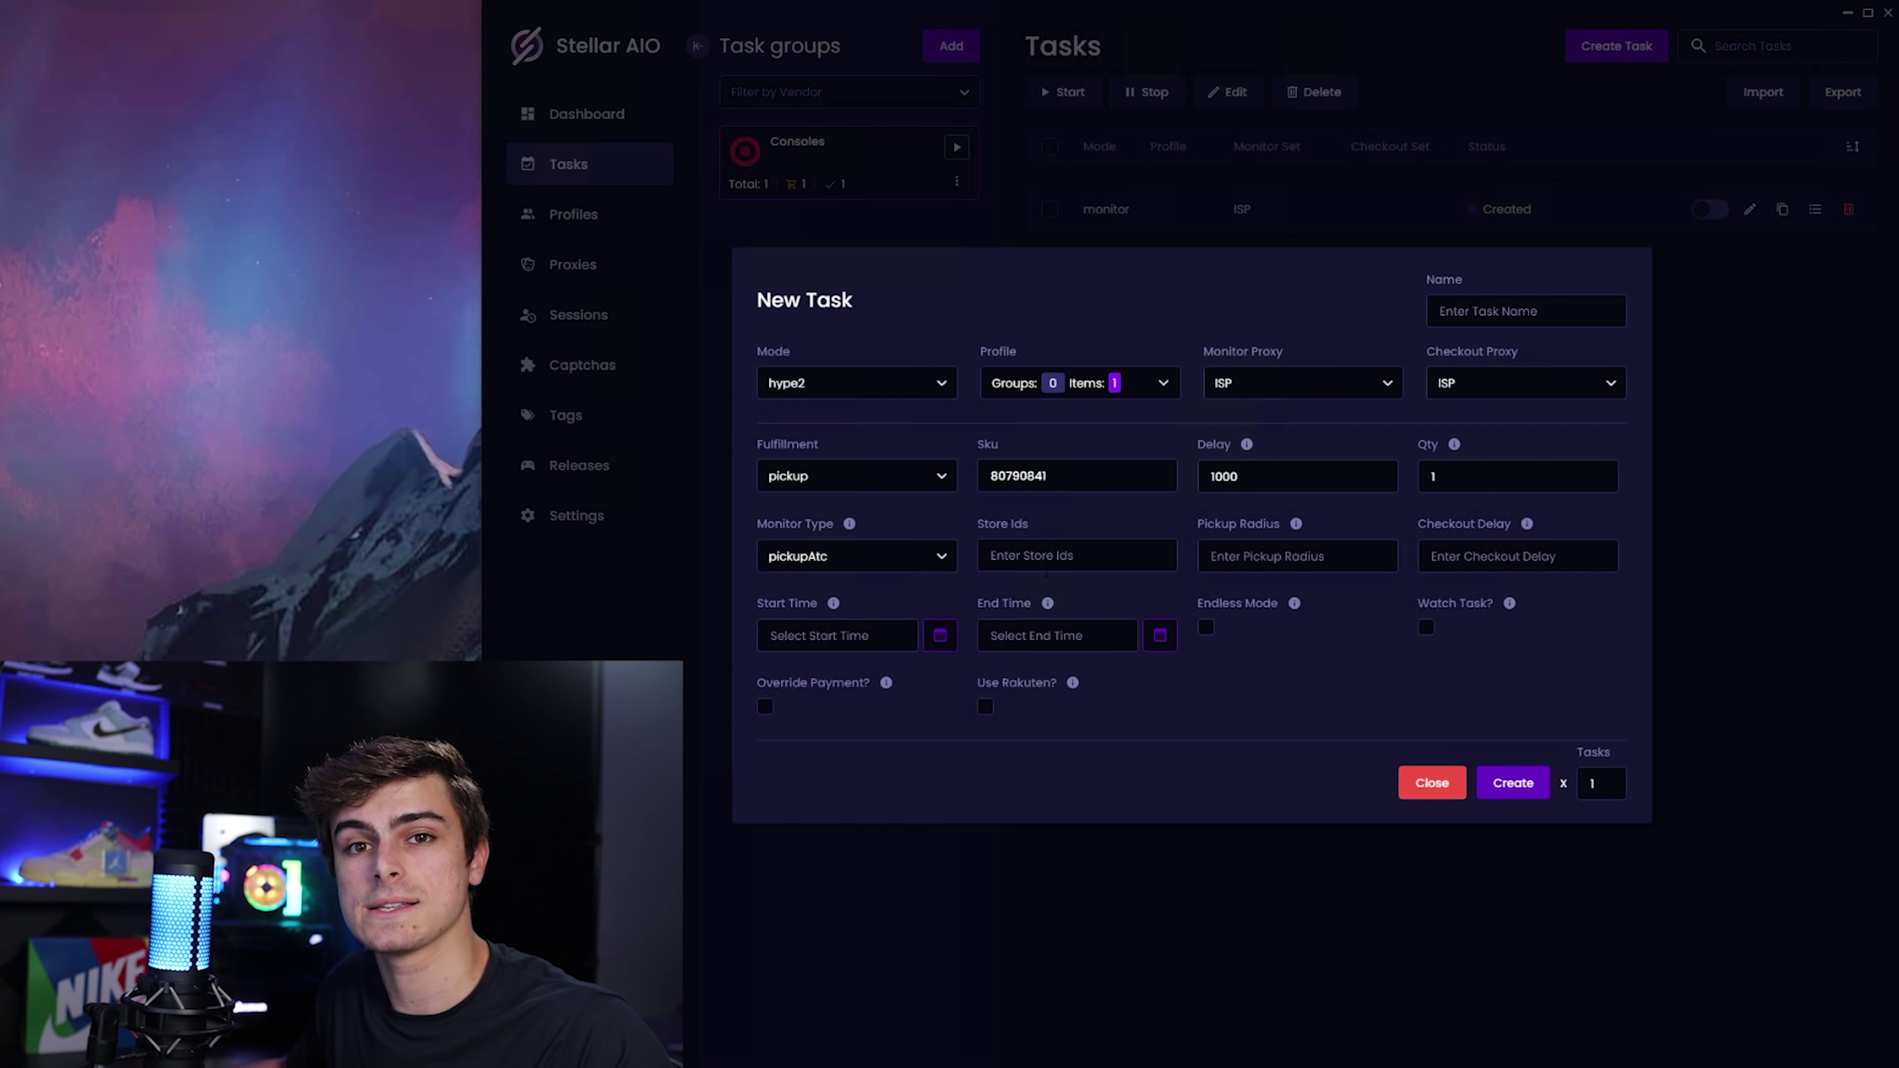
{"action": "left_click", "coordinate": [1046, 568]}
{"action": "type", "text": "1375,1095,3200"}
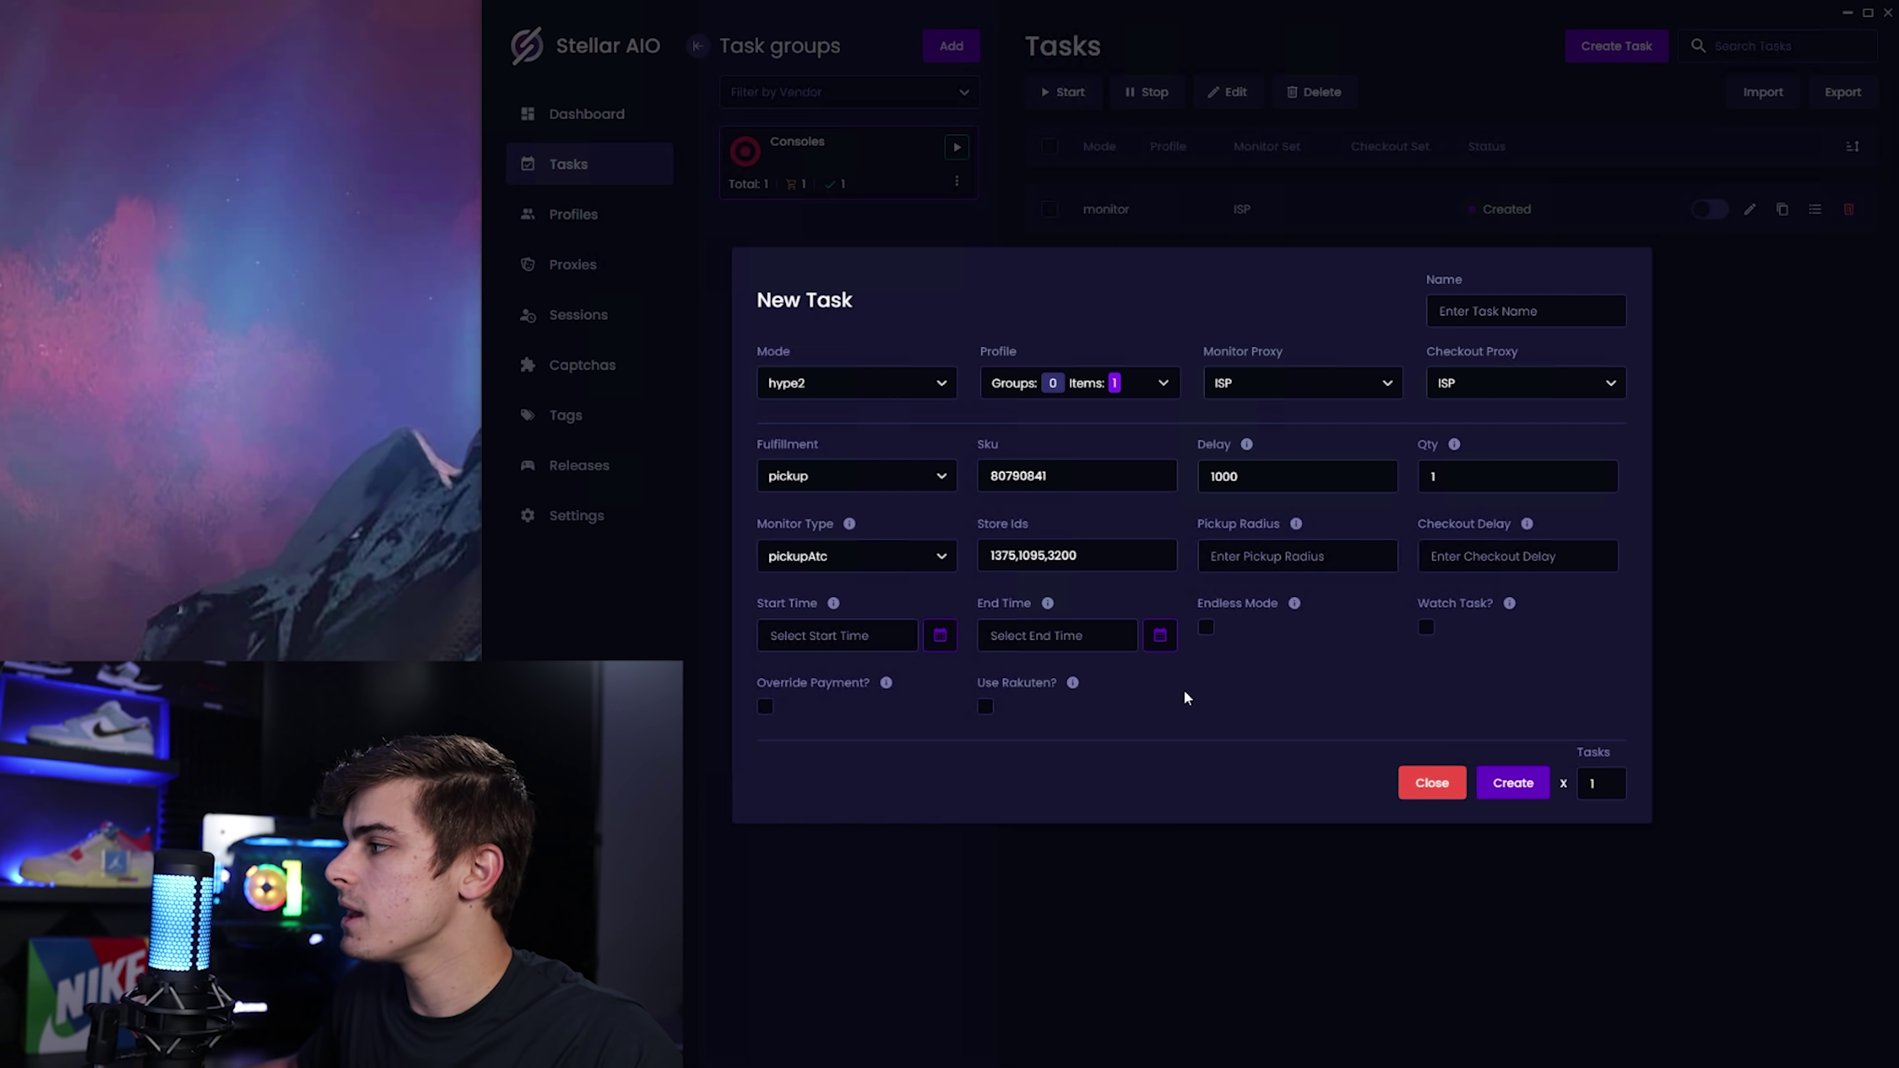
{"action": "left_click", "coordinate": [1427, 629]}
{"action": "left_click", "coordinate": [765, 707]}
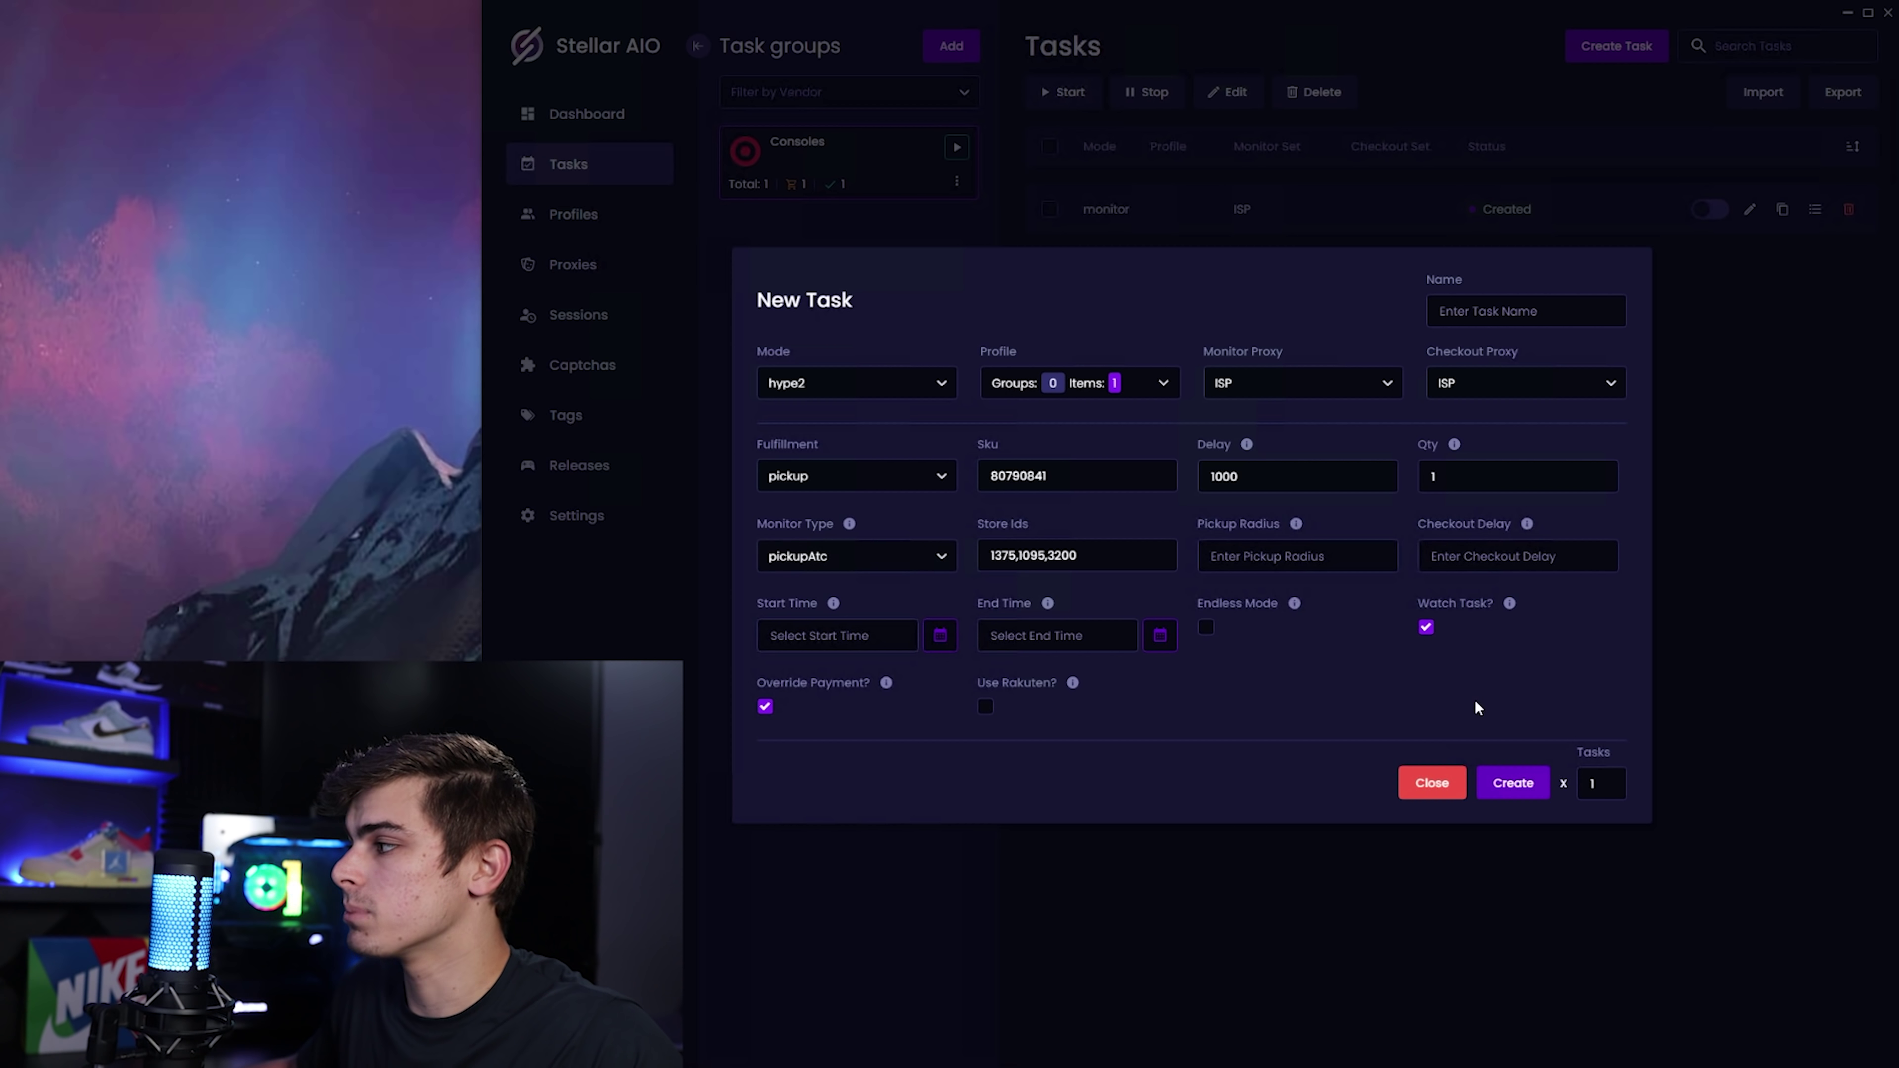
{"action": "left_click", "coordinate": [1514, 783]}
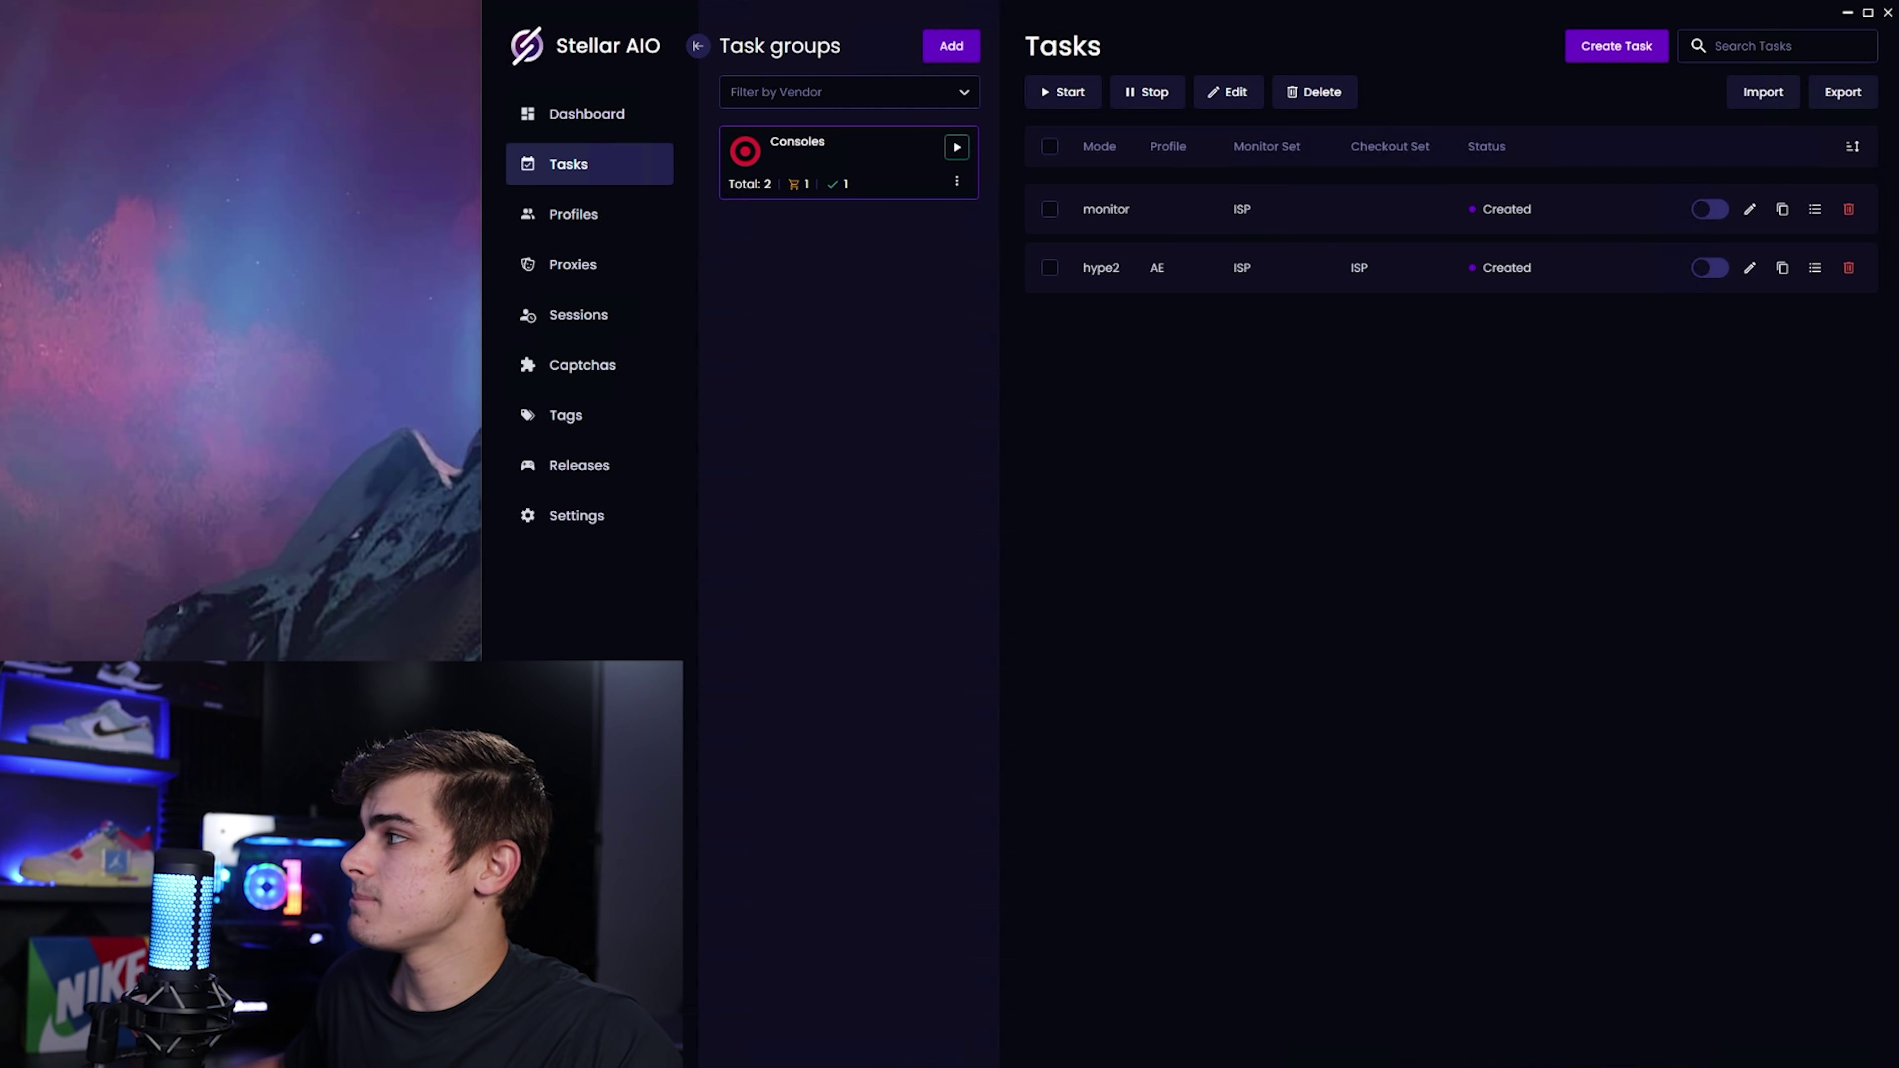
Duplicate the hype2 task and save the copy with Monitor and Checkout Proxy cleared.
{"action": "left_click", "coordinate": [1783, 267]}
{"action": "left_click", "coordinate": [1750, 267]}
{"action": "left_click", "coordinate": [1303, 386]}
{"action": "key", "text": "BackSpace"}
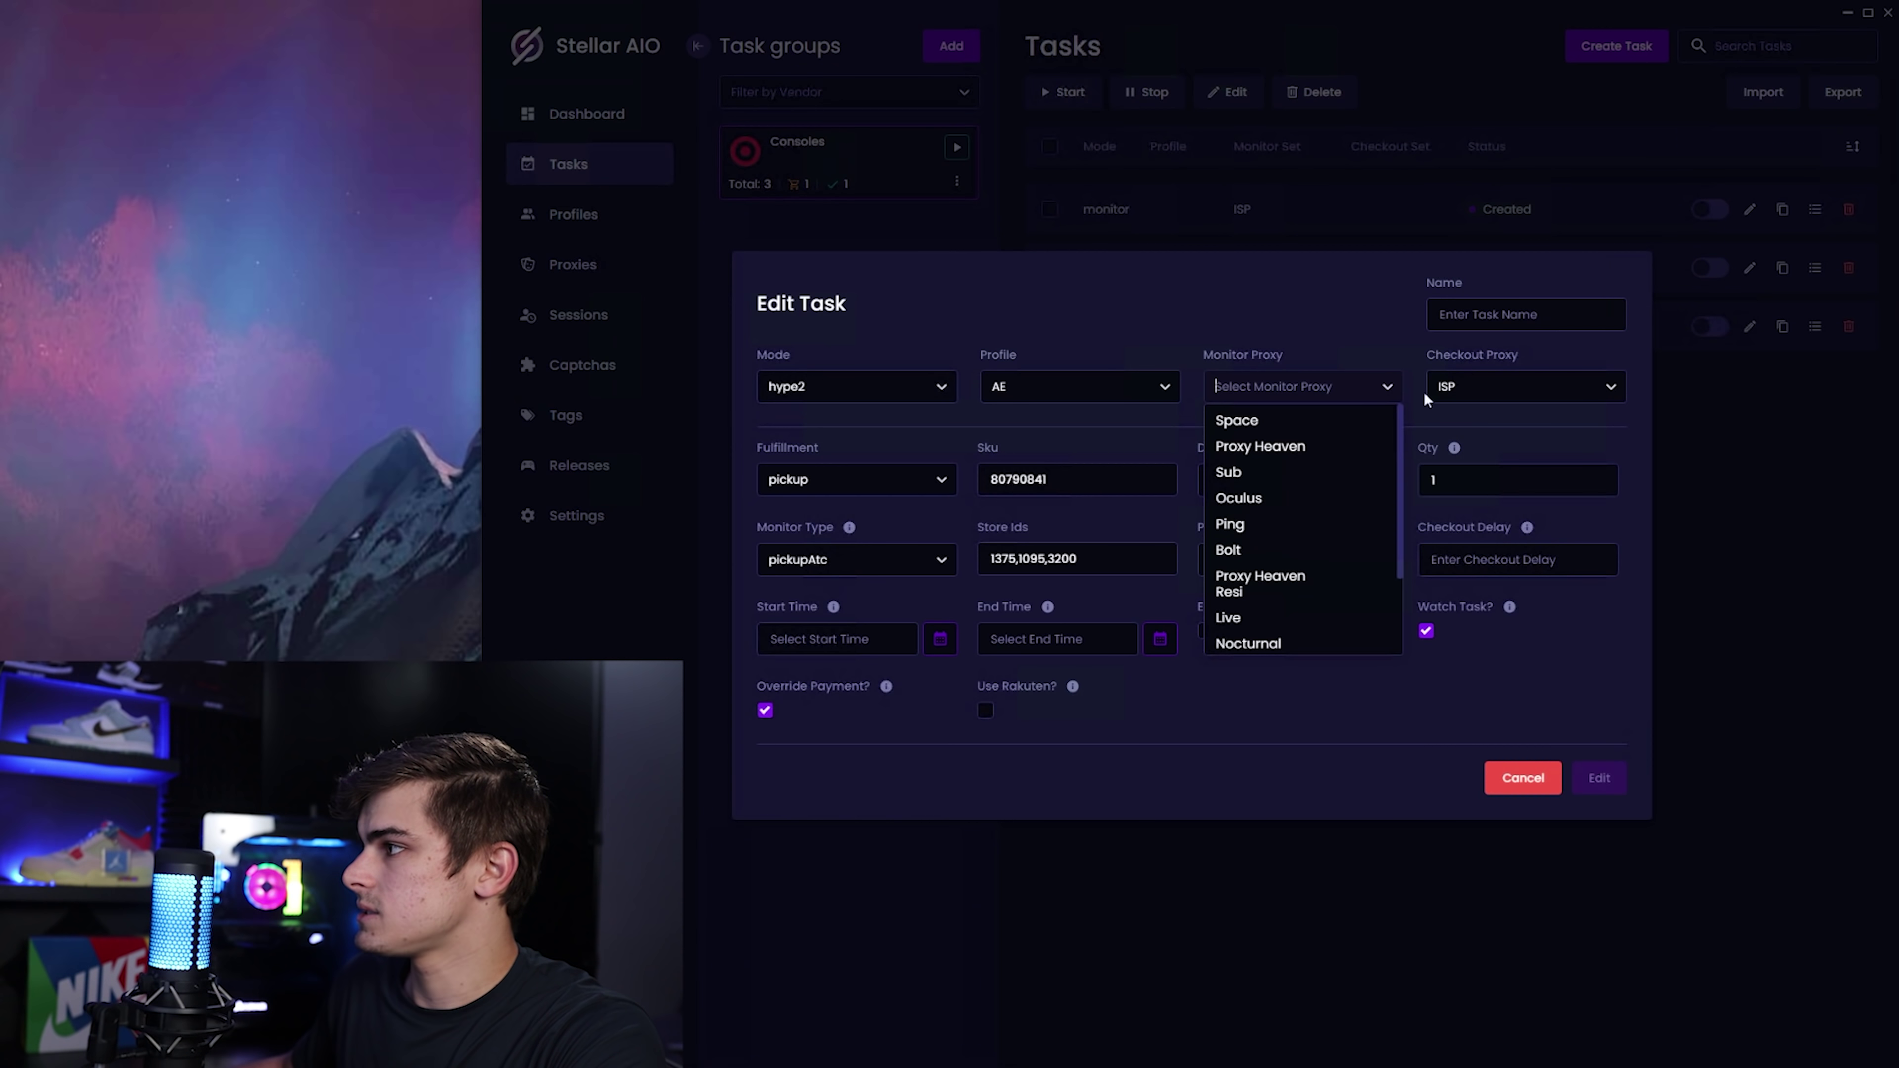
{"action": "left_click", "coordinate": [1525, 386]}
{"action": "key", "text": "BackSpace"}
{"action": "left_click", "coordinate": [1600, 778]}
Clear the checkout proxy on the third task, then start both hype2 tasks.
{"action": "left_click", "coordinate": [1750, 326]}
{"action": "left_click", "coordinate": [1243, 381]}
{"action": "left_click", "coordinate": [1525, 386]}
{"action": "key", "text": "BackSpace"}
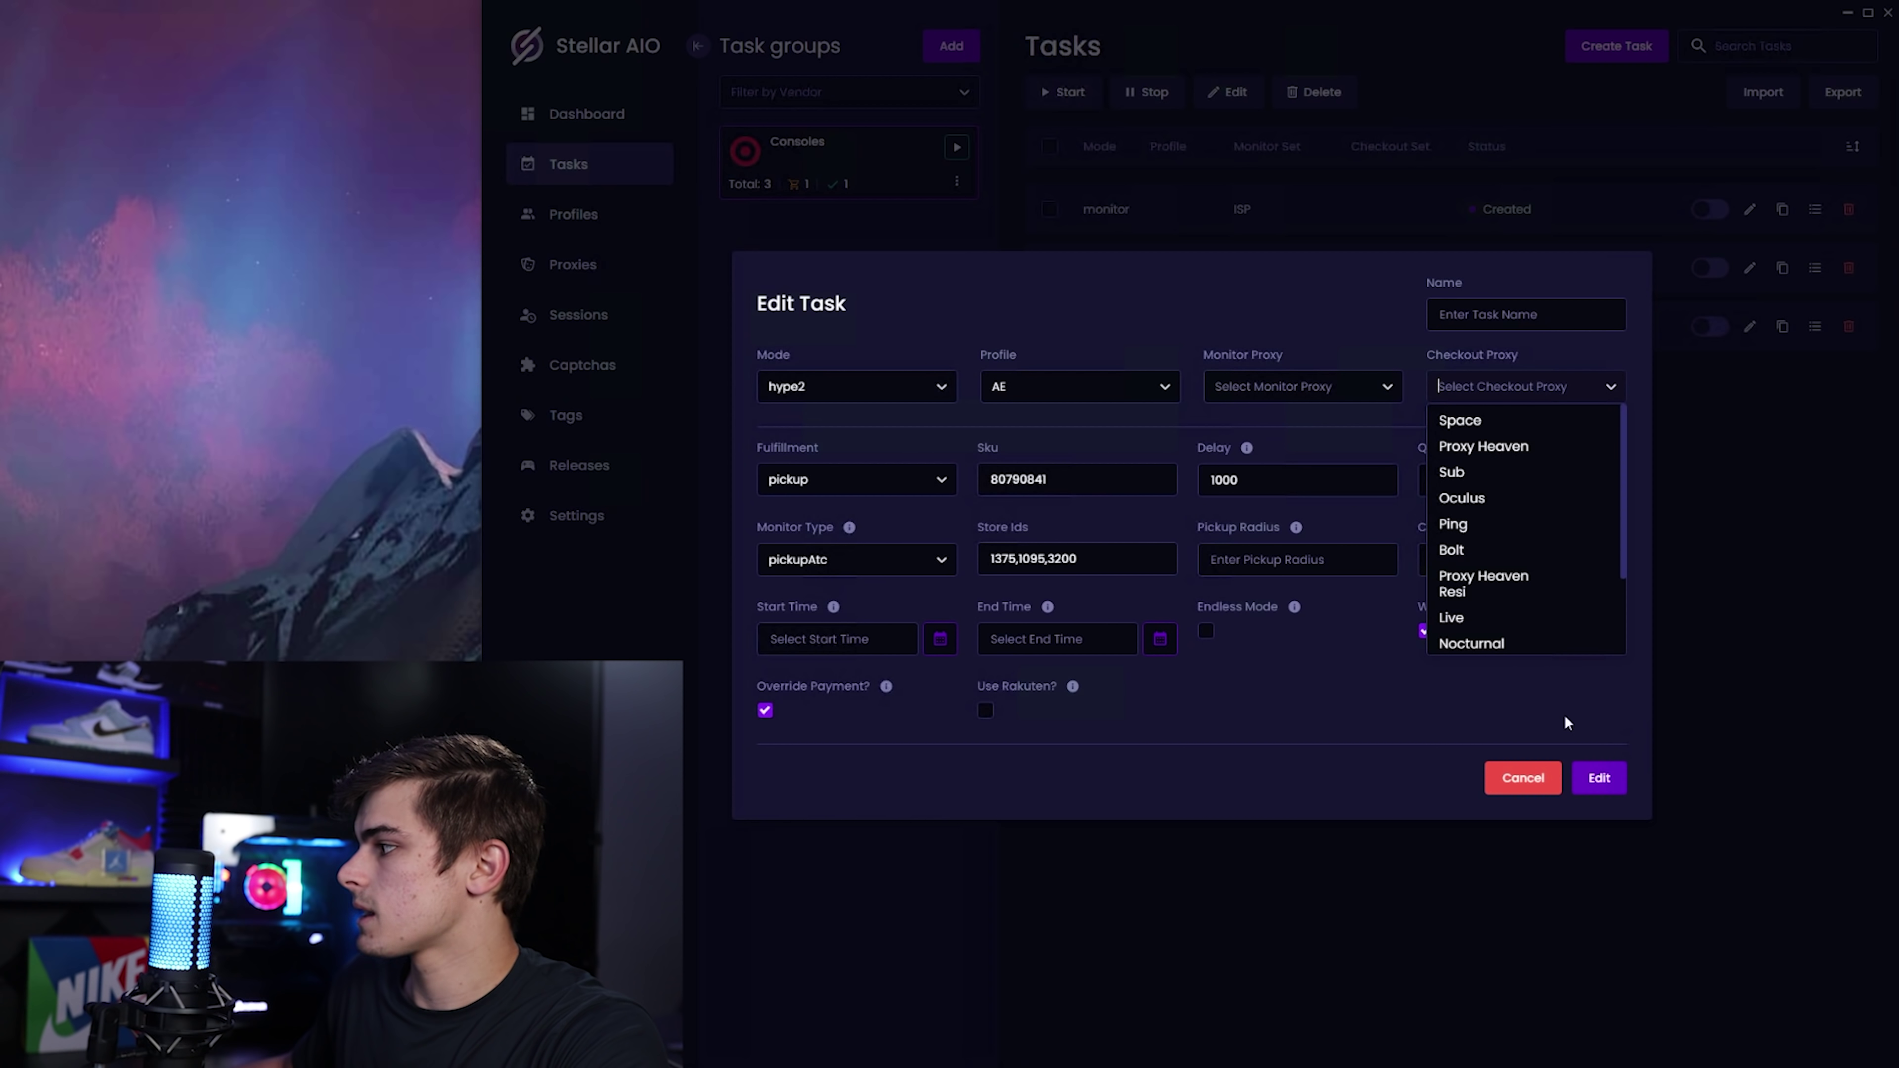
{"action": "left_click", "coordinate": [1601, 779]}
{"action": "left_click", "coordinate": [1722, 271]}
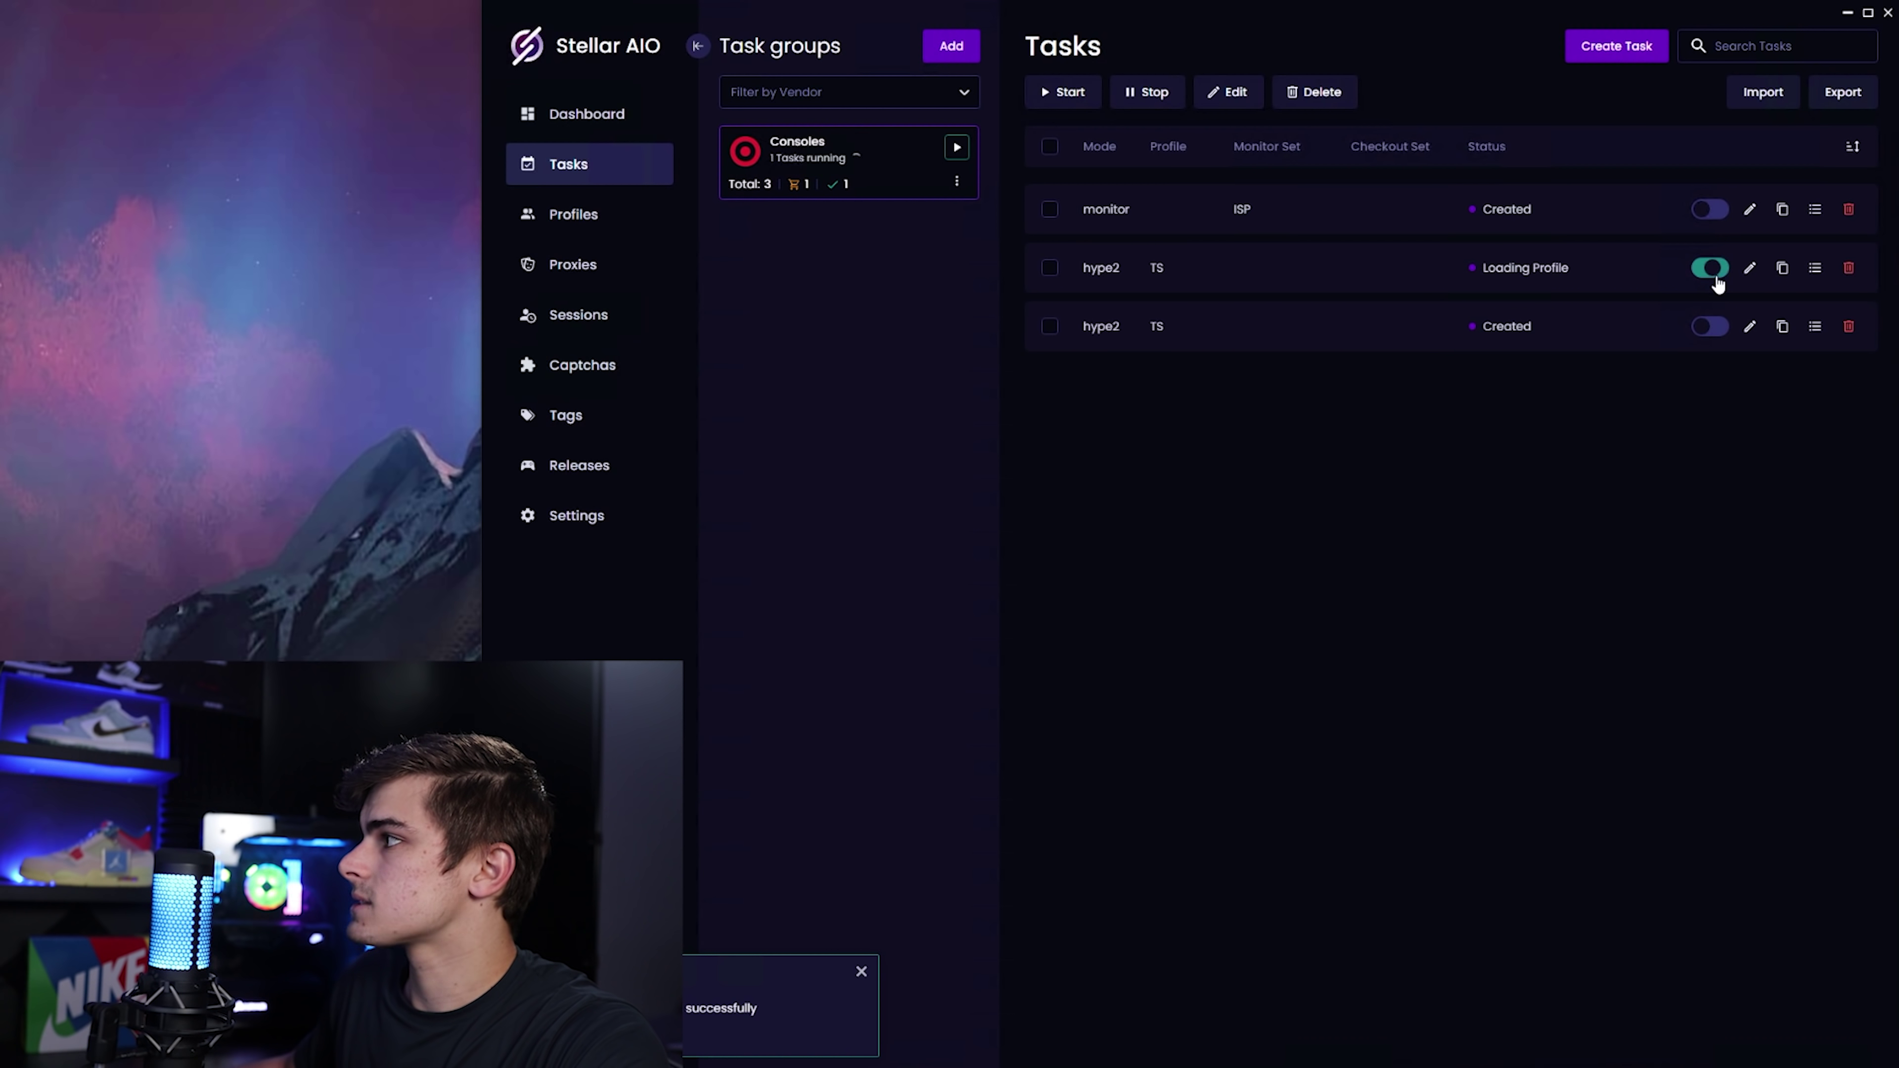
{"action": "left_click", "coordinate": [1714, 327]}
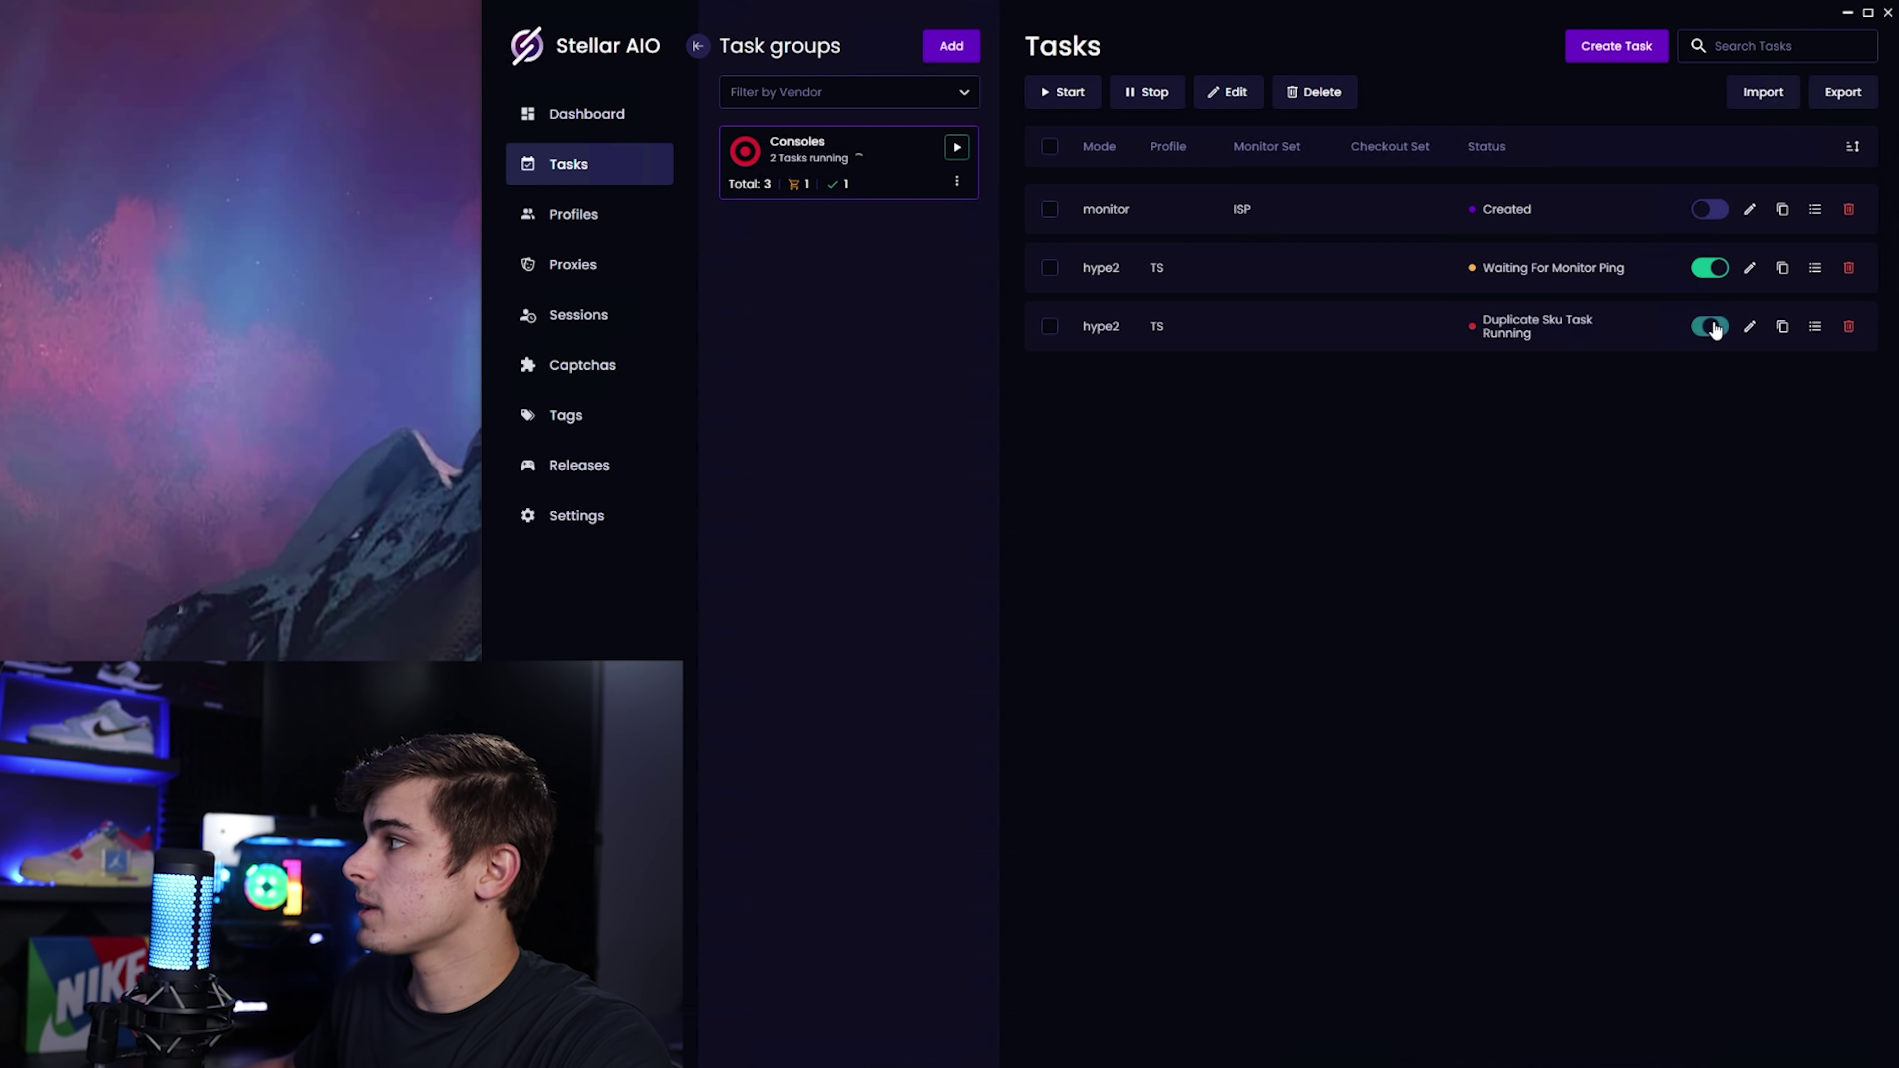